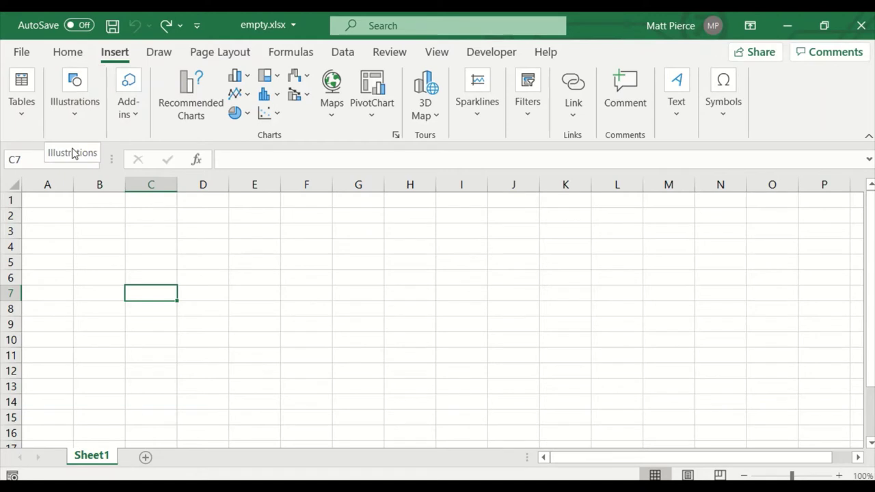
{"action": "left_click", "coordinate": [76, 114]}
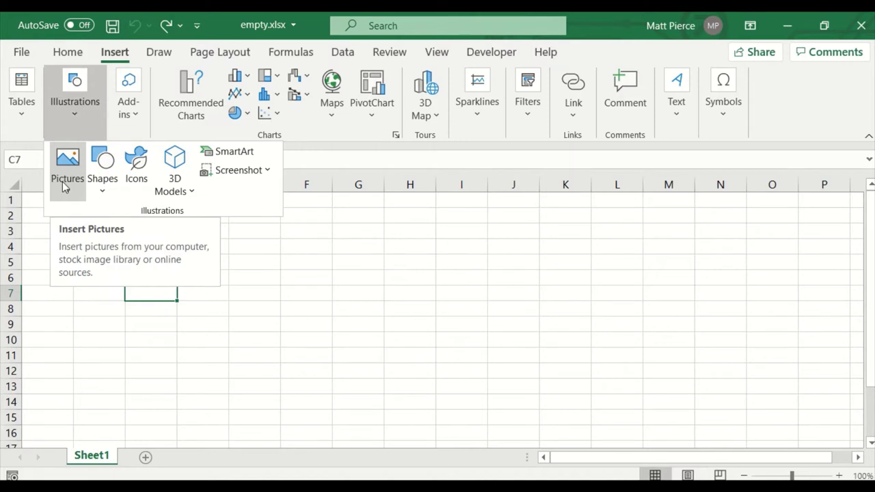
{"action": "left_click", "coordinate": [70, 195]}
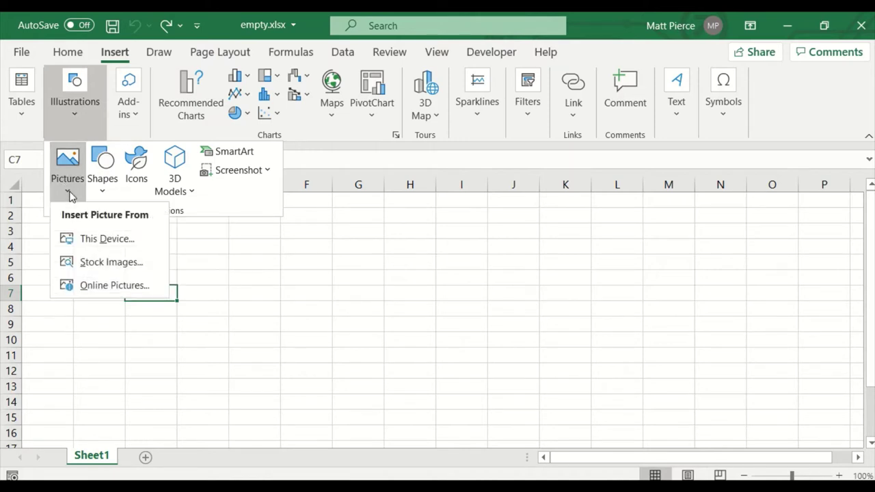
{"action": "left_click", "coordinate": [74, 190]}
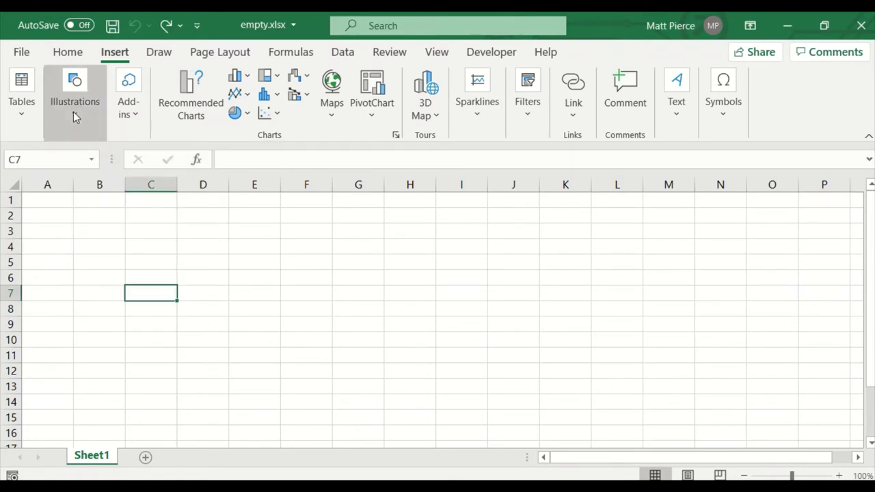
- Search the stock images for "dog" and clear the search
{"action": "left_click", "coordinate": [74, 114]}
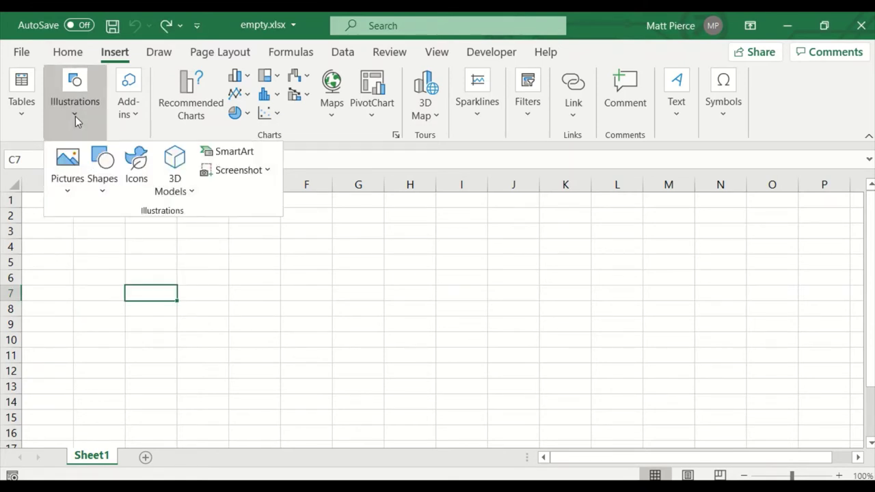
{"action": "left_click", "coordinate": [68, 196]}
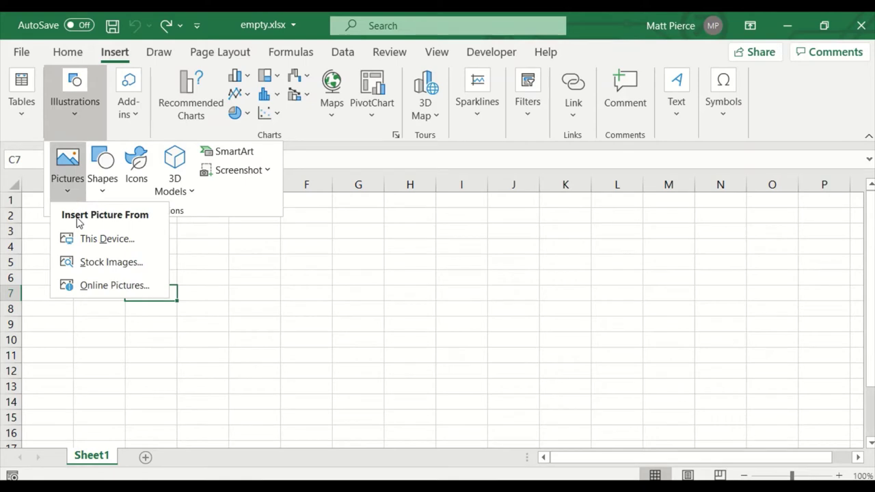
{"action": "left_click", "coordinate": [111, 263]}
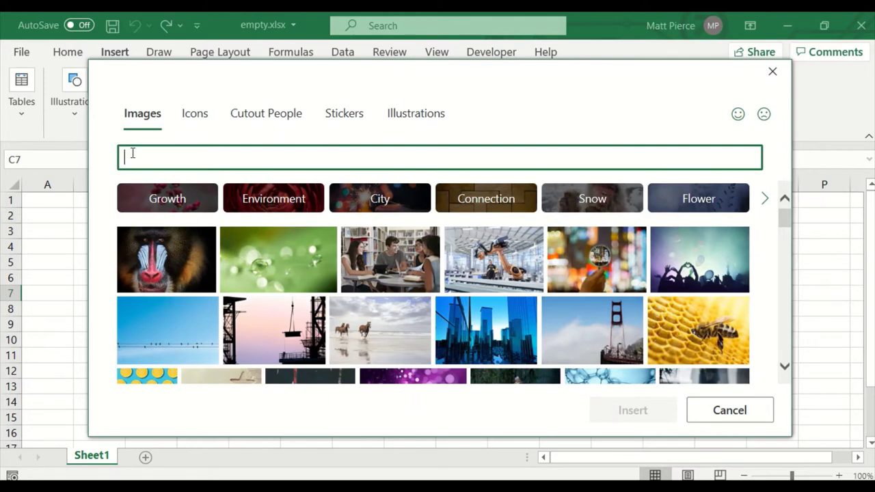
{"action": "type", "text": "dog"}
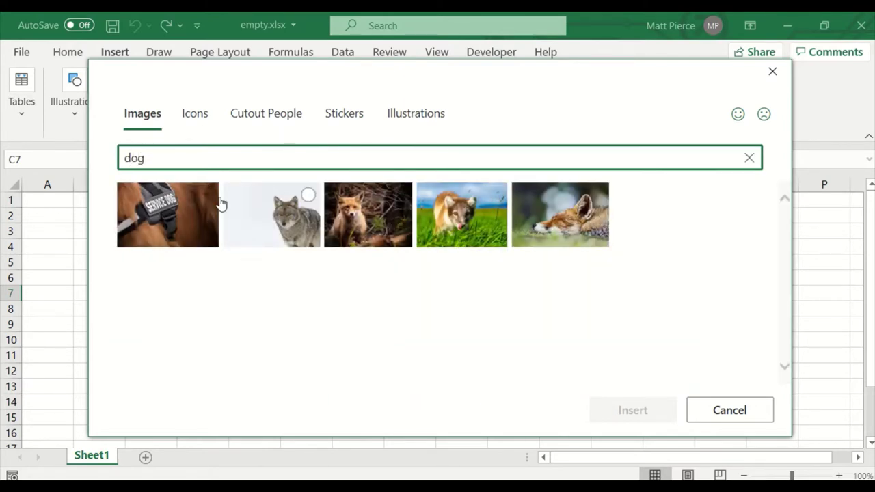
{"action": "double_click", "coordinate": [152, 158]}
{"action": "key", "text": "BackSpace"}
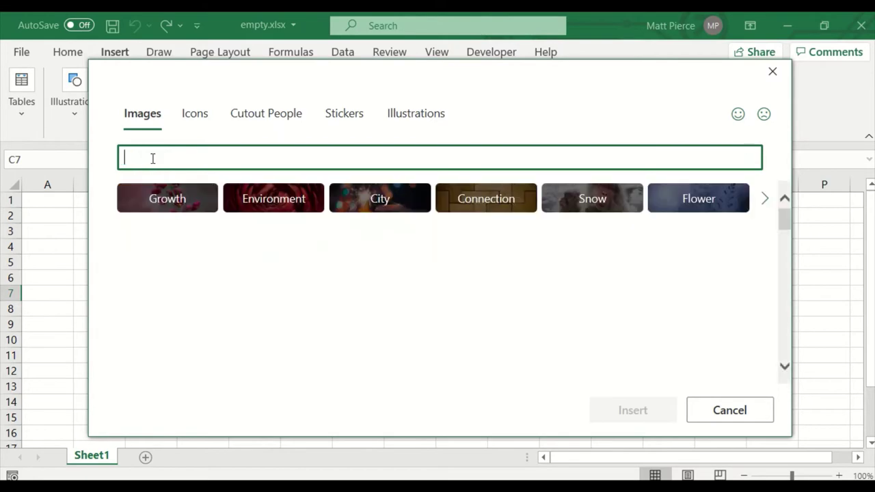
- Browse the City, Connection and Snow categories of the stock images and close the library without inserting anything
{"action": "left_click", "coordinate": [376, 200]}
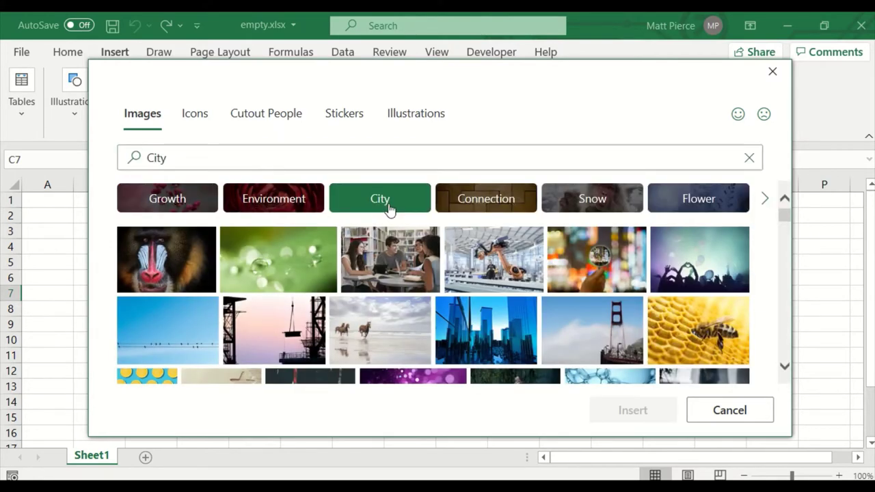
{"action": "left_click", "coordinate": [485, 202]}
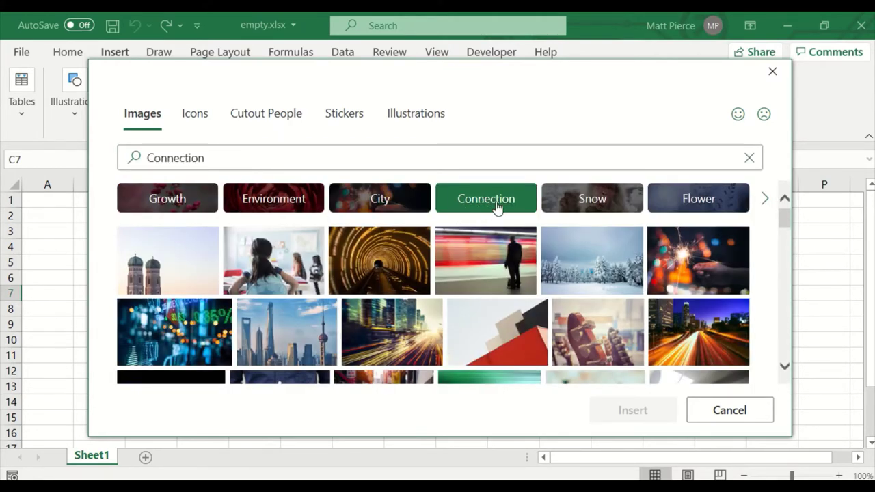
{"action": "left_click", "coordinate": [606, 205]}
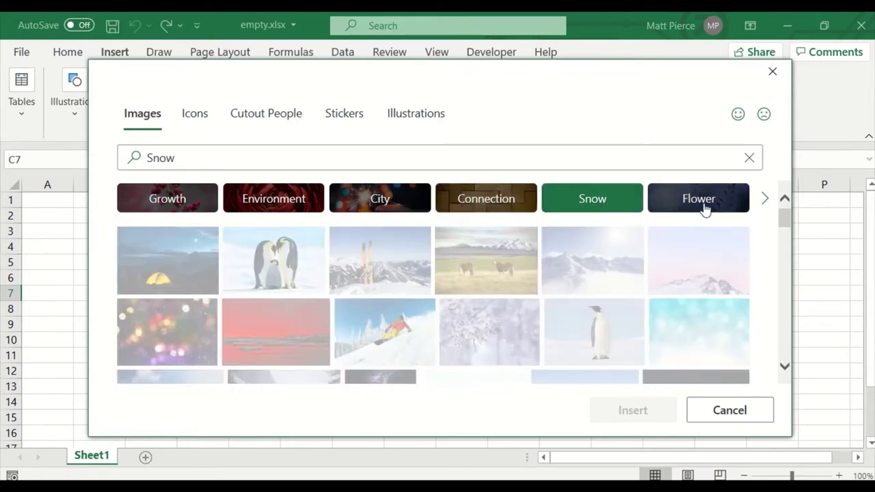
{"action": "left_click", "coordinate": [766, 198]}
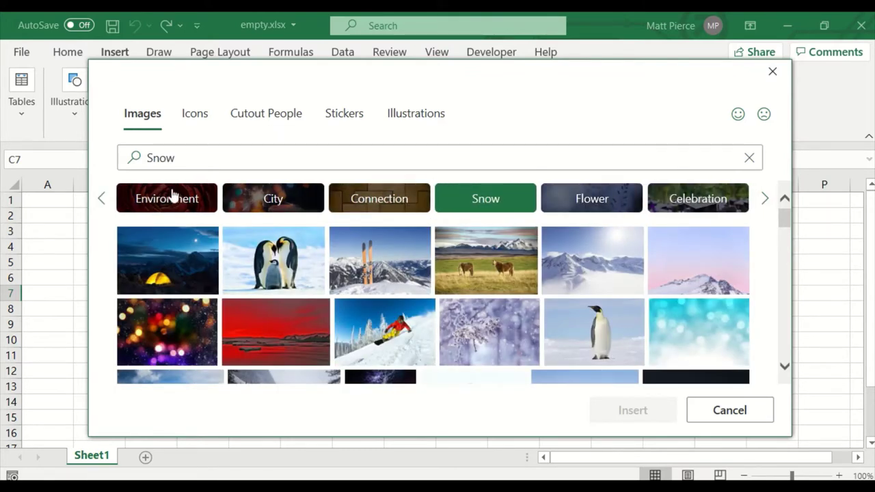
{"action": "left_click", "coordinate": [773, 72]}
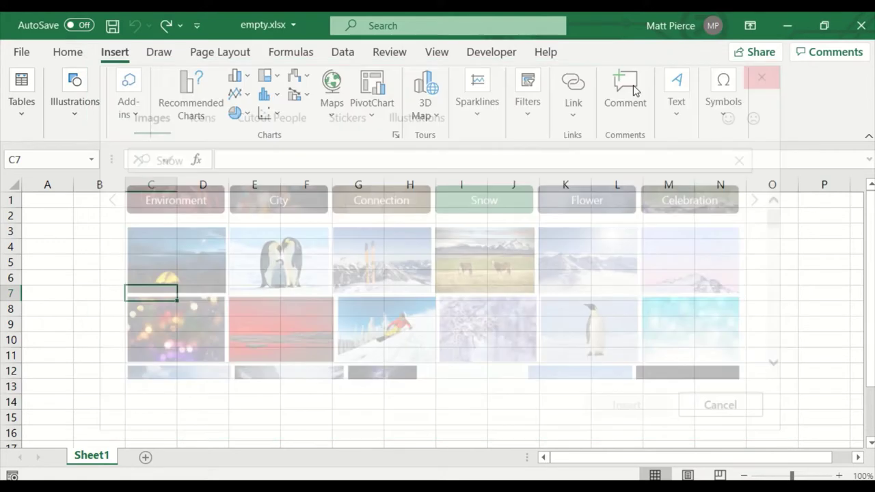
- Search the online pictures for "puppy" as the source for a new picture
{"action": "left_click", "coordinate": [89, 105]}
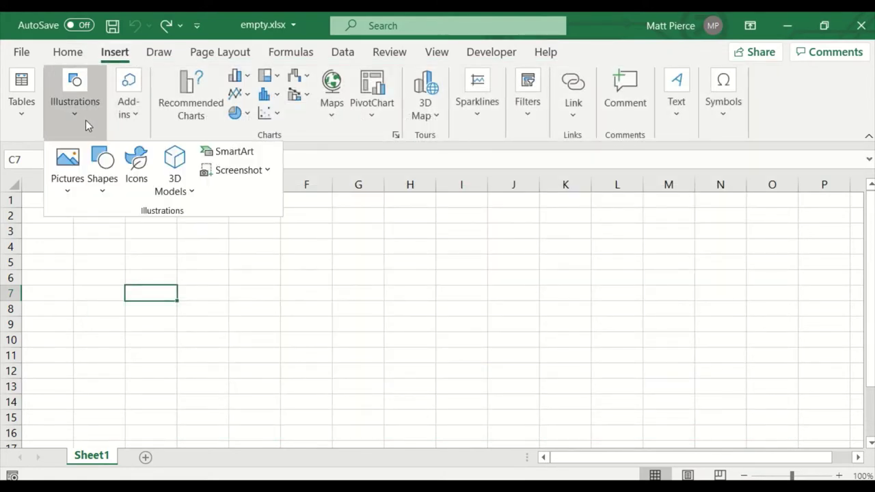
{"action": "left_click", "coordinate": [71, 190]}
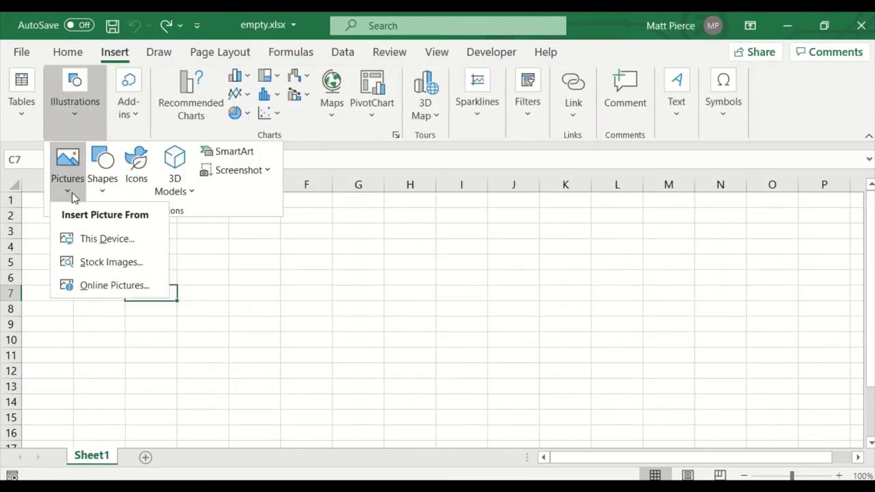
{"action": "left_click", "coordinate": [97, 291]}
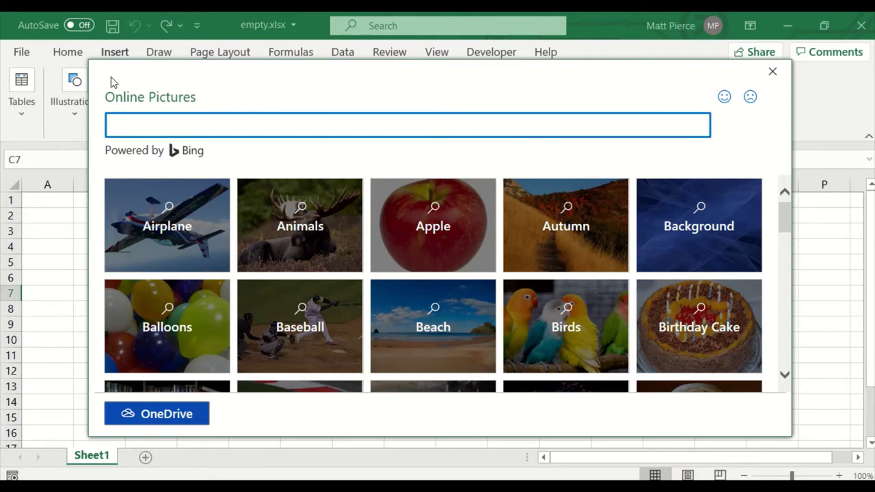
{"action": "type", "text": "puppy"}
{"action": "key", "text": "Return"}
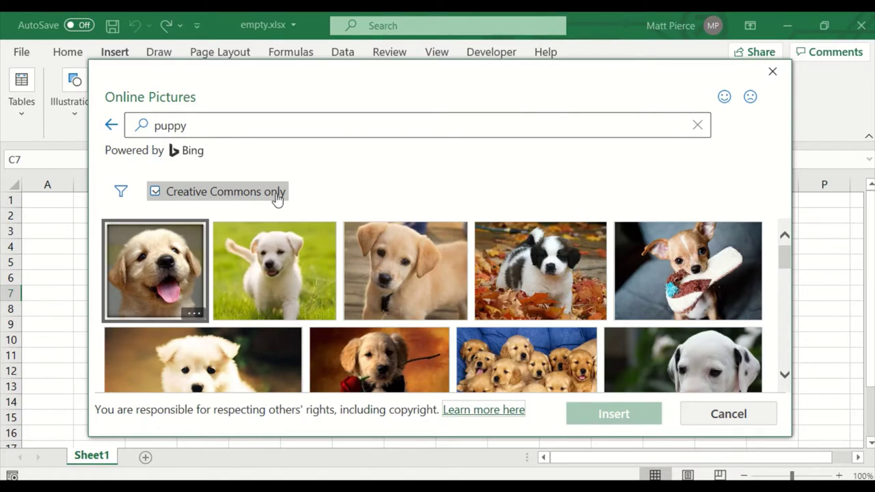
- Insert the picture of the smiling golden puppy leaning on a white cushion from the Creative Commons only results
{"action": "left_click", "coordinate": [156, 194]}
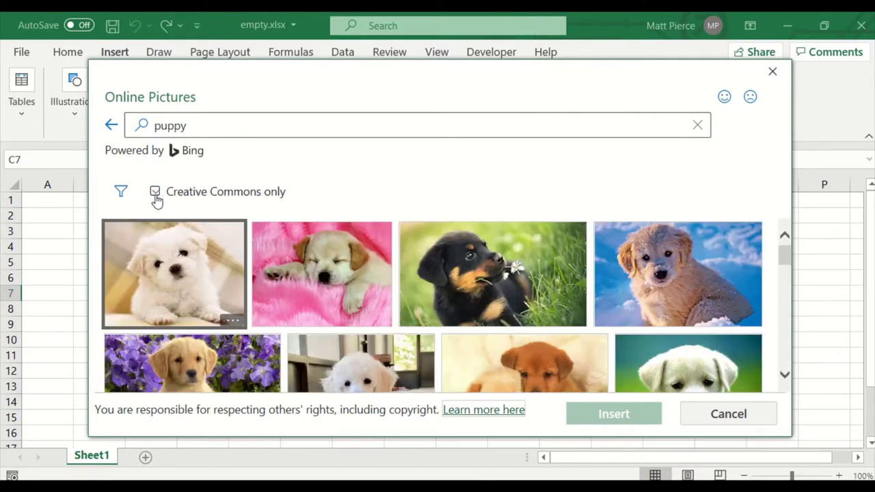
{"action": "left_click", "coordinate": [155, 194]}
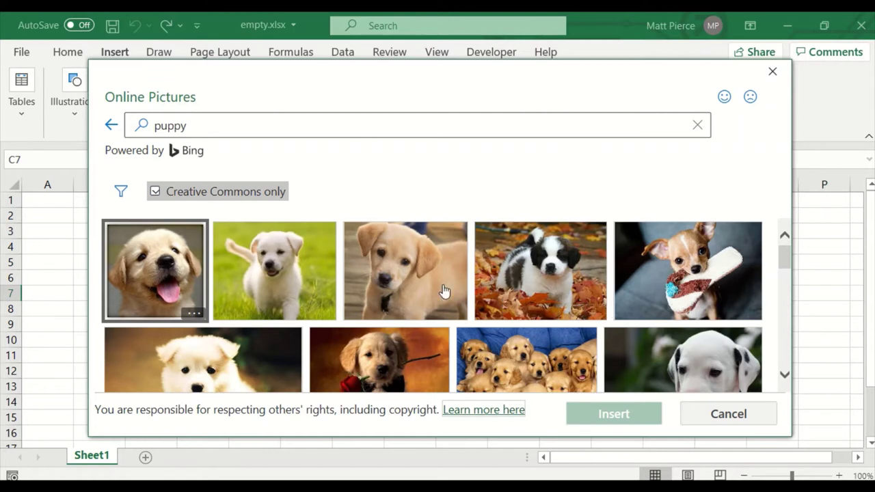
{"action": "scroll", "coordinate": [434, 281], "scroll_direction": "down", "scroll_amount": 2}
{"action": "scroll", "coordinate": [434, 282], "scroll_direction": "down", "scroll_amount": 5}
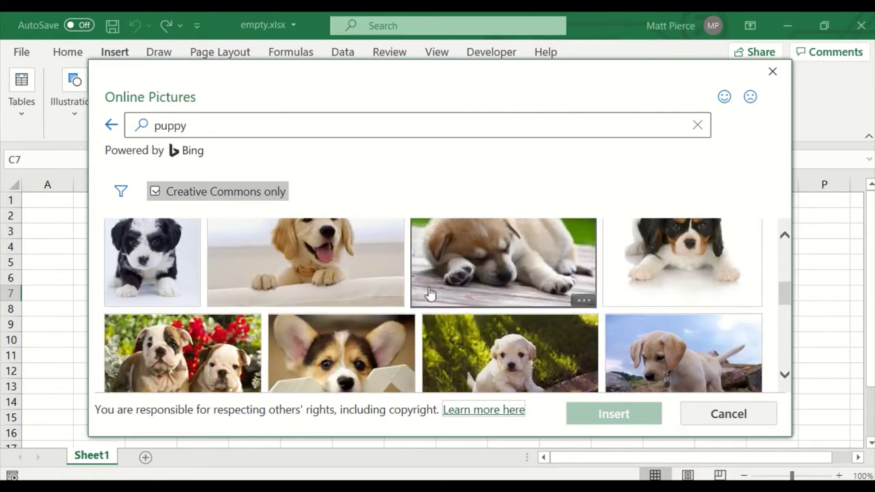
{"action": "left_click", "coordinate": [359, 304]}
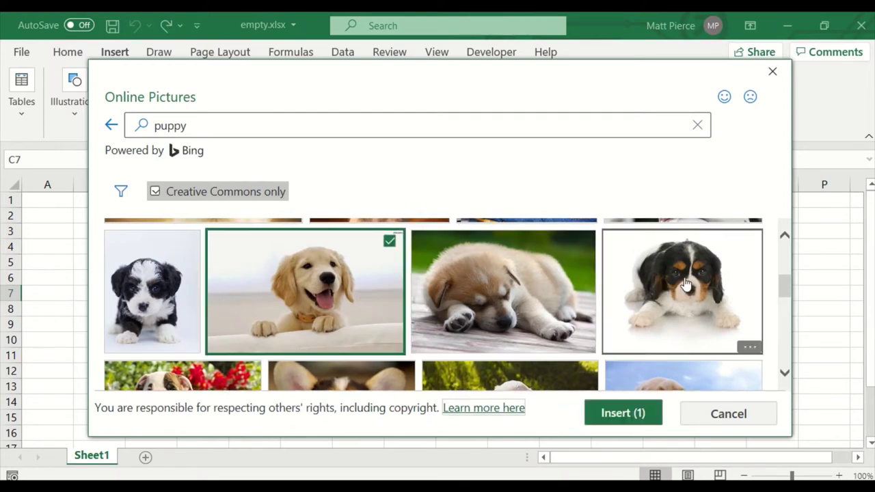
{"action": "left_click", "coordinate": [621, 417]}
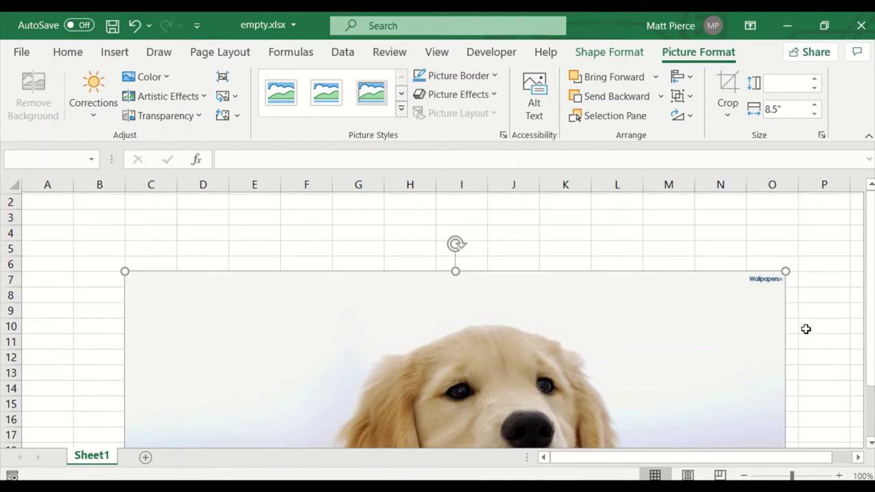
- Try to shrink the inserted picture together with its attribution caption, and undo that resize
{"action": "scroll", "coordinate": [803, 328], "scroll_direction": "down", "scroll_amount": 6}
{"action": "scroll", "coordinate": [777, 334], "scroll_direction": "down", "scroll_amount": 2}
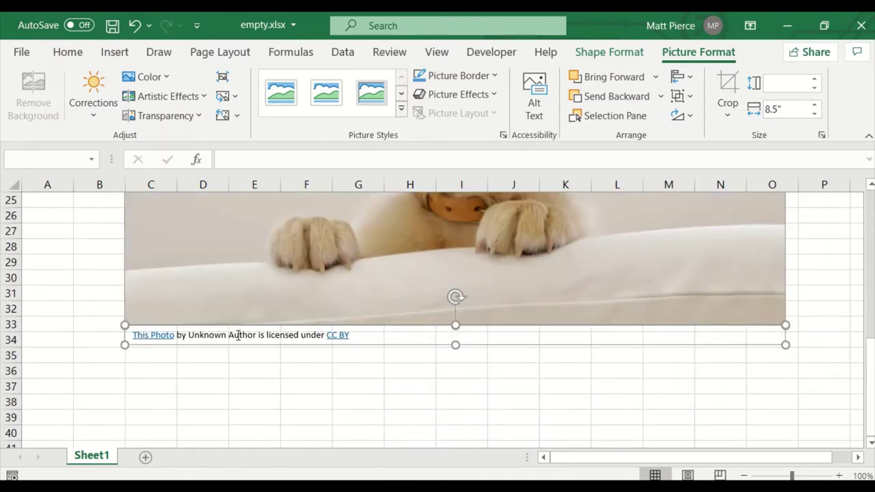
{"action": "scroll", "coordinate": [641, 367], "scroll_direction": "down", "scroll_amount": 1}
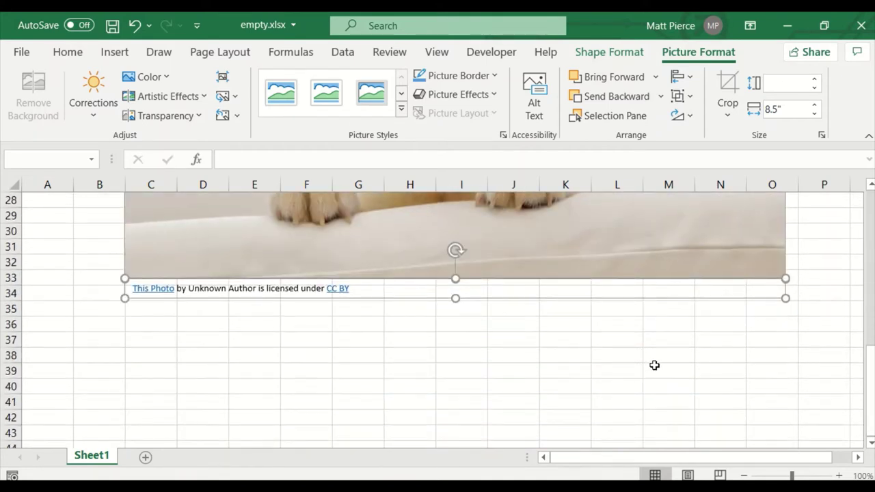
{"action": "scroll", "coordinate": [725, 385], "scroll_direction": "up", "scroll_amount": 2}
{"action": "left_click_drag", "start_coordinate": [786, 392], "coordinate": [532, 264]}
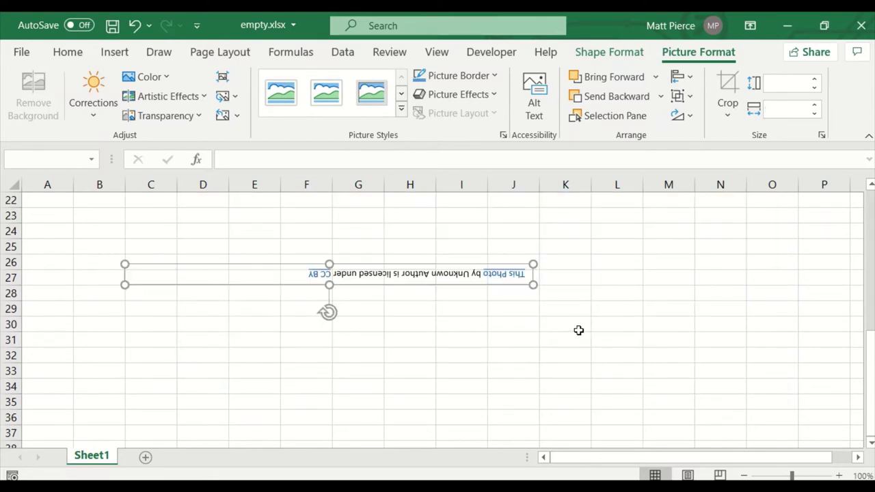
{"action": "scroll", "coordinate": [581, 339], "scroll_direction": "up", "scroll_amount": 5}
{"action": "key", "text": "ctrl+z"}
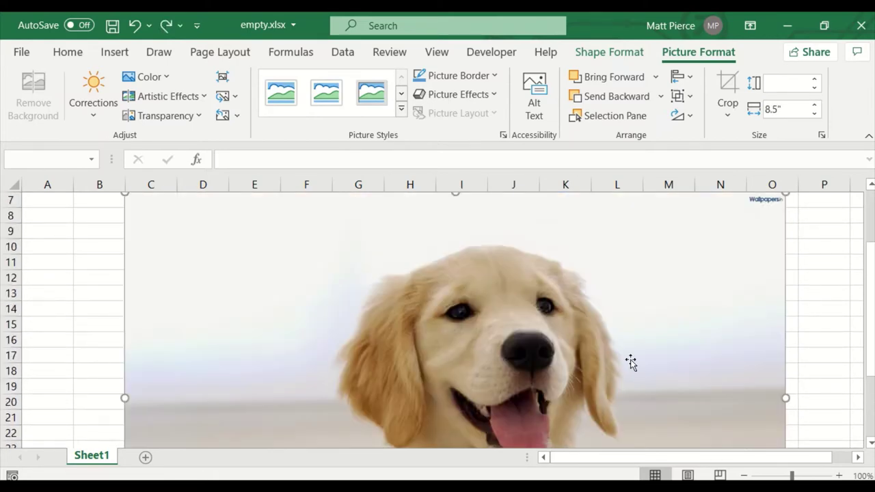
- Select the puppy picture separately from its caption and shrink it proportionally to span about columns C to J and rows 7 to 23
{"action": "scroll", "coordinate": [615, 358], "scroll_direction": "down", "scroll_amount": 2}
{"action": "scroll", "coordinate": [645, 364], "scroll_direction": "down", "scroll_amount": 5}
{"action": "left_click", "coordinate": [660, 345]}
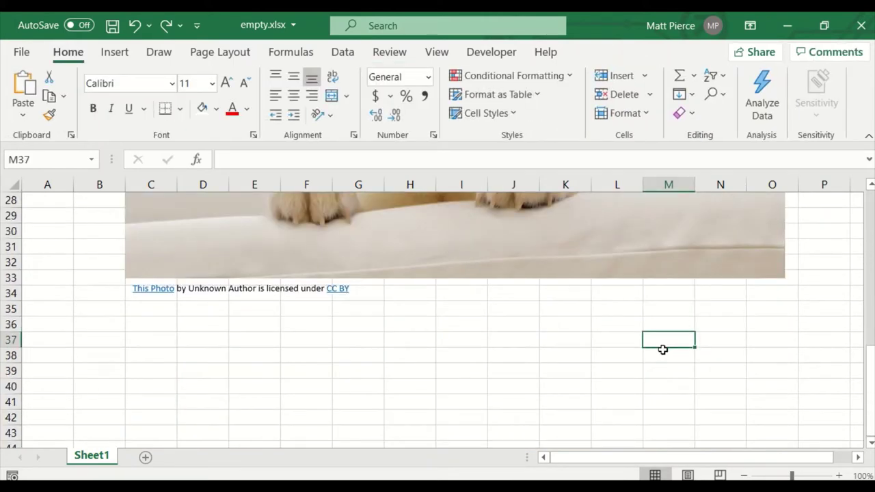
{"action": "left_click", "coordinate": [693, 256]}
{"action": "left_click_drag", "start_coordinate": [785, 281], "coordinate": [381, 204]}
- Narrow the attribution text box and move it up to just below the picture around row 24, and collapse the ribbon
{"action": "left_click", "coordinate": [232, 303]}
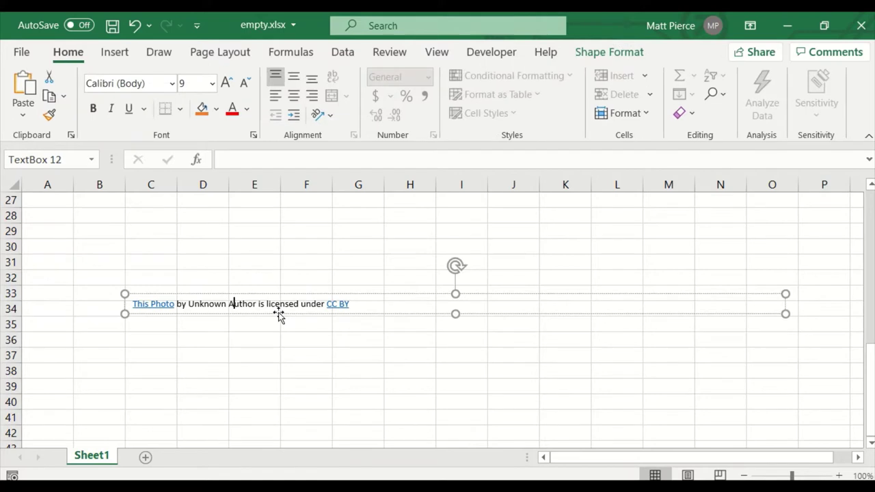
{"action": "left_click_drag", "start_coordinate": [784, 314], "coordinate": [385, 313]}
{"action": "scroll", "coordinate": [365, 293], "scroll_direction": "down", "scroll_amount": 1}
{"action": "scroll", "coordinate": [365, 293], "scroll_direction": "up", "scroll_amount": 2}
{"action": "scroll", "coordinate": [373, 350], "scroll_direction": "up", "scroll_amount": 1}
{"action": "left_click_drag", "start_coordinate": [362, 392], "coordinate": [337, 247]}
{"action": "scroll", "coordinate": [478, 354], "scroll_direction": "up", "scroll_amount": 2}
{"action": "scroll", "coordinate": [477, 354], "scroll_direction": "up", "scroll_amount": 4}
{"action": "scroll", "coordinate": [478, 354], "scroll_direction": "down", "scroll_amount": 1}
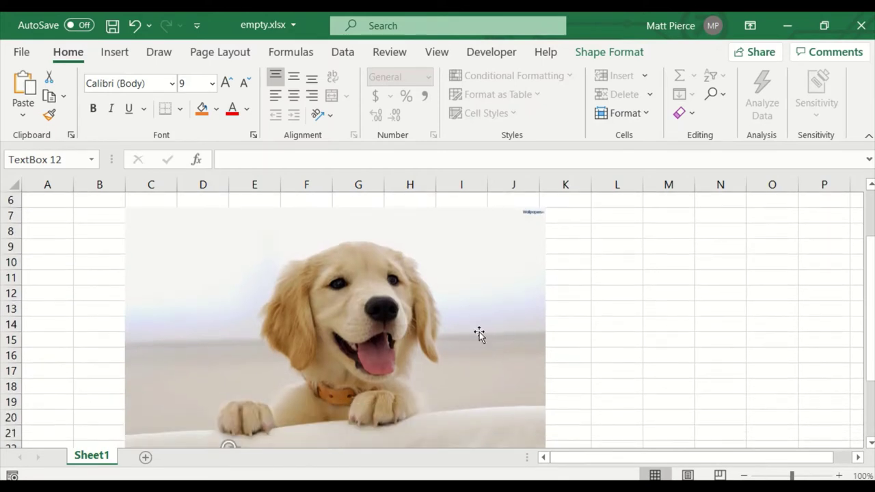
{"action": "left_click", "coordinate": [868, 136]}
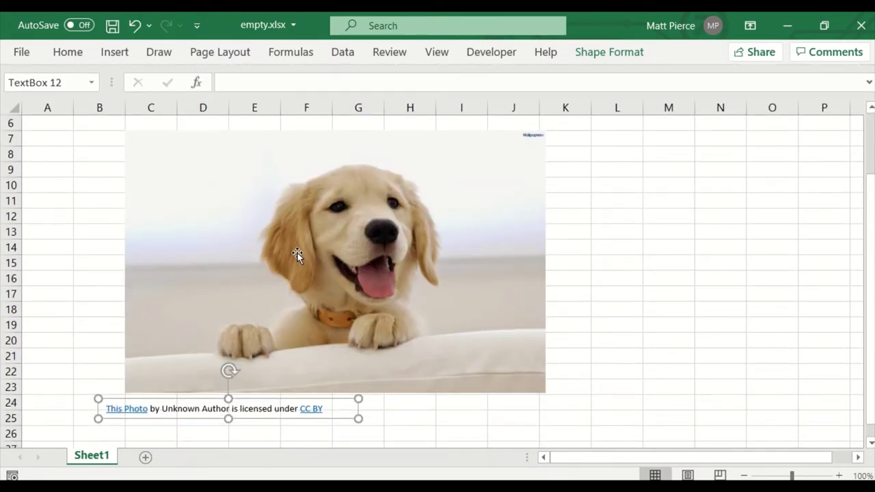
- Reposition the puppy picture with its upper-left corner at cell C7 and shrink it proportionally to end around column I, row 21
{"action": "mouse_move", "coordinate": [234, 250]}
{"action": "left_mouse_down"}
{"action": "mouse_move", "coordinate": [316, 254]}
{"action": "mouse_move", "coordinate": [236, 255]}
{"action": "mouse_move", "coordinate": [251, 252]}
{"action": "left_mouse_up"}
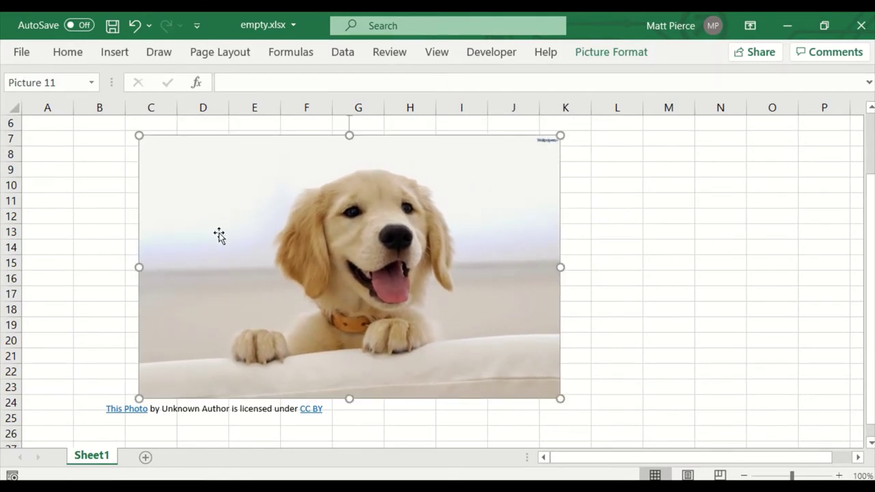
{"action": "left_click_drag", "start_coordinate": [219, 234], "coordinate": [241, 232]}
{"action": "left_click_drag", "start_coordinate": [248, 224], "coordinate": [254, 224]}
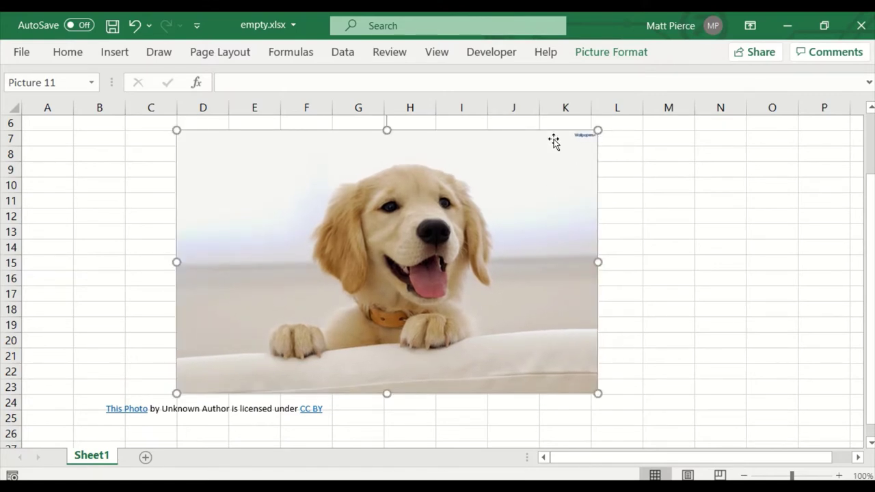
{"action": "mouse_move", "coordinate": [200, 145]}
{"action": "left_mouse_down"}
{"action": "mouse_move", "coordinate": [219, 142]}
{"action": "mouse_move", "coordinate": [193, 143]}
{"action": "mouse_move", "coordinate": [202, 141]}
{"action": "left_mouse_up"}
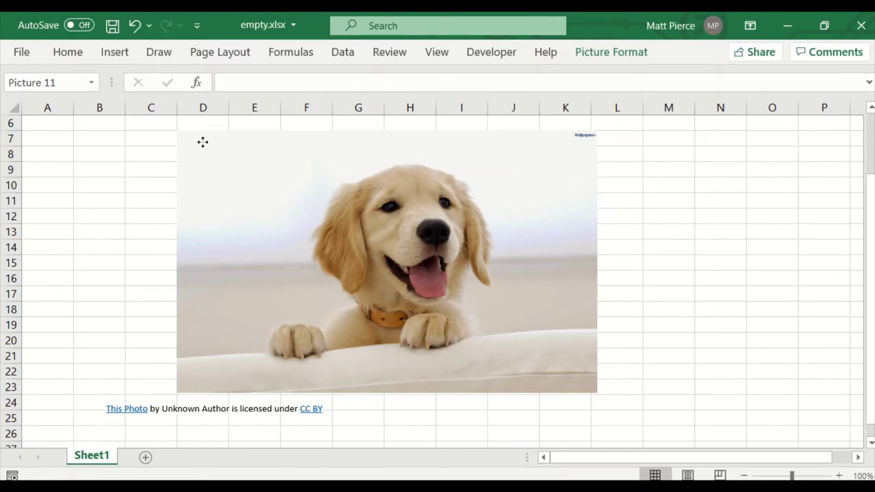
{"action": "left_click_drag", "start_coordinate": [201, 142], "coordinate": [154, 143]}
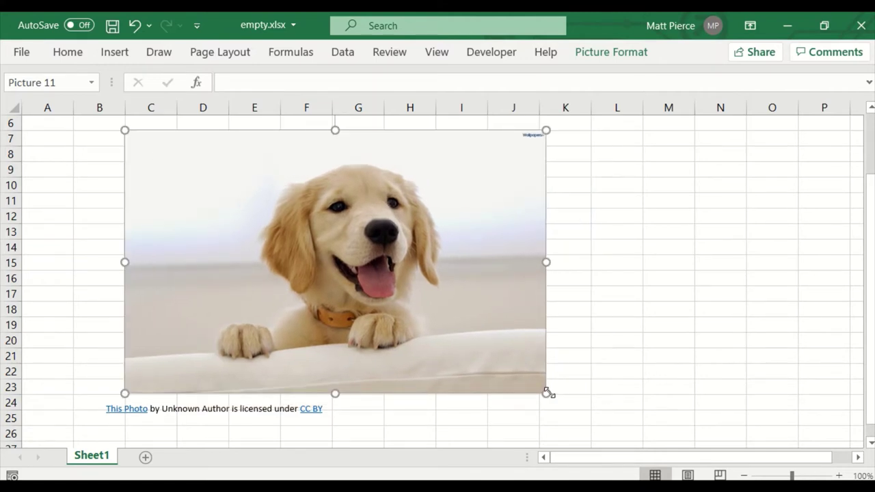
{"action": "left_click_drag", "start_coordinate": [547, 394], "coordinate": [476, 347]}
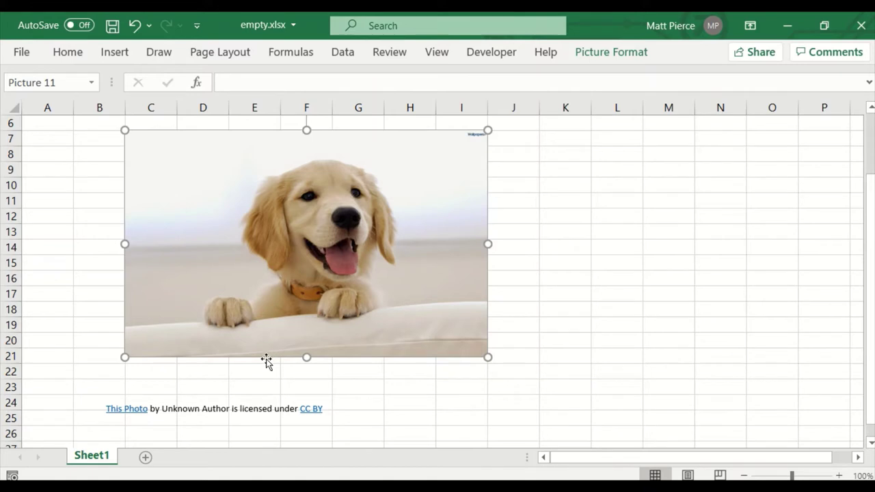
- Move the attribution text box directly beneath the puppy picture, with its upper-left corner at the picture's lower-left corner near cell C22
{"action": "left_click", "coordinate": [175, 409]}
{"action": "left_click", "coordinate": [173, 400]}
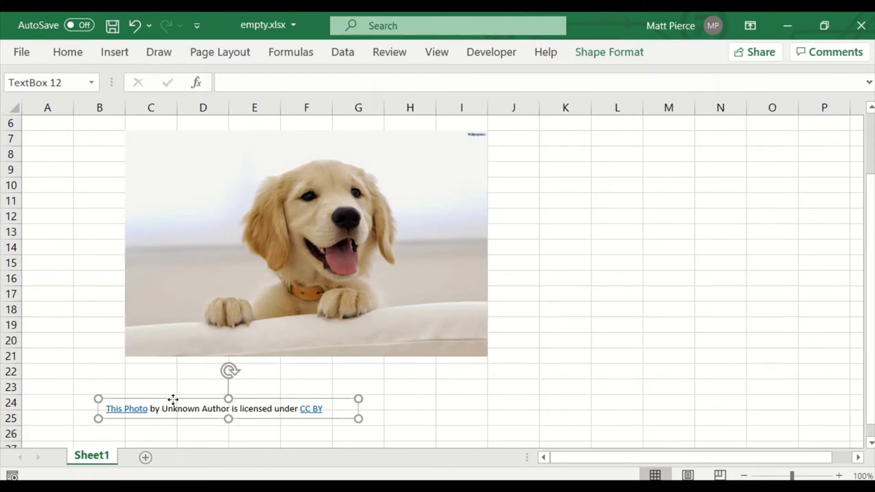
{"action": "left_click_drag", "start_coordinate": [173, 400], "coordinate": [194, 392]}
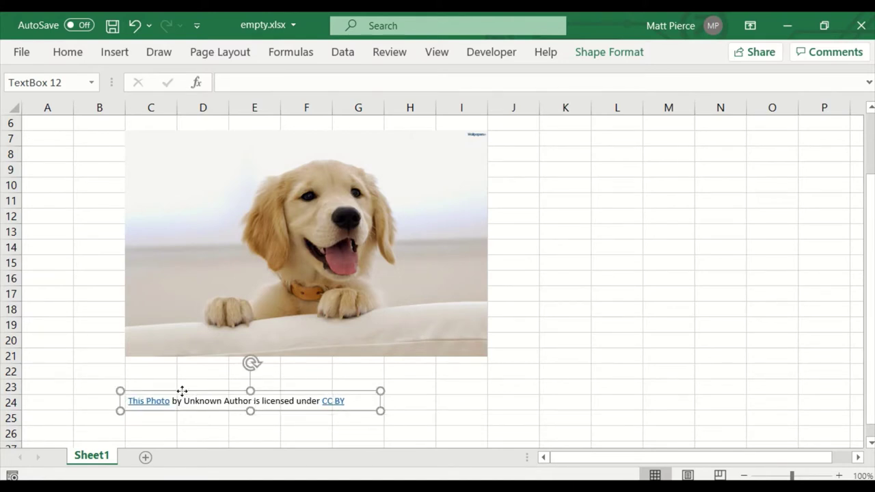
{"action": "left_click_drag", "start_coordinate": [182, 391], "coordinate": [179, 360]}
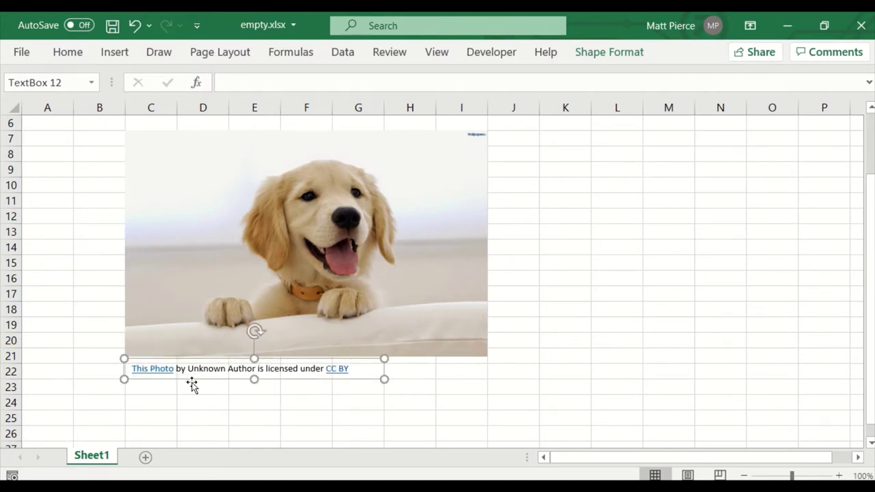
{"action": "left_click", "coordinate": [224, 394]}
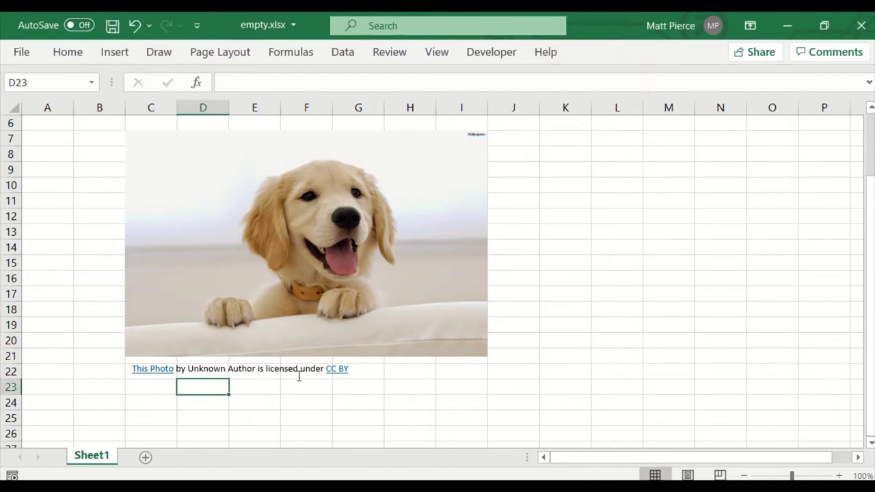
- Nudge the attribution text box slightly up and to the left so its text lines up with the puppy picture's lower-left edge, and deselect it
{"action": "left_click", "coordinate": [203, 370]}
{"action": "right_click", "coordinate": [204, 375]}
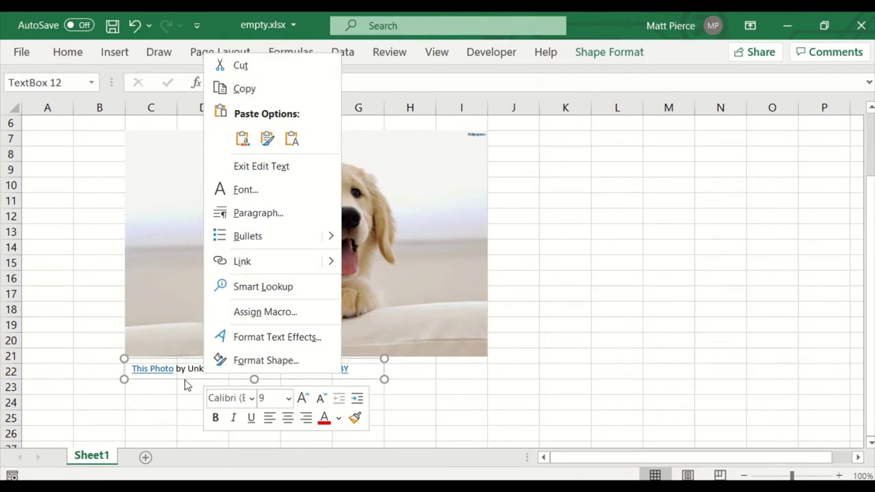
{"action": "left_click", "coordinate": [186, 385]}
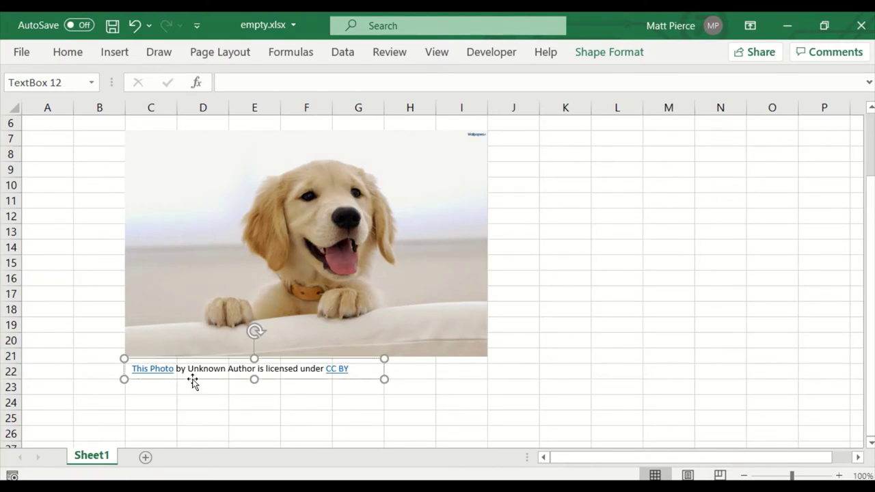
{"action": "mouse_move", "coordinate": [192, 381]}
{"action": "left_mouse_down"}
{"action": "mouse_move", "coordinate": [214, 381]}
{"action": "mouse_move", "coordinate": [191, 383]}
{"action": "left_mouse_up"}
{"action": "key", "text": "alt"}
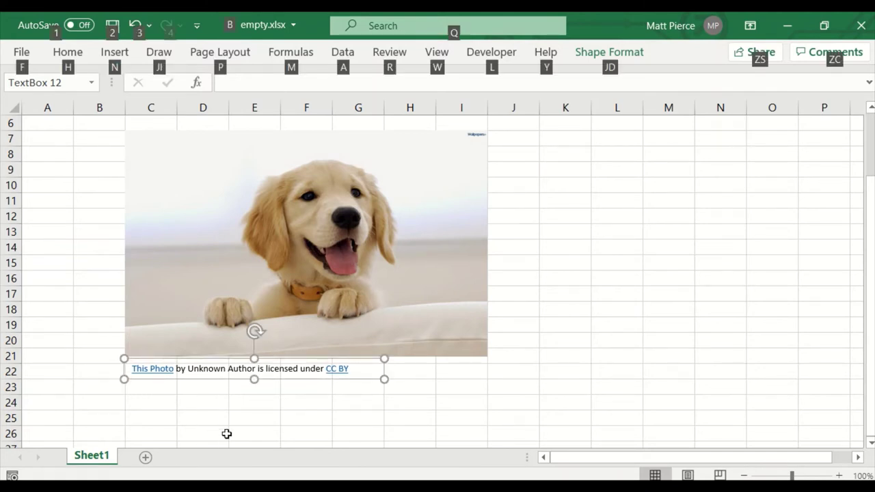
{"action": "key", "text": "Up"}
{"action": "key", "text": "Up"}
{"action": "key", "text": "Up"}
{"action": "key", "text": "Up"}
{"action": "key", "text": "Up"}
{"action": "key", "text": "Up"}
{"action": "key", "text": "Up"}
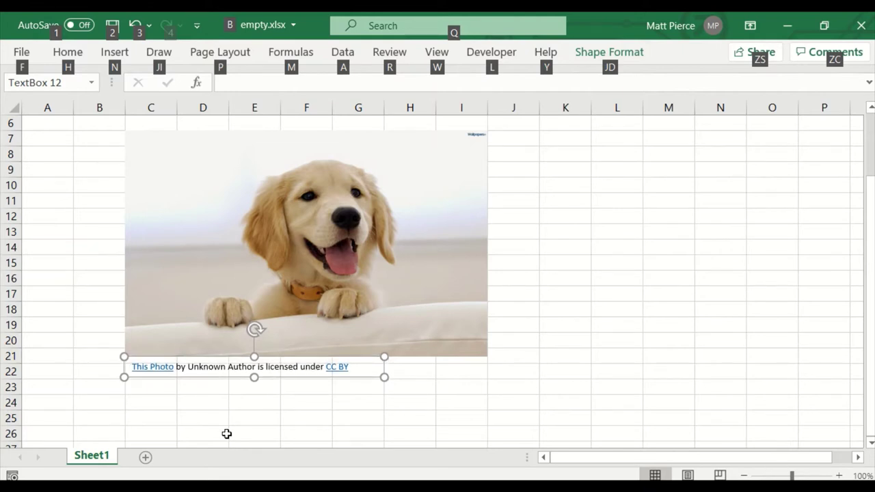
{"action": "key", "text": "Up"}
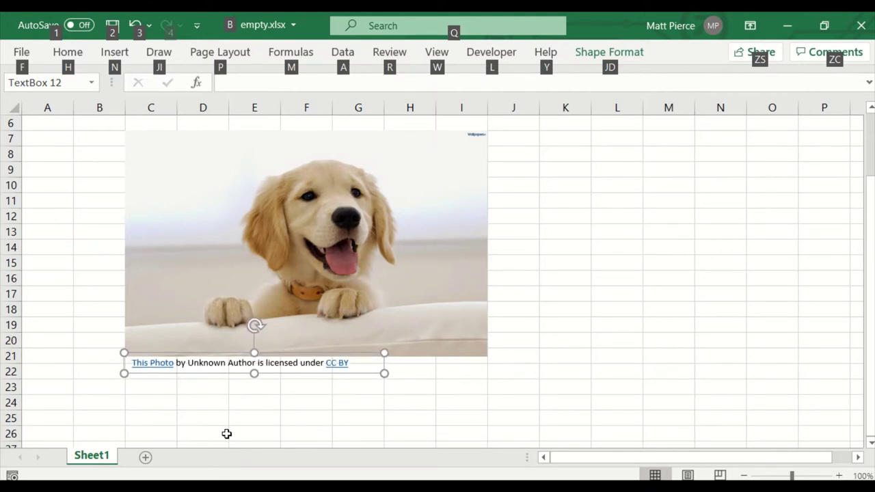
{"action": "key", "text": "Left"}
{"action": "key", "text": "Left"}
{"action": "key", "text": "Left"}
{"action": "key", "text": "Left"}
{"action": "key", "text": "Left"}
{"action": "key", "text": "Left"}
{"action": "key", "text": "Left"}
{"action": "key", "text": "Left"}
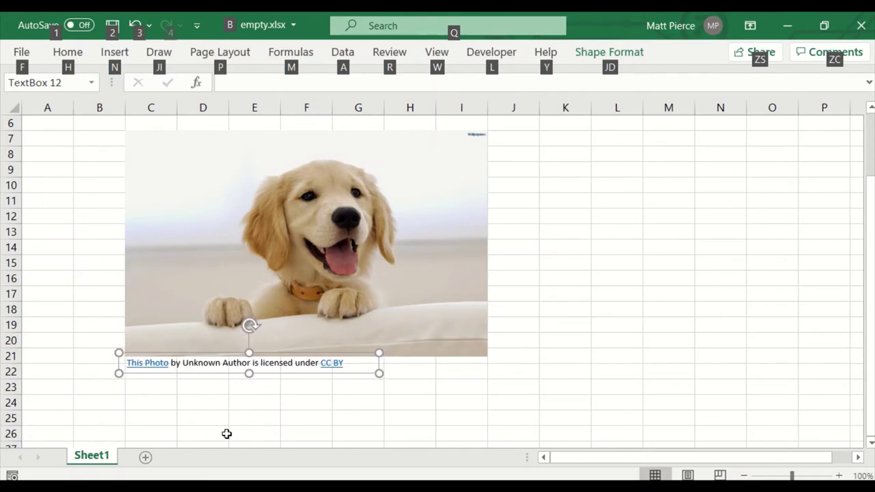
{"action": "left_click", "coordinate": [509, 387]}
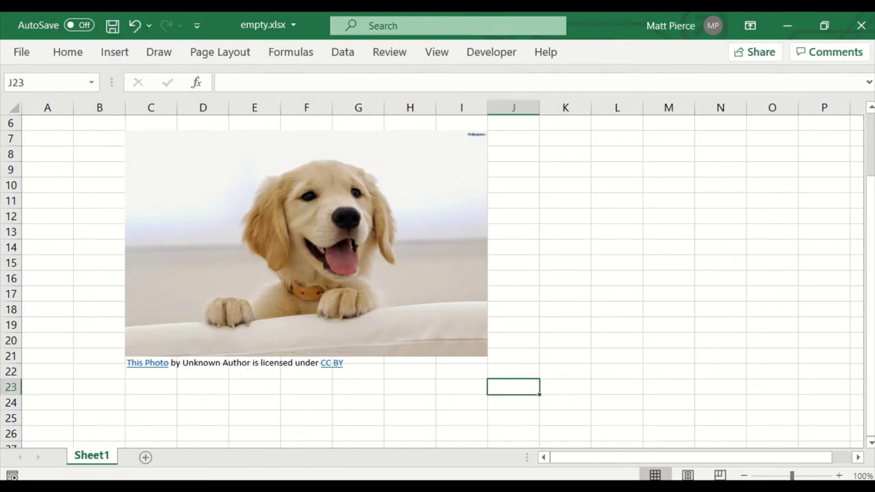
- Group the puppy picture with its attribution caption and move the group one column right so the picture starts at column D
{"action": "left_click", "coordinate": [460, 284]}
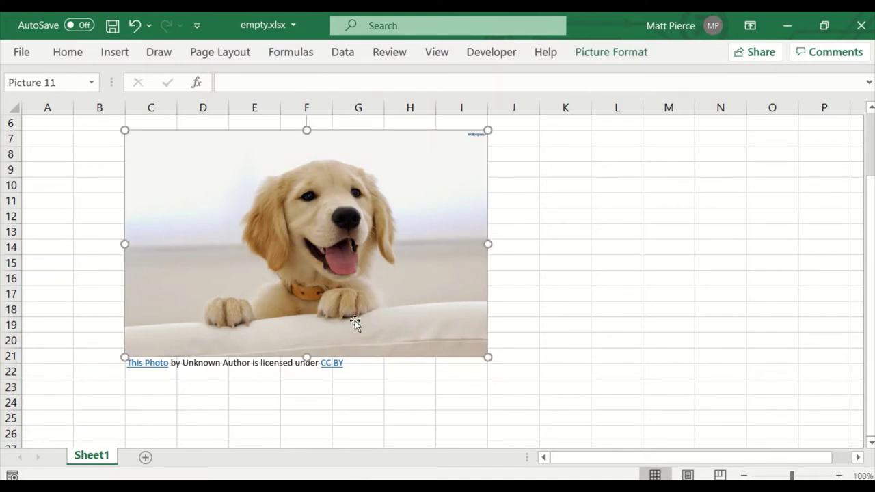
{"action": "left_click", "coordinate": [227, 370], "text": "shift"}
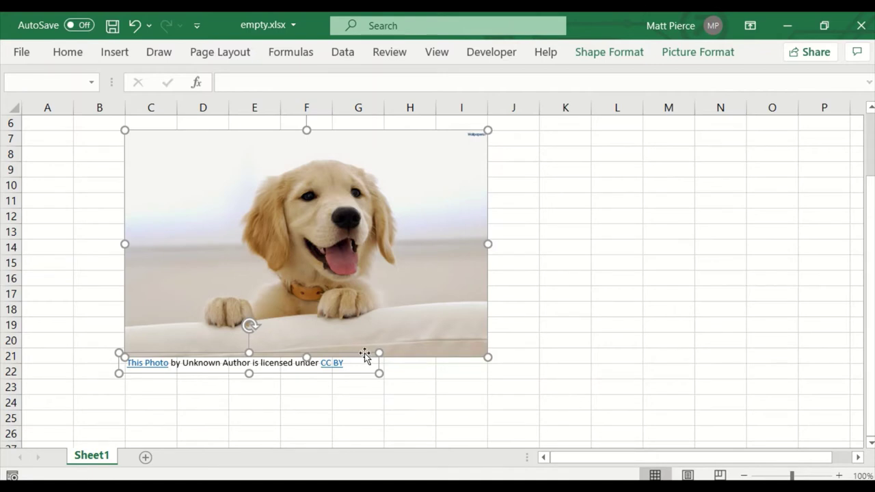
{"action": "right_click", "coordinate": [353, 298]}
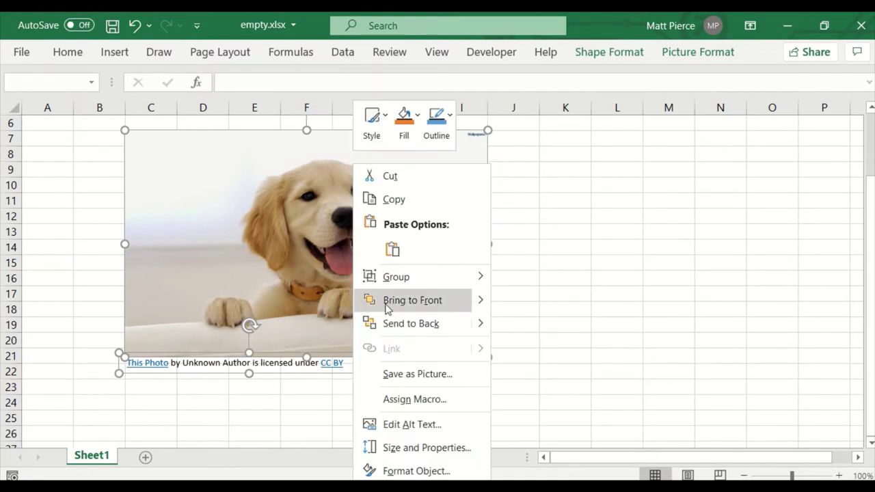
{"action": "mouse_move", "coordinate": [413, 279]}
{"action": "left_click", "coordinate": [532, 279]}
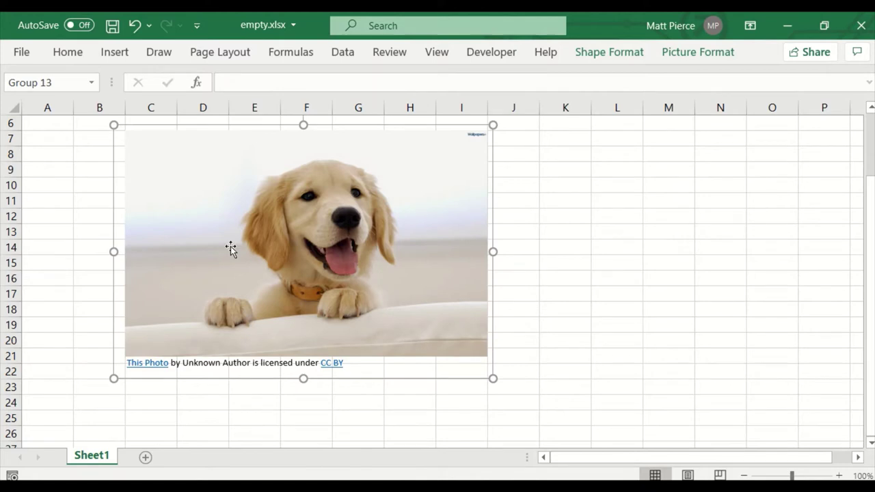
{"action": "left_click_drag", "start_coordinate": [352, 214], "coordinate": [270, 265]}
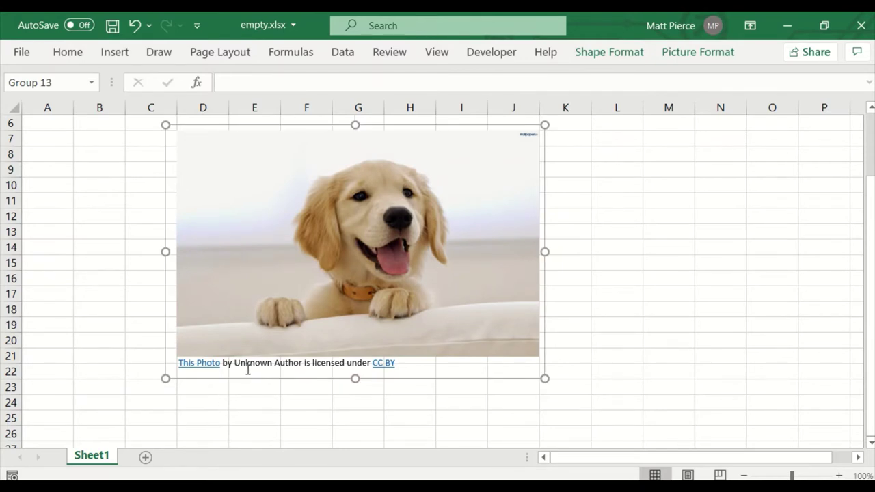
- Move the attribution text box within the group so that it sits roughly centred beneath the puppy picture, spanning about columns E to J
{"action": "left_click", "coordinate": [288, 363]}
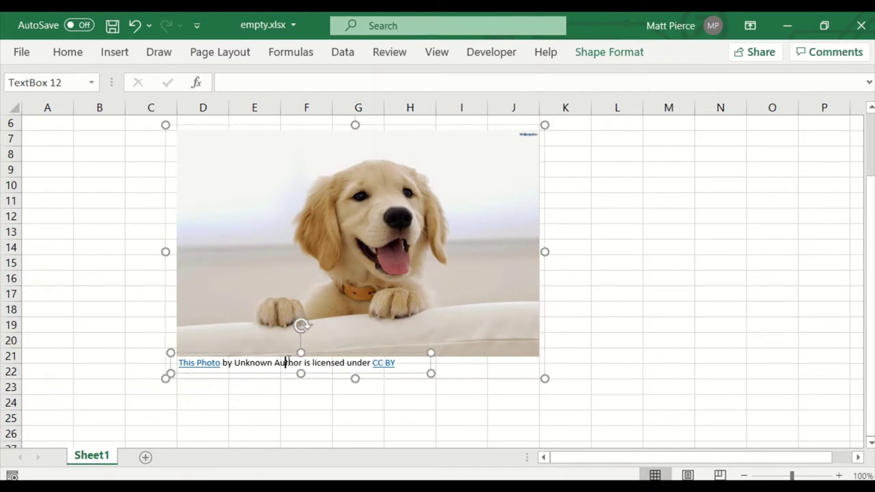
{"action": "left_click_drag", "start_coordinate": [286, 353], "coordinate": [352, 358]}
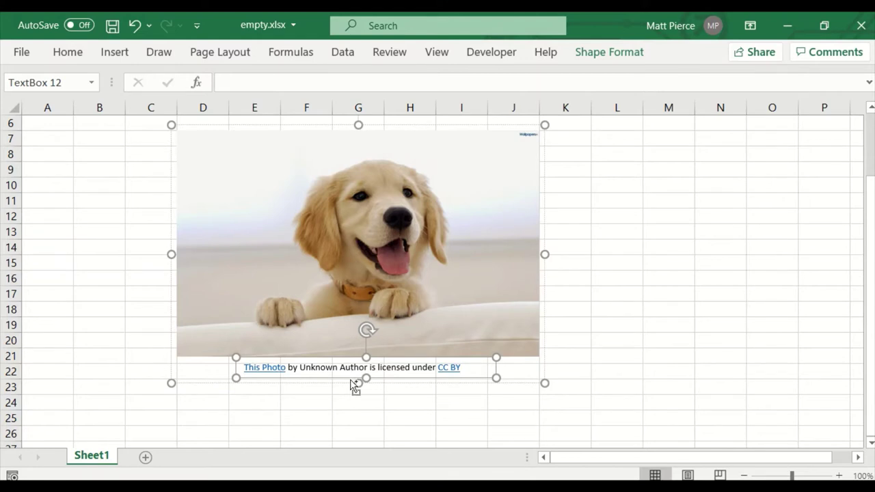
{"action": "left_click", "coordinate": [352, 413]}
{"action": "double_click", "coordinate": [335, 367]}
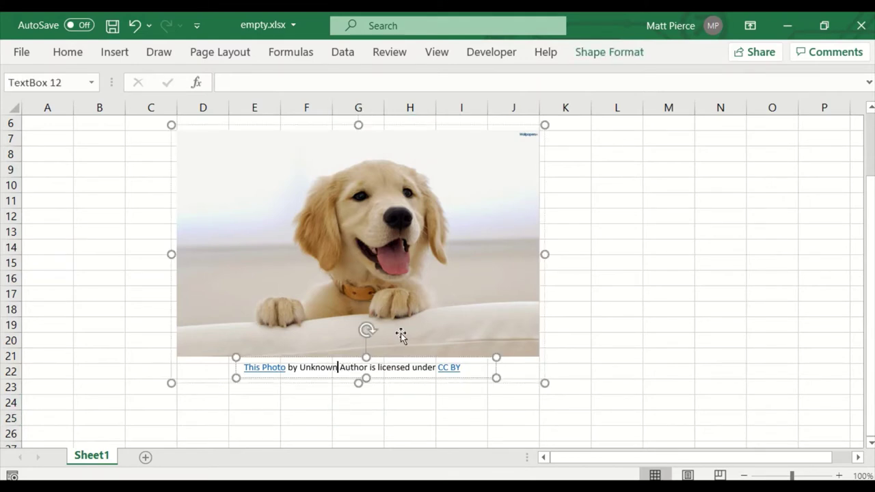
{"action": "left_click", "coordinate": [546, 338]}
{"action": "left_click", "coordinate": [598, 346]}
- Try moving the whole picture and caption group left by about half a column, and undo that move
{"action": "left_click_drag", "start_coordinate": [465, 319], "coordinate": [432, 322]}
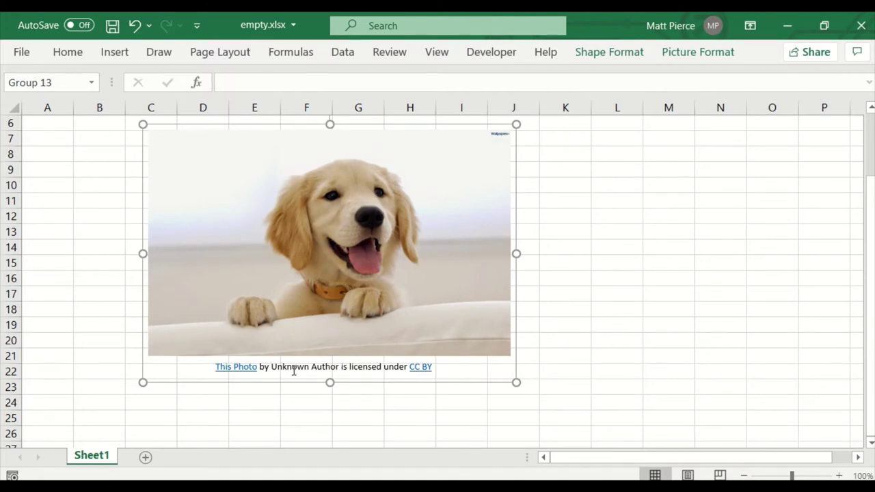
{"action": "key", "text": "ctrl+z"}
{"action": "key", "text": "ctrl+z"}
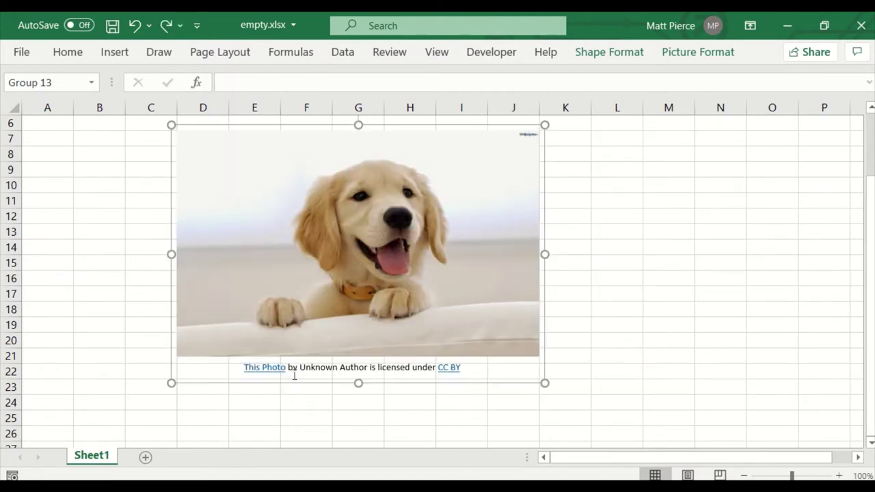
{"action": "left_click", "coordinate": [295, 375]}
{"action": "left_click", "coordinate": [294, 406]}
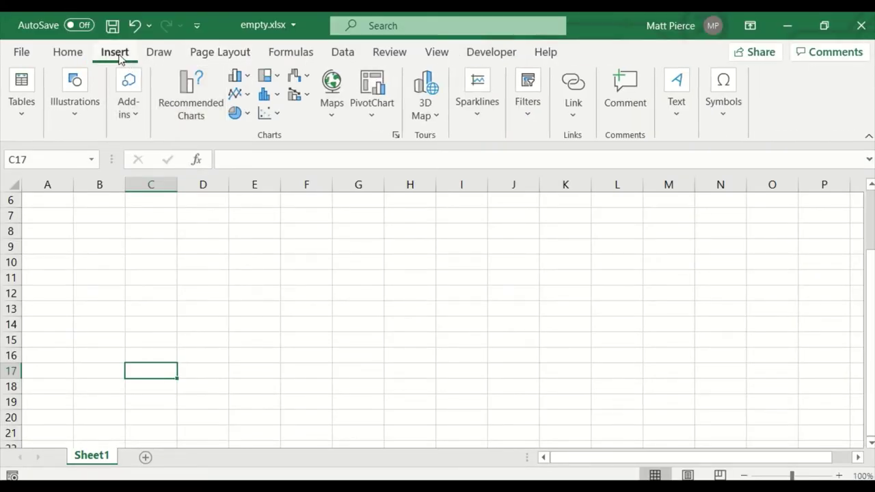
{"action": "left_click", "coordinate": [83, 106]}
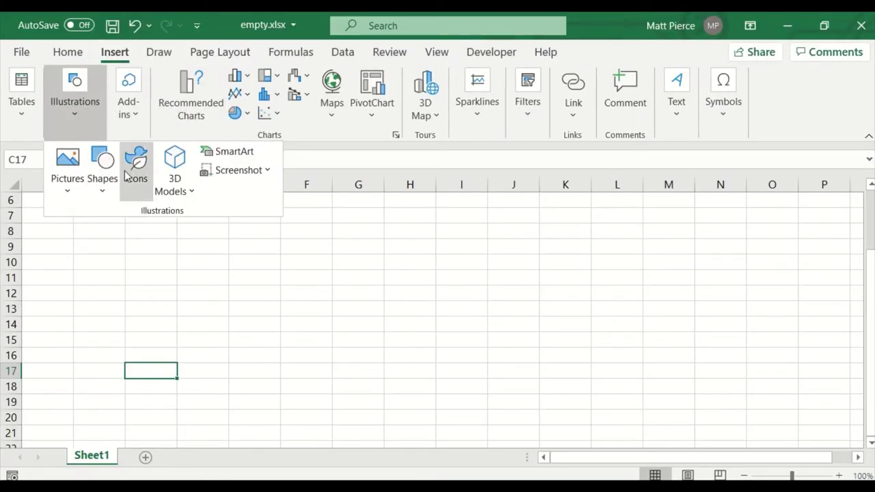
{"action": "left_click", "coordinate": [103, 177]}
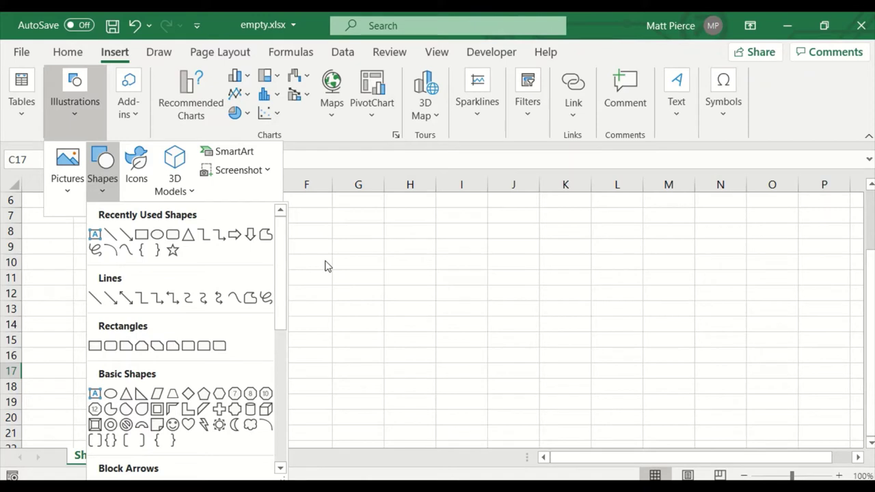
{"action": "left_click", "coordinate": [370, 252]}
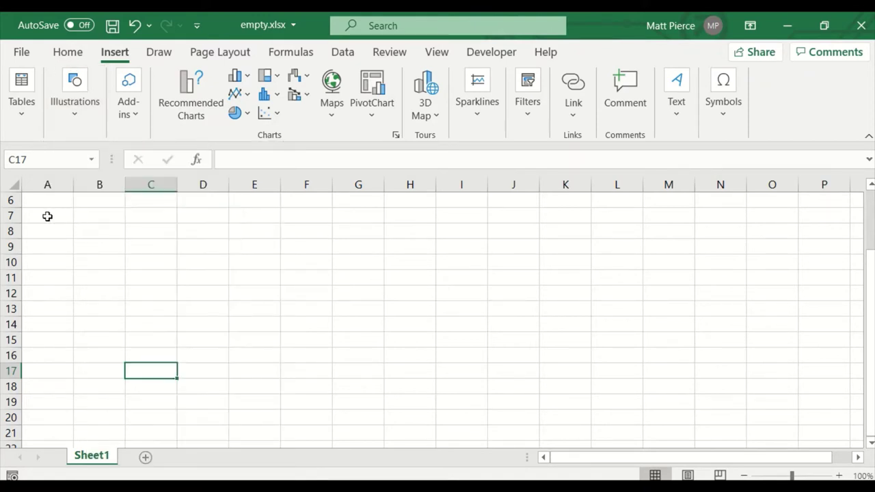
- Narrow all columns of the empty worksheet so the cells form a grid of small squares
{"action": "scroll", "coordinate": [82, 246], "scroll_direction": "up", "scroll_amount": 2}
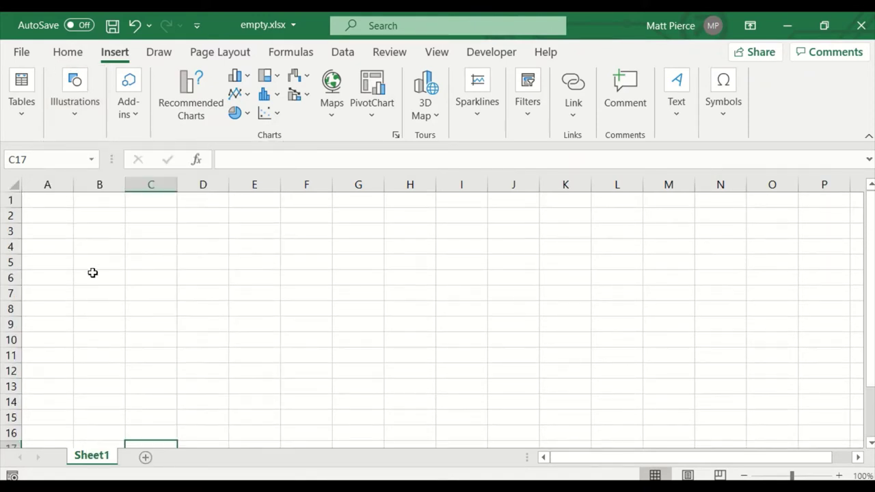
{"action": "left_click", "coordinate": [14, 186]}
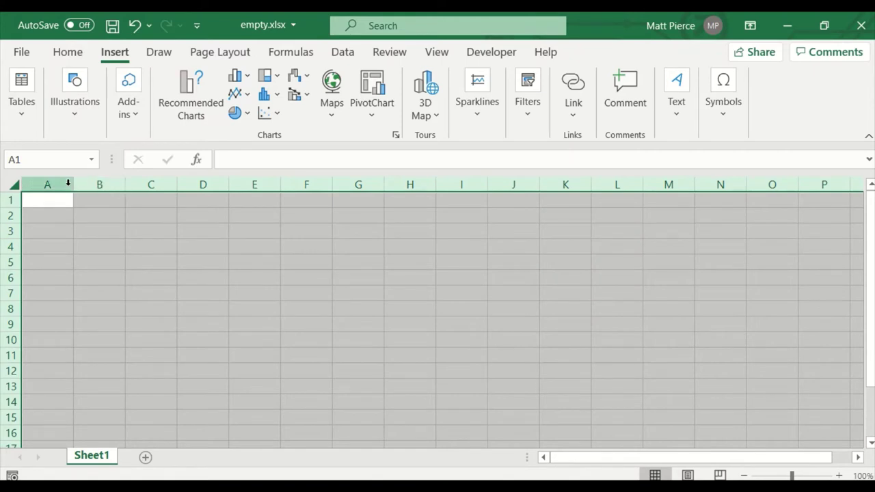
{"action": "left_click_drag", "start_coordinate": [71, 186], "coordinate": [36, 190]}
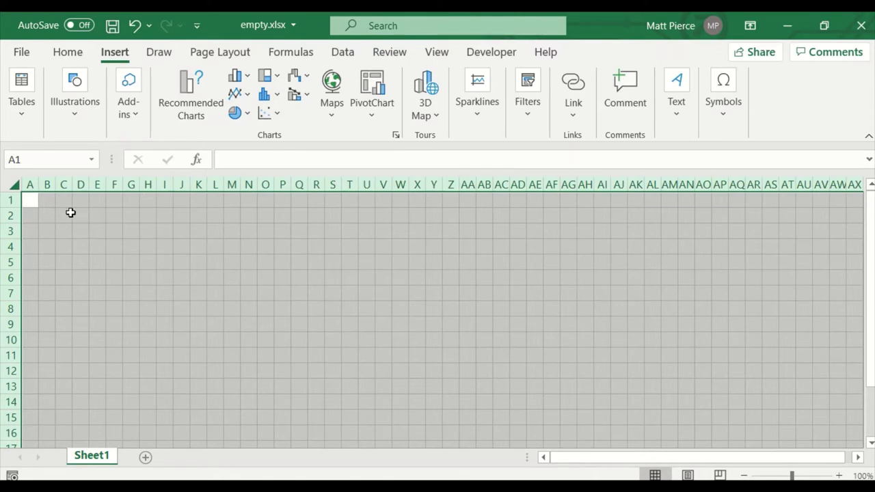
{"action": "left_click", "coordinate": [27, 199]}
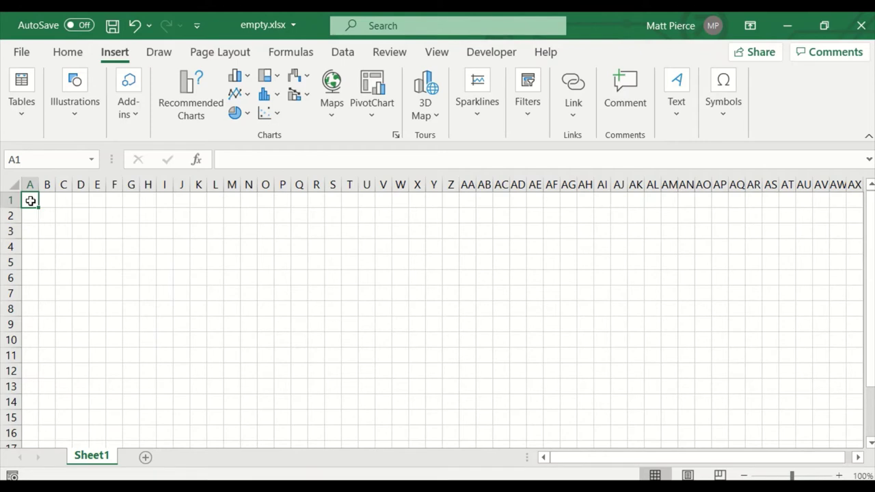
- Fill every cell of the worksheet with the white theme color to hide the gridlines
{"action": "left_click", "coordinate": [11, 184]}
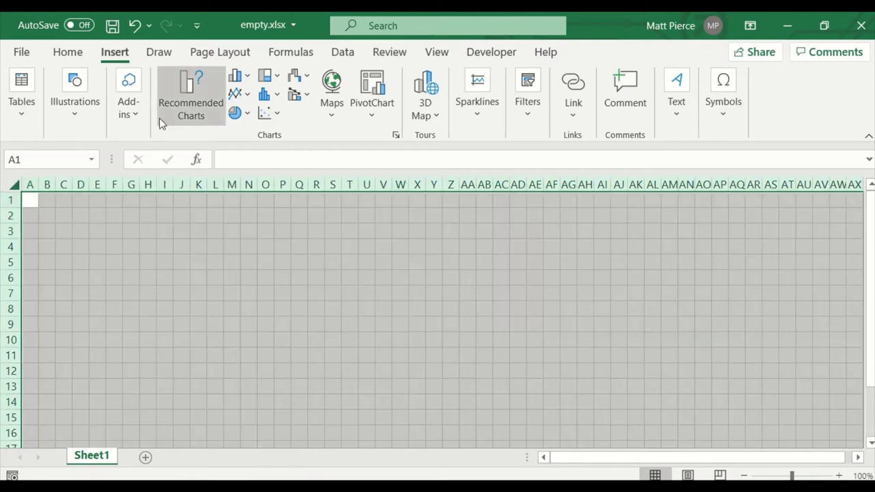
{"action": "right_click", "coordinate": [263, 251]}
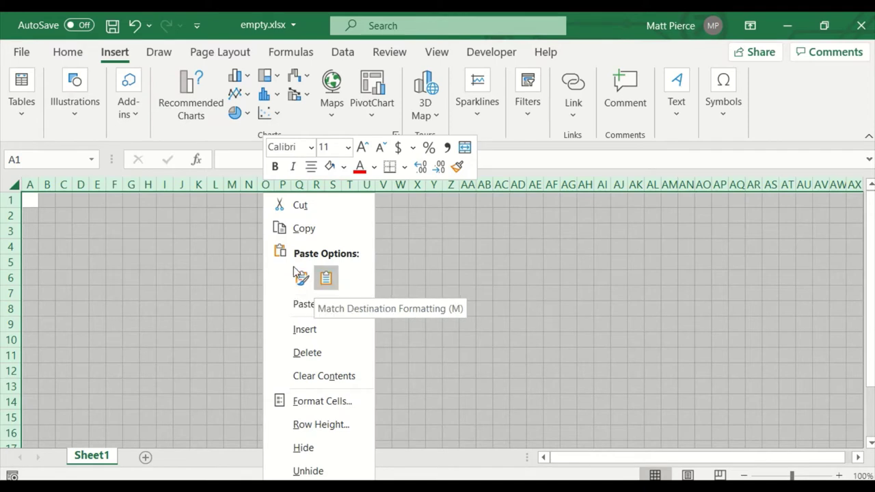
{"action": "left_click", "coordinate": [343, 167]}
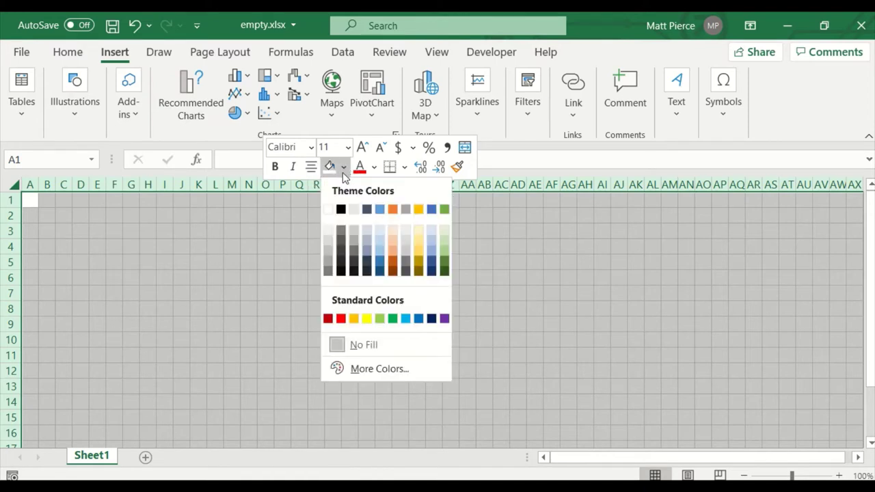
{"action": "left_click", "coordinate": [327, 209]}
{"action": "left_click", "coordinate": [148, 273]}
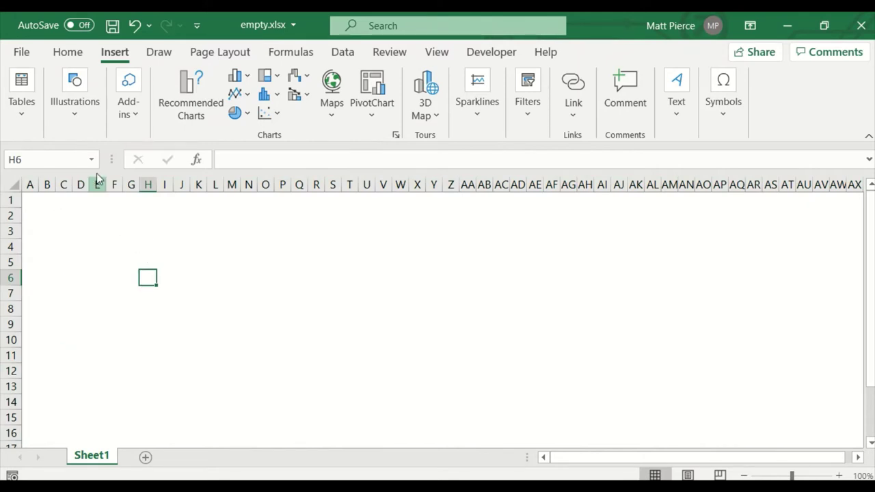
- Examine the categories in the shapes gallery, from recently used shapes and lines through flowchart symbols to callouts
{"action": "left_click", "coordinate": [100, 233]}
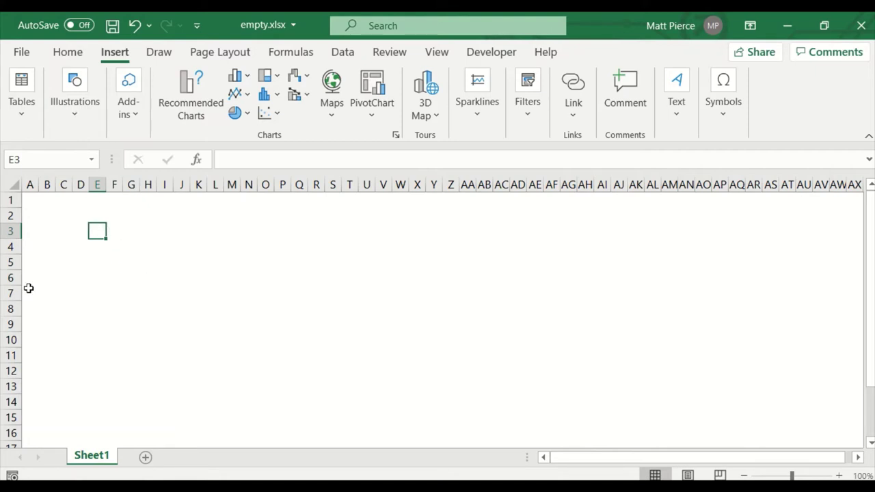
{"action": "left_click", "coordinate": [75, 115]}
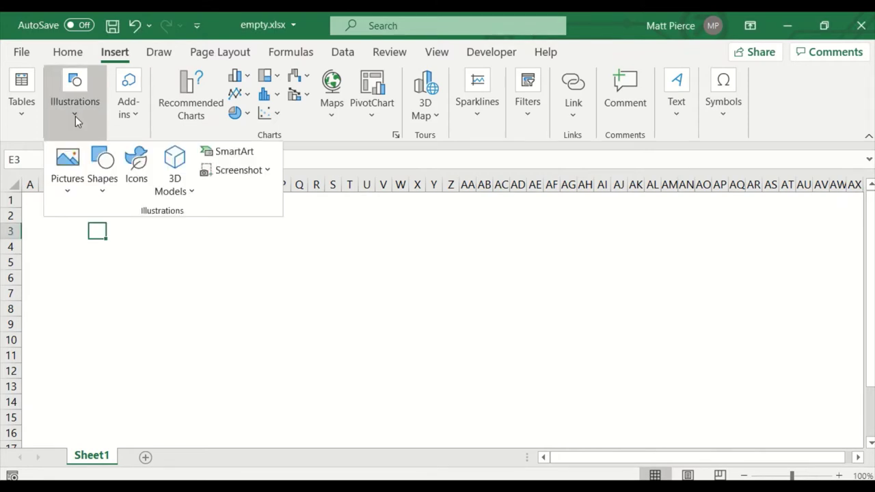
{"action": "left_click", "coordinate": [102, 188]}
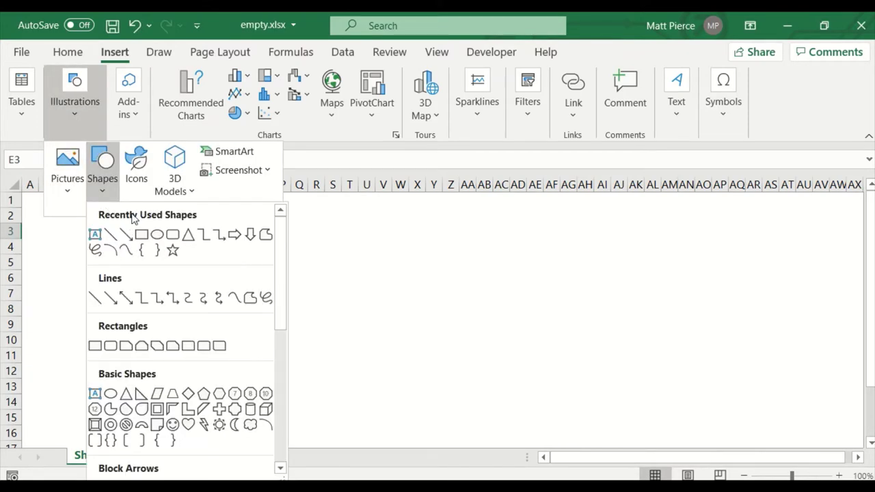
{"action": "left_click_drag", "start_coordinate": [282, 268], "coordinate": [281, 299]}
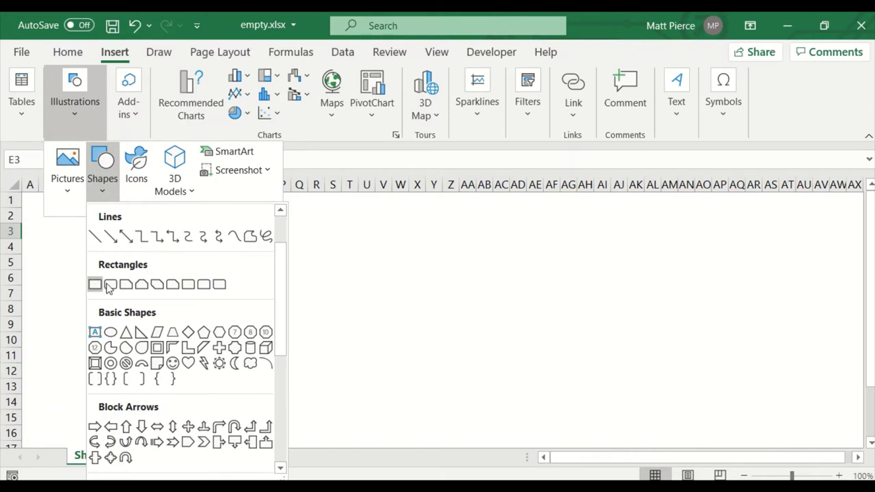
{"action": "scroll", "coordinate": [96, 287], "scroll_direction": "down", "scroll_amount": 1}
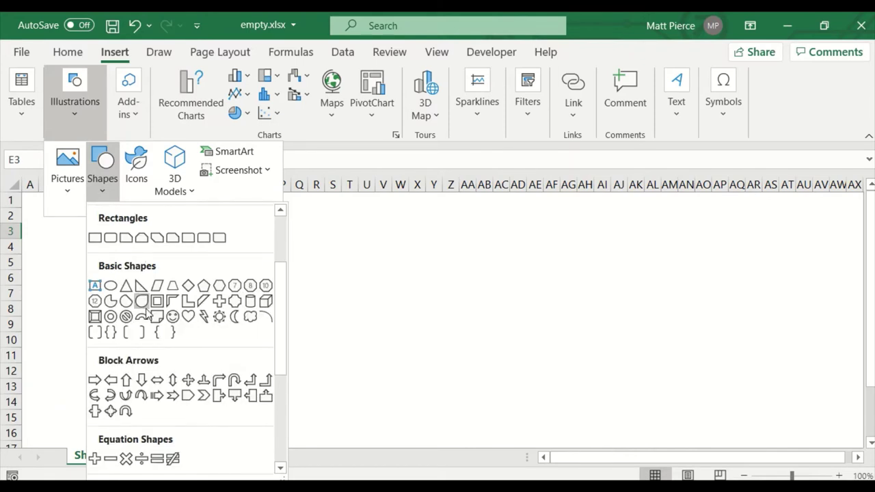
{"action": "scroll", "coordinate": [109, 318], "scroll_direction": "down", "scroll_amount": 2}
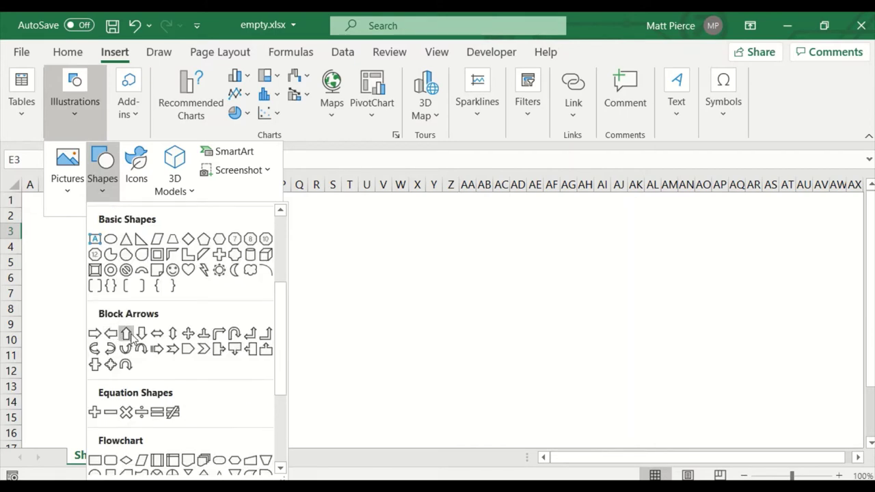
{"action": "scroll", "coordinate": [123, 311], "scroll_direction": "down", "scroll_amount": 1}
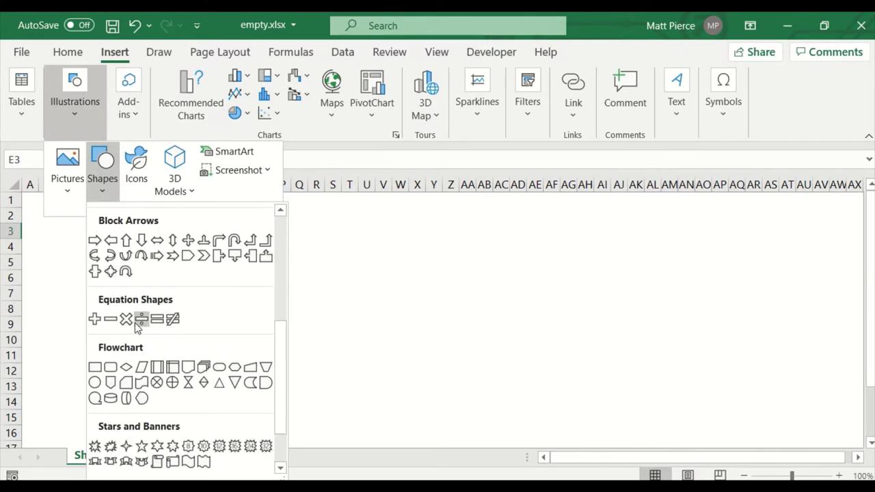
{"action": "scroll", "coordinate": [165, 321], "scroll_direction": "down", "scroll_amount": 1}
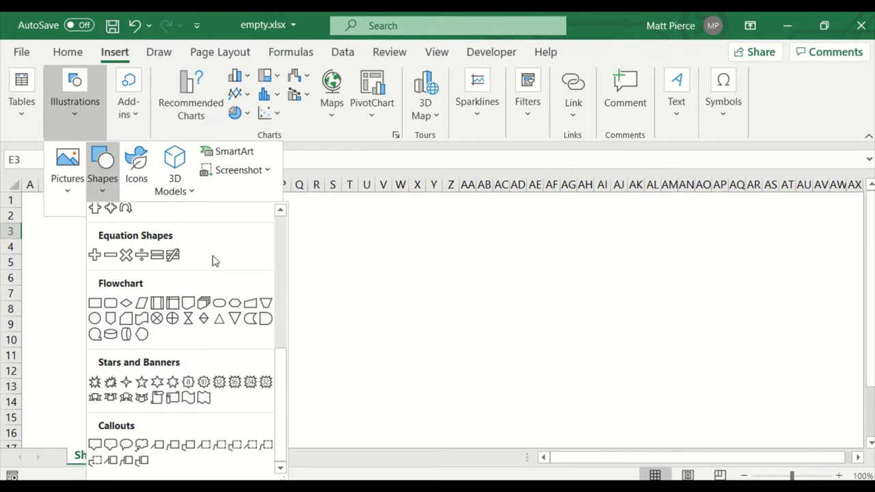
{"action": "scroll", "coordinate": [208, 326], "scroll_direction": "up", "scroll_amount": 3}
{"action": "scroll", "coordinate": [208, 326], "scroll_direction": "up", "scroll_amount": 3}
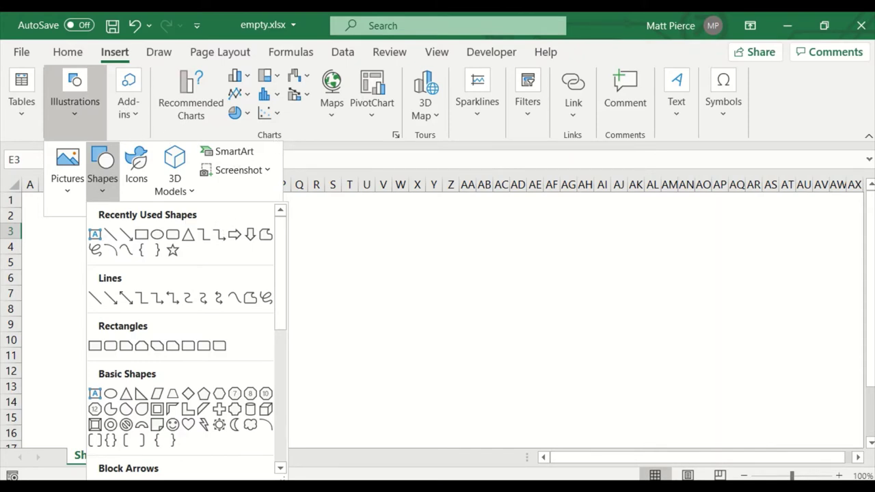
{"action": "left_click", "coordinate": [86, 291]}
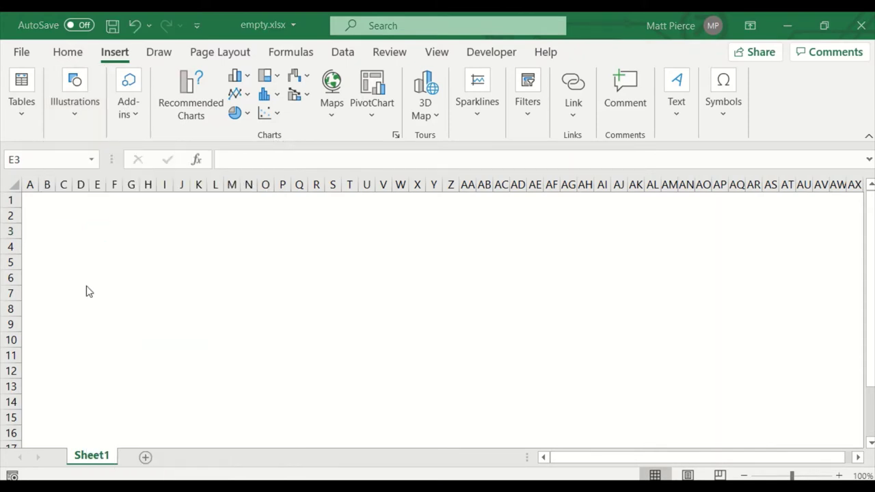
- Insert a Flowchart: Alternate Process shape about 1.3" wide and 0.8" high, covering cells G3 to L6
{"action": "left_click", "coordinate": [74, 99]}
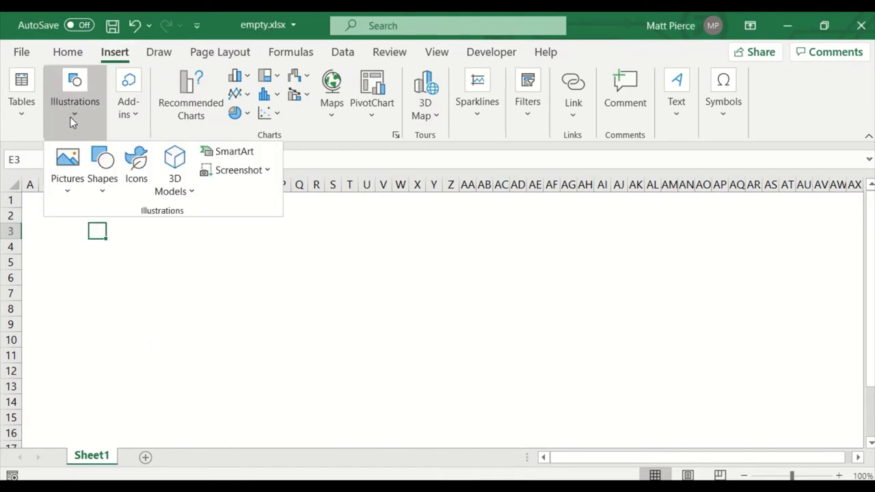
{"action": "left_click", "coordinate": [103, 163]}
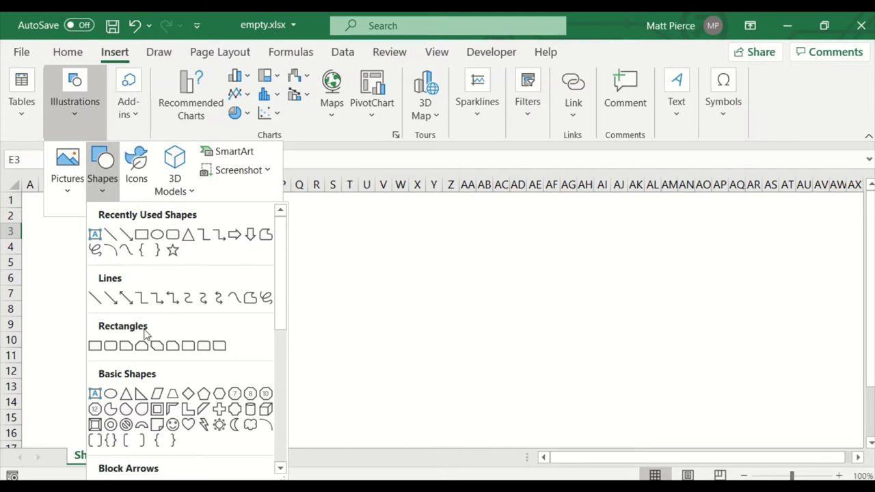
{"action": "scroll", "coordinate": [145, 335], "scroll_direction": "down", "scroll_amount": 5}
{"action": "scroll", "coordinate": [145, 340], "scroll_direction": "down", "scroll_amount": 2}
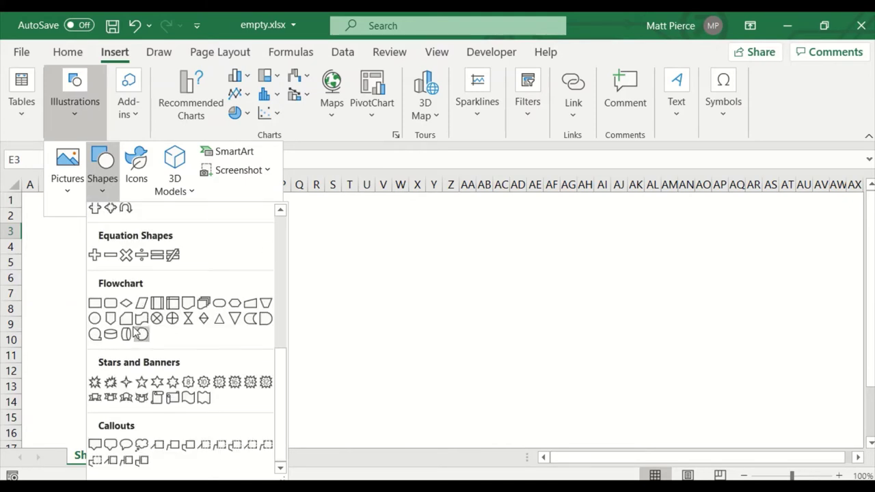
{"action": "left_click", "coordinate": [110, 303]}
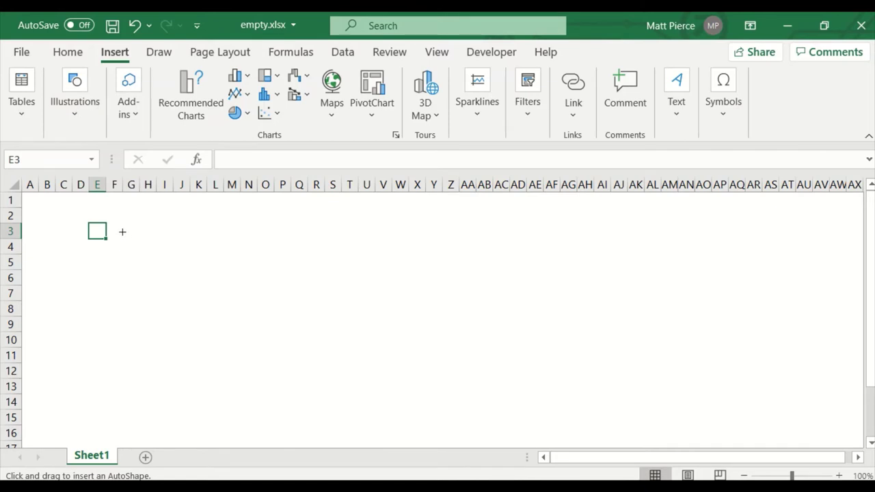
{"action": "left_click_drag", "start_coordinate": [122, 228], "coordinate": [189, 265]}
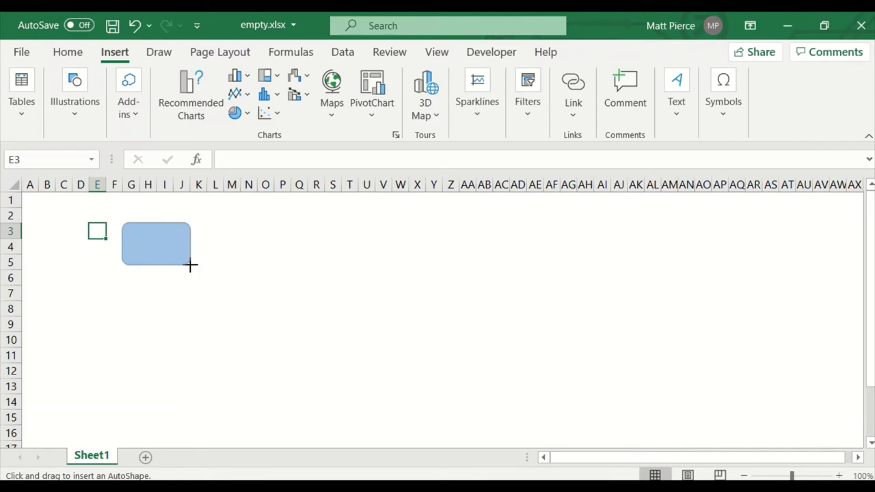
{"action": "left_click_drag", "start_coordinate": [190, 265], "coordinate": [220, 278]}
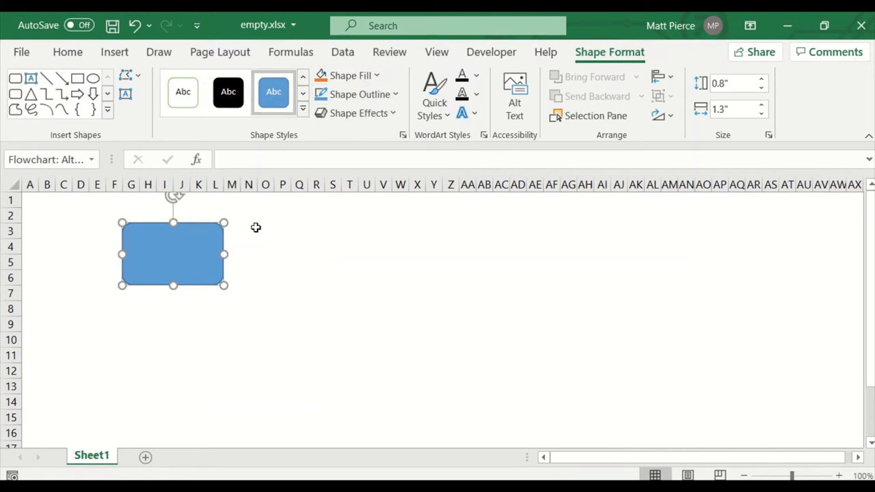
{"action": "left_click", "coordinate": [349, 277]}
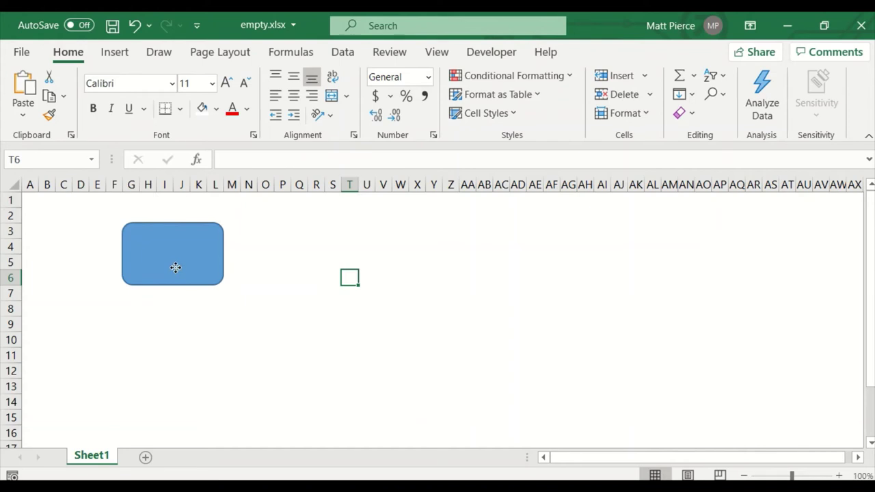
- Fill the rounded flowchart shape with the white theme color
{"action": "left_click", "coordinate": [176, 269]}
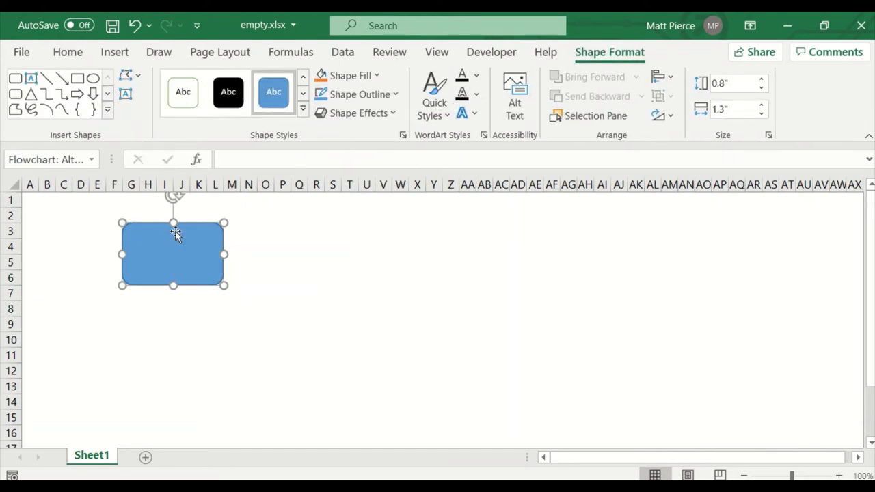
{"action": "right_click", "coordinate": [135, 256]}
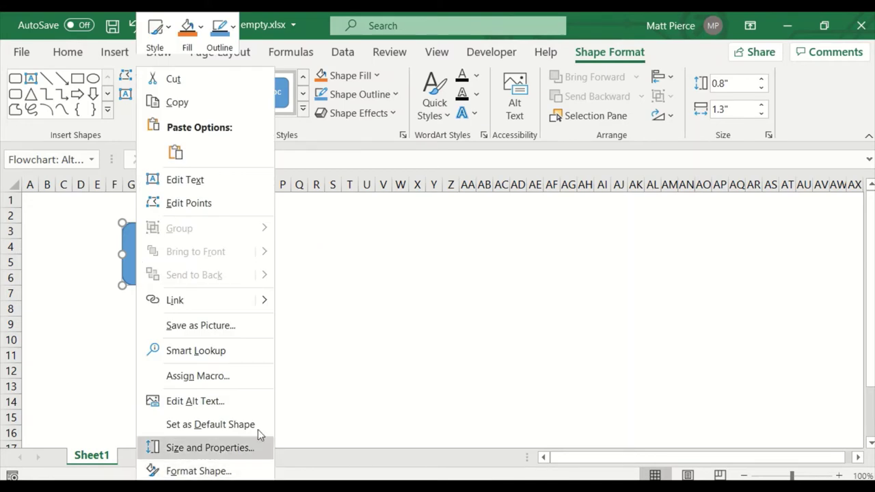
{"action": "left_click", "coordinate": [347, 268]}
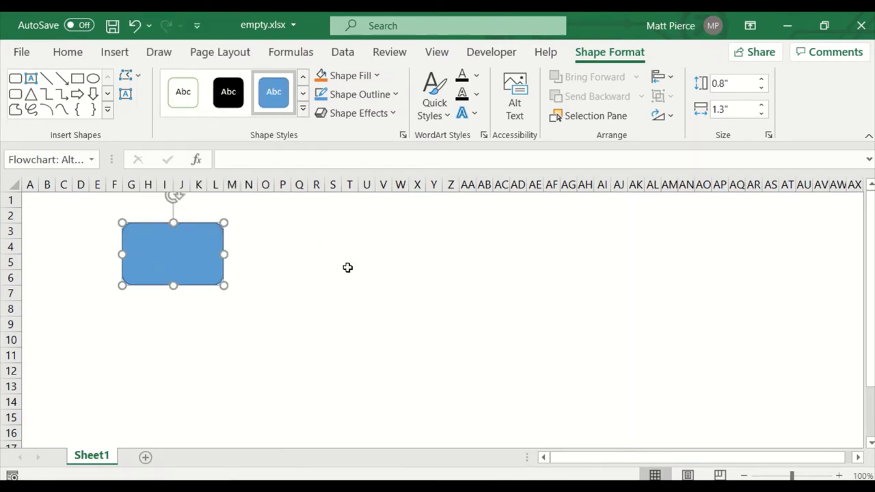
{"action": "left_click", "coordinate": [376, 78]}
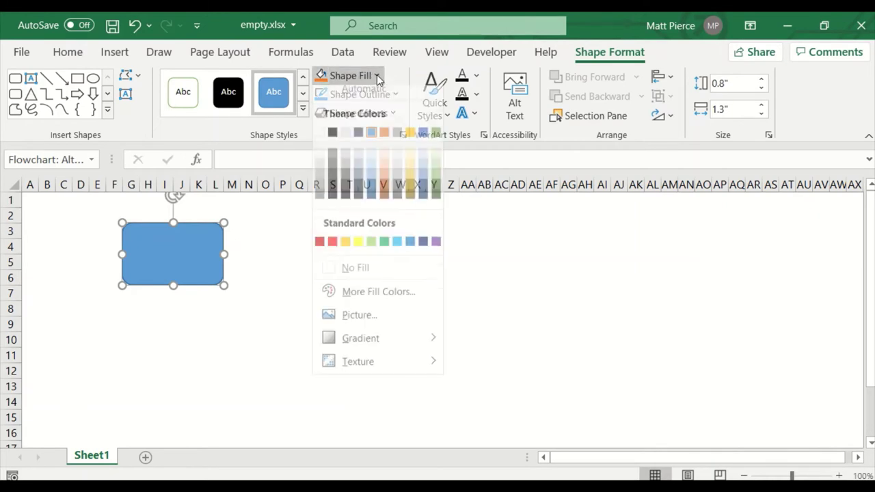
{"action": "left_click", "coordinate": [321, 145]}
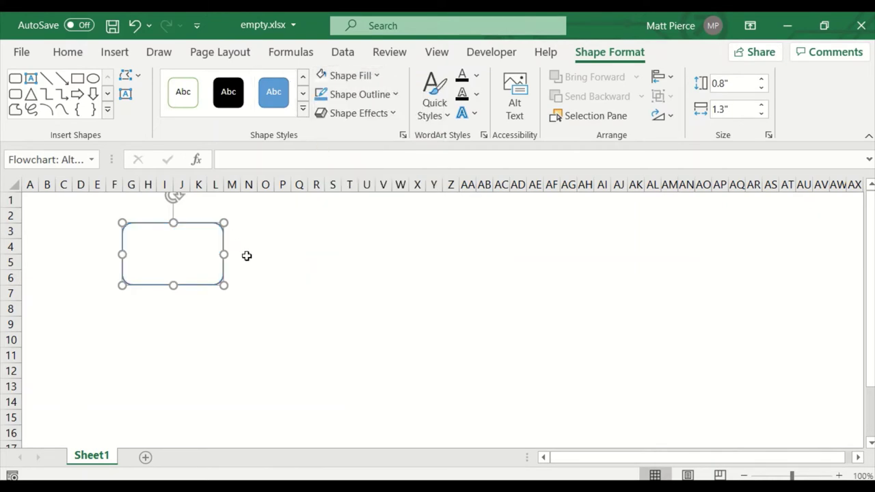
- Give the flowchart shape an outline in the darkest gray of the white theme shades, with a ¾ pt weight
{"action": "left_click", "coordinate": [392, 96]}
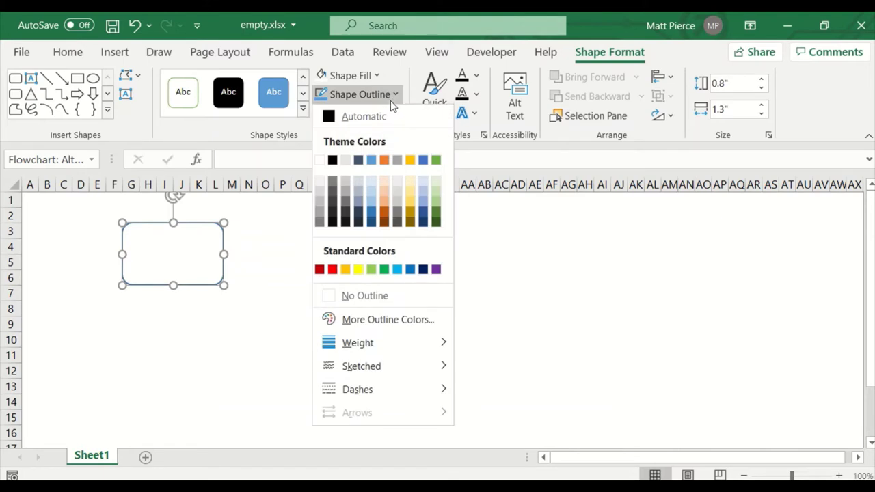
{"action": "left_click", "coordinate": [320, 216]}
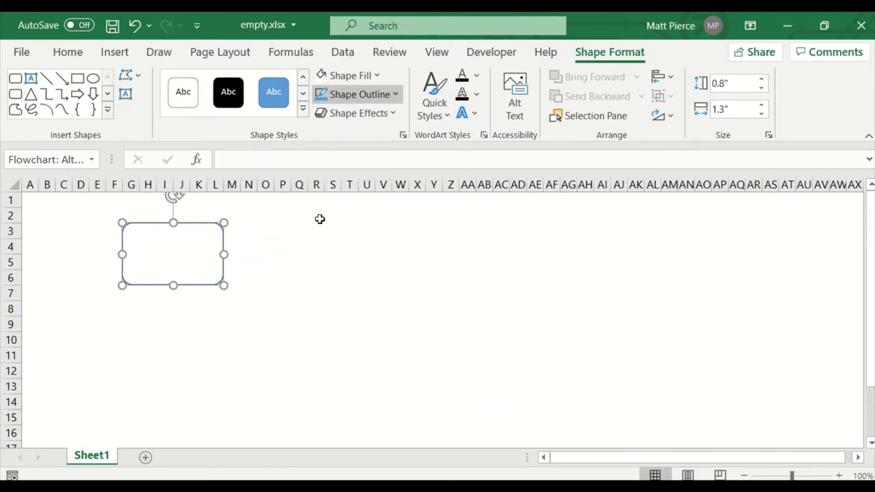
{"action": "left_click", "coordinate": [389, 114]}
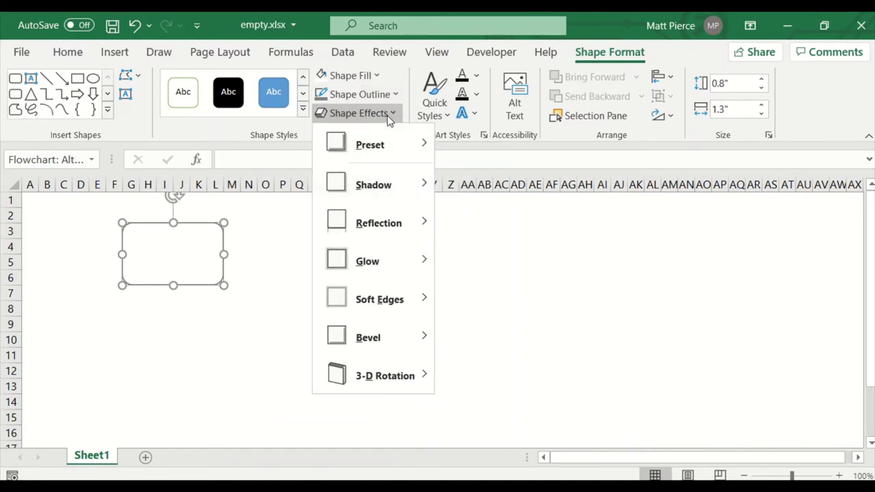
{"action": "left_click", "coordinate": [390, 115]}
{"action": "left_click", "coordinate": [394, 95]}
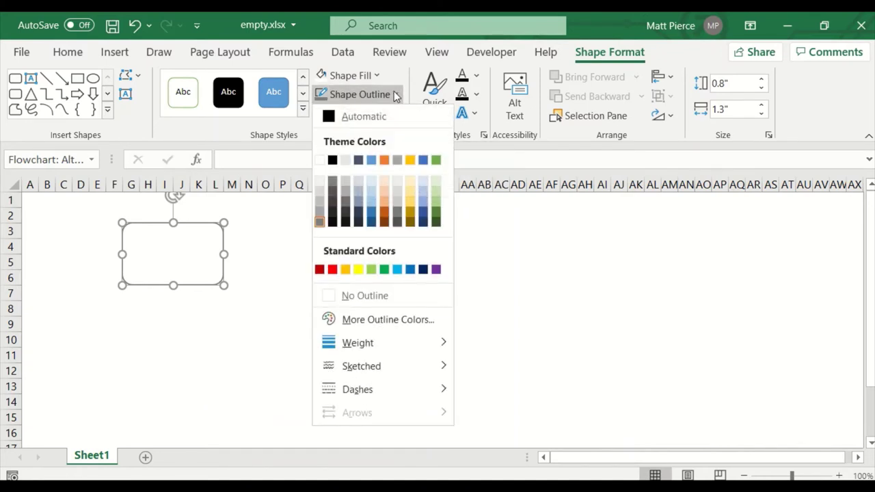
{"action": "mouse_move", "coordinate": [366, 344]}
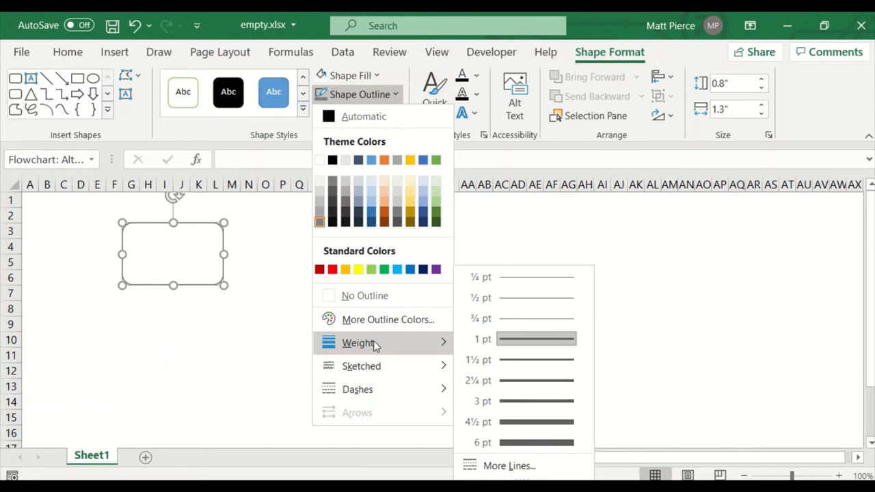
{"action": "left_click", "coordinate": [527, 321]}
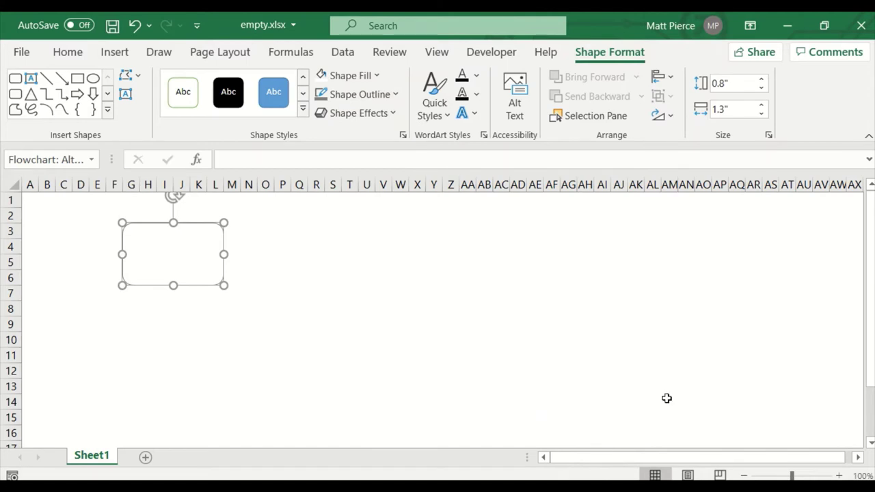
{"action": "left_click", "coordinate": [298, 296]}
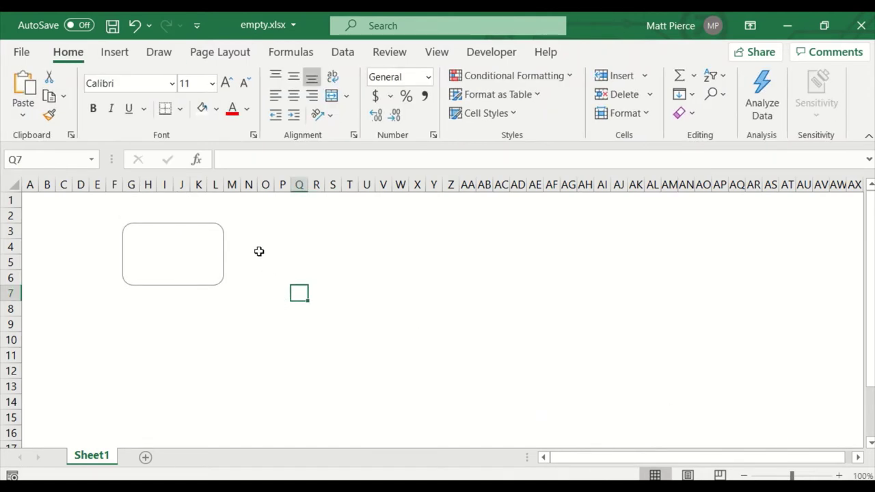
- Enter the text "Proces 1" in the flowchart shape and color that text black
{"action": "left_click", "coordinate": [176, 258]}
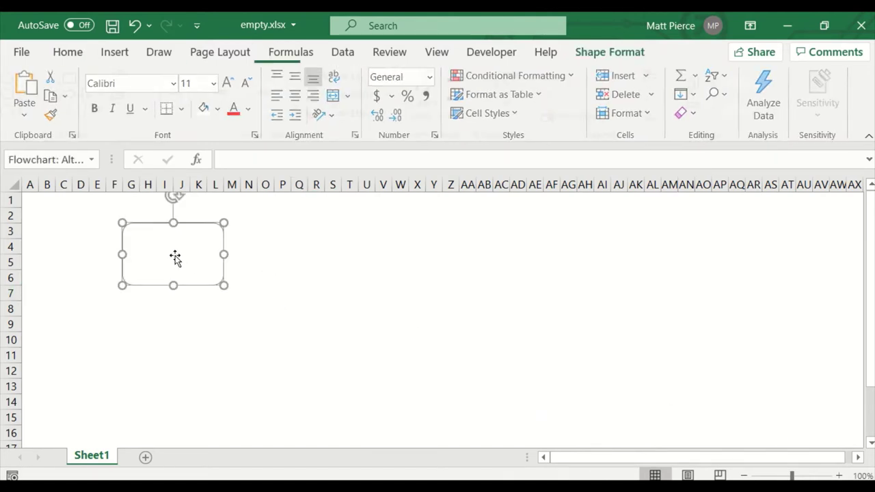
{"action": "left_click", "coordinate": [156, 254]}
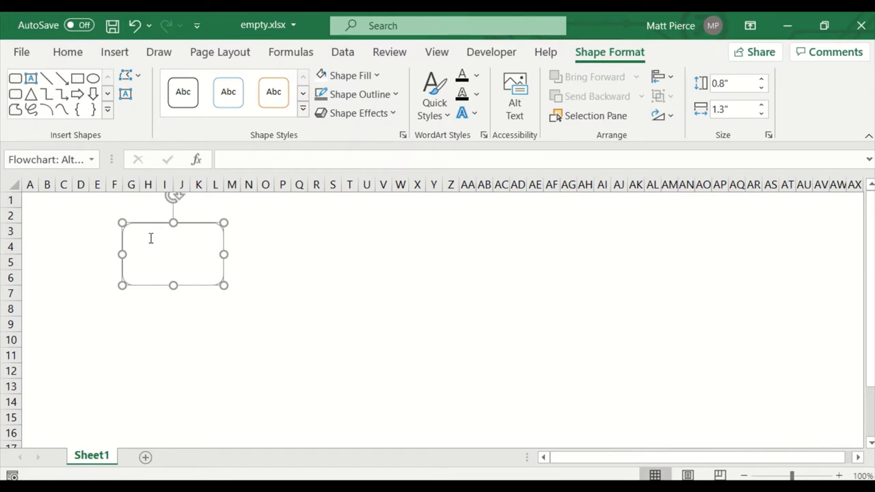
{"action": "double_click", "coordinate": [151, 238]}
{"action": "key", "text": "ctrl+a"}
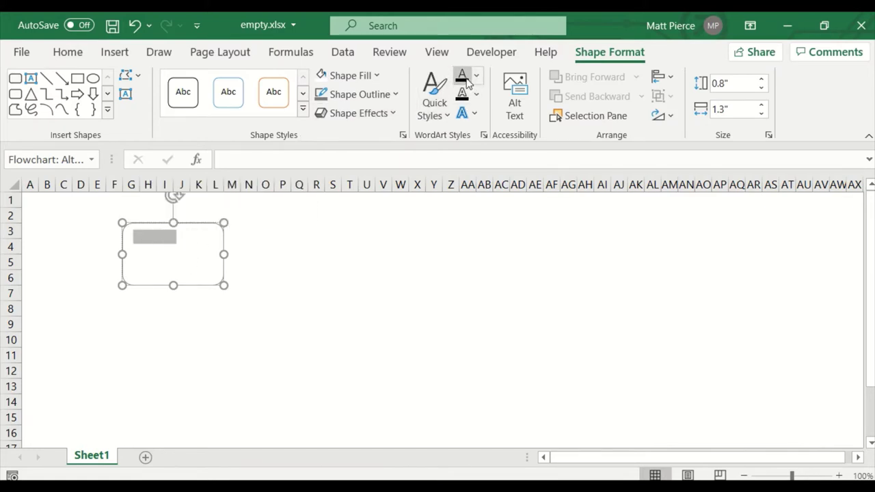
{"action": "left_click", "coordinate": [465, 79]}
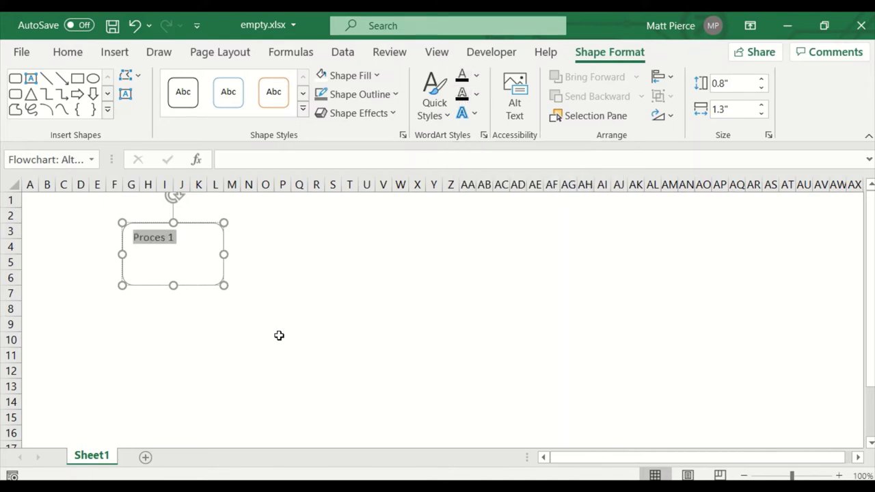
{"action": "left_click", "coordinate": [175, 244]}
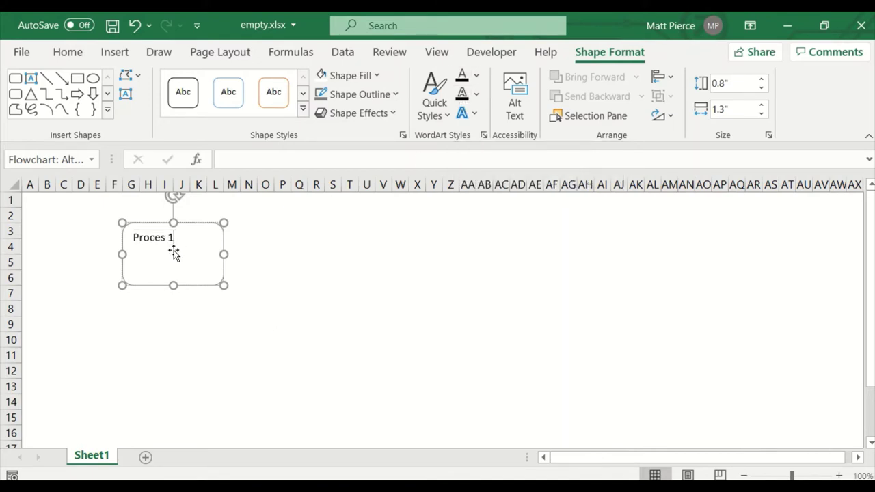
- Add the text lines "Line 1" and "Line 2" below "Proces 1" in the rounded flowchart shape
{"action": "left_click", "coordinate": [376, 76]}
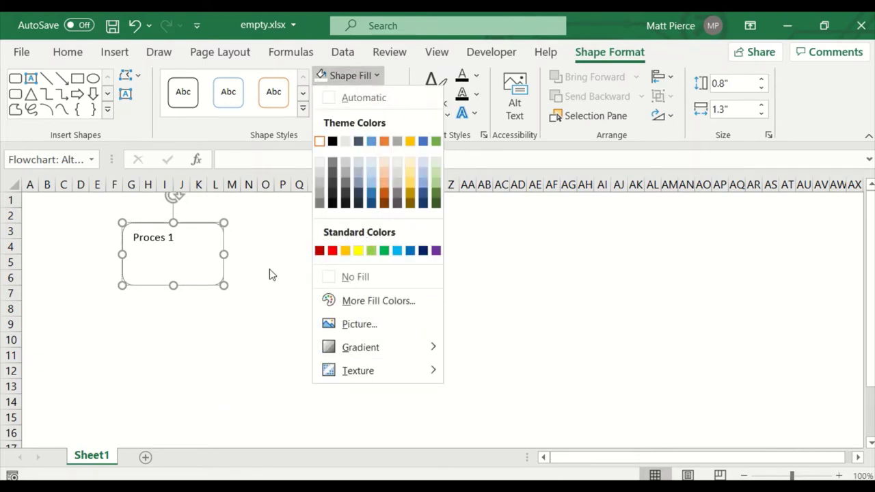
{"action": "left_click", "coordinate": [212, 269]}
{"action": "left_click", "coordinate": [180, 244]}
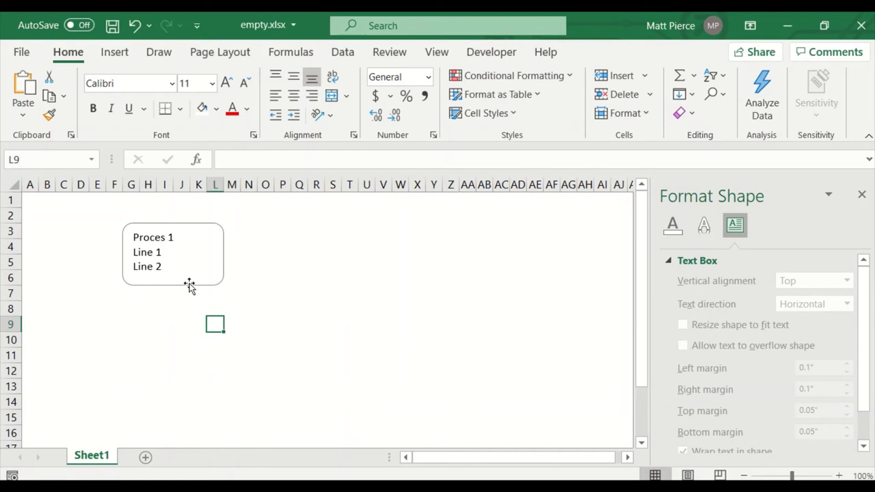
- Copy the Proces 1 shape and paste three duplicates beside it along row 3, starting at cells N3, U3 and AB3
{"action": "left_click", "coordinate": [179, 286]}
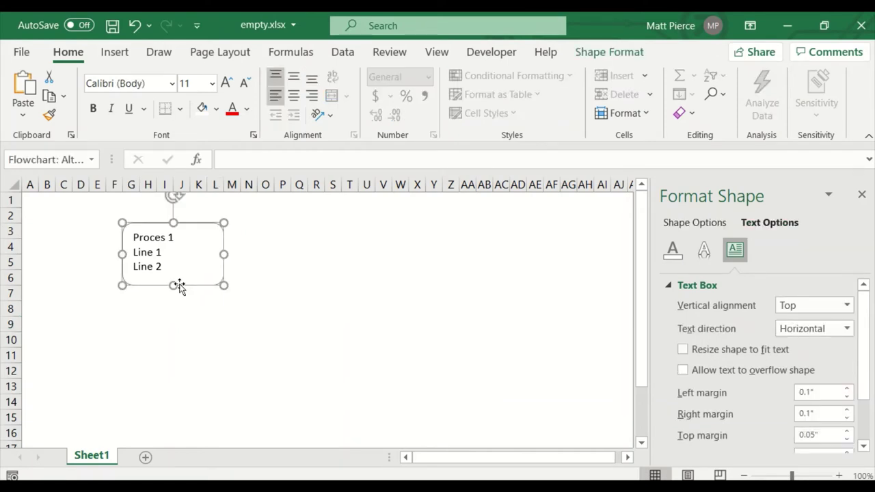
{"action": "right_click", "coordinate": [192, 289]}
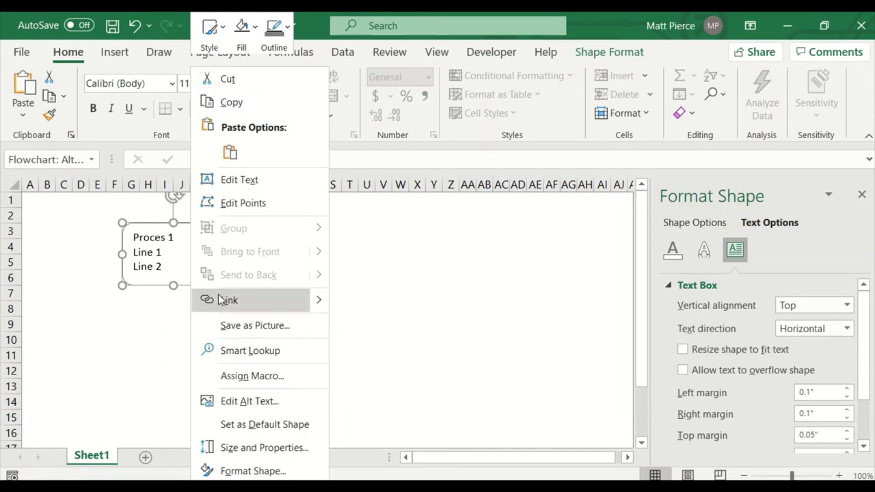
{"action": "left_click", "coordinate": [247, 99]}
{"action": "left_click", "coordinate": [264, 228]}
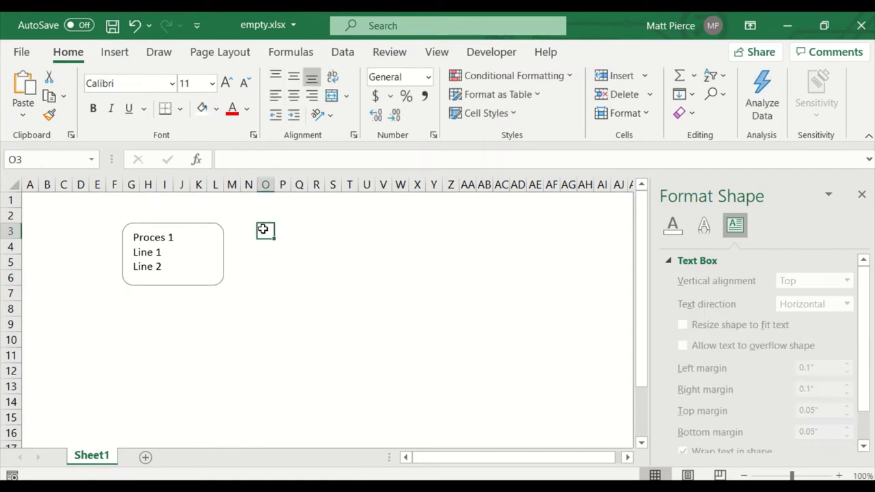
{"action": "left_click", "coordinate": [236, 230]}
{"action": "left_click", "coordinate": [248, 230]}
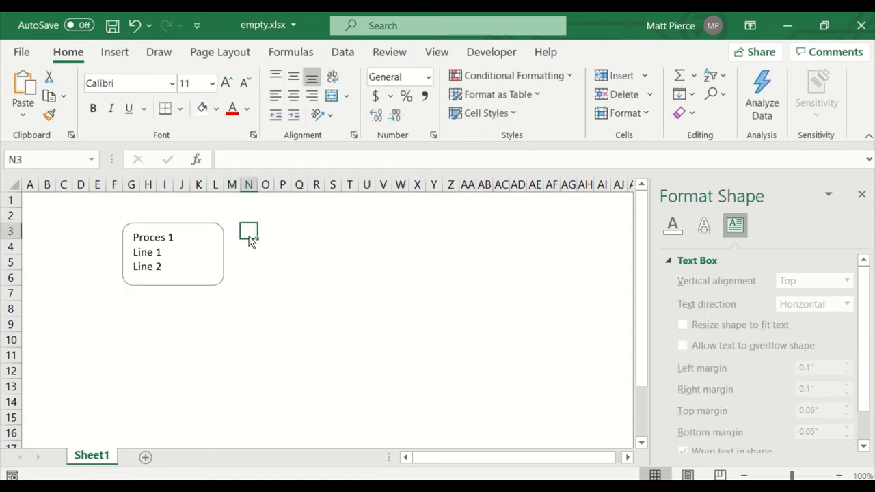
{"action": "key", "text": "ctrl+v"}
{"action": "left_click", "coordinate": [369, 236]}
{"action": "key", "text": "ctrl+v"}
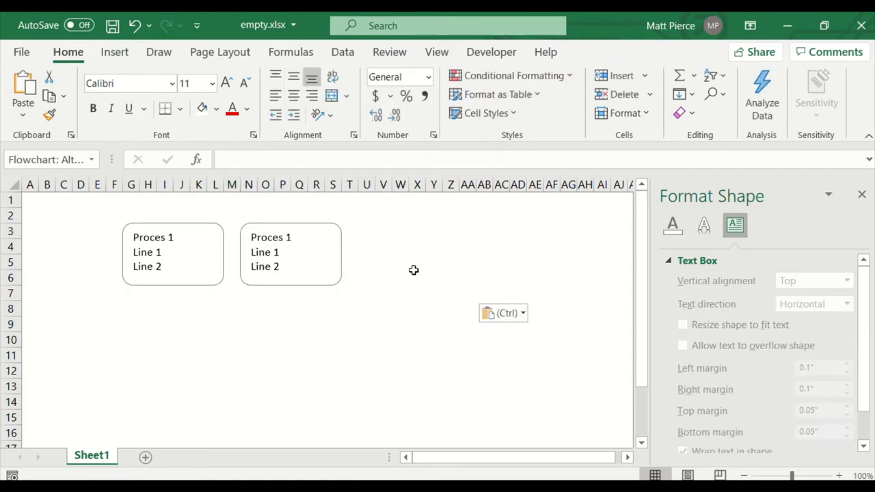
{"action": "left_click", "coordinate": [487, 227]}
{"action": "key", "text": "ctrl+v"}
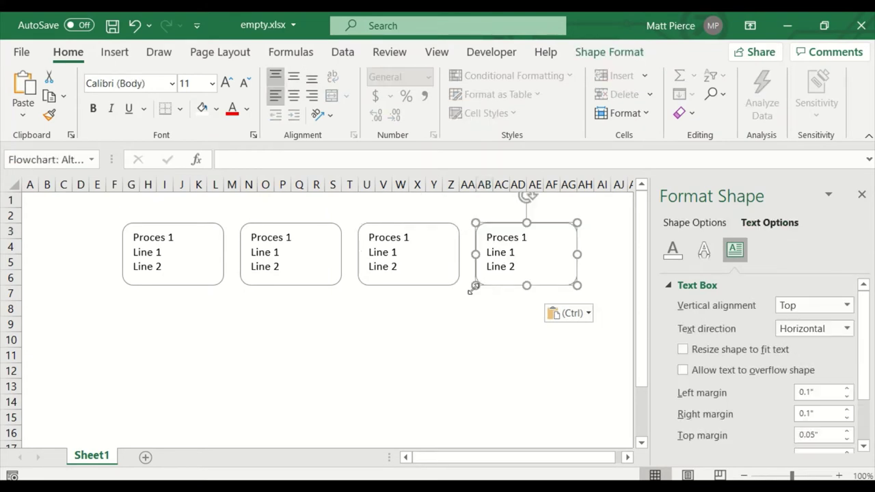
- Paste two more copies of the shape below Proces 1, starting at cells G8 and G13
{"action": "left_click", "coordinate": [133, 309]}
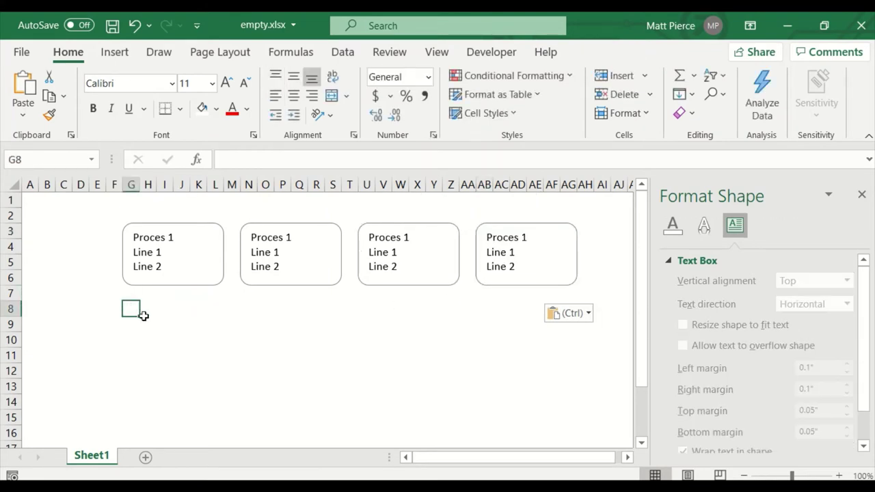
{"action": "key", "text": "ctrl+v"}
{"action": "left_click", "coordinate": [128, 384]}
{"action": "key", "text": "ctrl+v"}
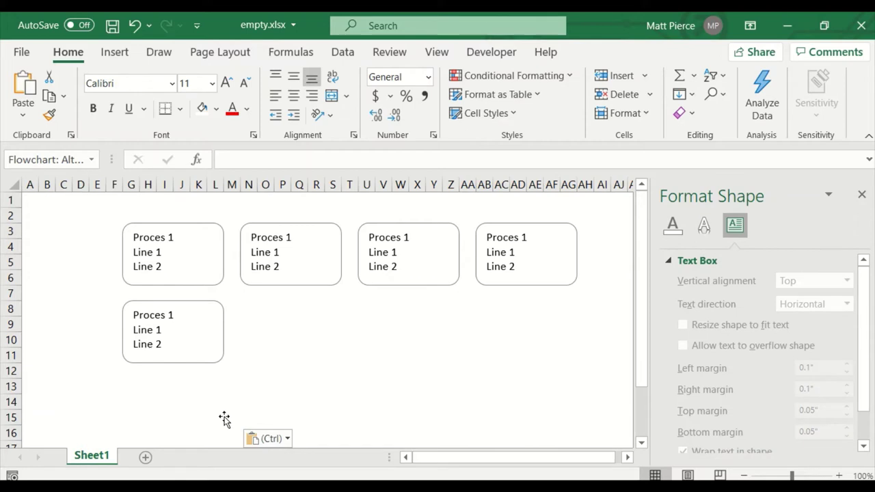
{"action": "left_click", "coordinate": [279, 378]}
- Renumber the copied shapes as Proces 2, Proces 3 and Proces 4 along the row, and Proces 5 and Proces 6 down the column
{"action": "left_click", "coordinate": [288, 237]}
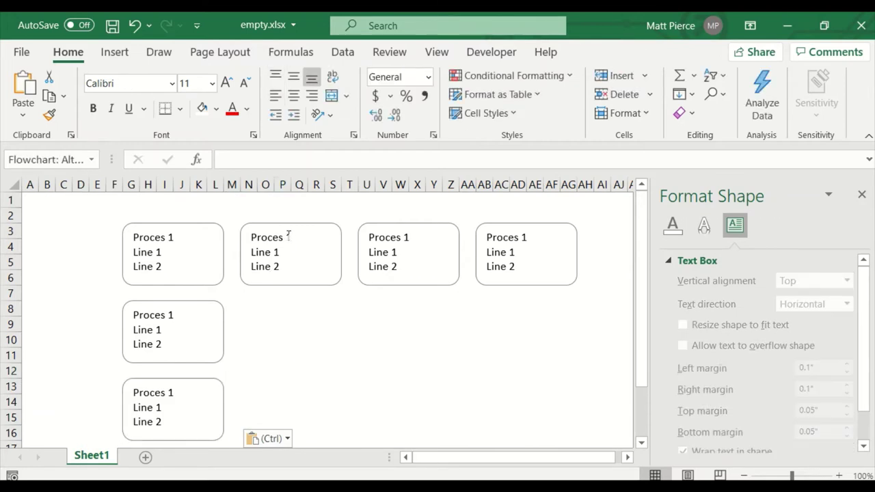
{"action": "type", "text": "2"}
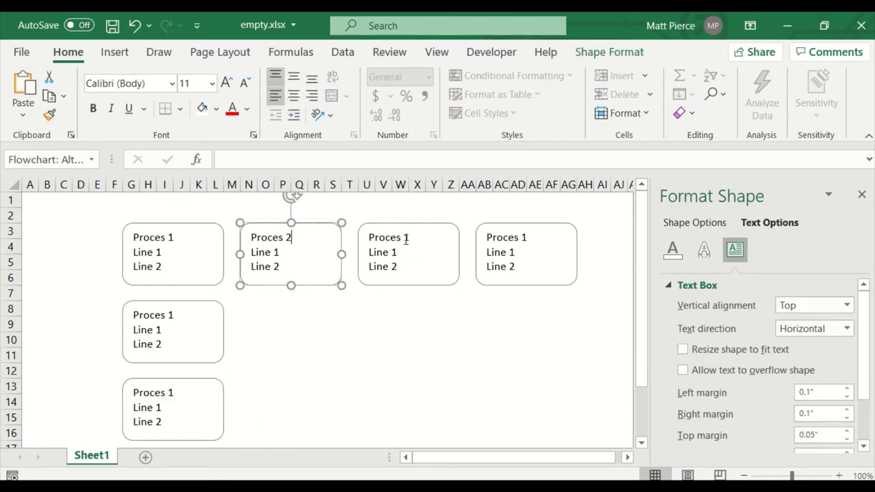
{"action": "double_click", "coordinate": [406, 238]}
{"action": "type", "text": "3"}
{"action": "double_click", "coordinate": [523, 238]}
{"action": "type", "text": "4"}
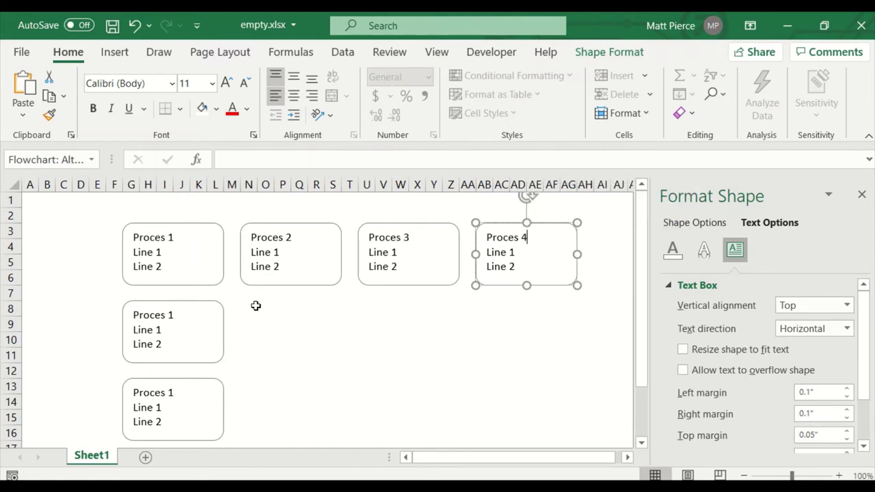
{"action": "double_click", "coordinate": [171, 315]}
{"action": "type", "text": "5"}
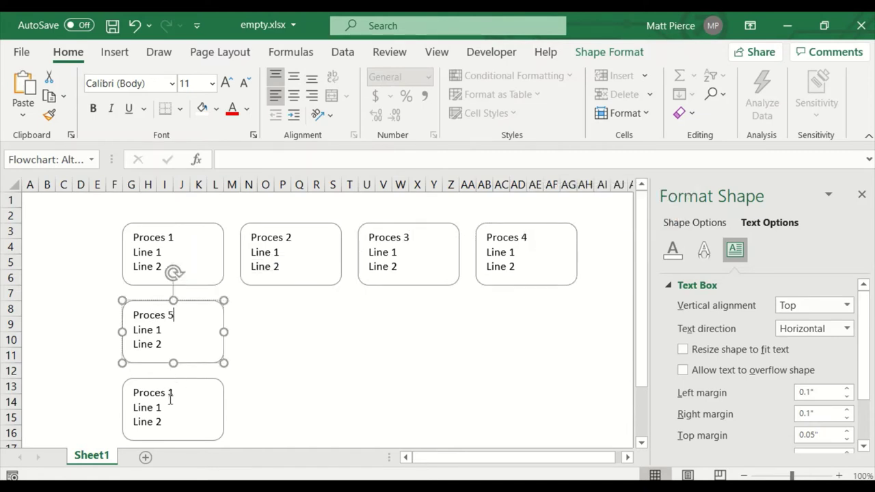
{"action": "double_click", "coordinate": [171, 394]}
{"action": "type", "text": "6"}
{"action": "left_click", "coordinate": [395, 341]}
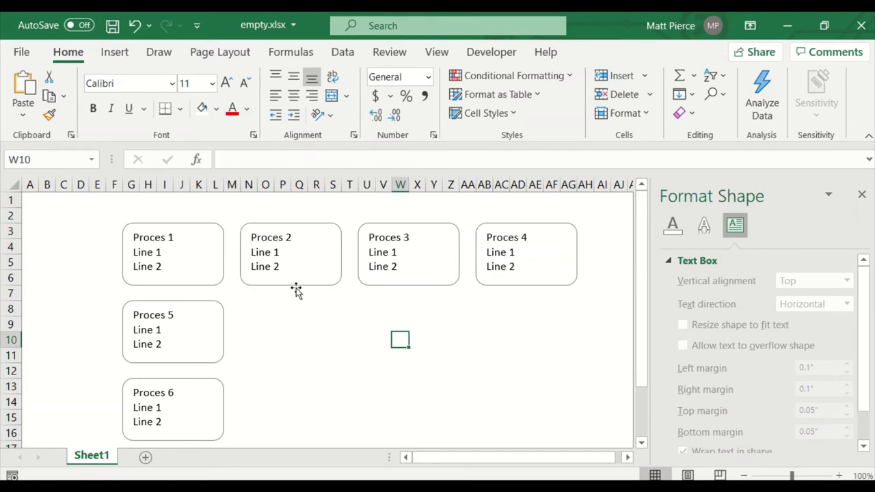
- Move the Proces 1, Proces 5 and Proces 6 shapes together four columns left so they start at column C
{"action": "left_click", "coordinate": [184, 268]}
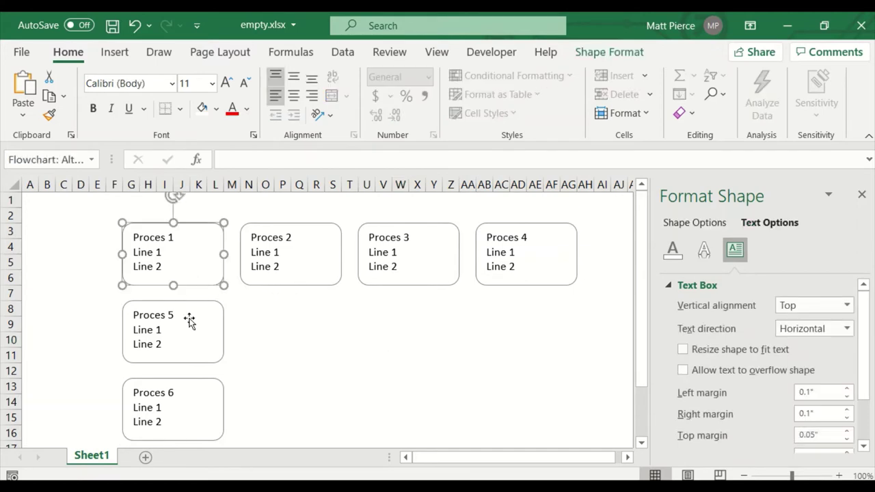
{"action": "left_click", "coordinate": [193, 343], "text": "shift"}
{"action": "left_click", "coordinate": [190, 406], "text": "shift"}
{"action": "left_click_drag", "start_coordinate": [189, 259], "coordinate": [127, 257]}
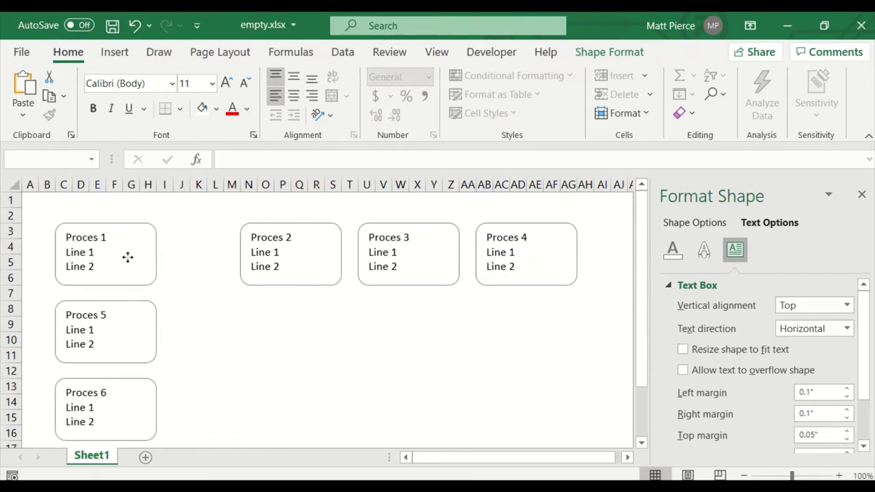
{"action": "left_click", "coordinate": [200, 310]}
- Widen the column's vertical gaps by moving Proces 5 and Proces 6 down slightly, and Proces 6 a little further
{"action": "left_click", "coordinate": [149, 337]}
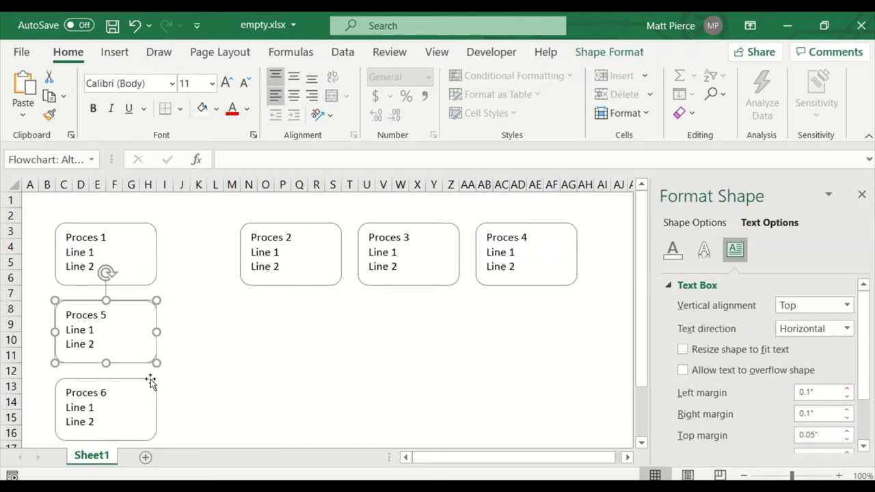
{"action": "left_click", "coordinate": [147, 414], "text": "ctrl"}
{"action": "left_click_drag", "start_coordinate": [149, 341], "coordinate": [146, 352]}
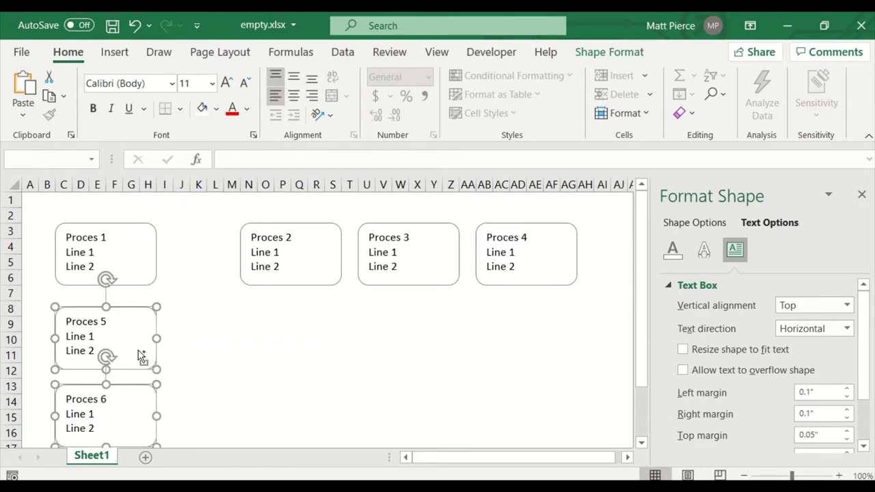
{"action": "left_click", "coordinate": [141, 362], "text": "ctrl"}
{"action": "left_click_drag", "start_coordinate": [138, 390], "coordinate": [137, 401]}
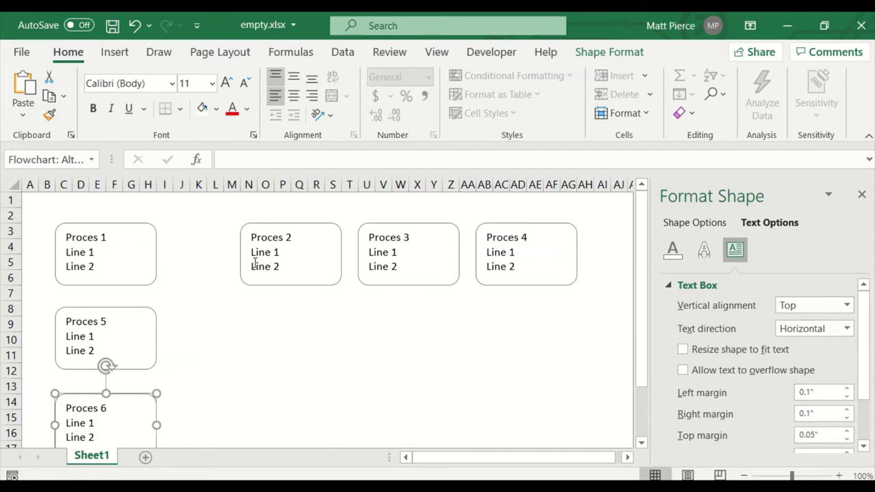
- Move the Proces 2, Proces 3 and Proces 4 shapes together three columns left so Proces 2 starts at column K
{"action": "left_click", "coordinate": [281, 273]}
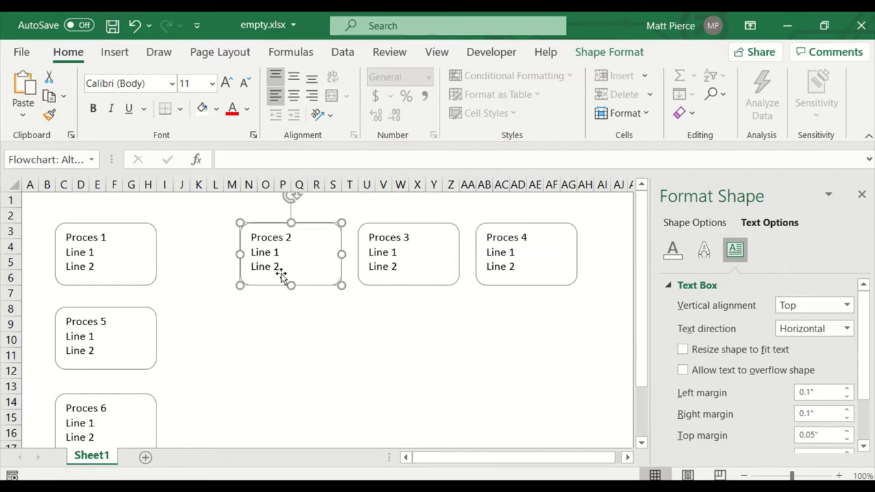
{"action": "left_click", "coordinate": [453, 278], "text": "shift"}
{"action": "left_click", "coordinate": [507, 274], "text": "shift"}
{"action": "left_click_drag", "start_coordinate": [316, 273], "coordinate": [258, 281]}
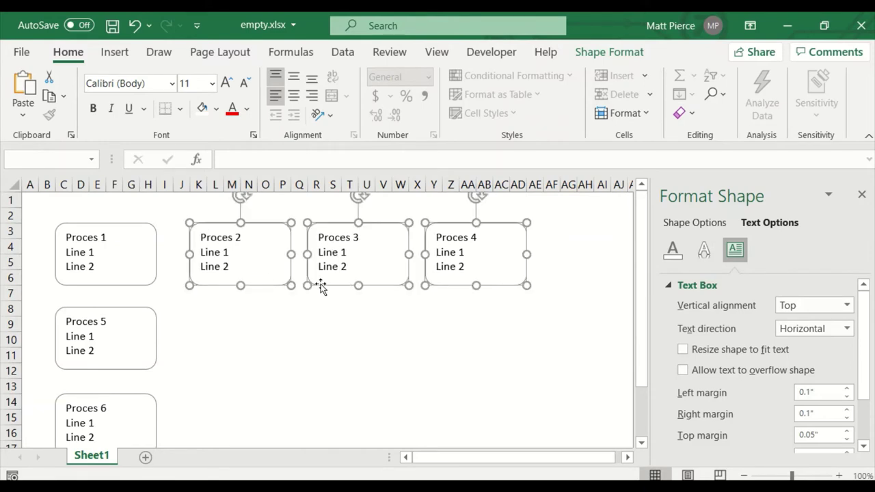
- Space the row evenly by moving Proces 3 and Proces 4 one column right, and Proces 4 one more column right
{"action": "left_click", "coordinate": [281, 280], "text": "ctrl"}
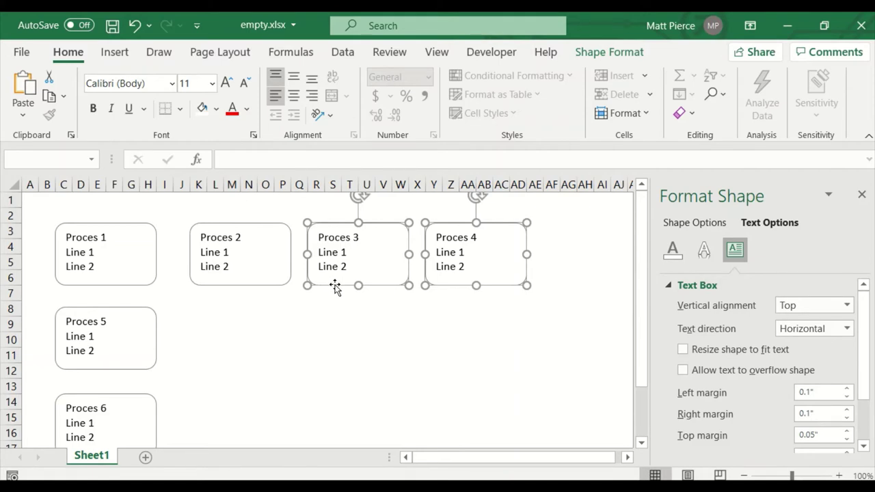
{"action": "left_click_drag", "start_coordinate": [336, 285], "coordinate": [347, 285]}
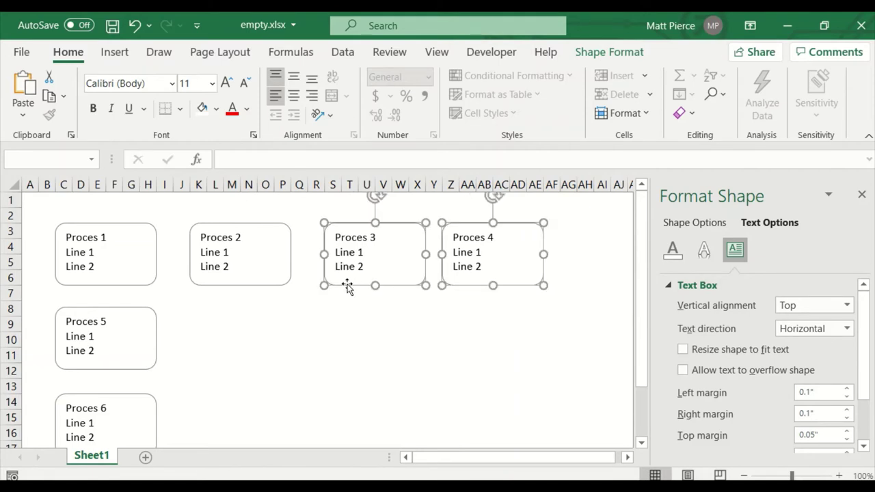
{"action": "left_click", "coordinate": [406, 285], "text": "shift"}
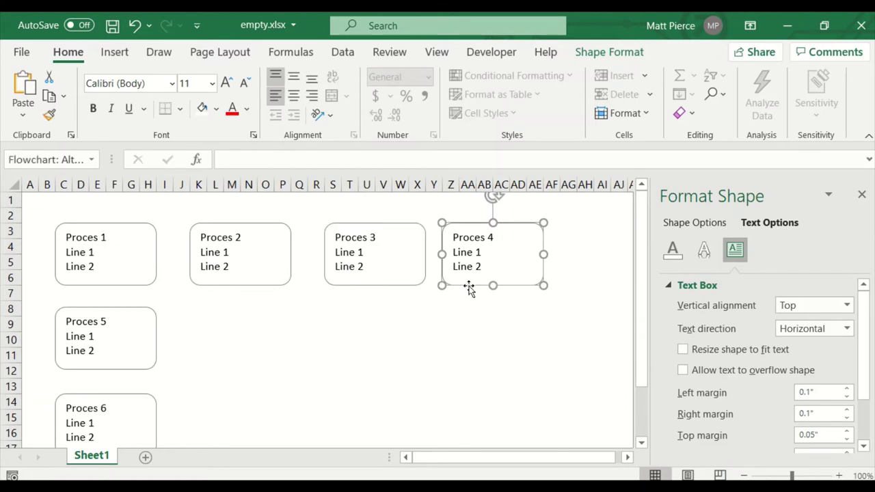
{"action": "left_click_drag", "start_coordinate": [472, 285], "coordinate": [481, 286]}
{"action": "left_click", "coordinate": [433, 324]}
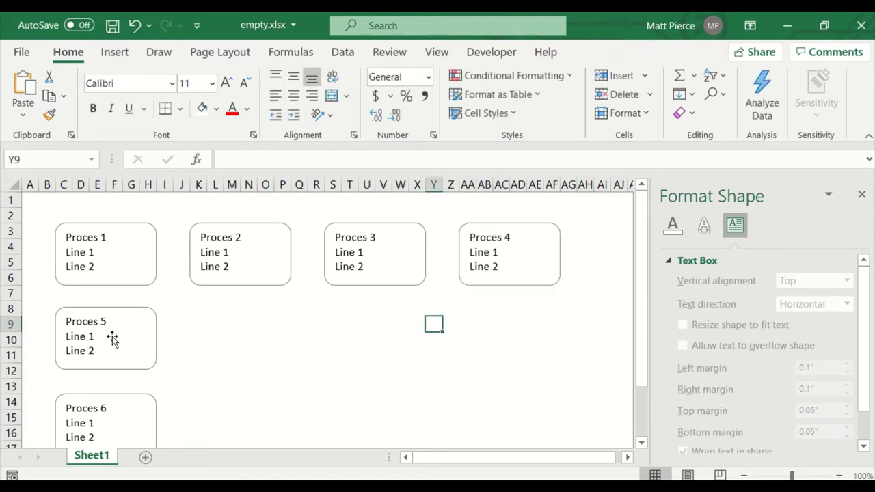
- Insert a straight arrow connector from the right connection point of Proces 1 to the left connection point of Proces 2
{"action": "left_click", "coordinate": [115, 52]}
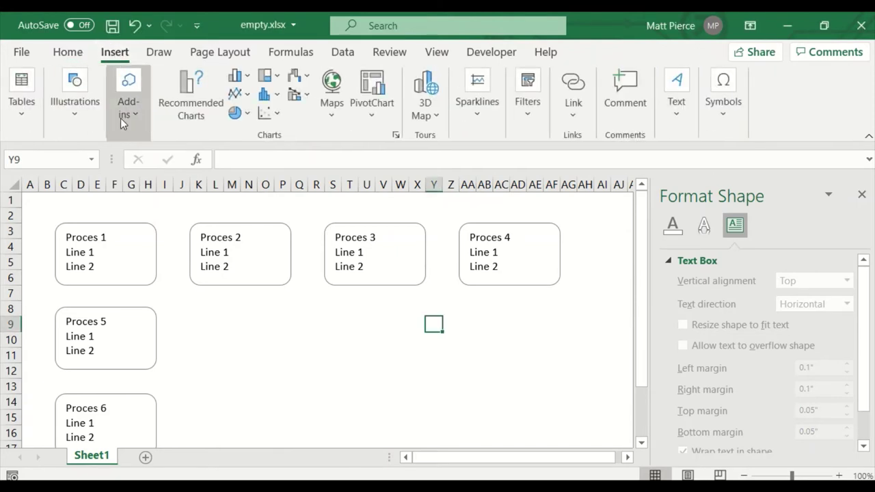
{"action": "left_click", "coordinate": [81, 117]}
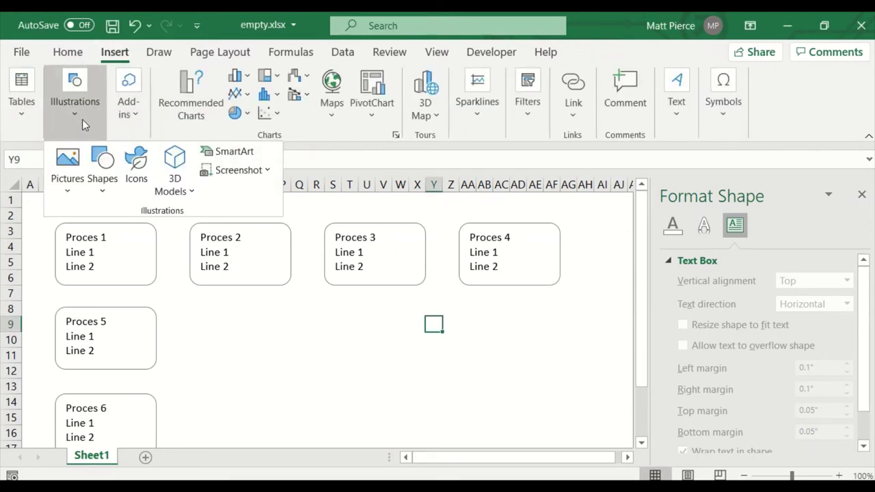
{"action": "left_click", "coordinate": [100, 190]}
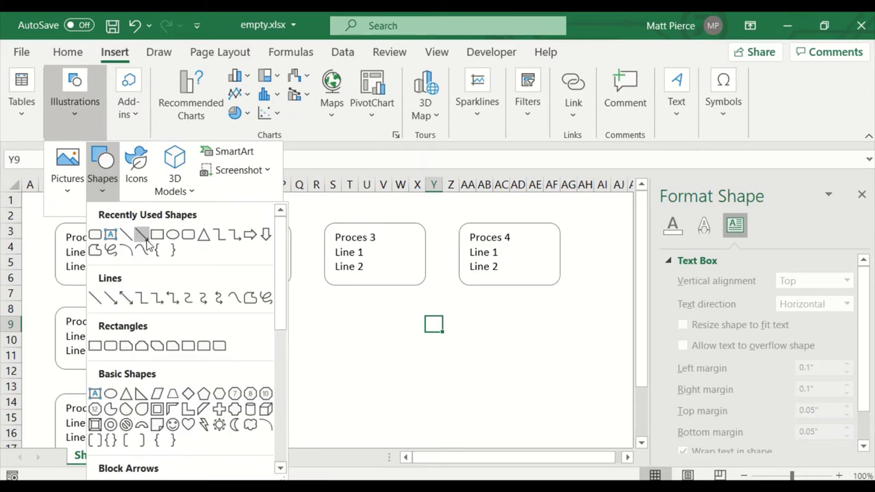
{"action": "left_click", "coordinate": [111, 298]}
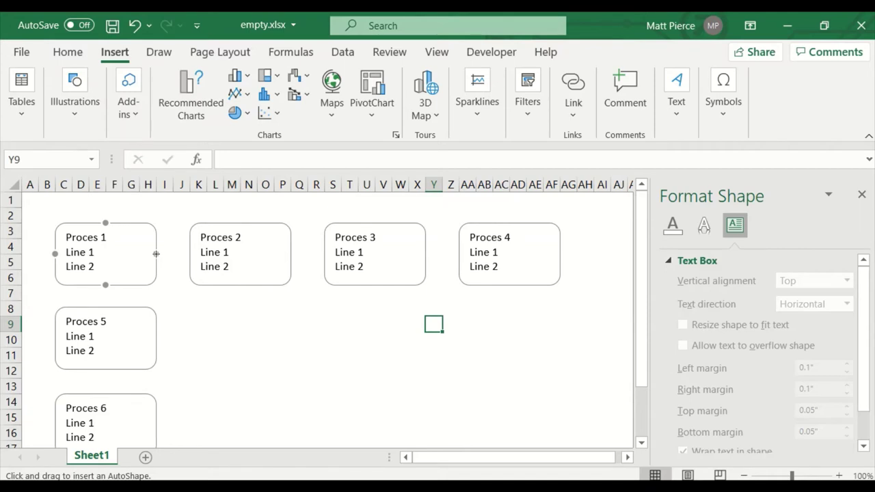
{"action": "left_click_drag", "start_coordinate": [158, 255], "coordinate": [189, 254]}
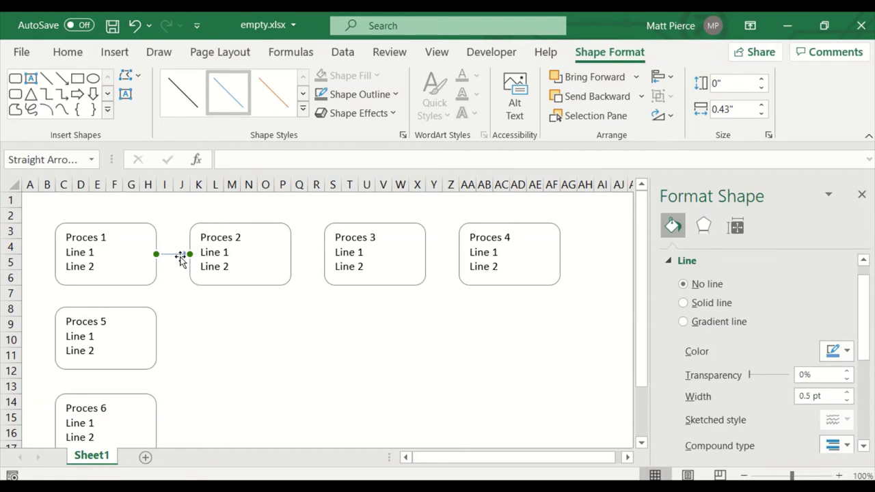
- Move the Proces 2 shape down and right to test the attached connector, and undo the move
{"action": "left_click_drag", "start_coordinate": [252, 241], "coordinate": [269, 271]}
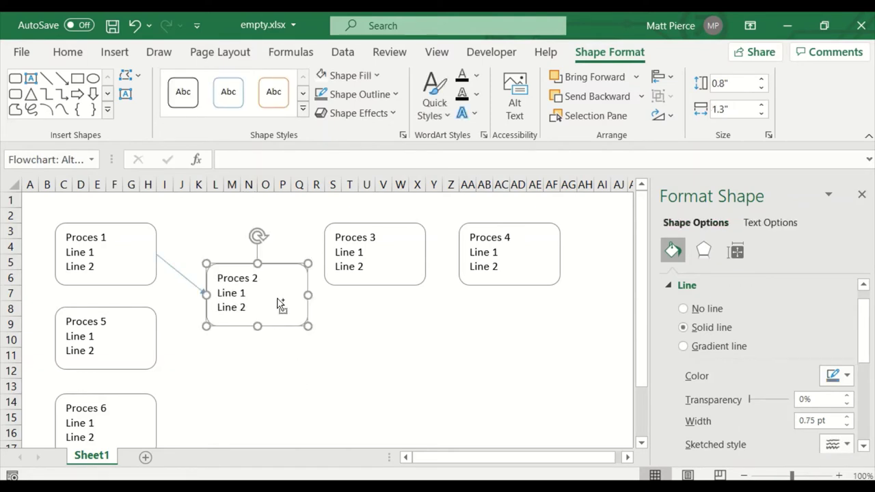
{"action": "key", "text": "ctrl+z"}
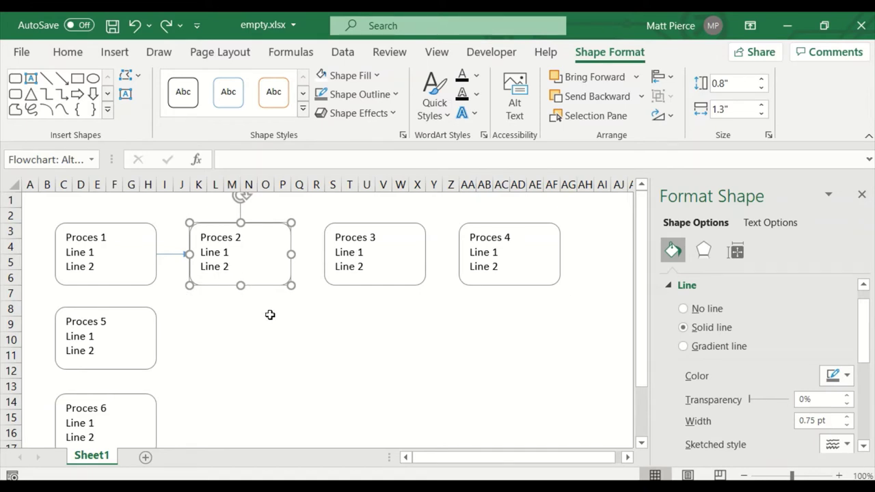
- Duplicate the arrow connector and attach the copy from the right side of Proces 2 to the left side of Proces 3
{"action": "left_click", "coordinate": [173, 254]}
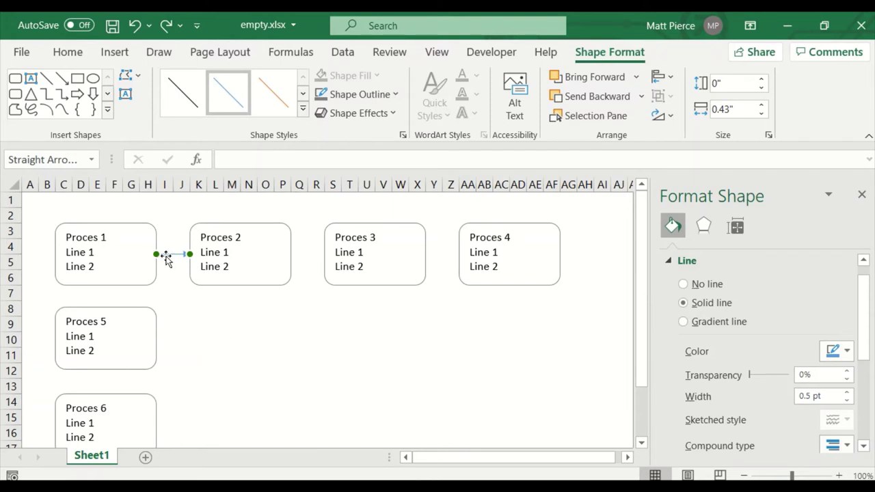
{"action": "left_click_drag", "start_coordinate": [171, 254], "coordinate": [290, 253]}
{"action": "left_click_drag", "start_coordinate": [215, 272], "coordinate": [324, 254]}
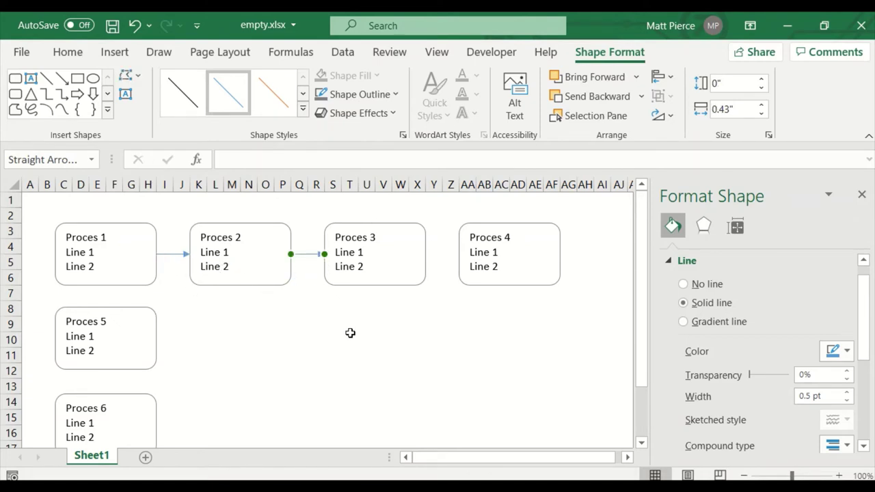
- Duplicate the arrow connector and attach the copy from the right side of Proces 3 to the left side of Proces 4
{"action": "key", "text": "ctrl+d"}
{"action": "left_click_drag", "start_coordinate": [304, 267], "coordinate": [425, 254]}
{"action": "left_click_drag", "start_coordinate": [335, 267], "coordinate": [459, 254]}
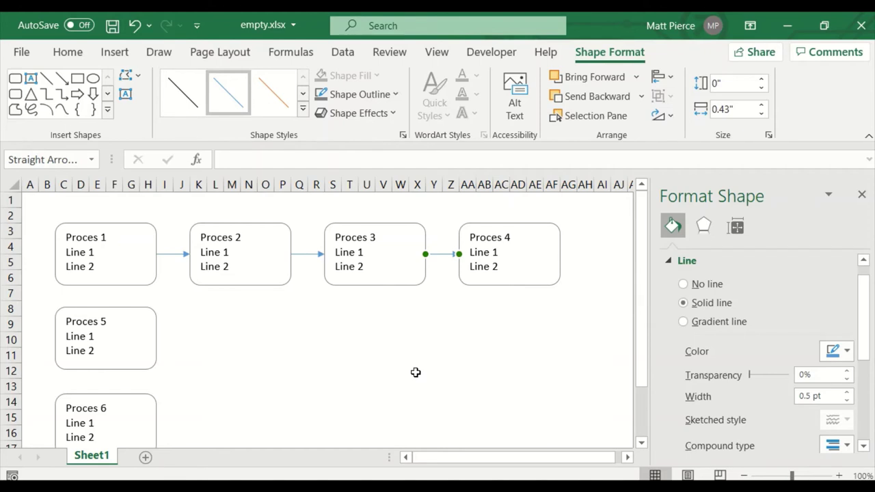
- Add copies of the arrow connector running down from Proces 1 to Proces 5 and from Proces 5 to Proces 6
{"action": "left_click", "coordinate": [177, 255]}
{"action": "key", "text": "ctrl+v"}
{"action": "left_click_drag", "start_coordinate": [168, 266], "coordinate": [106, 285]}
{"action": "left_click_drag", "start_coordinate": [202, 267], "coordinate": [106, 307]}
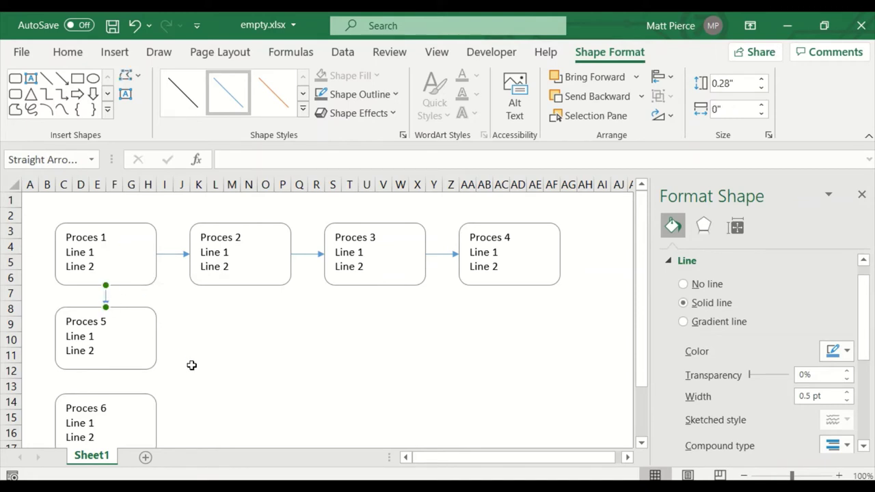
{"action": "left_click_drag", "start_coordinate": [108, 306], "coordinate": [106, 382]}
{"action": "left_click", "coordinate": [181, 401]}
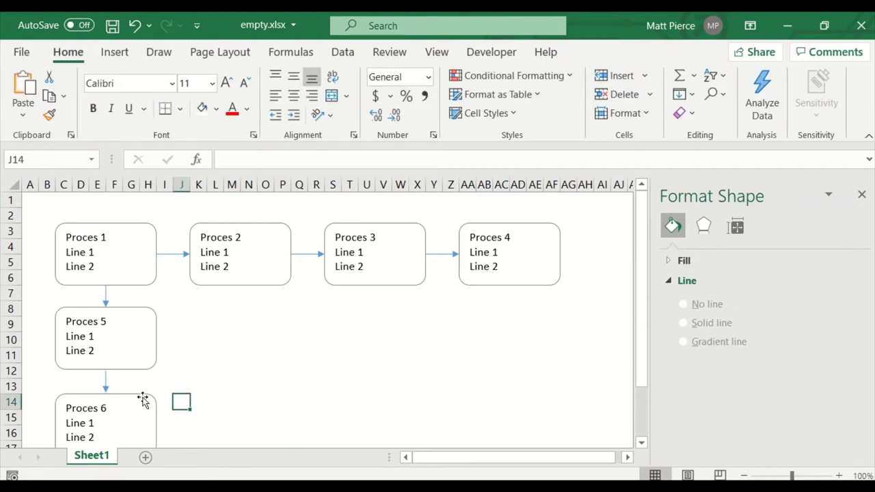
- Move the Proces 6 shape to the right to test its attached connector, and undo the move
{"action": "left_click", "coordinate": [149, 400]}
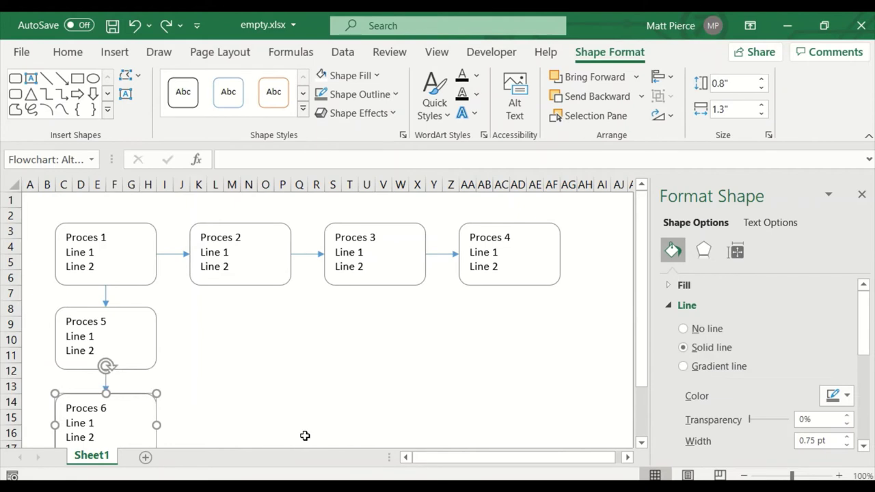
{"action": "left_click", "coordinate": [106, 382]}
{"action": "left_click_drag", "start_coordinate": [106, 370], "coordinate": [210, 395]}
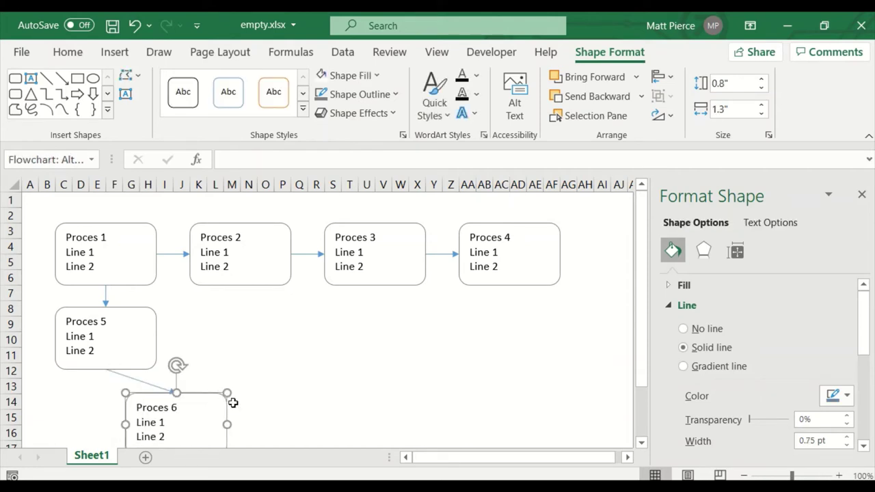
{"action": "key", "text": "ctrl+z"}
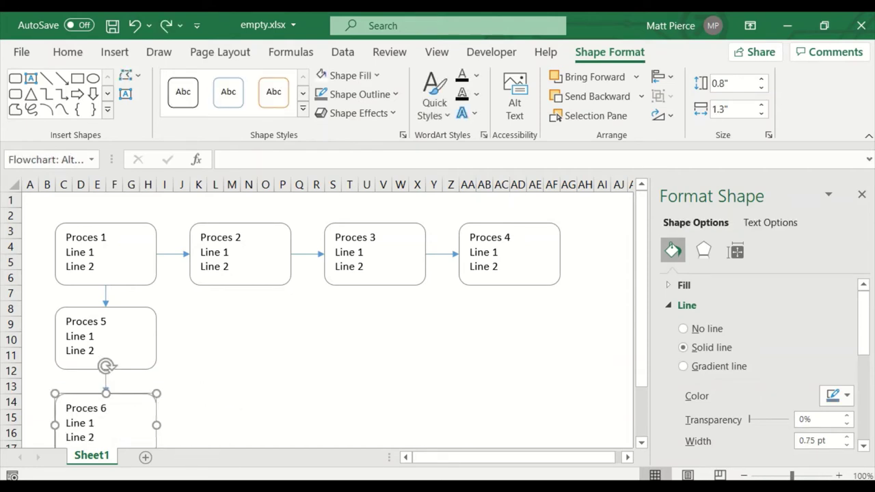
- Insert a thought bubble callout about 1.33" by 1.99" below and right of Proces 4, and pull its tail into the cloud
{"action": "left_click", "coordinate": [298, 324]}
{"action": "left_click", "coordinate": [115, 52]}
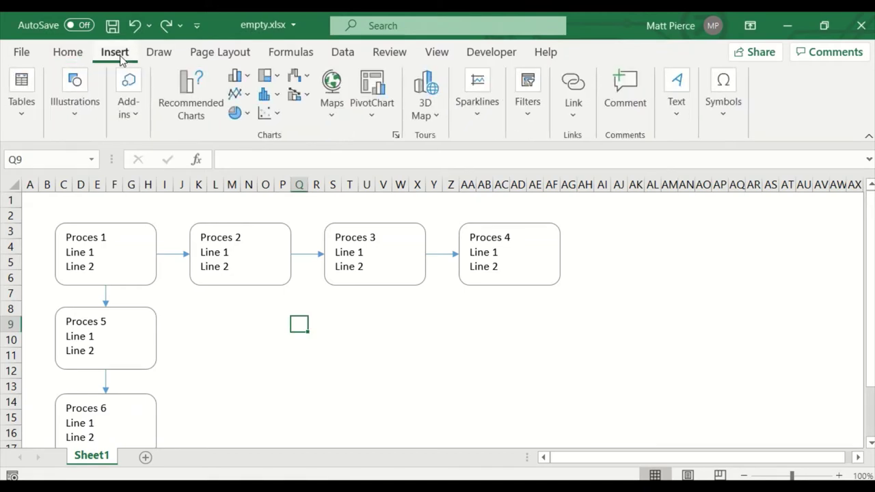
{"action": "left_click", "coordinate": [73, 109]}
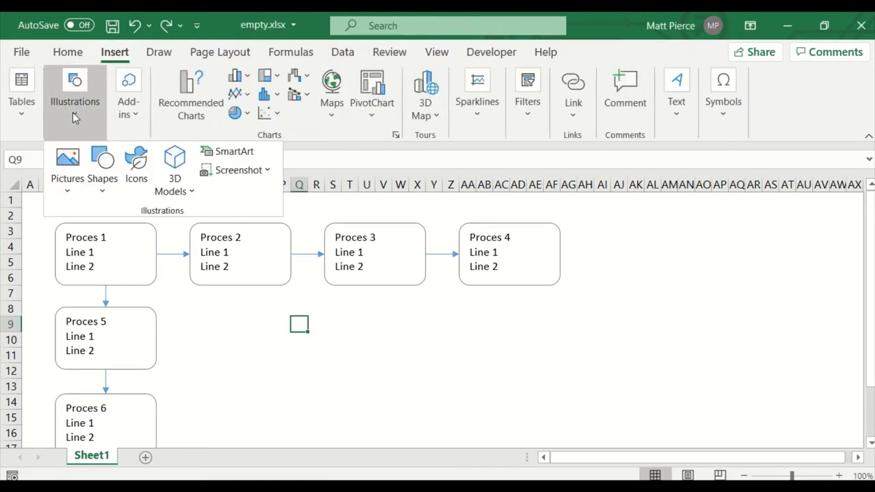
{"action": "left_click", "coordinate": [102, 184]}
{"action": "scroll", "coordinate": [214, 414], "scroll_direction": "down", "scroll_amount": 5}
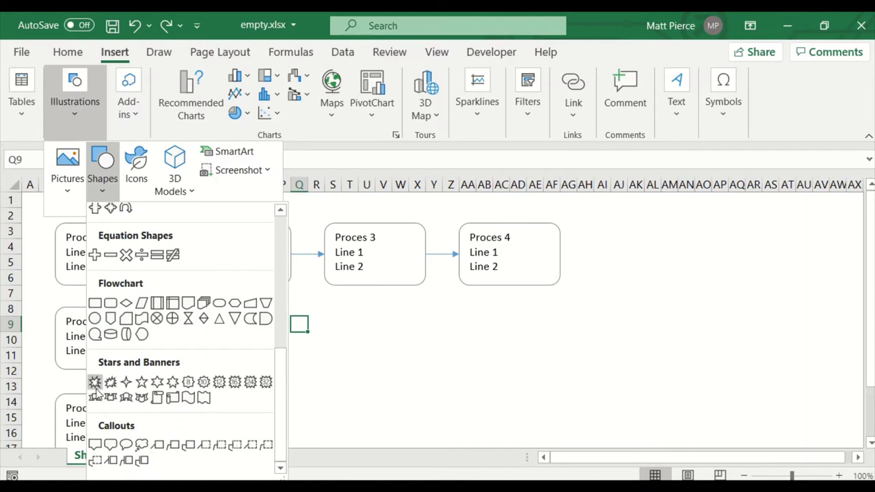
{"action": "left_click", "coordinate": [142, 446]}
{"action": "left_click_drag", "start_coordinate": [607, 291], "coordinate": [762, 394]}
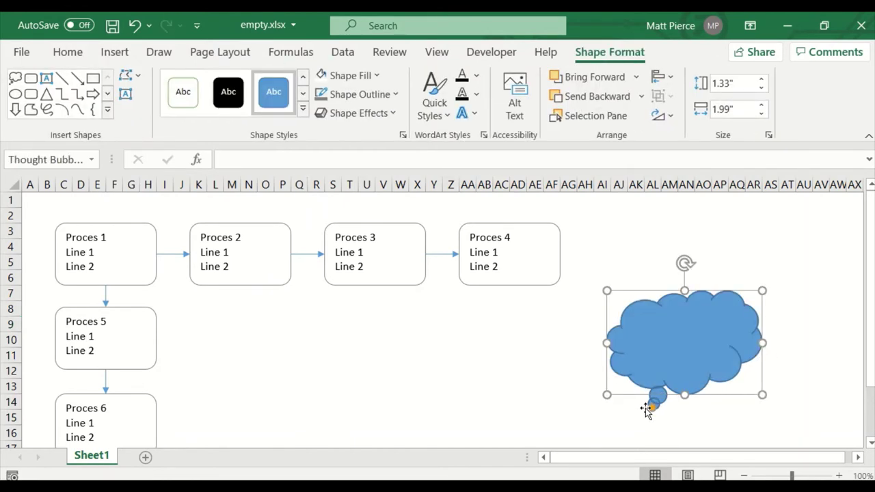
{"action": "left_click_drag", "start_coordinate": [652, 408], "coordinate": [658, 376]}
- Format the thought bubble with an Automatic fill and a gray outline ¾ pt thick
{"action": "right_click", "coordinate": [644, 325]}
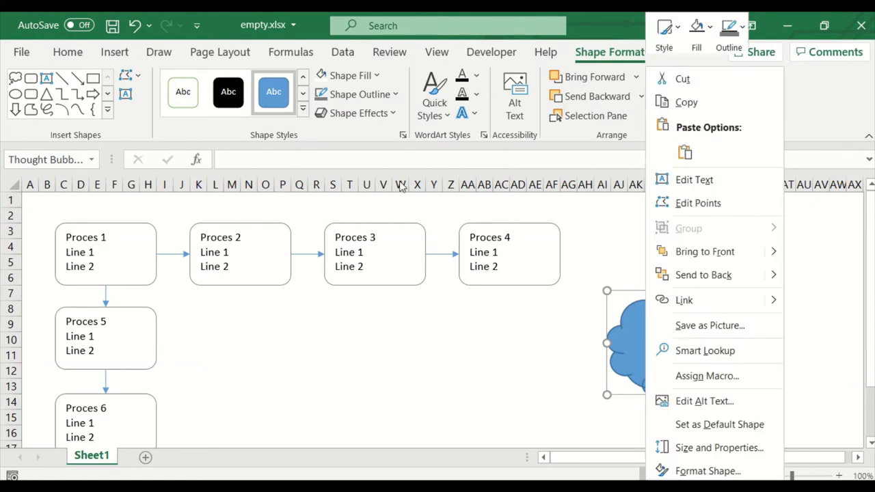
{"action": "left_click", "coordinate": [375, 76]}
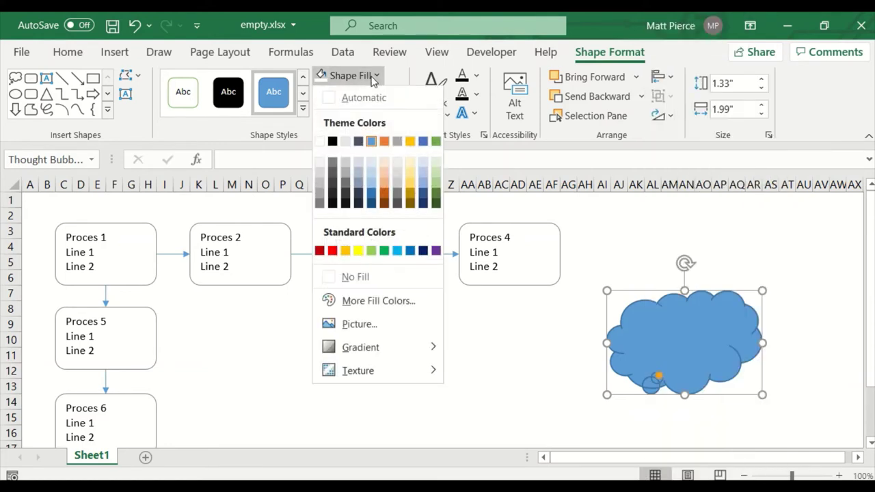
{"action": "left_click", "coordinate": [329, 101]}
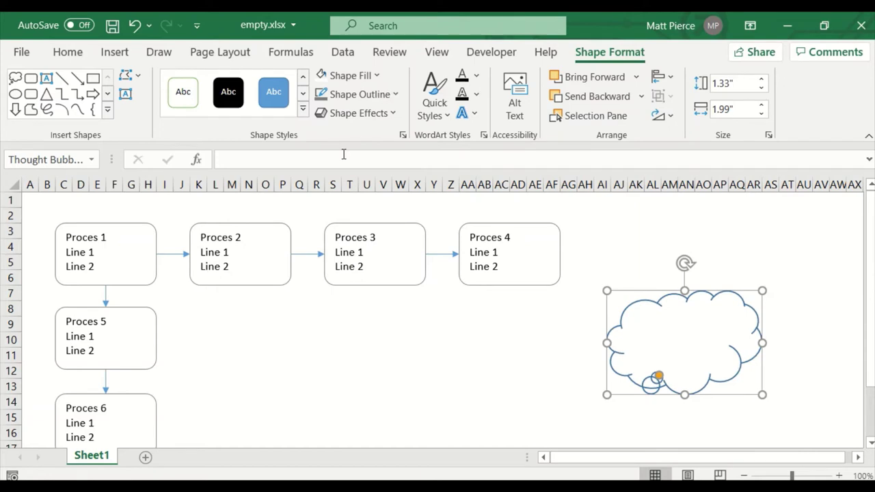
{"action": "left_click", "coordinate": [394, 94]}
{"action": "left_click", "coordinate": [322, 211]}
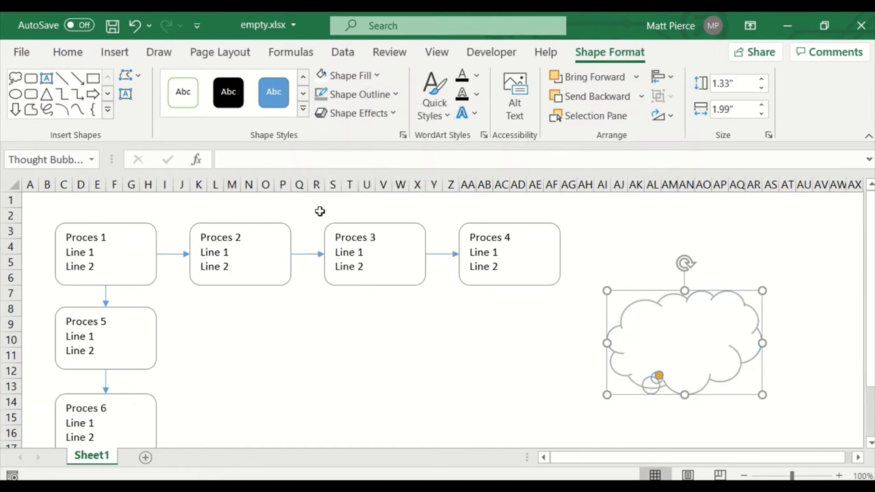
{"action": "left_click", "coordinate": [390, 96]}
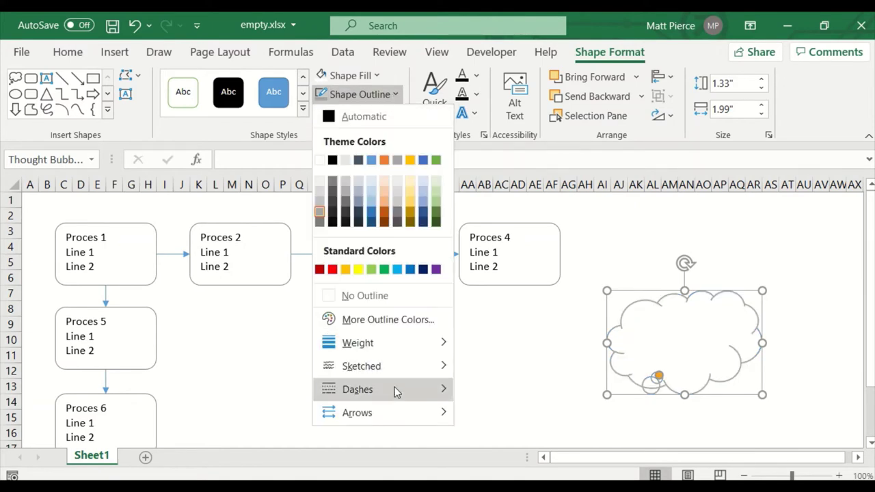
{"action": "mouse_move", "coordinate": [405, 343]}
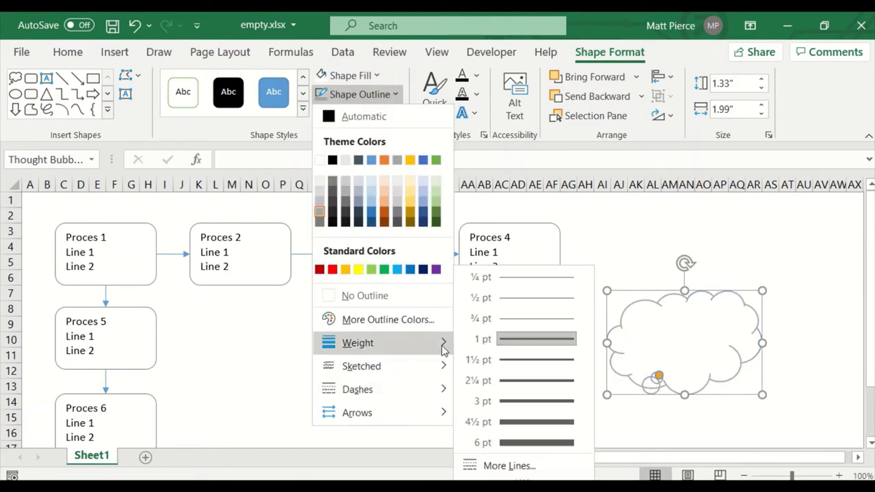
{"action": "left_click", "coordinate": [521, 322]}
{"action": "left_click", "coordinate": [568, 386]}
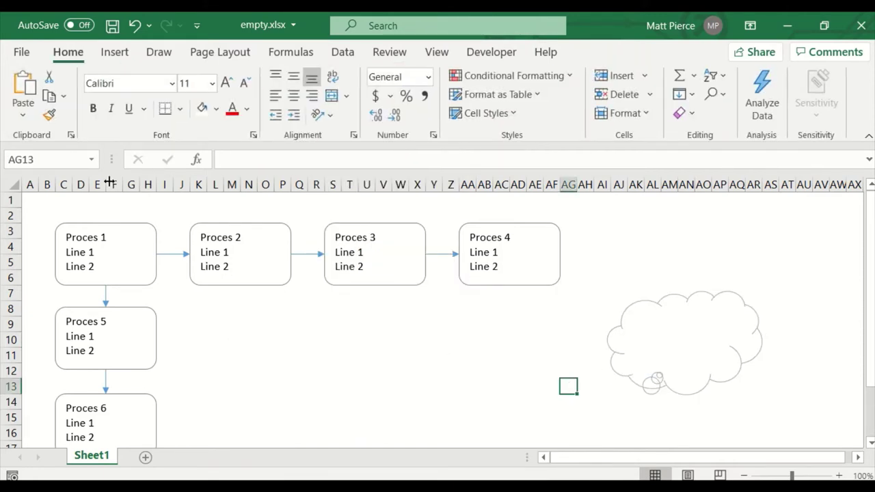
- Insert a flowchart cylinder shape and position it below Proces 3, aligned with its sides, at 0.8" high and 1.3" wide
{"action": "left_click", "coordinate": [122, 57]}
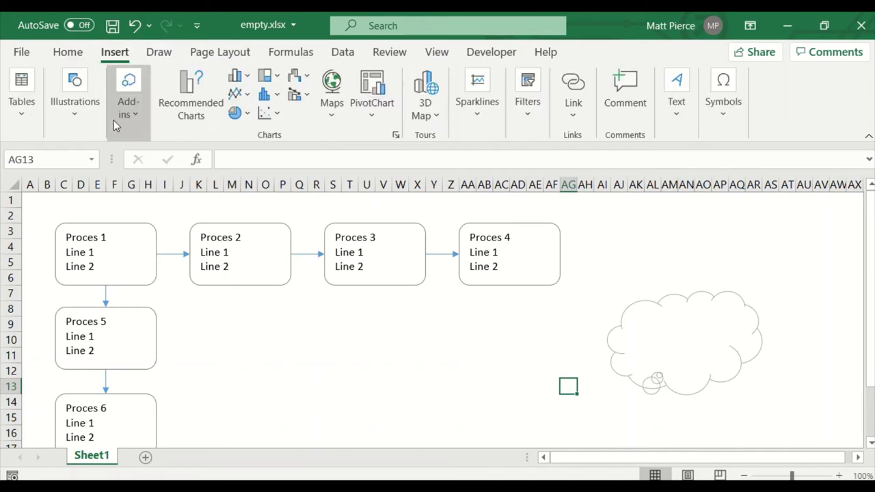
{"action": "left_click", "coordinate": [63, 114]}
{"action": "left_click", "coordinate": [100, 179]}
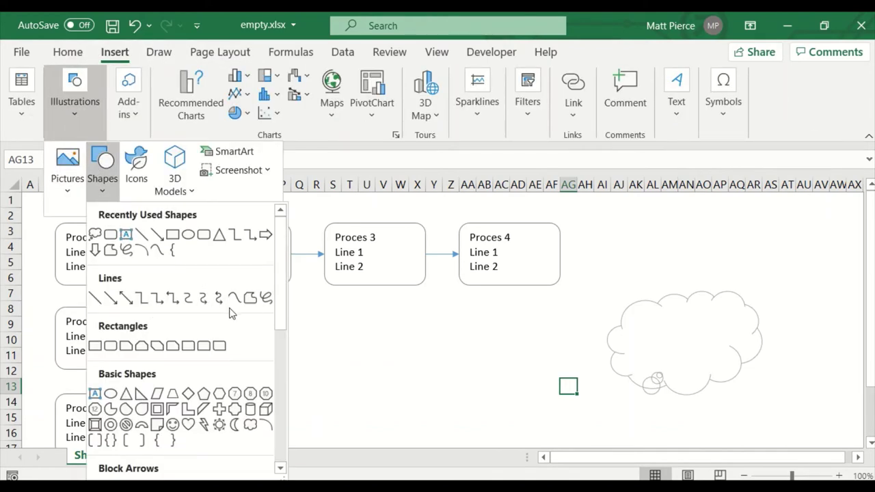
{"action": "scroll", "coordinate": [222, 317], "scroll_direction": "down", "scroll_amount": 5}
{"action": "scroll", "coordinate": [215, 328], "scroll_direction": "down", "scroll_amount": 3}
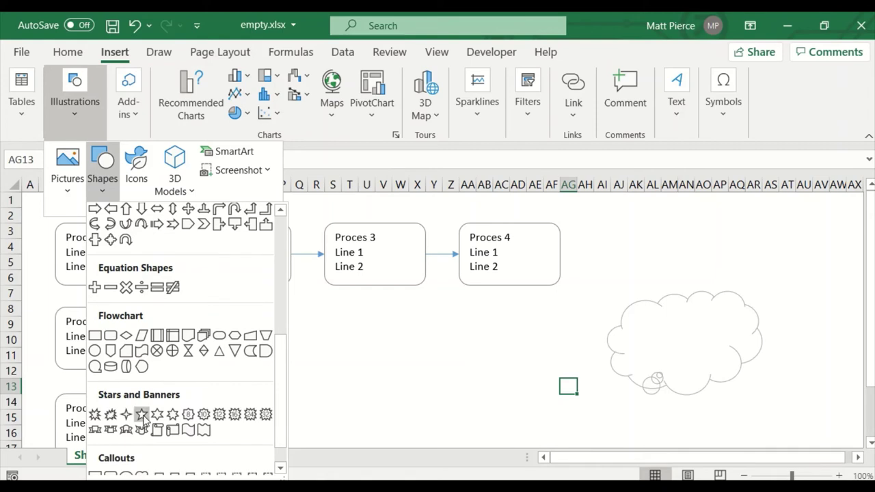
{"action": "left_click", "coordinate": [110, 368]}
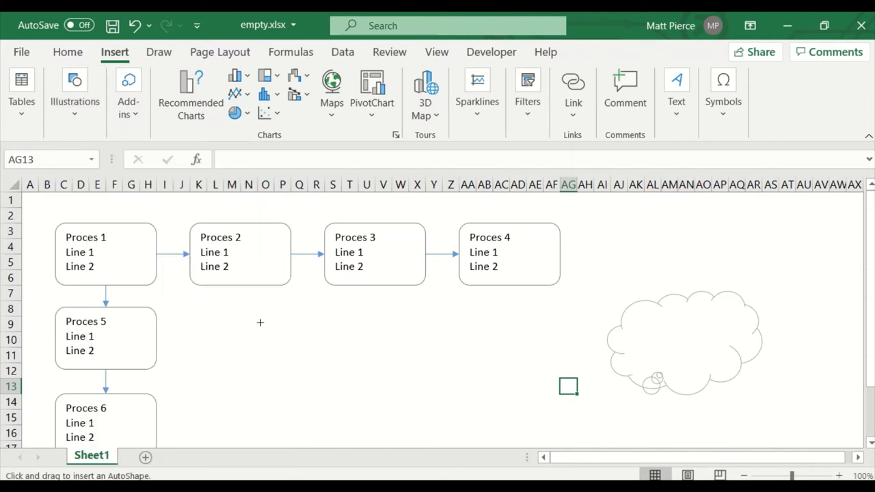
{"action": "mouse_move", "coordinate": [258, 326]}
{"action": "left_mouse_down"}
{"action": "mouse_move", "coordinate": [259, 346]}
{"action": "mouse_move", "coordinate": [327, 407]}
{"action": "left_mouse_up"}
{"action": "mouse_move", "coordinate": [299, 380]}
{"action": "left_mouse_down"}
{"action": "mouse_move", "coordinate": [375, 359]}
{"action": "mouse_move", "coordinate": [369, 348]}
{"action": "mouse_move", "coordinate": [425, 340]}
{"action": "left_mouse_up"}
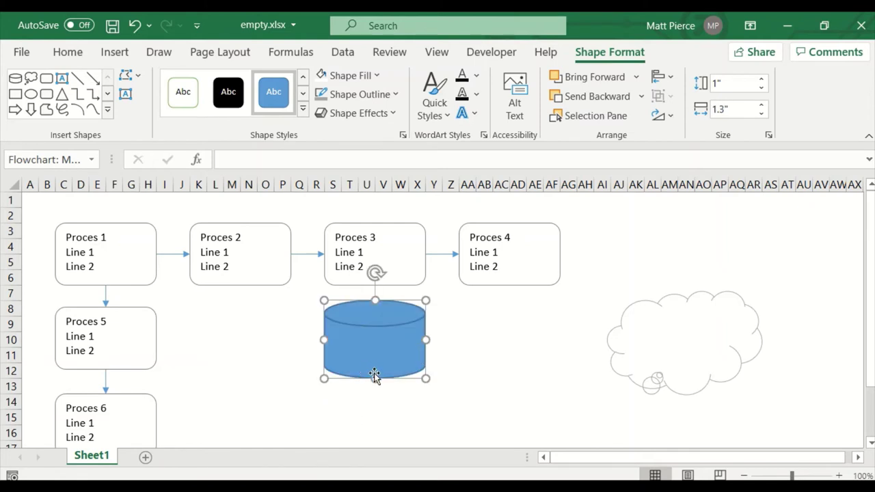
{"action": "left_click_drag", "start_coordinate": [375, 376], "coordinate": [357, 373]}
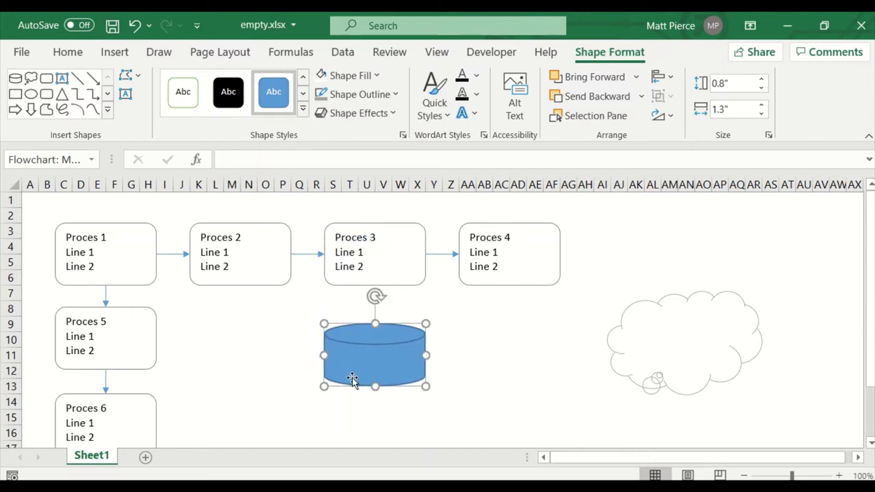
- Copy the formatting of Proces 3 onto the cylinder shape with Format Painter
{"action": "left_click", "coordinate": [357, 227]}
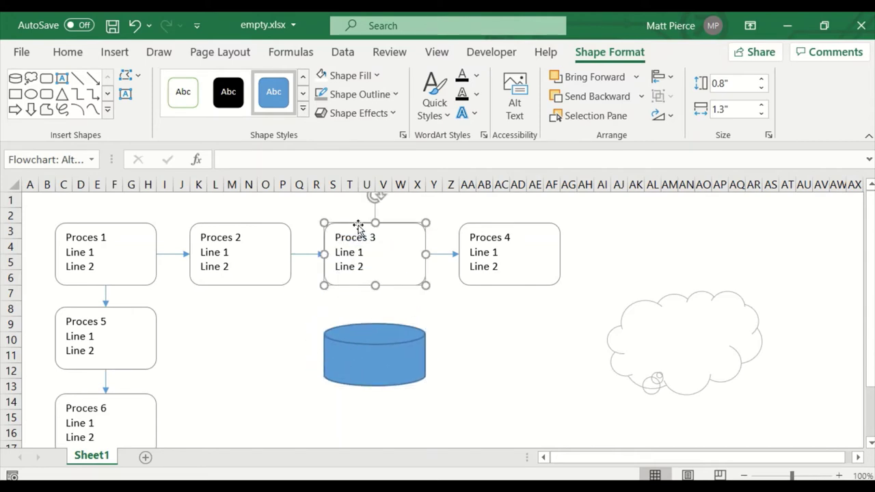
{"action": "left_click", "coordinate": [70, 53]}
{"action": "left_click", "coordinate": [49, 115]}
{"action": "left_click", "coordinate": [381, 378]}
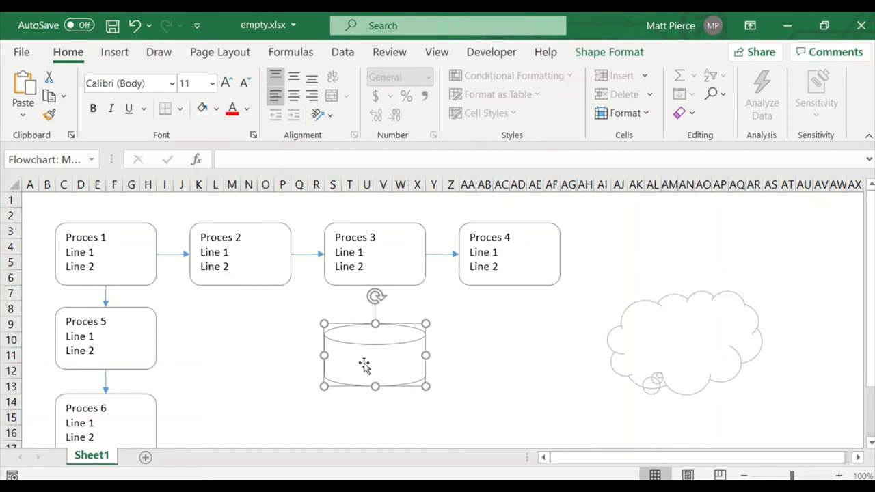
- Label the cylinder "My Database is" and center the text horizontally and vertically
{"action": "left_click", "coordinate": [369, 364]}
{"action": "type", "text": "My Database is"}
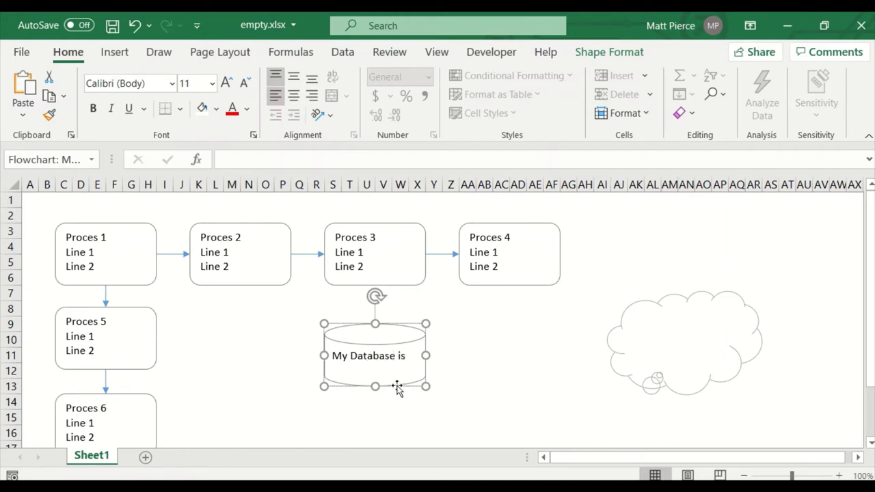
{"action": "left_click", "coordinate": [390, 390]}
{"action": "left_click", "coordinate": [376, 355]}
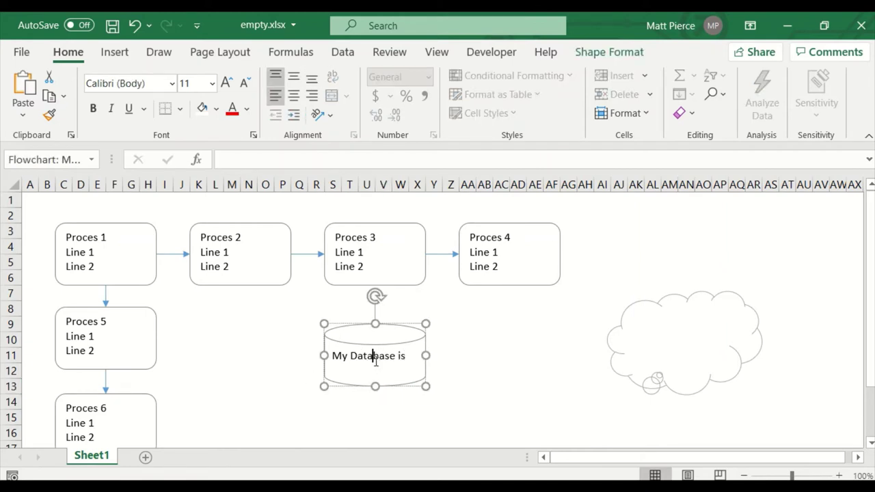
{"action": "left_click", "coordinate": [294, 96]}
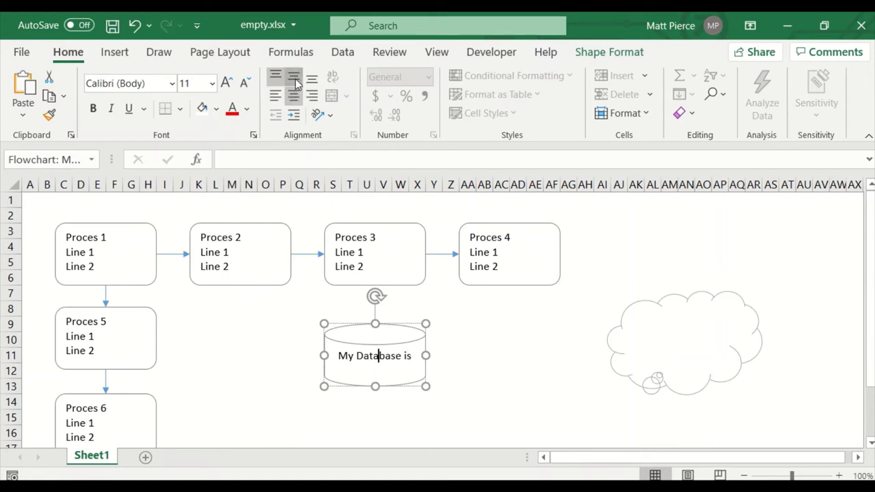
{"action": "left_click", "coordinate": [293, 77]}
- Center the text of the Proces 3 shape vertically and horizontally
{"action": "left_click", "coordinate": [383, 245]}
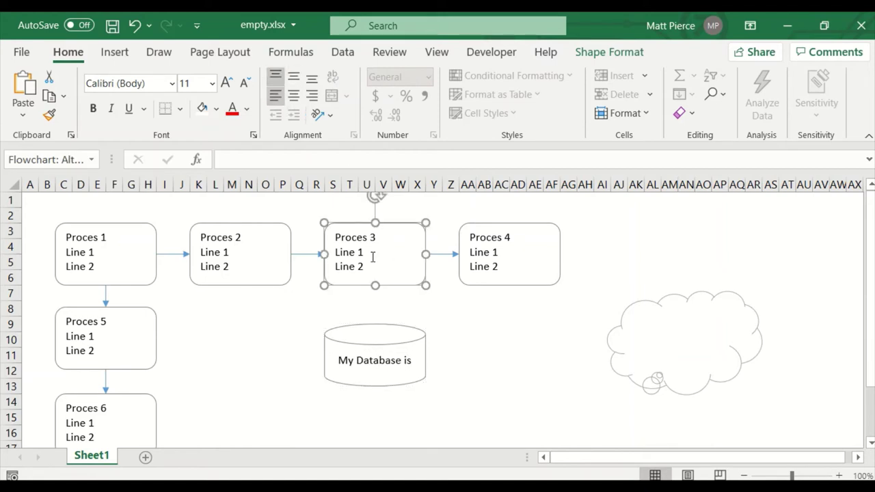
{"action": "left_click", "coordinate": [294, 77]}
{"action": "left_click", "coordinate": [294, 97]}
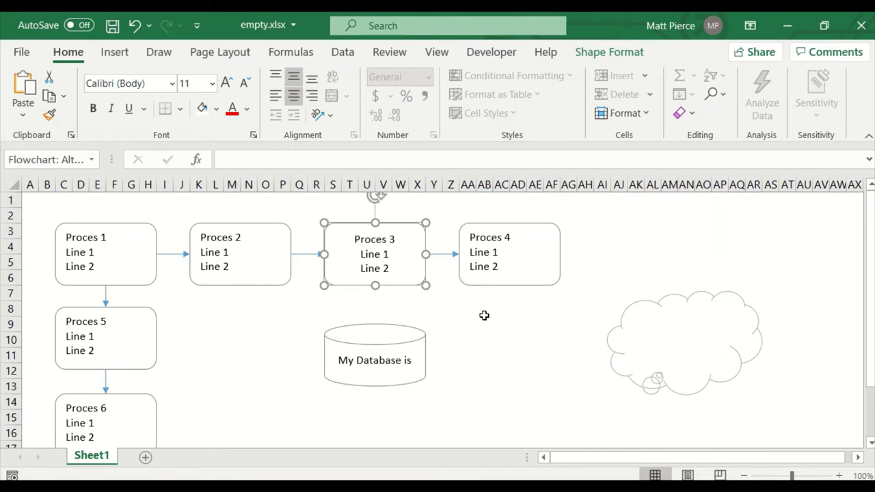
{"action": "left_click", "coordinate": [331, 116]}
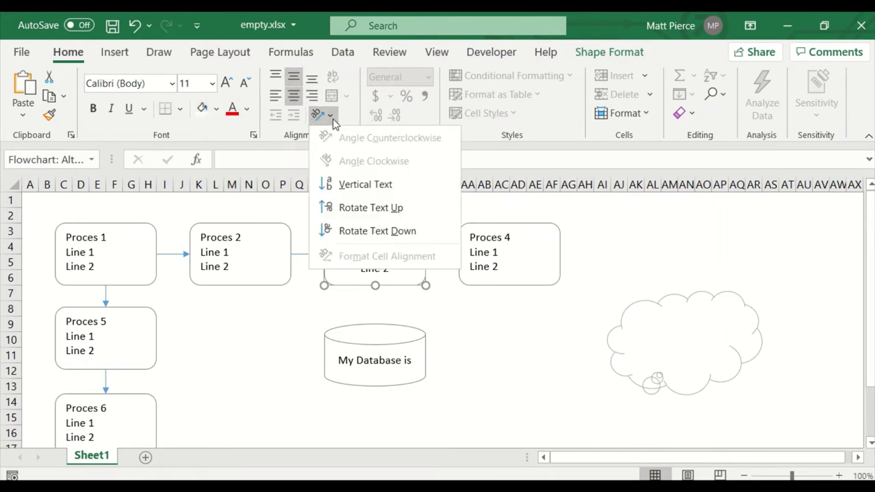
{"action": "left_click", "coordinate": [319, 115]}
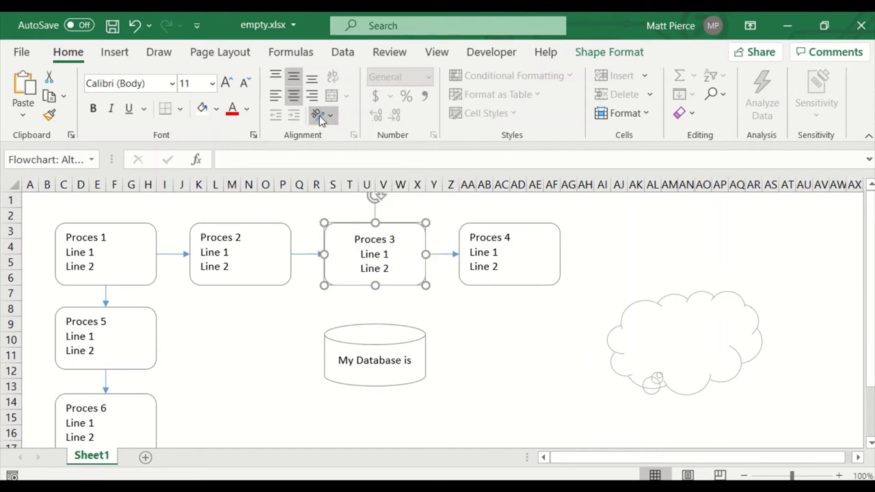
{"action": "left_click", "coordinate": [517, 371]}
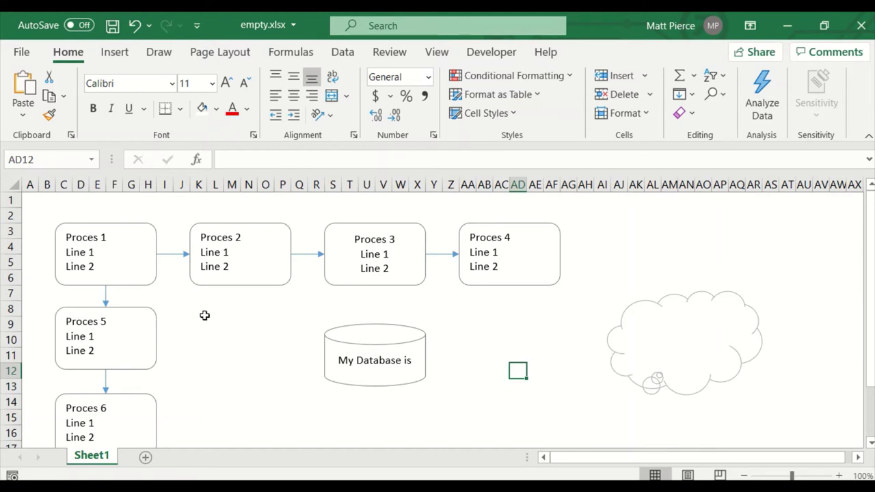
{"action": "left_click", "coordinate": [116, 55]}
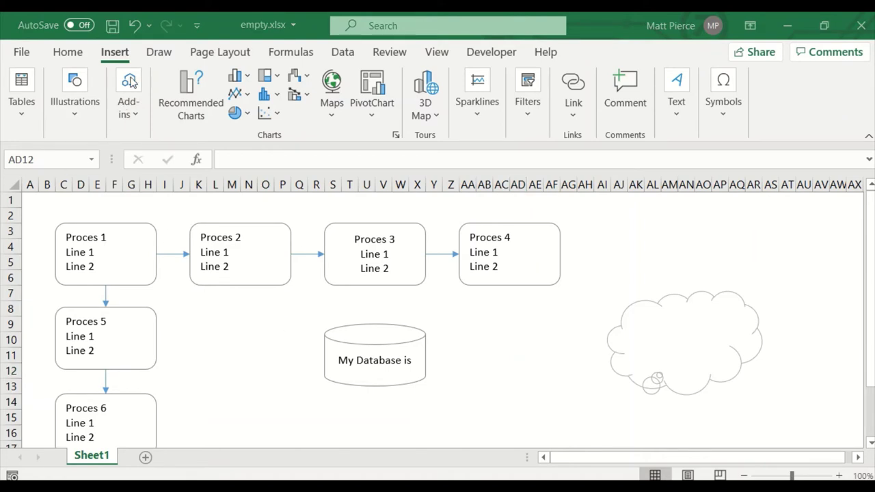
{"action": "left_click", "coordinate": [114, 58]}
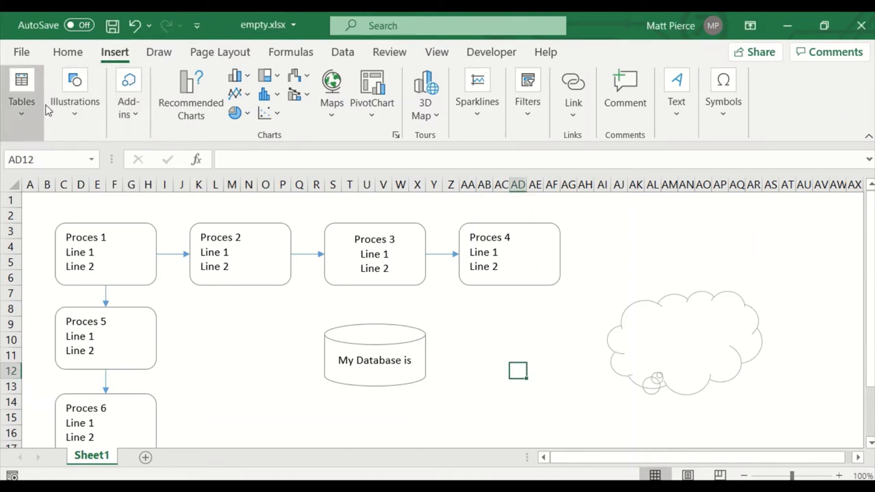
- Search the icon library for "server" and insert the outlined server, solid server, outlined database and outlined cloud sync icons
{"action": "left_click", "coordinate": [79, 110]}
{"action": "left_click", "coordinate": [131, 176]}
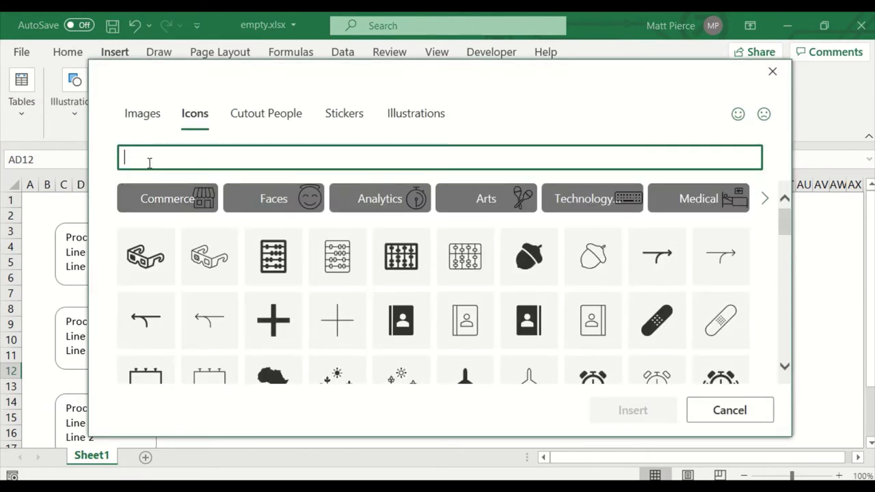
{"action": "type", "text": "server"}
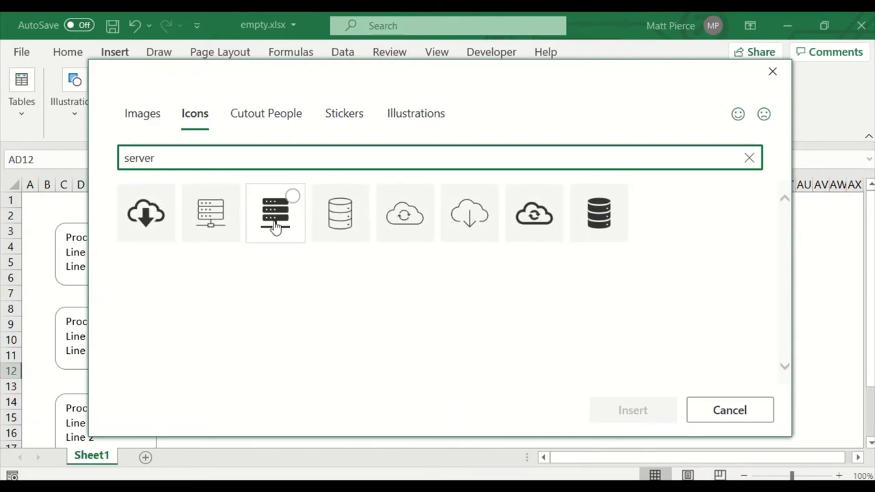
{"action": "left_click", "coordinate": [227, 228]}
{"action": "left_click", "coordinate": [274, 217]}
{"action": "left_click", "coordinate": [339, 217]}
{"action": "left_click", "coordinate": [404, 218]}
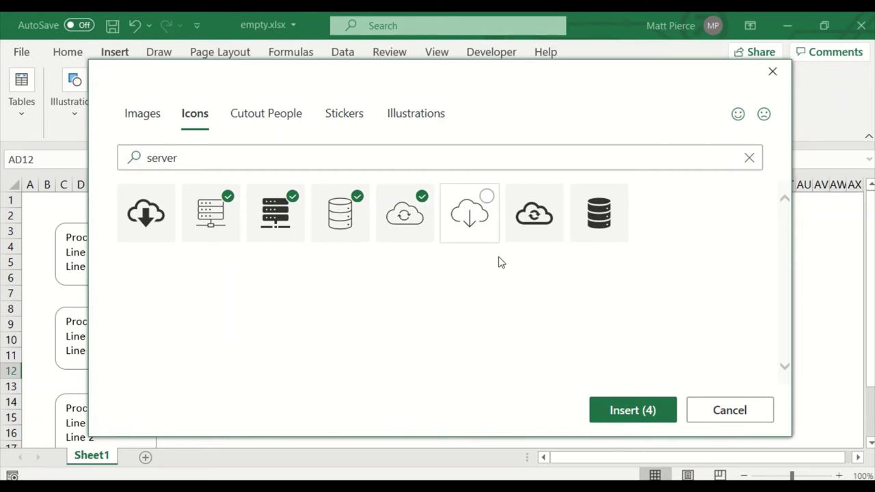
{"action": "left_click", "coordinate": [633, 410]}
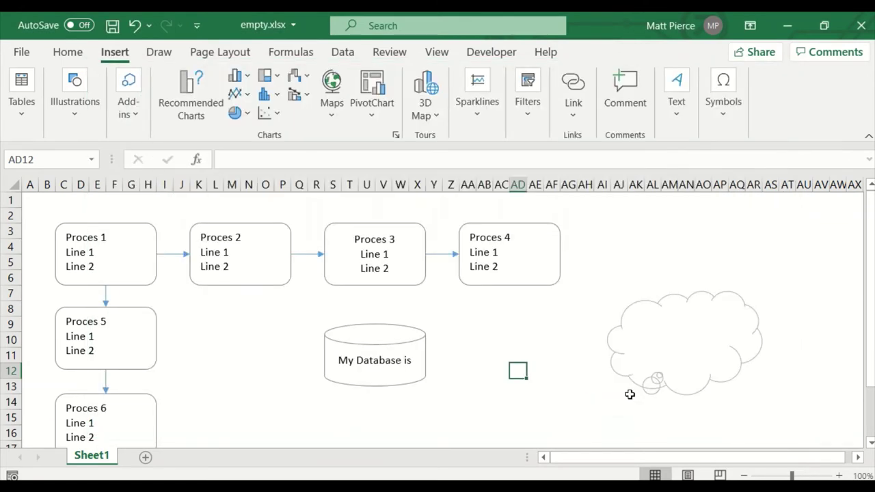
- Spread the stacked server and cloud icons apart on the sheet and delete the thought bubble shape
{"action": "key", "text": "Escape"}
{"action": "scroll", "coordinate": [521, 342], "scroll_direction": "down", "scroll_amount": 2}
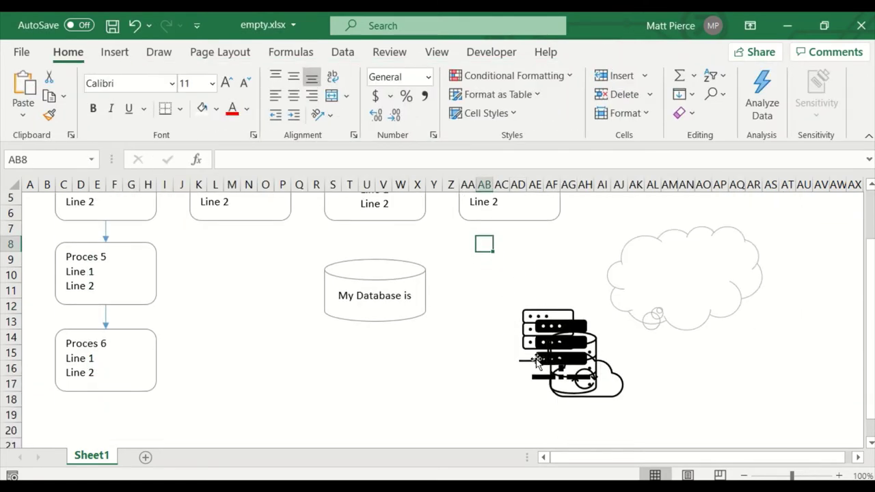
{"action": "left_click_drag", "start_coordinate": [513, 287], "coordinate": [477, 242]}
{"action": "left_click", "coordinate": [577, 316]}
{"action": "left_click_drag", "start_coordinate": [576, 316], "coordinate": [652, 223]}
{"action": "left_click", "coordinate": [699, 284]}
{"action": "key", "text": "Delete"}
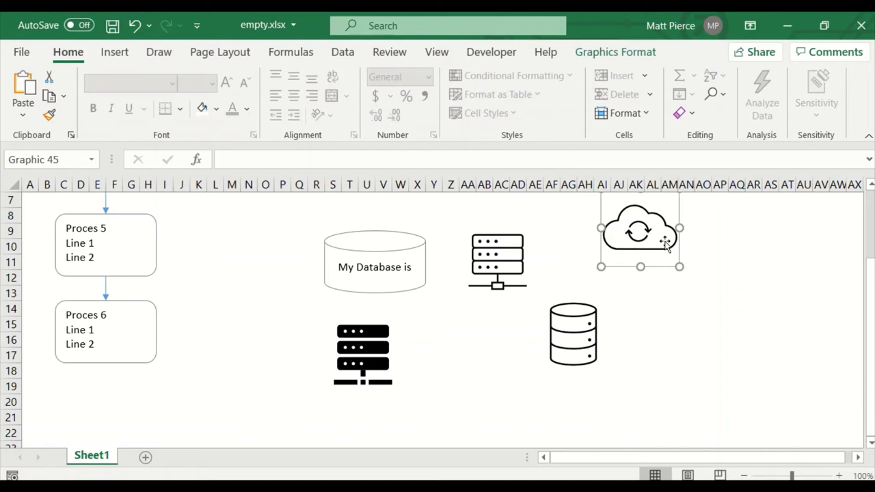
- Enlarge the cloud sync icon and move the outlined database icon below the outlined server icon
{"action": "left_click_drag", "start_coordinate": [681, 267], "coordinate": [747, 322]}
{"action": "left_click_drag", "start_coordinate": [572, 335], "coordinate": [503, 355]}
{"action": "key", "text": "alt"}
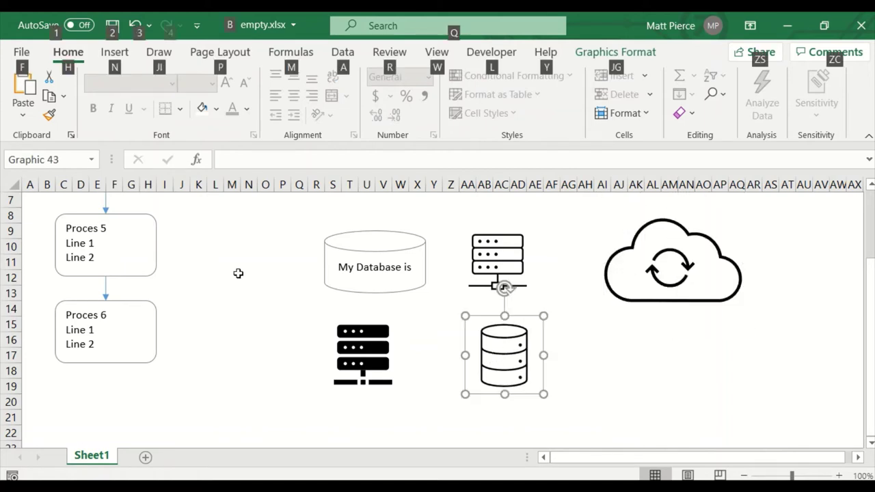
- Select all five arrow connectors between the process shapes and change their line color to gray
{"action": "left_click", "coordinate": [106, 288]}
{"action": "scroll", "coordinate": [157, 312], "scroll_direction": "up", "scroll_amount": 1}
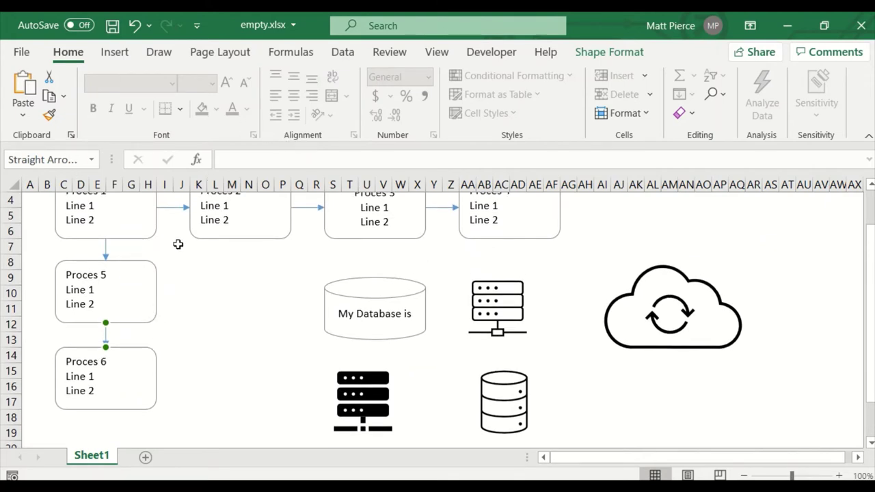
{"action": "left_click", "coordinate": [106, 254], "text": "shift"}
{"action": "left_click", "coordinate": [180, 207], "text": "shift"}
{"action": "left_click", "coordinate": [308, 208], "text": "shift"}
{"action": "left_click", "coordinate": [443, 207], "text": "shift"}
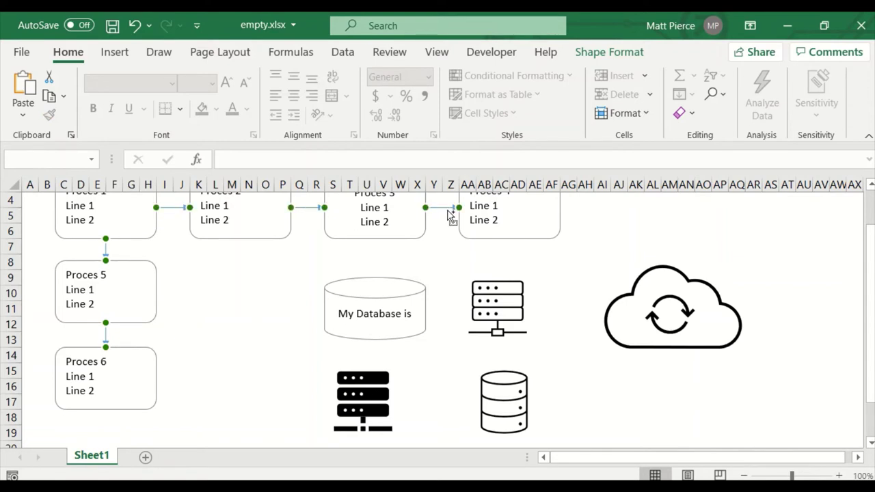
{"action": "right_click", "coordinate": [448, 212]}
{"action": "left_click", "coordinate": [514, 470]}
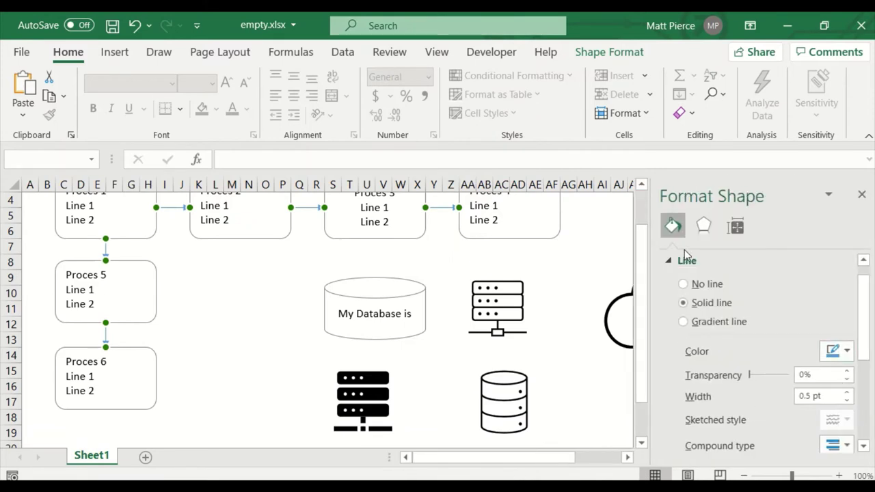
{"action": "left_click", "coordinate": [847, 352]}
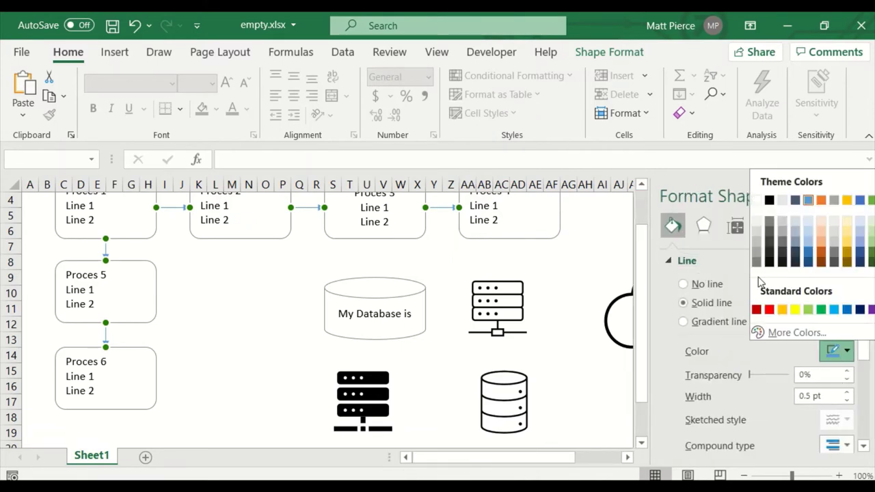
{"action": "key", "text": "Escape"}
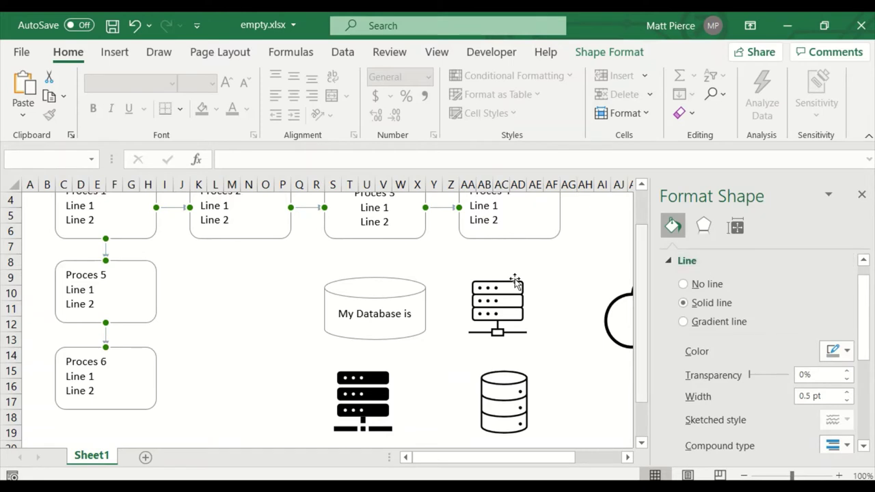
{"action": "left_click", "coordinate": [201, 310]}
- Duplicate the arrow between Proces 5 and Proces 6 and attach the copy from Proces 6's right side to the database cylinder's left side
{"action": "left_click", "coordinate": [106, 337]}
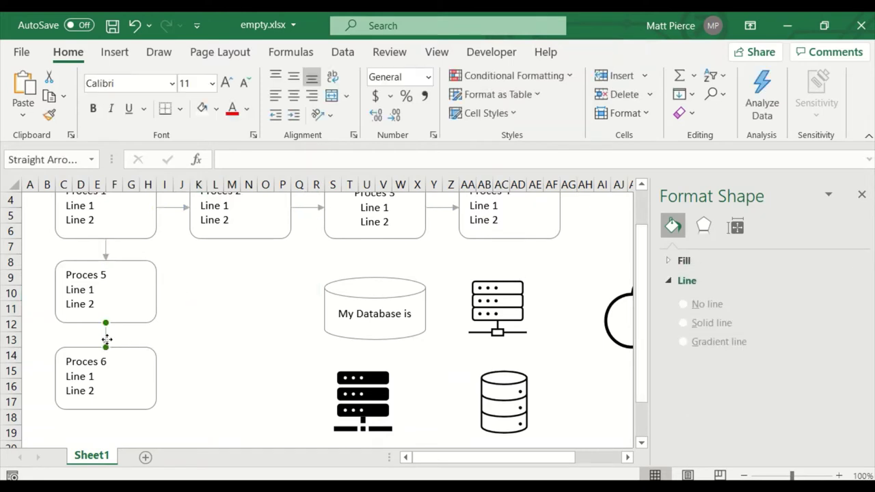
{"action": "left_click_drag", "start_coordinate": [106, 347], "coordinate": [324, 309]}
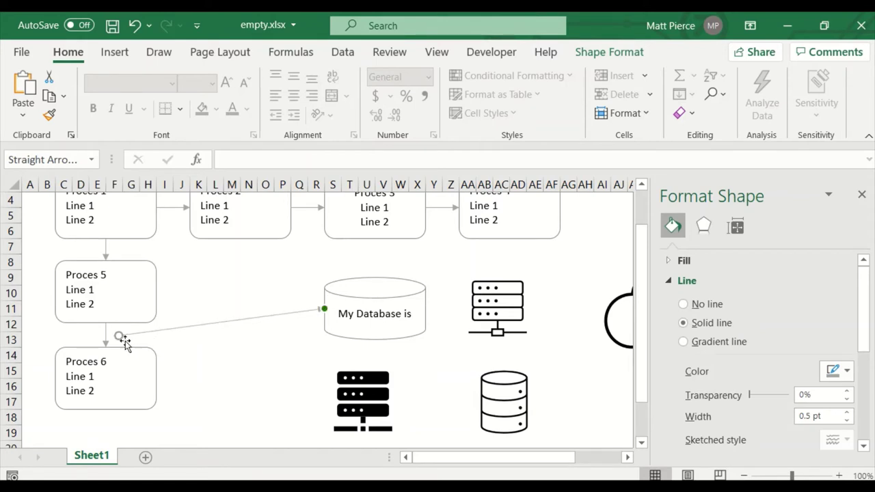
{"action": "left_click_drag", "start_coordinate": [118, 336], "coordinate": [156, 378]}
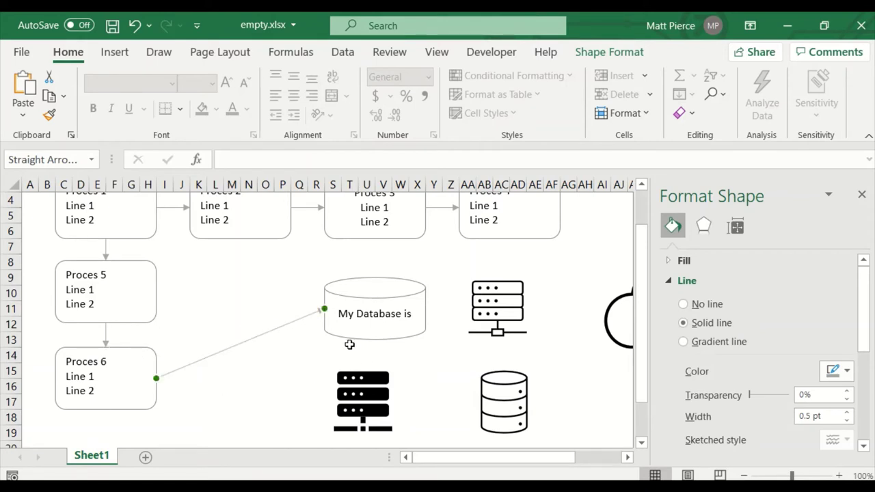
- Duplicate the diagonal arrow and connect the copy from the database cylinder's right side to the outlined server icon
{"action": "left_click_drag", "start_coordinate": [345, 346], "coordinate": [470, 307]}
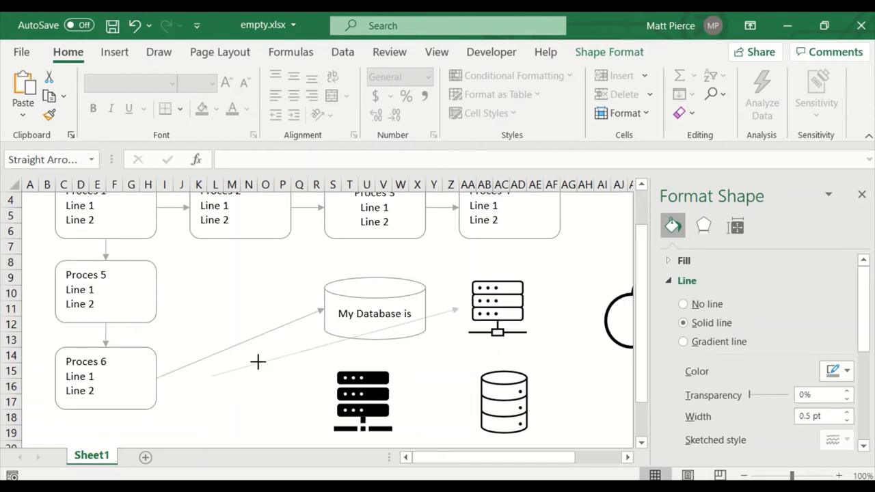
{"action": "left_click", "coordinate": [433, 309]}
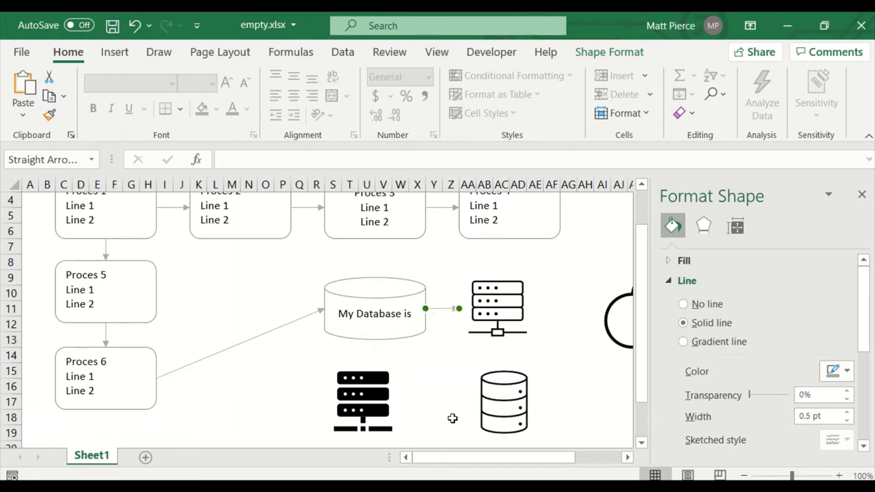
{"action": "left_click", "coordinate": [447, 419]}
{"action": "left_click", "coordinate": [497, 303]}
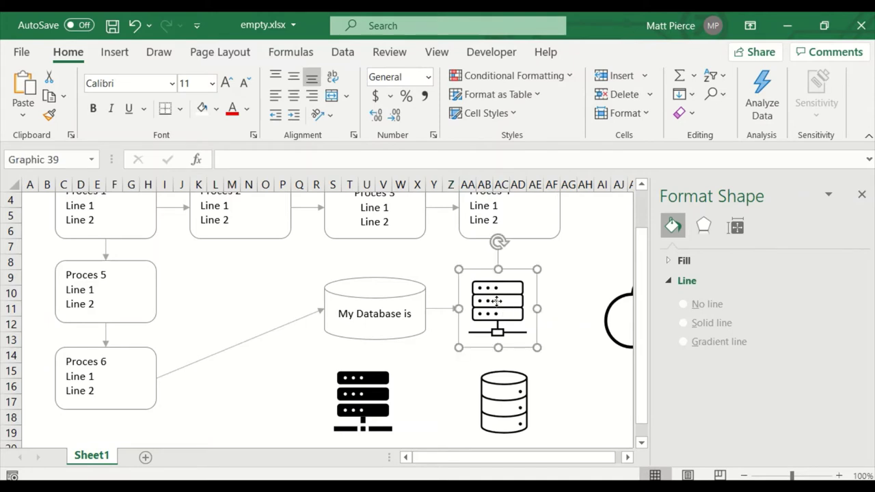
{"action": "left_click", "coordinate": [429, 356]}
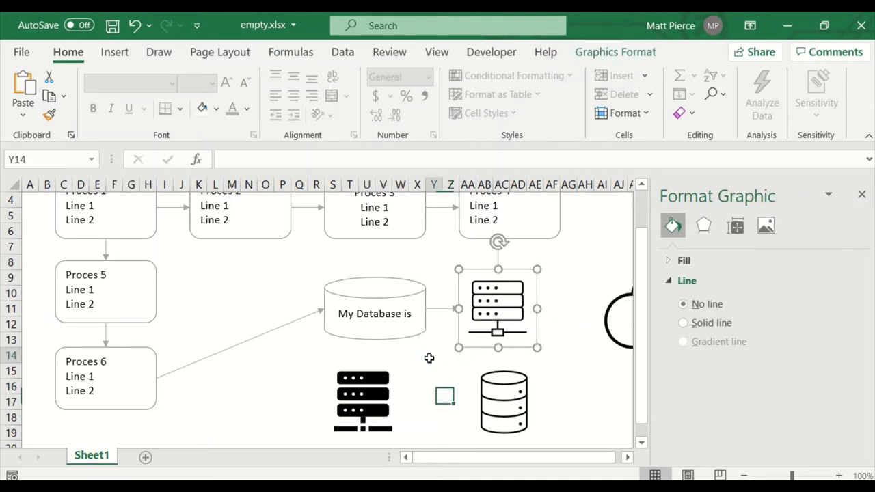
{"action": "left_click", "coordinate": [447, 310]}
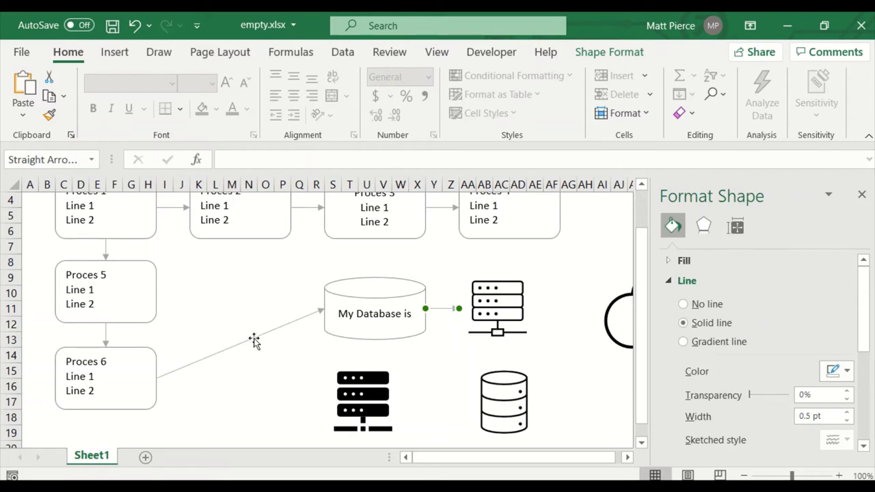
- Replace the diagonal arrow between Proces 6 and the database cylinder with an elbow arrow connector
{"action": "left_click", "coordinate": [232, 350]}
{"action": "key", "text": "Delete"}
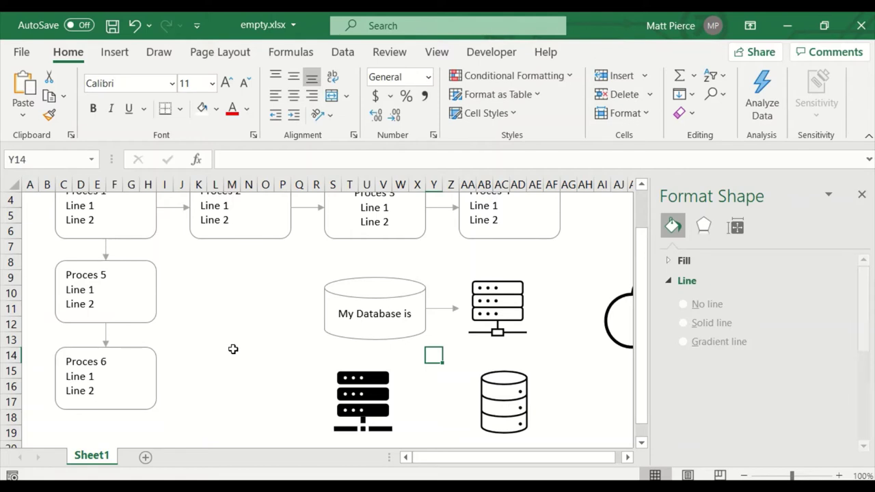
{"action": "left_click", "coordinate": [115, 52]}
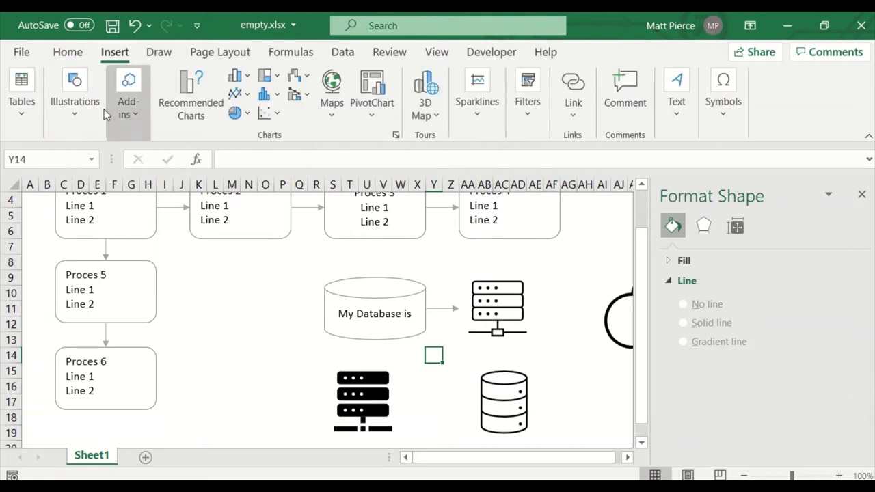
{"action": "left_click", "coordinate": [74, 115]}
{"action": "left_click", "coordinate": [105, 193]}
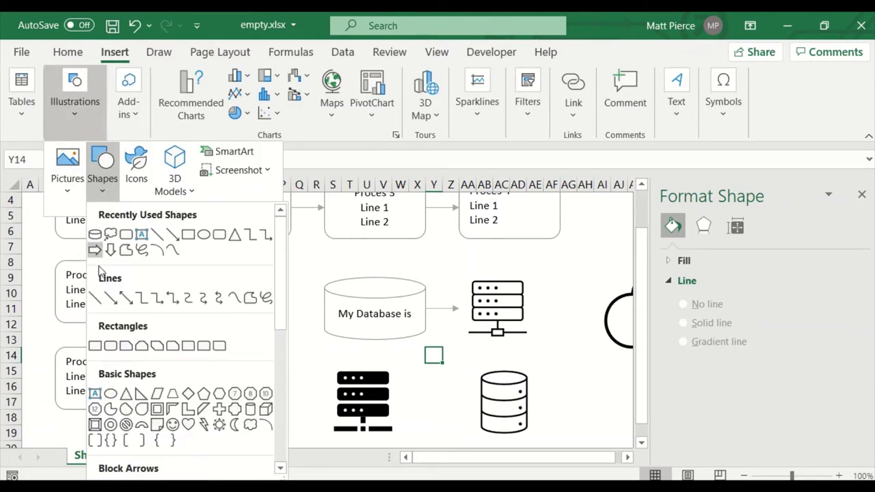
{"action": "left_click", "coordinate": [158, 299]}
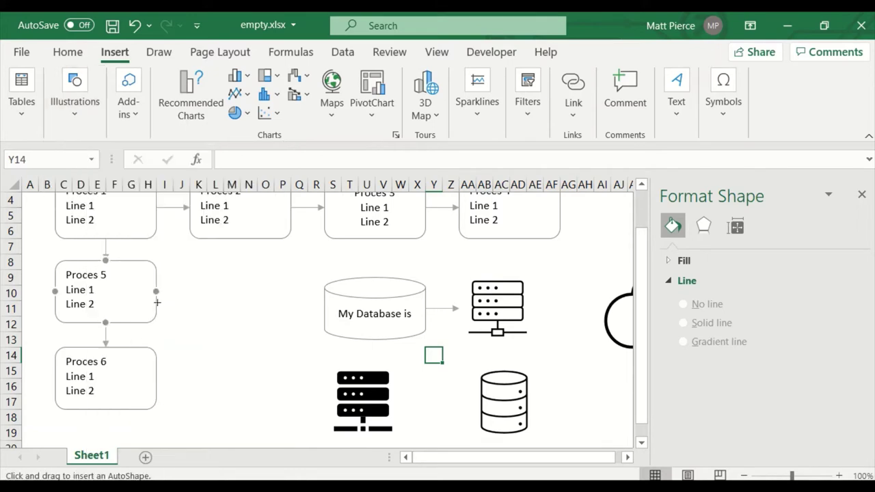
{"action": "left_click_drag", "start_coordinate": [159, 380], "coordinate": [324, 309]}
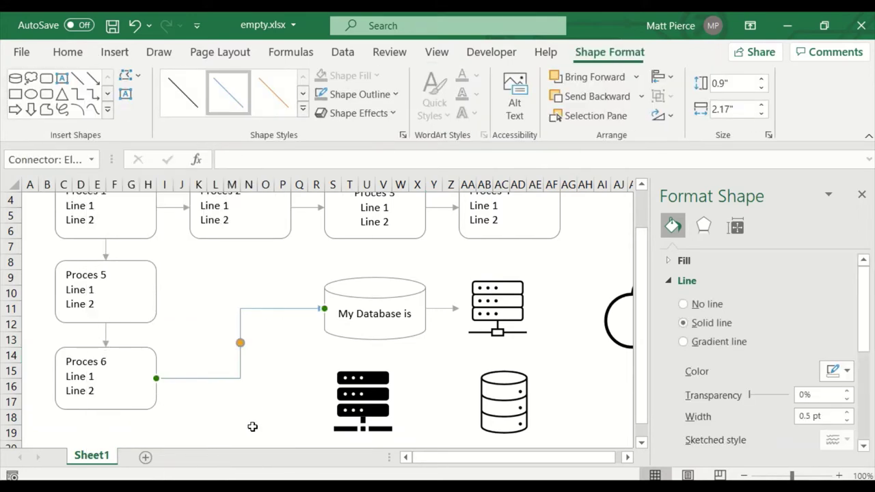
- Copy the gray line formatting from the Proces 5 to Proces 6 arrow onto the elbow connector with Format Painter
{"action": "left_click", "coordinate": [106, 340]}
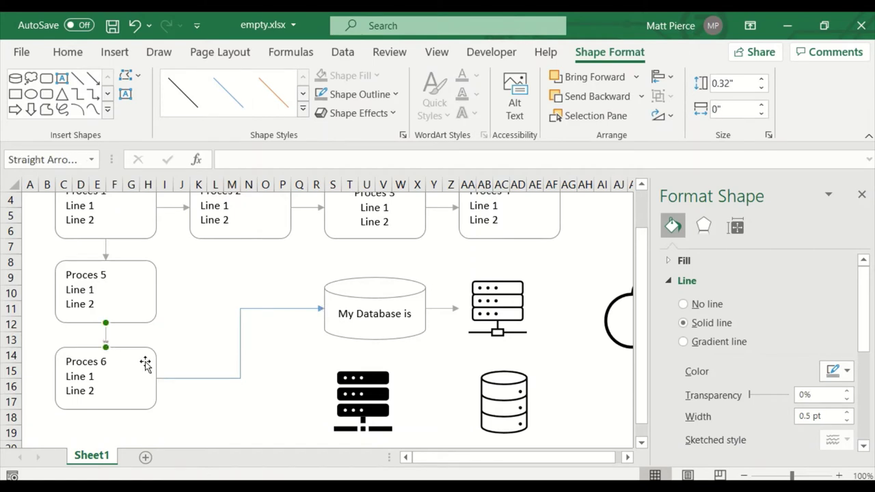
{"action": "left_click", "coordinate": [68, 52]}
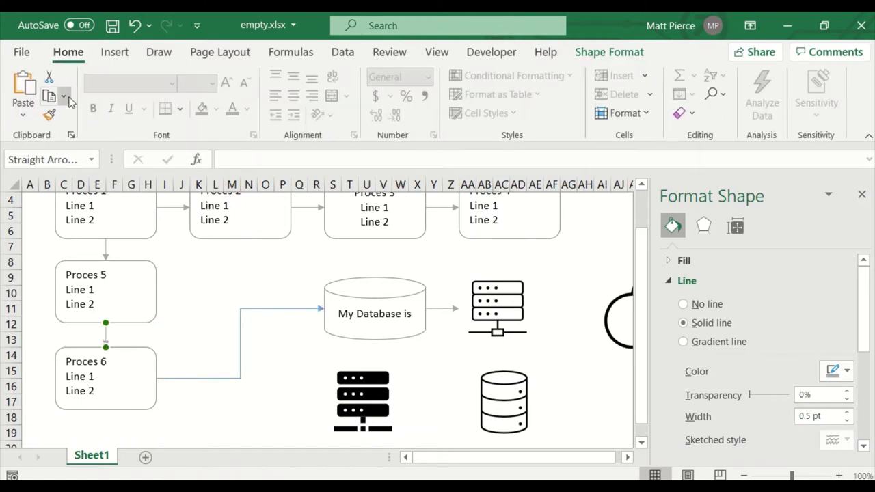
{"action": "left_click", "coordinate": [49, 115]}
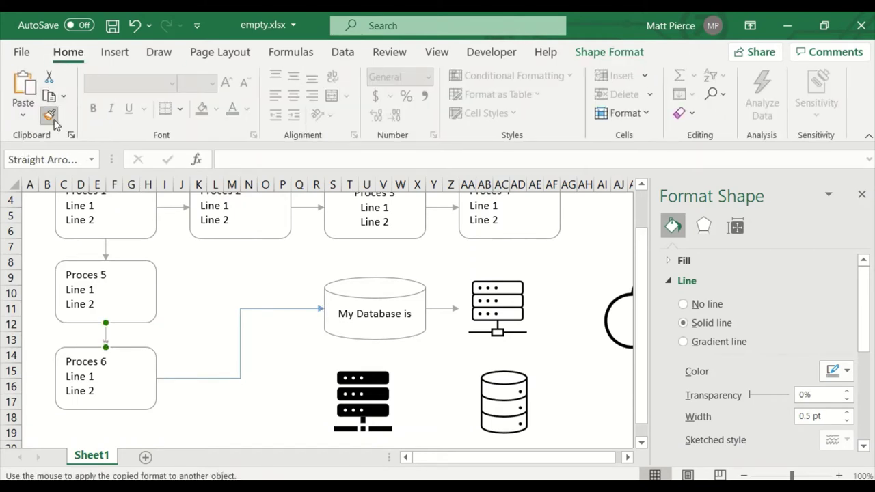
{"action": "left_click", "coordinate": [241, 335]}
{"action": "left_click", "coordinate": [296, 373]}
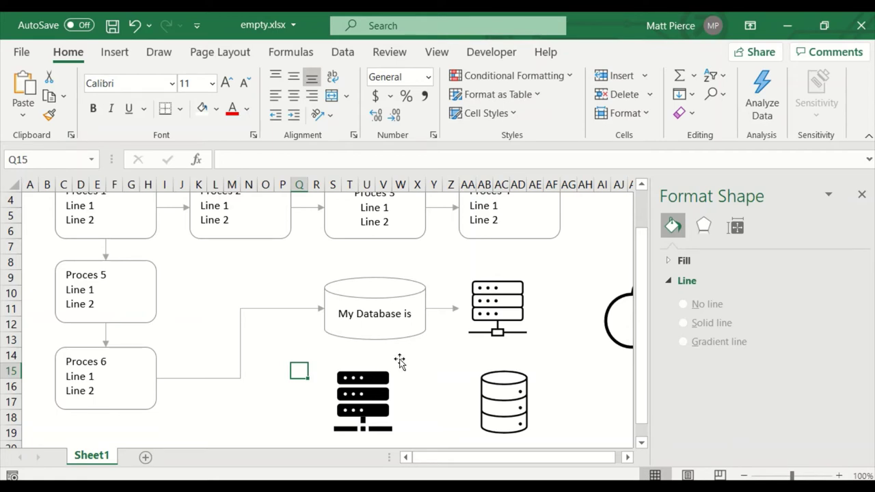
- Move the database cylinder beneath Proces 2 and the outlined server icon beneath Proces 3, keeping their connectors attached
{"action": "left_click_drag", "start_coordinate": [353, 335], "coordinate": [251, 309]}
{"action": "left_click_drag", "start_coordinate": [506, 320], "coordinate": [443, 314]}
{"action": "left_click", "coordinate": [551, 324]}
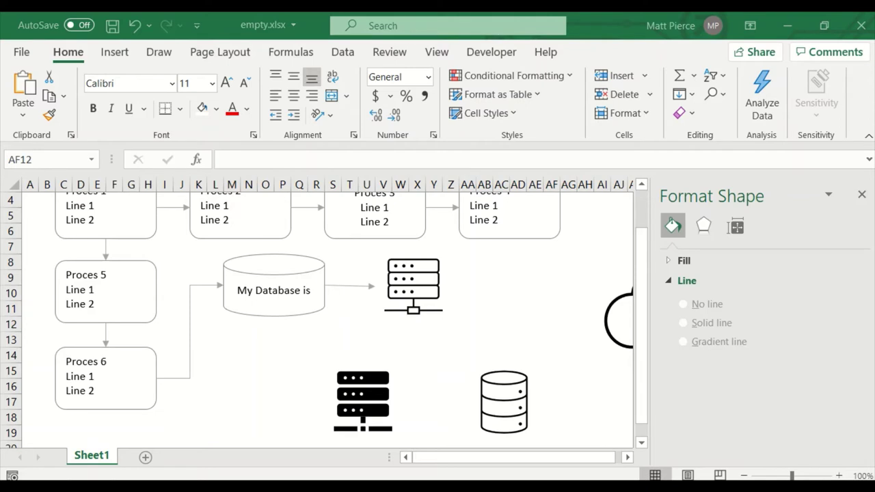
- Select the outlined server icon and the database cylinder together, and release the selection
{"action": "left_click", "coordinate": [642, 212]}
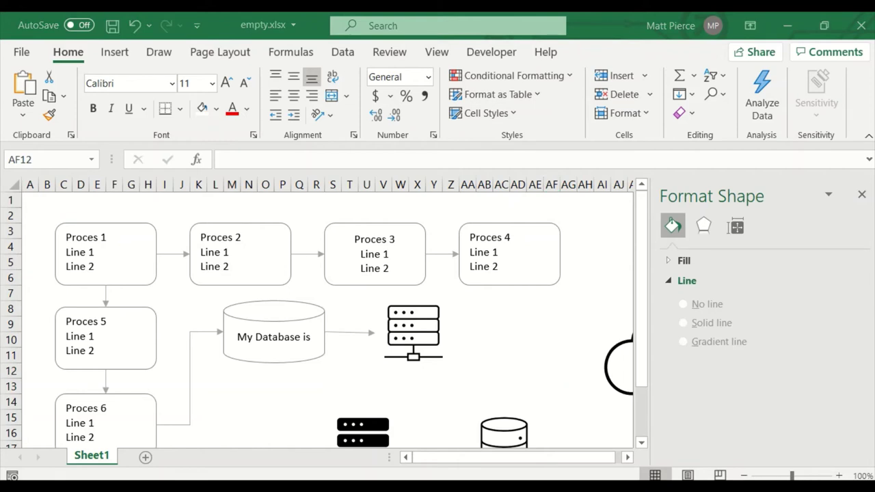
{"action": "left_click", "coordinate": [435, 340]}
{"action": "left_click", "coordinate": [318, 335], "text": "shift"}
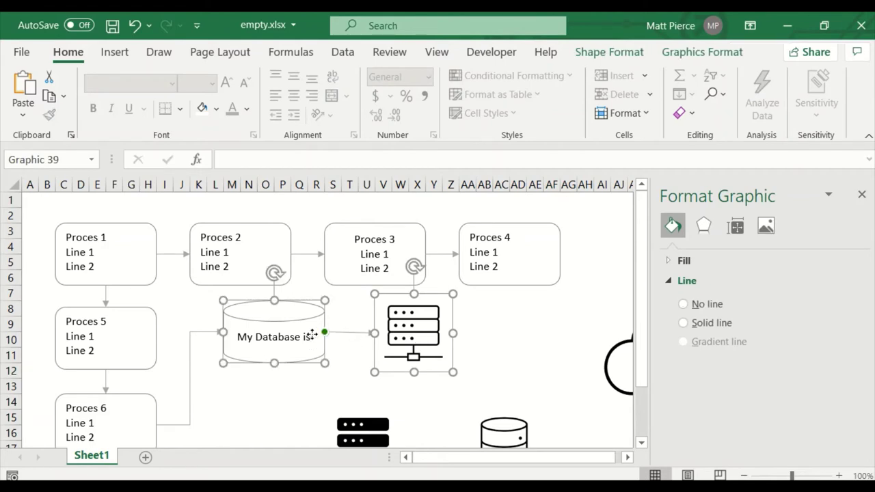
{"action": "left_click", "coordinate": [273, 404]}
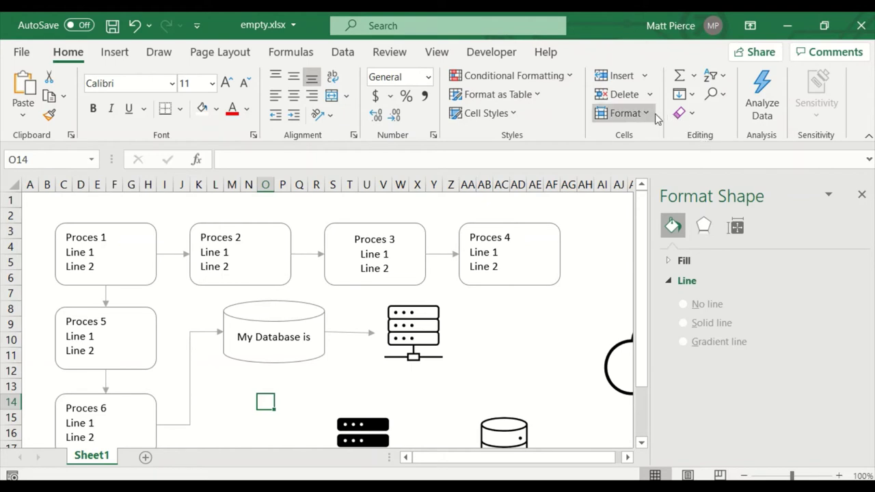
- Shift the workbook window aside and turn on the Select Objects mode
{"action": "left_click_drag", "start_coordinate": [224, 26], "coordinate": [3, 49]}
{"action": "left_click", "coordinate": [641, 144]}
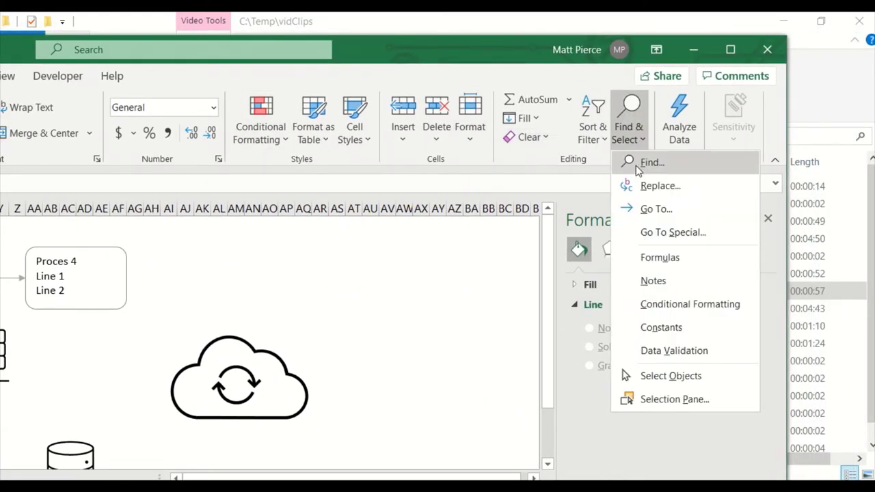
{"action": "left_click", "coordinate": [680, 382]}
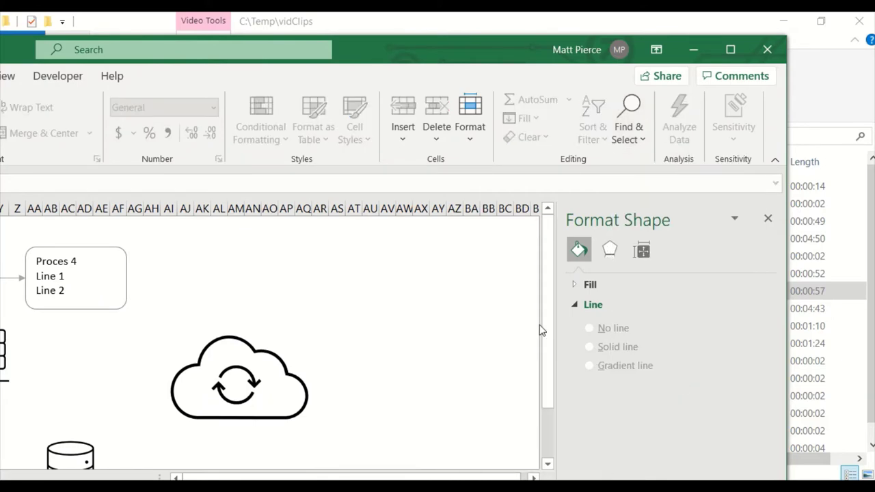
- Bring the workbook window back into place and maximize it to fill the screen
{"action": "double_click", "coordinate": [394, 53]}
{"action": "key", "text": "super+Right"}
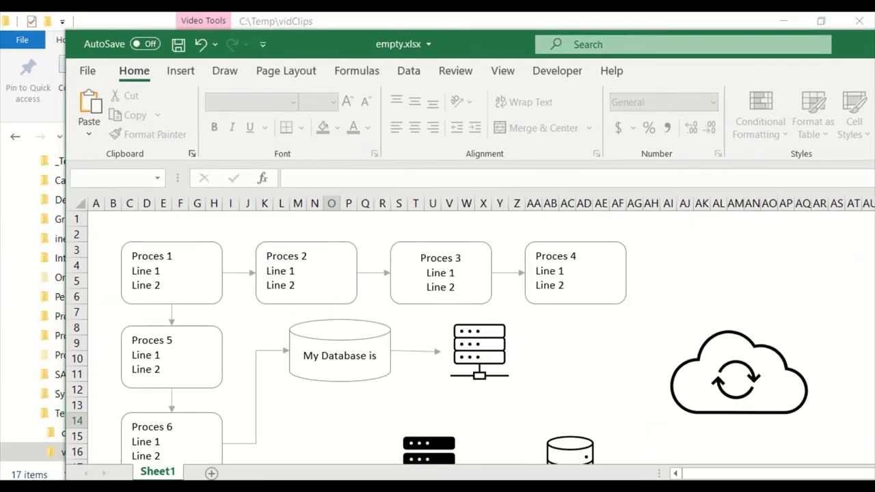
{"action": "left_click", "coordinate": [557, 68]}
{"action": "double_click", "coordinate": [583, 28]}
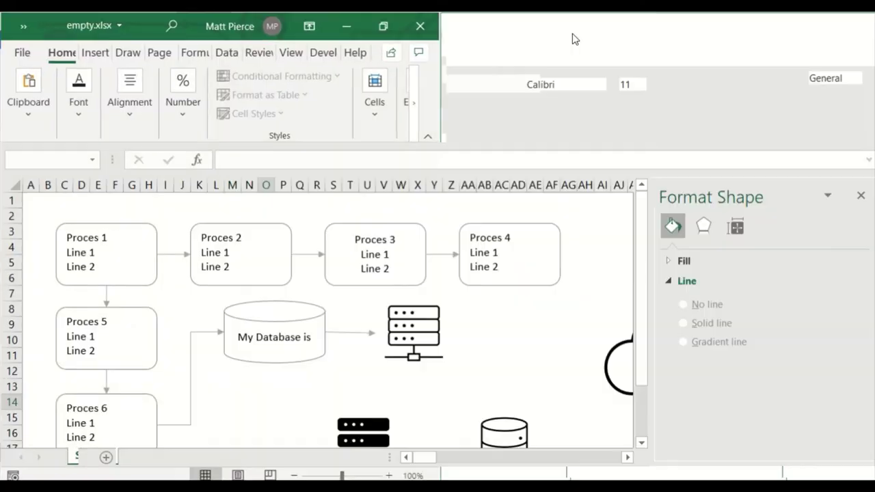
- Select the flowchart shapes, connectors, database cylinder and server icons in groups by area and delete them from the sheet
{"action": "left_click_drag", "start_coordinate": [584, 213], "coordinate": [36, 414]}
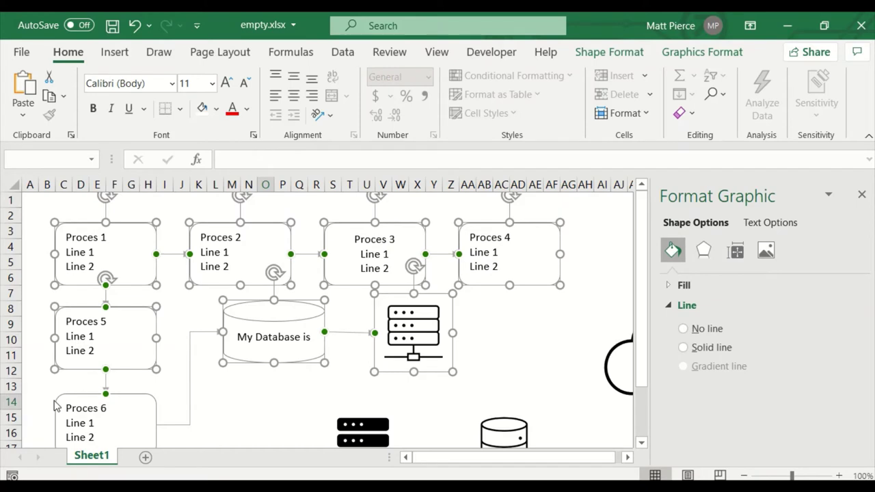
{"action": "key", "text": "Delete"}
{"action": "scroll", "coordinate": [102, 362], "scroll_direction": "down", "scroll_amount": 2}
{"action": "left_click_drag", "start_coordinate": [49, 248], "coordinate": [584, 438]}
{"action": "key", "text": "Delete"}
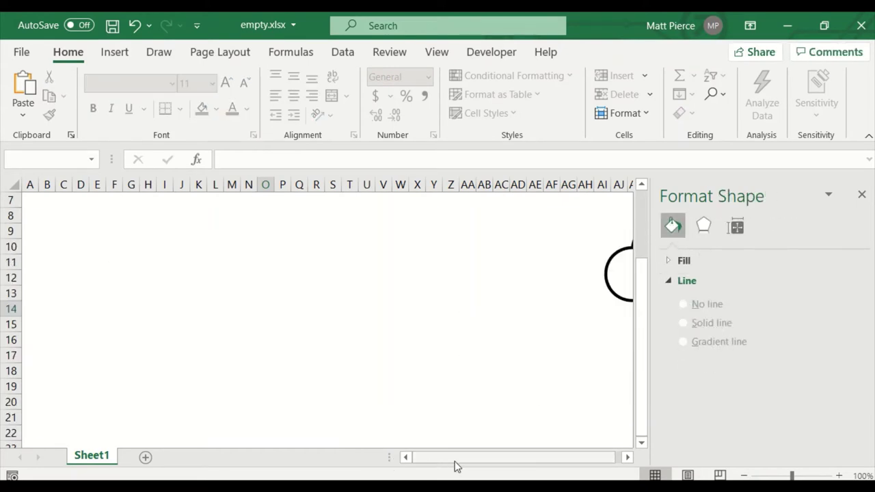
- Find the remaining cloud sync icon around column AI and delete it
{"action": "scroll", "coordinate": [519, 465], "scroll_direction": "right", "scroll_amount": 1}
{"action": "left_click", "coordinate": [610, 458]}
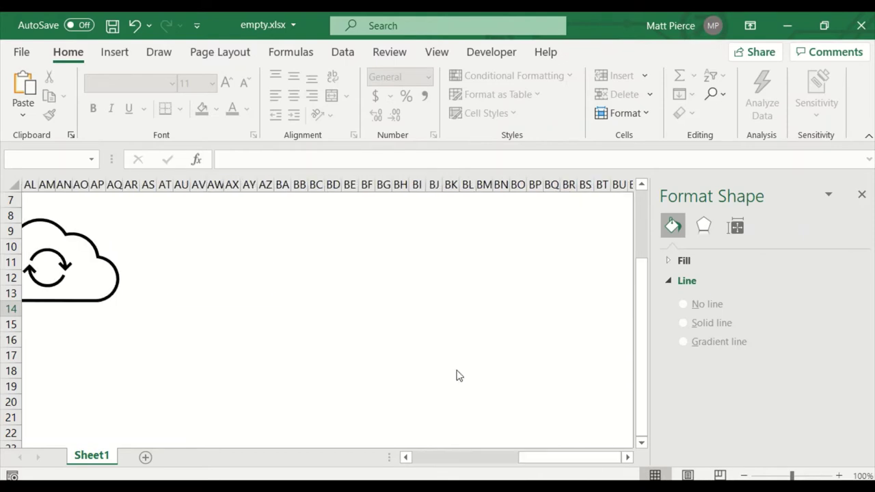
{"action": "scroll", "coordinate": [188, 232], "scroll_direction": "left", "scroll_amount": 1}
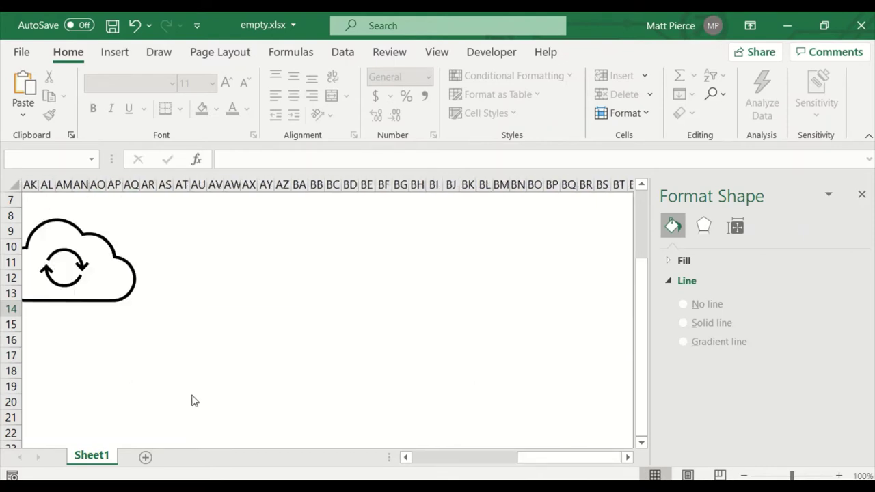
{"action": "left_click_drag", "start_coordinate": [526, 463], "coordinate": [506, 463]}
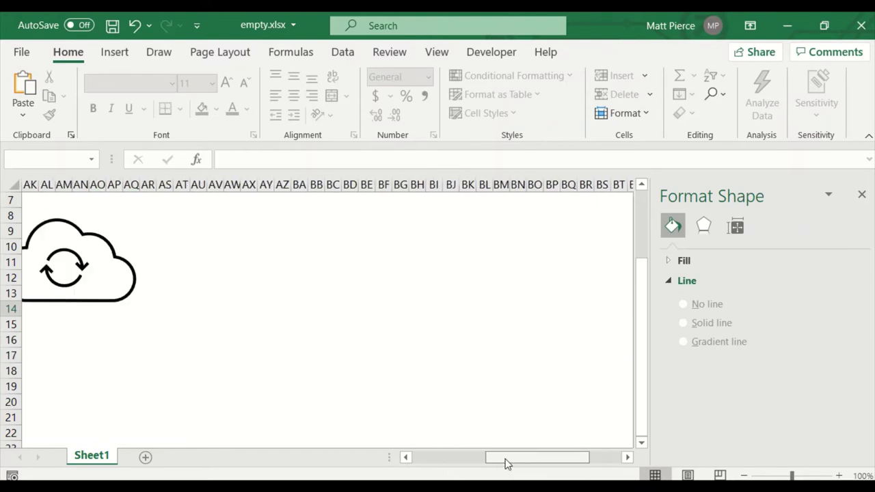
{"action": "left_click_drag", "start_coordinate": [130, 208], "coordinate": [369, 338]}
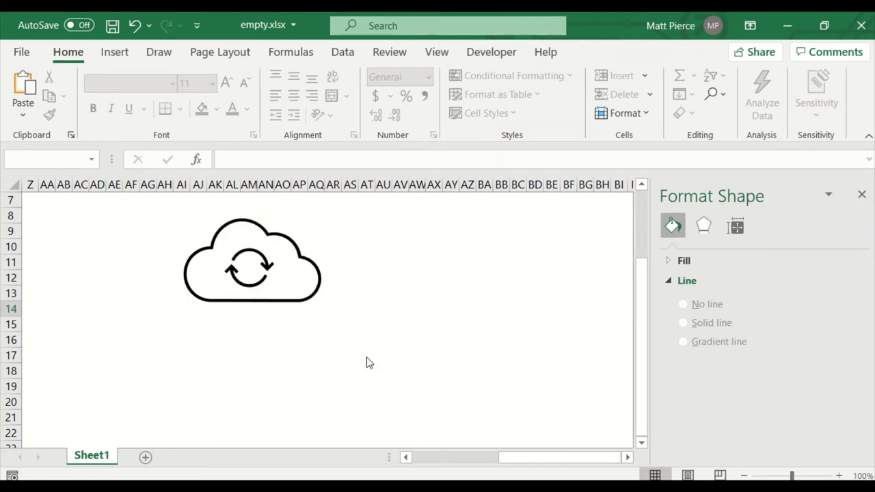
{"action": "scroll", "coordinate": [348, 367], "scroll_direction": "left", "scroll_amount": 8}
{"action": "scroll", "coordinate": [406, 385], "scroll_direction": "down", "scroll_amount": 1}
{"action": "scroll", "coordinate": [407, 385], "scroll_direction": "up", "scroll_amount": 2}
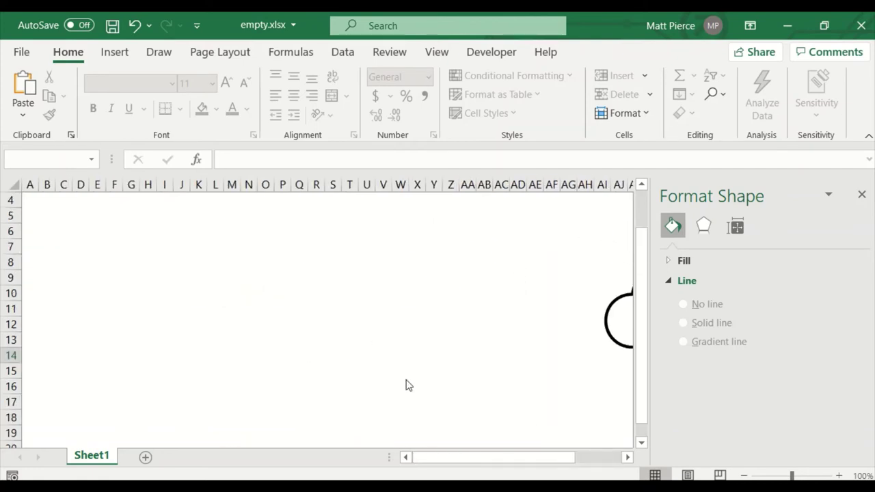
{"action": "left_click", "coordinate": [627, 457]}
{"action": "left_click", "coordinate": [586, 332]}
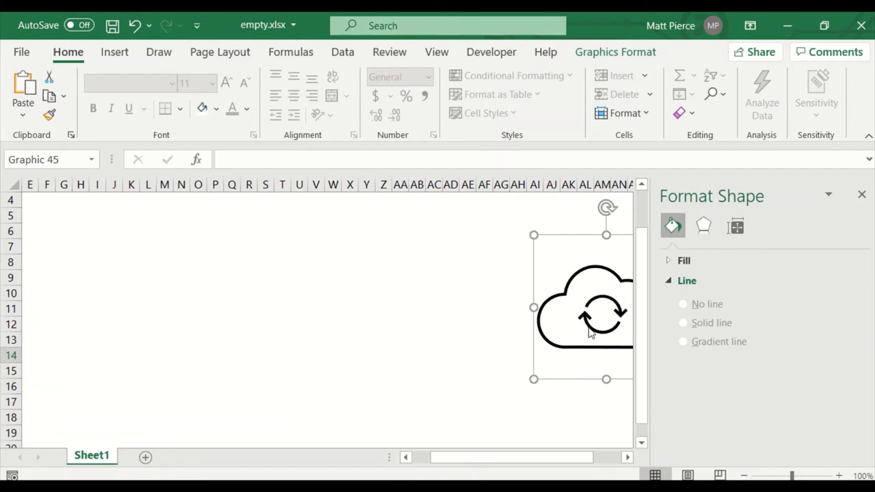
{"action": "key", "text": "Delete"}
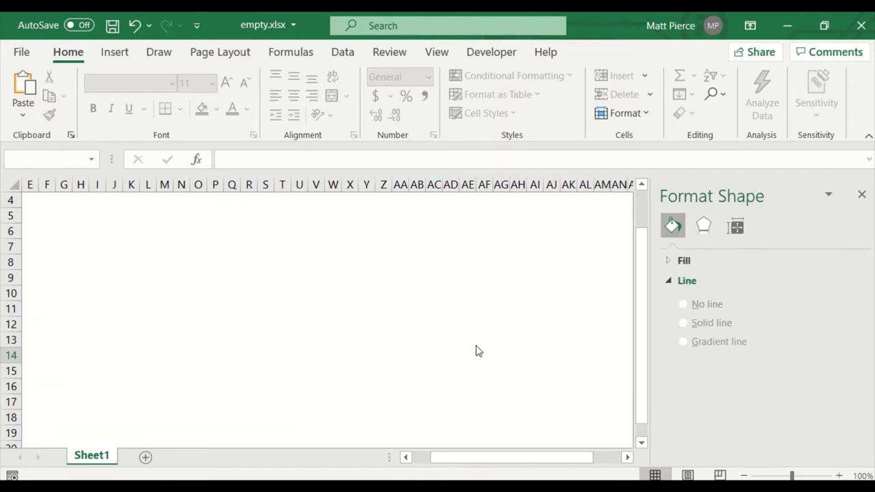
- Return to the start of the sheet, turn off the Select Objects mode, and maximize the workbook window again
{"action": "left_click_drag", "start_coordinate": [645, 354], "coordinate": [637, 274]}
{"action": "left_click_drag", "start_coordinate": [540, 457], "coordinate": [462, 457]}
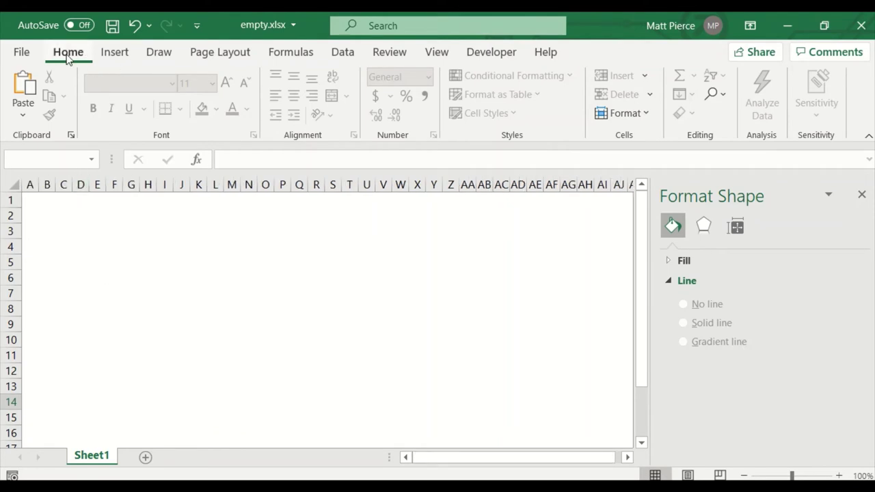
{"action": "mouse_move", "coordinate": [476, 33]}
{"action": "left_mouse_down"}
{"action": "mouse_move", "coordinate": [359, 90]}
{"action": "mouse_move", "coordinate": [260, 101]}
{"action": "left_mouse_up"}
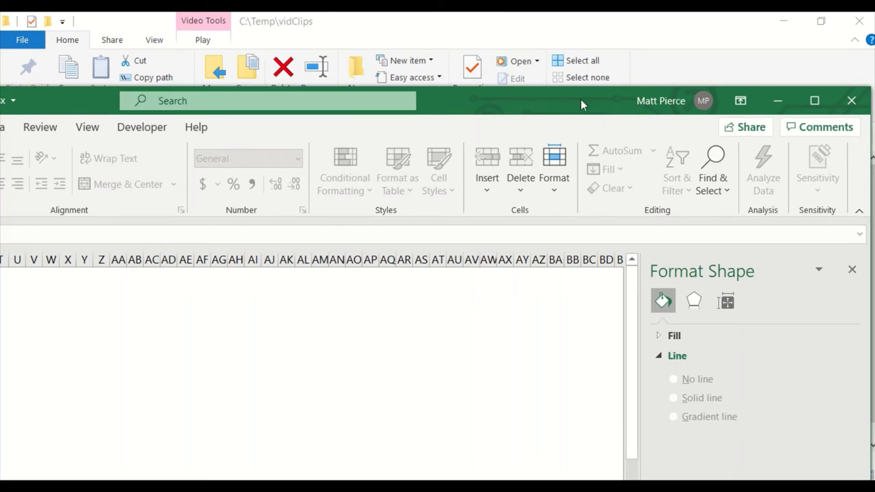
{"action": "left_click_drag", "start_coordinate": [580, 102], "coordinate": [453, 112]}
{"action": "left_click", "coordinate": [594, 198]}
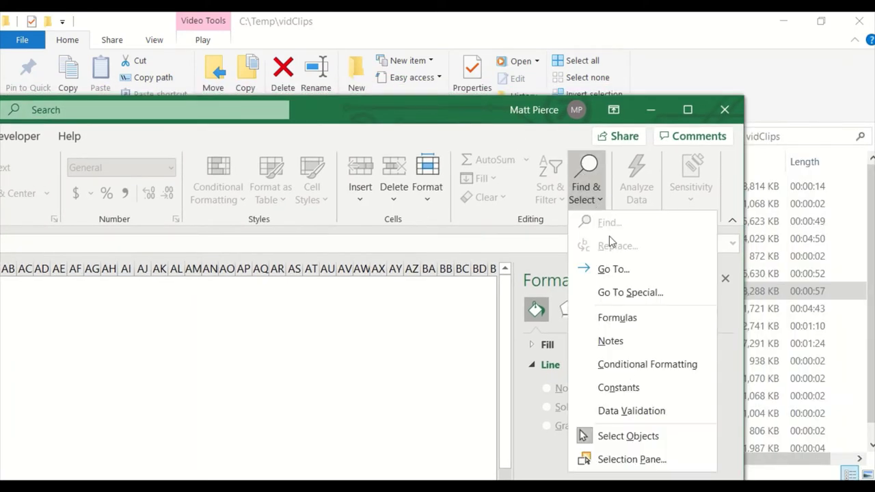
{"action": "left_click", "coordinate": [608, 435]}
{"action": "left_click_drag", "start_coordinate": [326, 111], "coordinate": [825, 82]}
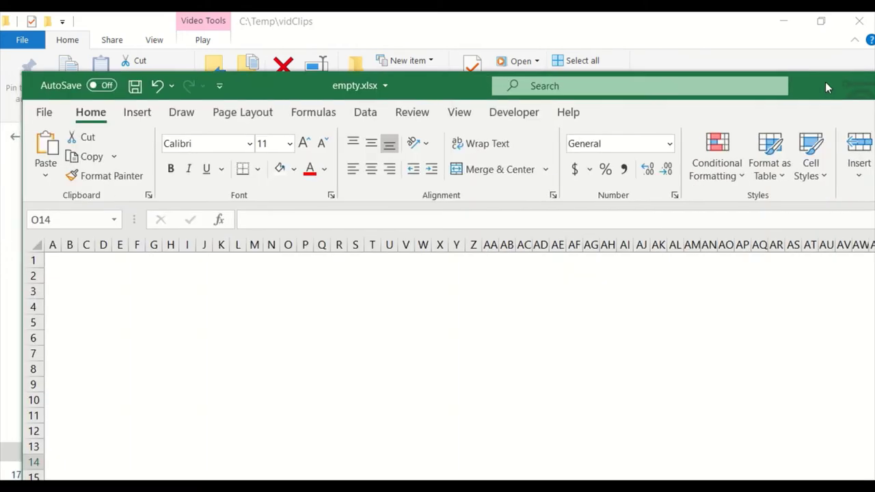
{"action": "double_click", "coordinate": [302, 83]}
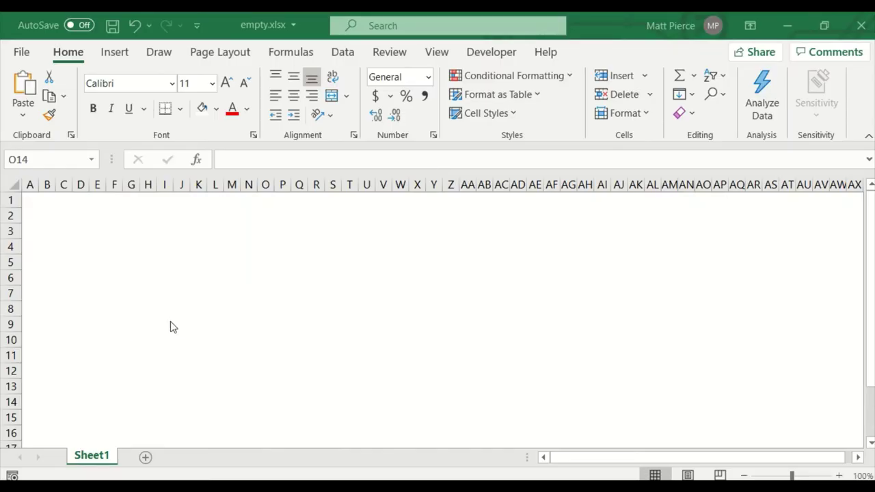
- Open the stock icon library for insertion and view its Images category
{"action": "left_click", "coordinate": [115, 52]}
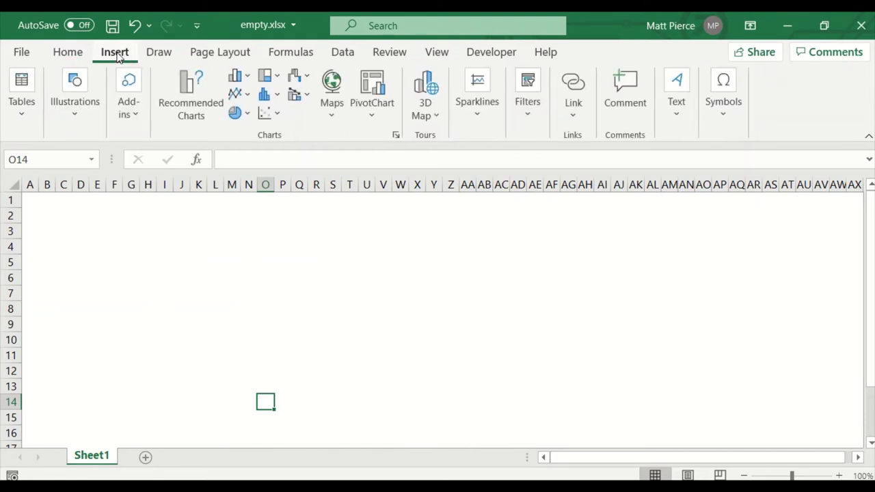
{"action": "left_click", "coordinate": [81, 107]}
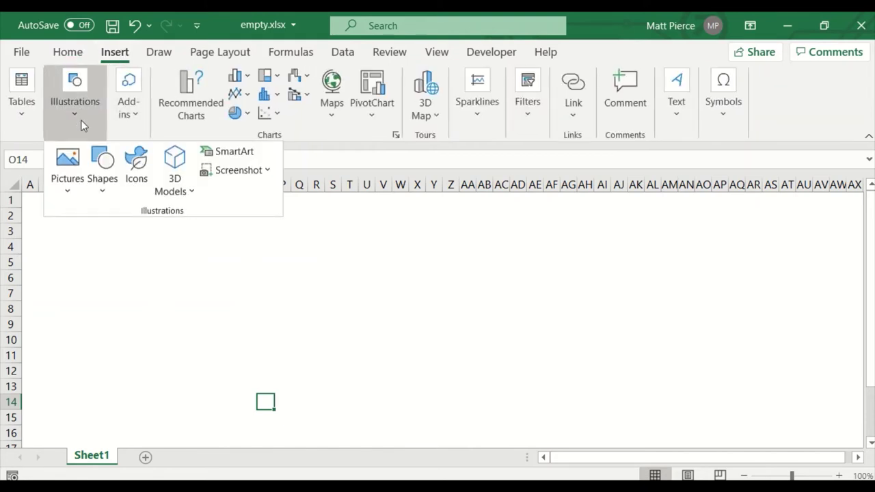
{"action": "left_click", "coordinate": [136, 174]}
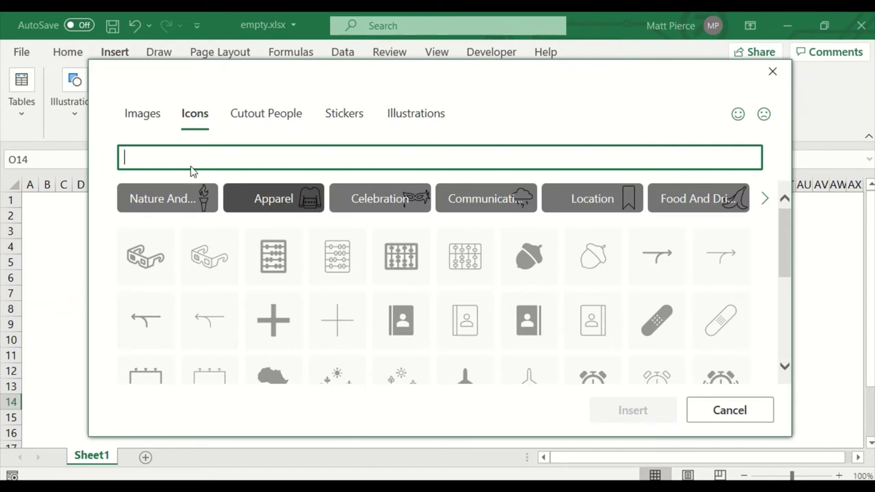
{"action": "left_click", "coordinate": [147, 125]}
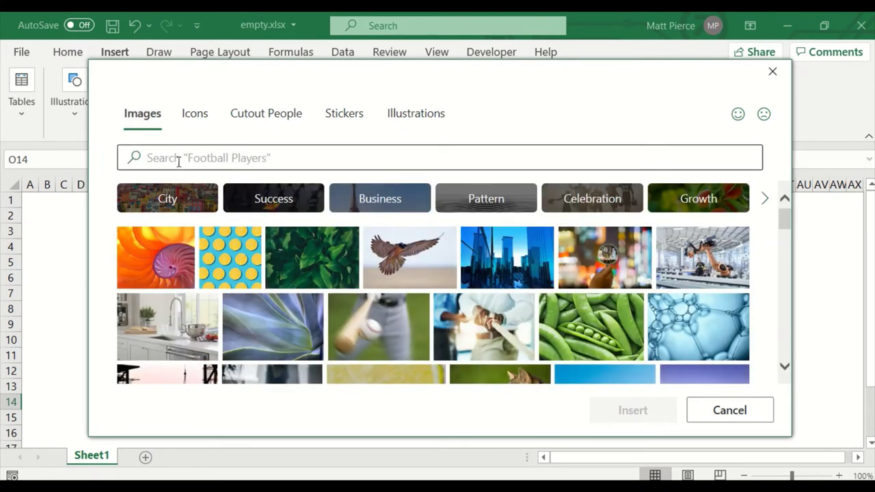
{"action": "left_click_drag", "start_coordinate": [162, 74], "coordinate": [290, 135]}
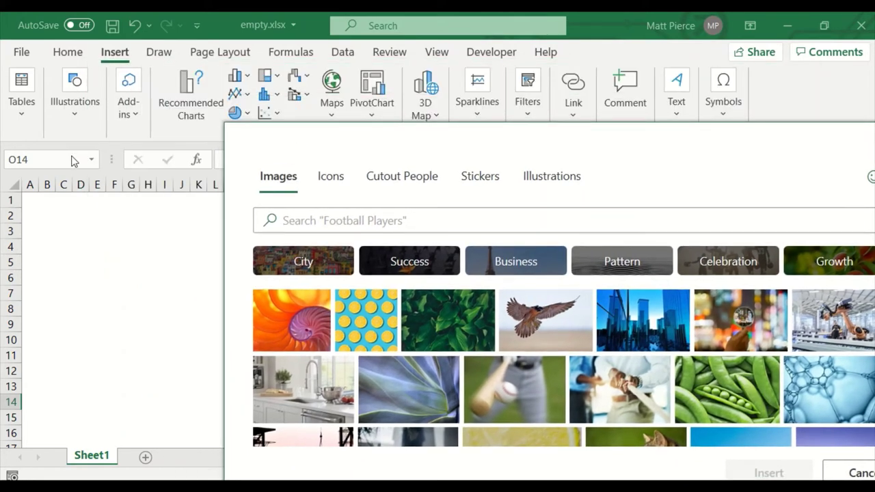
{"action": "left_click_drag", "start_coordinate": [317, 141], "coordinate": [152, 83]}
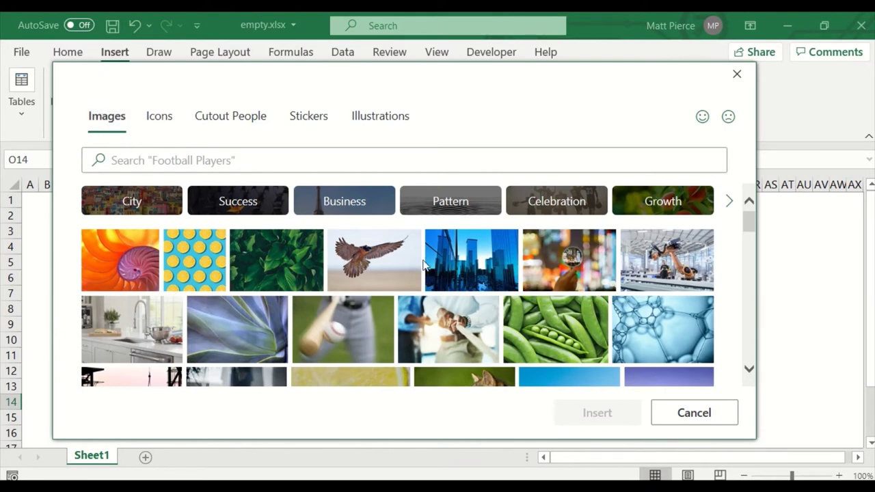
- Search the stock icons for "computer", and clear the search term
{"action": "left_click", "coordinate": [160, 117]}
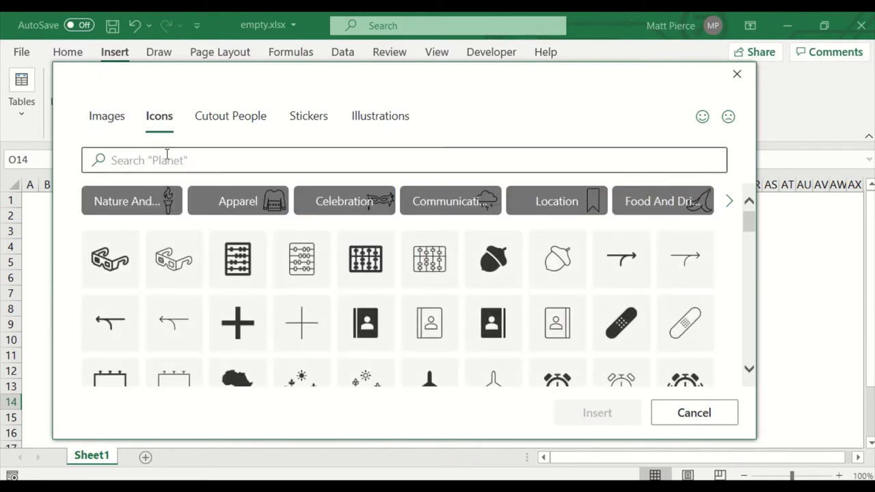
{"action": "left_click", "coordinate": [206, 161]}
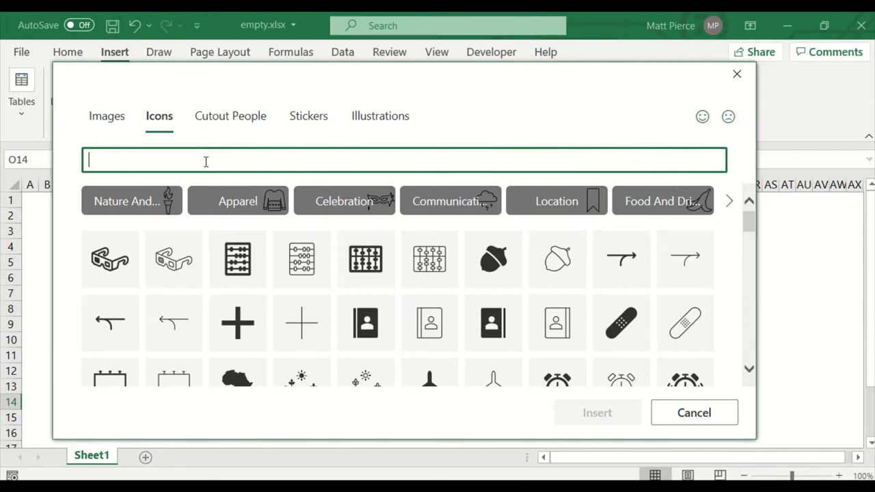
{"action": "type", "text": "computer"}
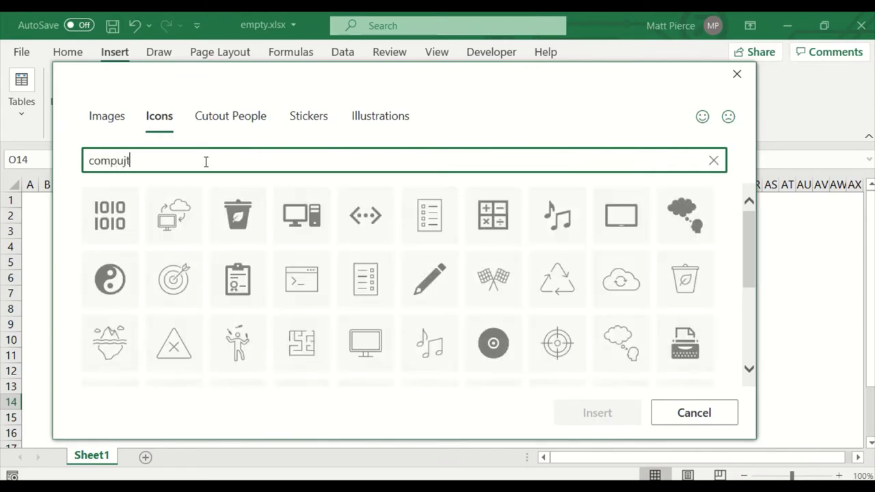
{"action": "key", "text": "BackSpace"}
{"action": "key", "text": "BackSpace"}
{"action": "key", "text": "BackSpace"}
{"action": "type", "text": "ter"}
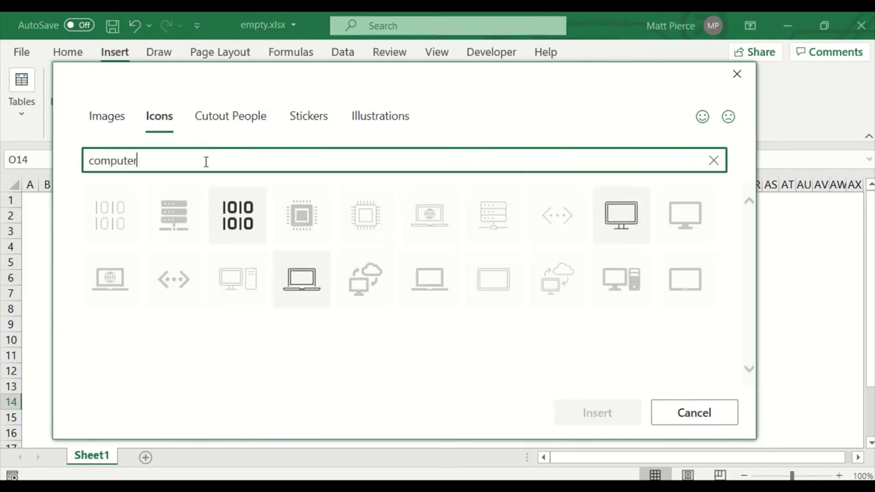
{"action": "double_click", "coordinate": [206, 161]}
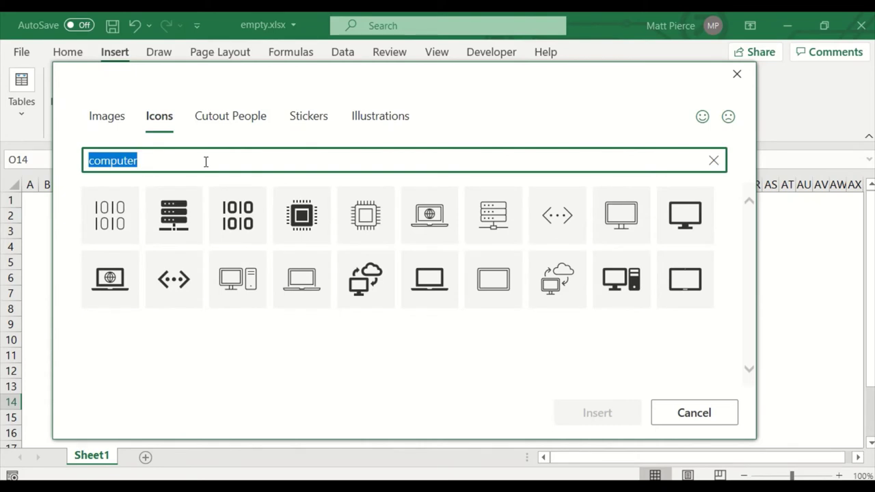
{"action": "key", "text": "BackSpace"}
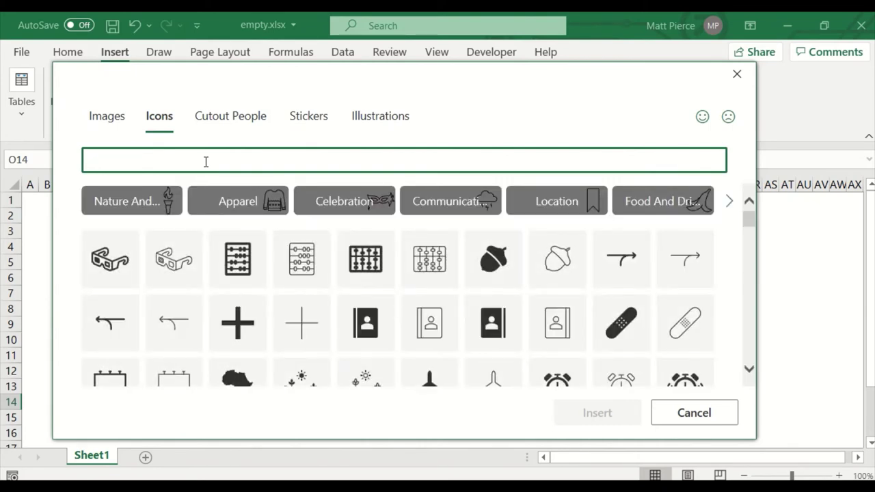
- Search the stock icons for "weather" and insert the two moon phase icons with hatched shading on one side
{"action": "type", "text": "weather"}
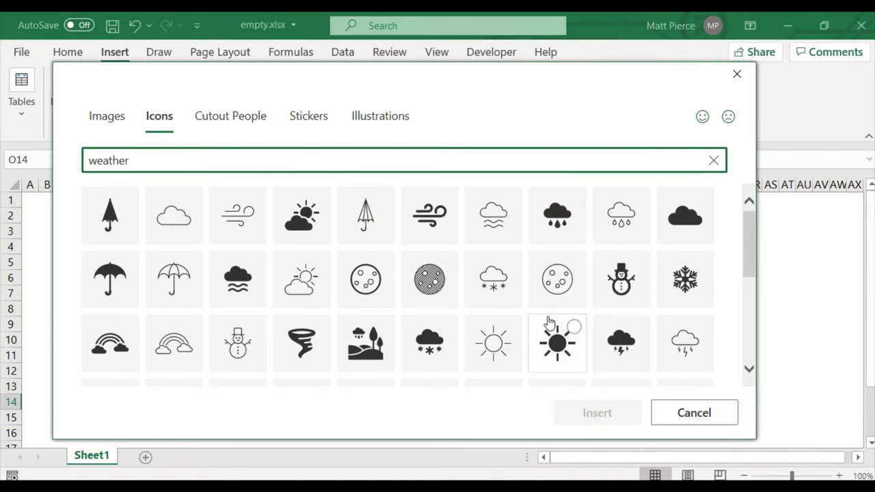
{"action": "left_click_drag", "start_coordinate": [748, 248], "coordinate": [743, 356]}
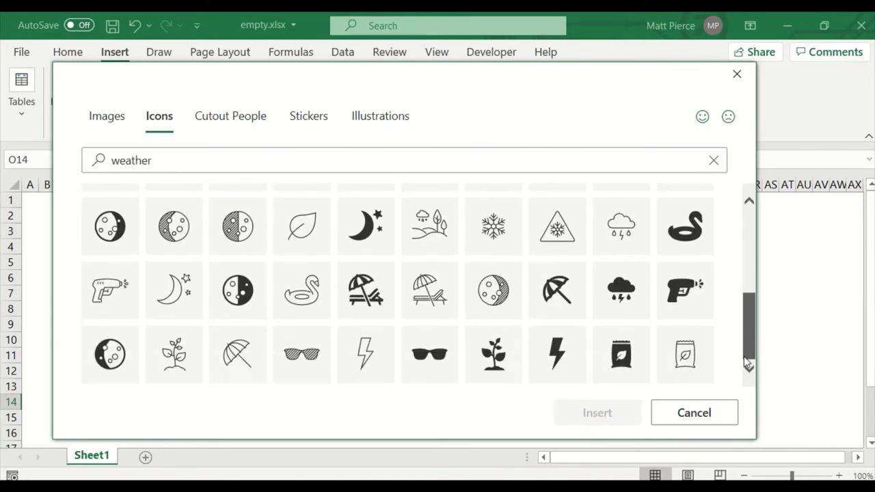
{"action": "left_click", "coordinate": [239, 236]}
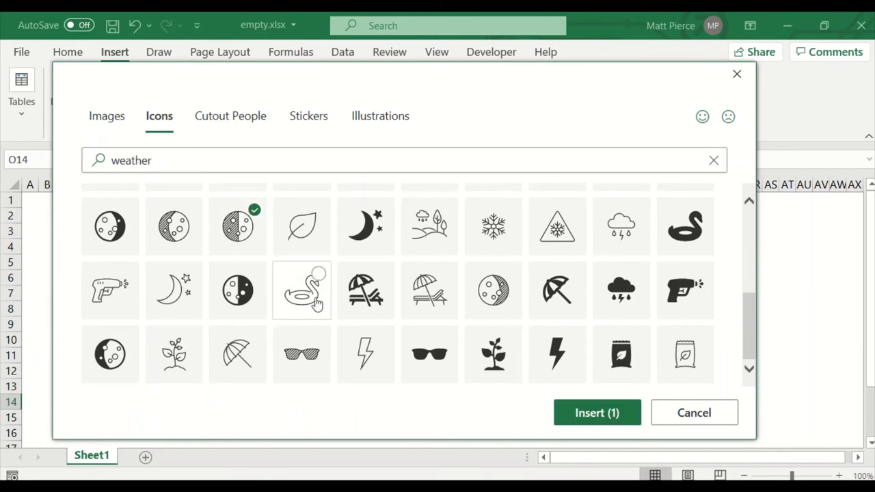
{"action": "left_click", "coordinate": [175, 241]}
{"action": "left_click", "coordinate": [597, 413]}
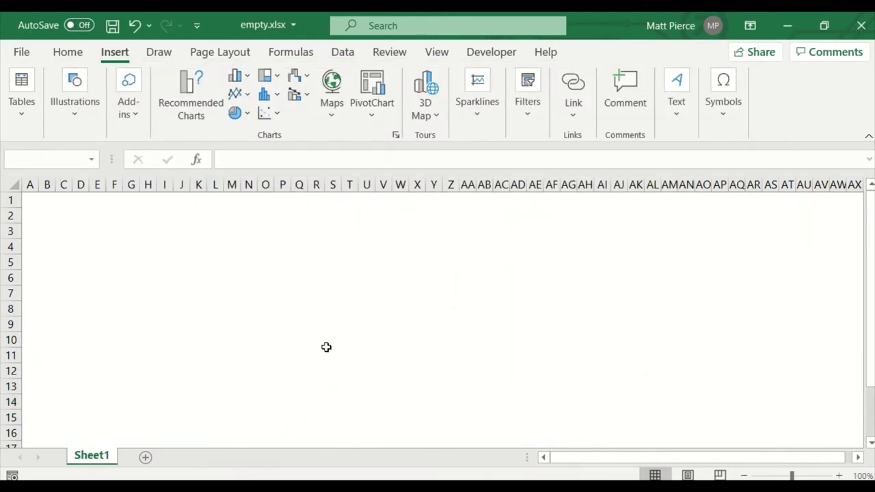
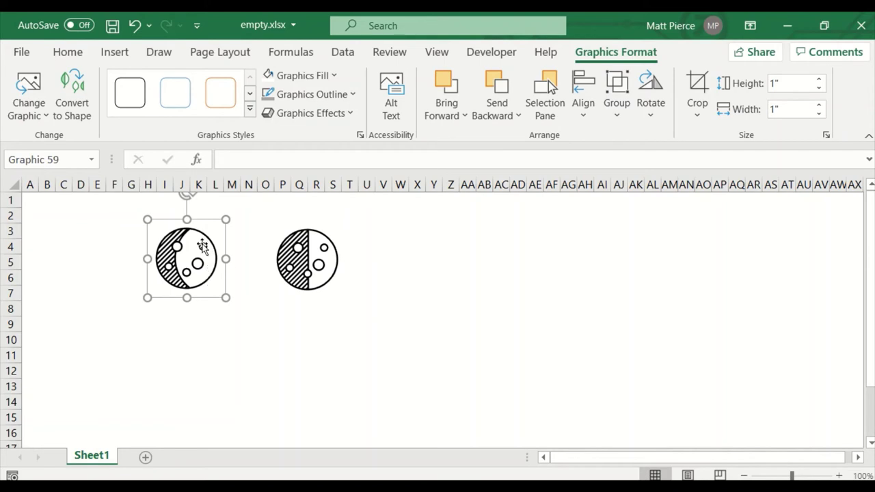
{"action": "left_click", "coordinate": [290, 269], "text": "ctrl"}
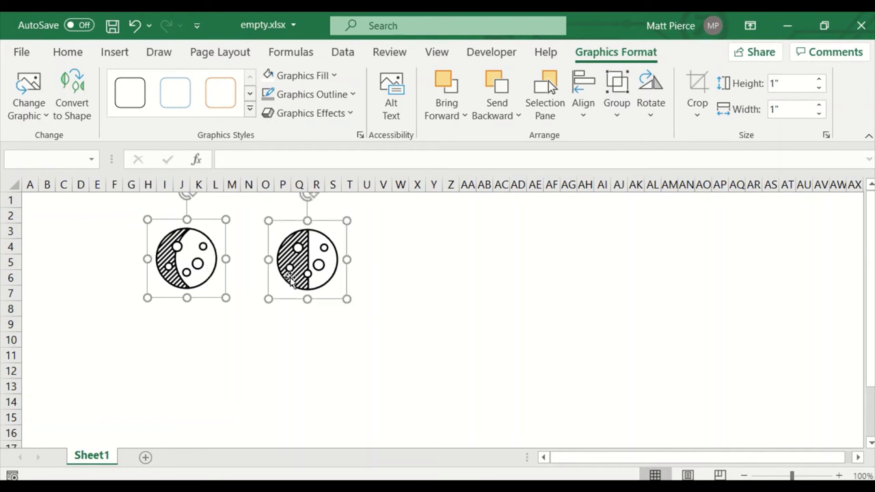
{"action": "key", "text": "="}
{"action": "key", "text": "Return"}
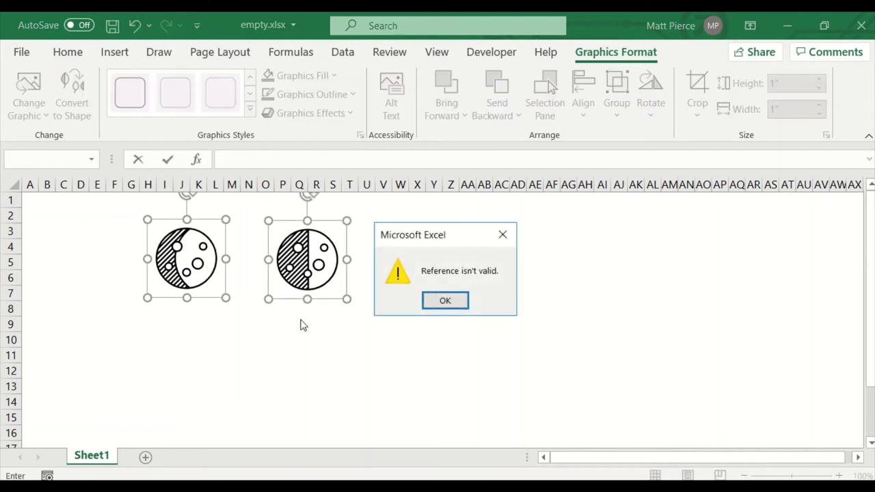
{"action": "left_click", "coordinate": [444, 299]}
{"action": "key", "text": "Return"}
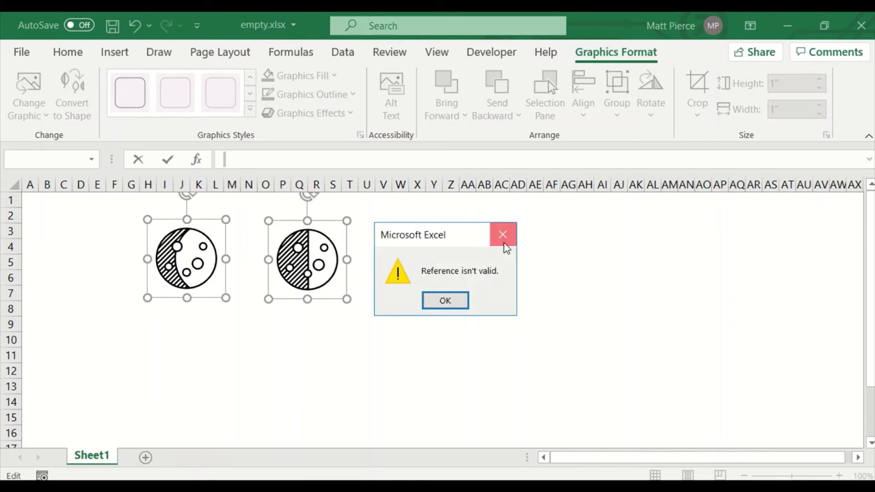
{"action": "key", "text": "Escape"}
{"action": "key", "text": "Escape"}
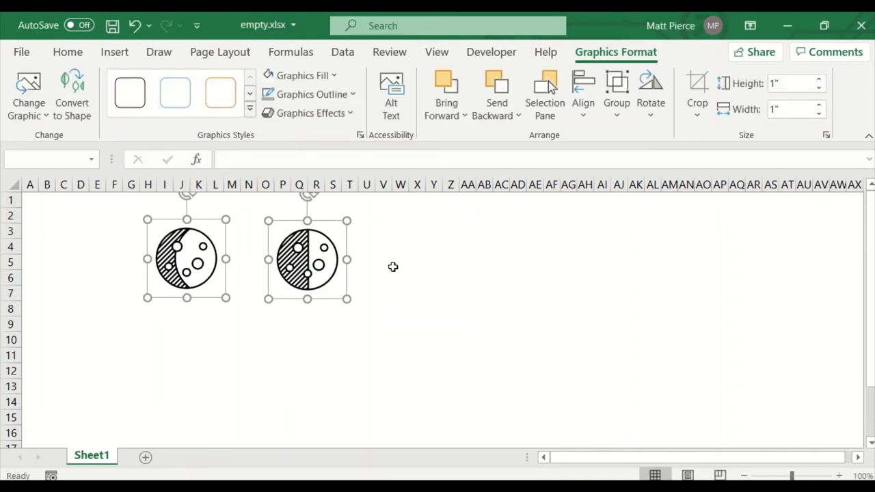
- Select both moon icons together and move them down about three rows
{"action": "left_click", "coordinate": [231, 278]}
{"action": "left_click", "coordinate": [206, 274]}
{"action": "left_click", "coordinate": [290, 274], "text": "ctrl"}
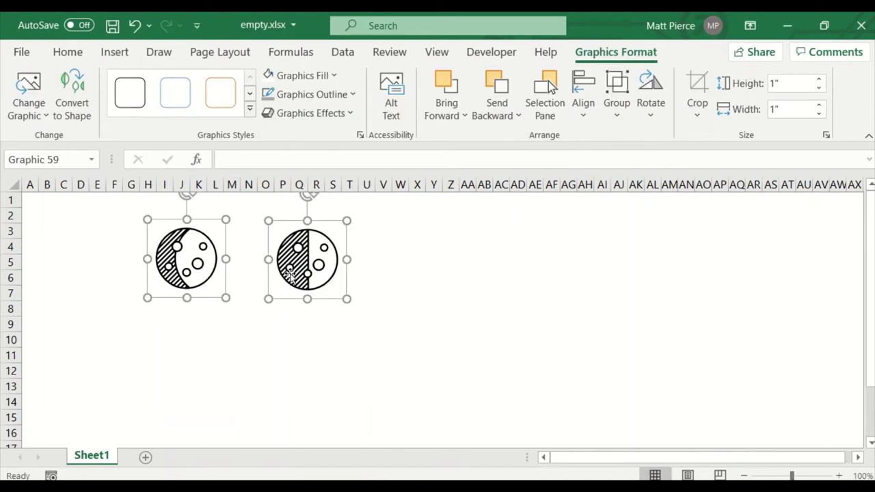
{"action": "left_click_drag", "start_coordinate": [290, 273], "coordinate": [294, 317]}
{"action": "left_click", "coordinate": [241, 241]}
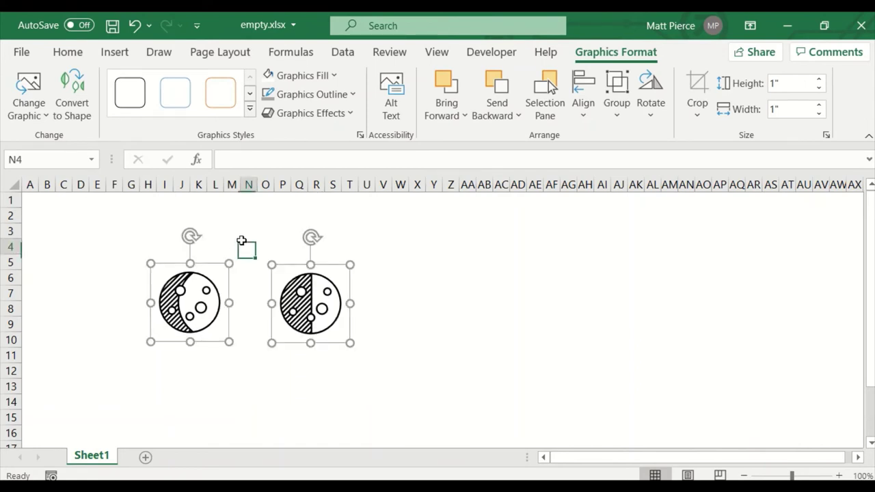
- Rotate both moon icons together counterclockwise so their hatched sides face down and to the left, and deselect them
{"action": "left_click", "coordinate": [198, 283]}
{"action": "key", "text": "ctrl+a"}
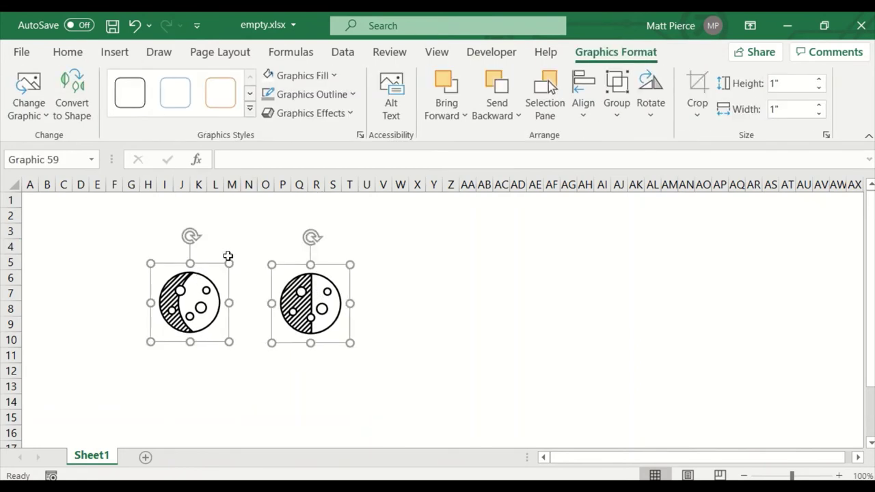
{"action": "left_click_drag", "start_coordinate": [191, 237], "coordinate": [150, 246]}
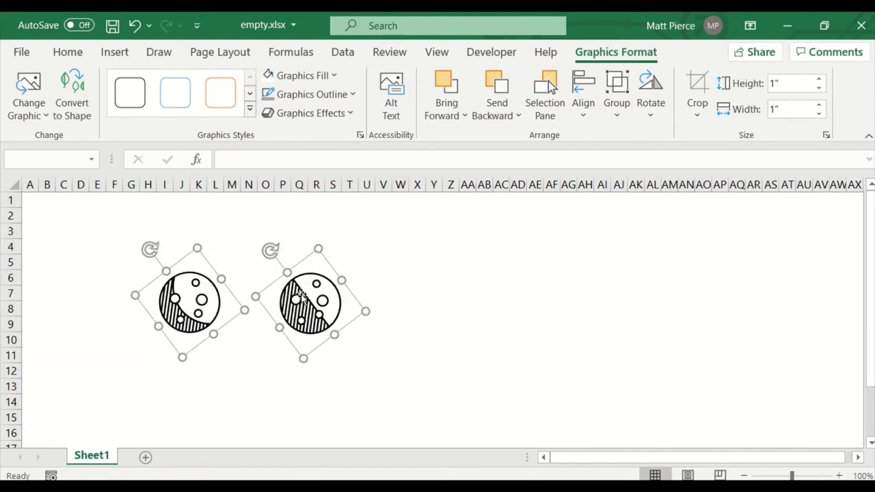
{"action": "left_click", "coordinate": [451, 326]}
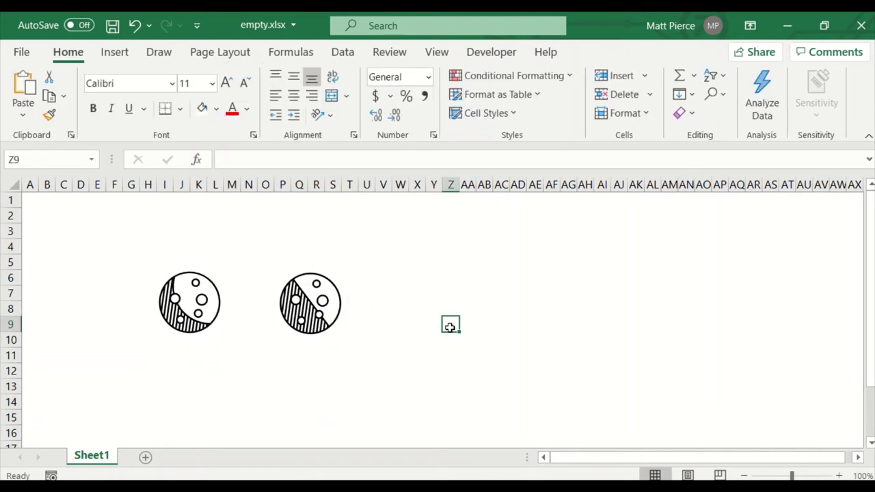
- Give the left moon icon a dark red outline from the standard colors
{"action": "left_click", "coordinate": [200, 271]}
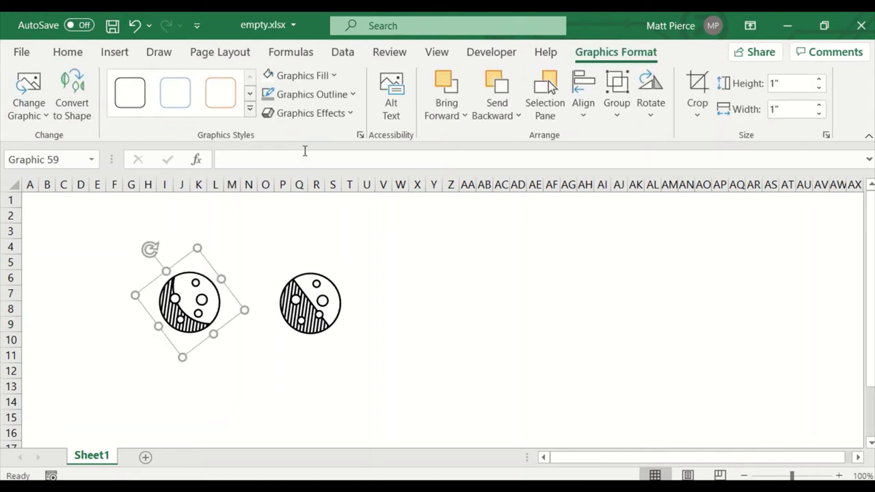
{"action": "left_click", "coordinate": [353, 95]}
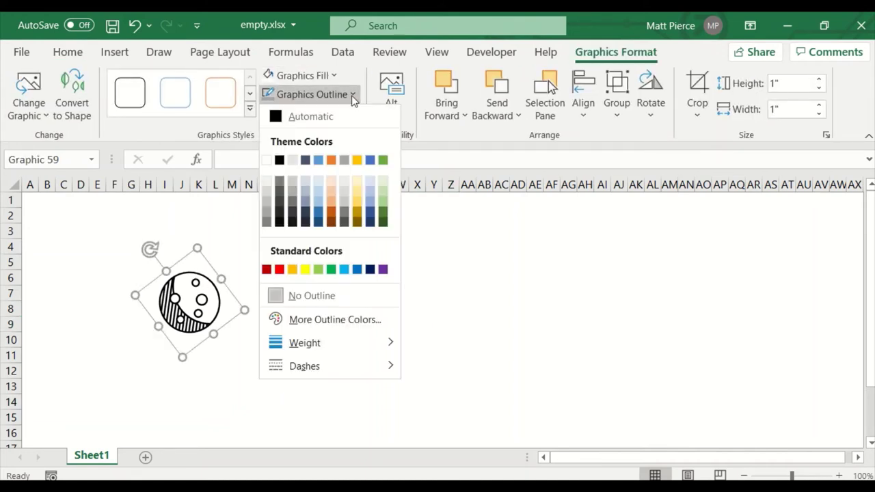
{"action": "left_click", "coordinate": [270, 270]}
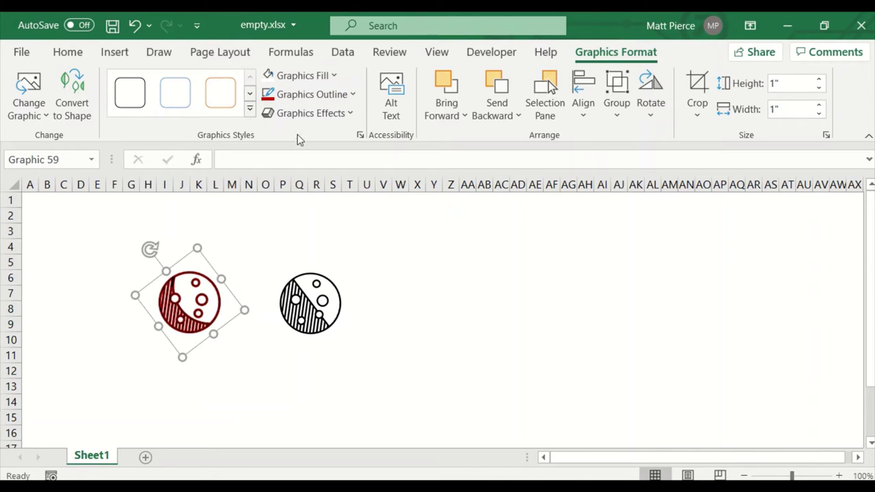
- Try a different fill color on the dark red outlined moon icon, and undo the fill
{"action": "left_click", "coordinate": [333, 75]}
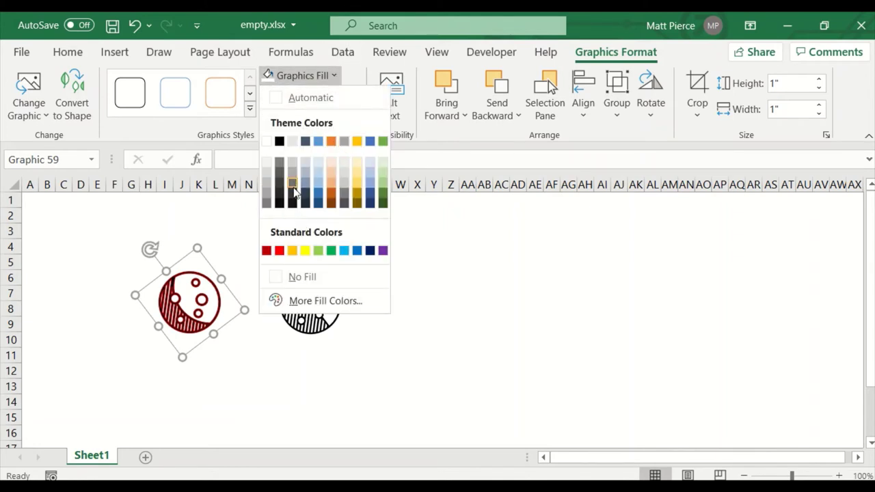
{"action": "left_click", "coordinate": [266, 259]}
{"action": "key", "text": "ctrl+z"}
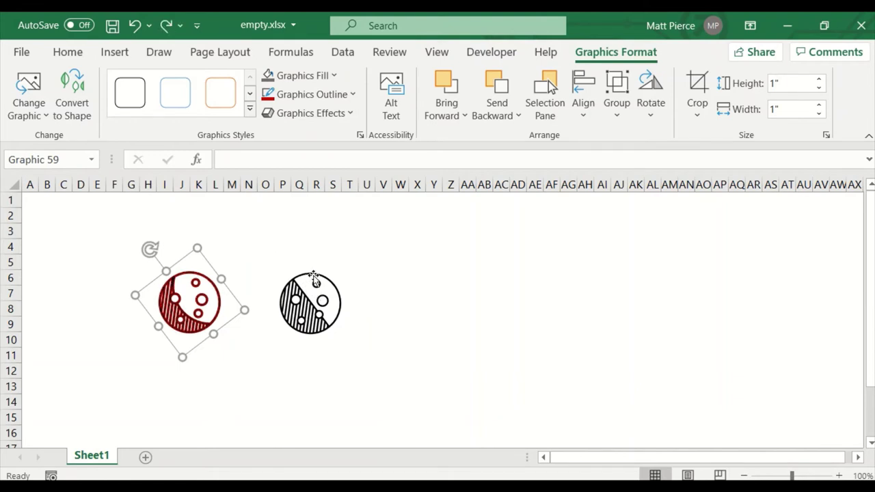
- Fill the left moon icon with standard yellow and deselect it
{"action": "left_click", "coordinate": [332, 79]}
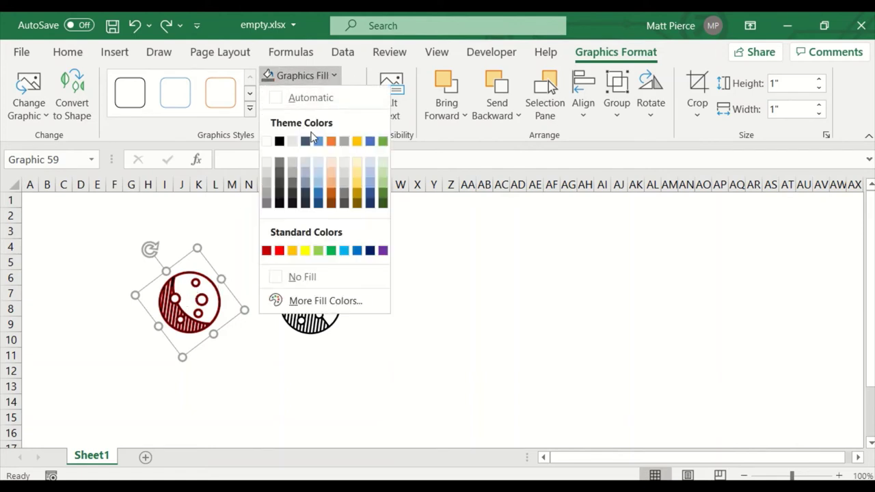
{"action": "left_click", "coordinate": [305, 250]}
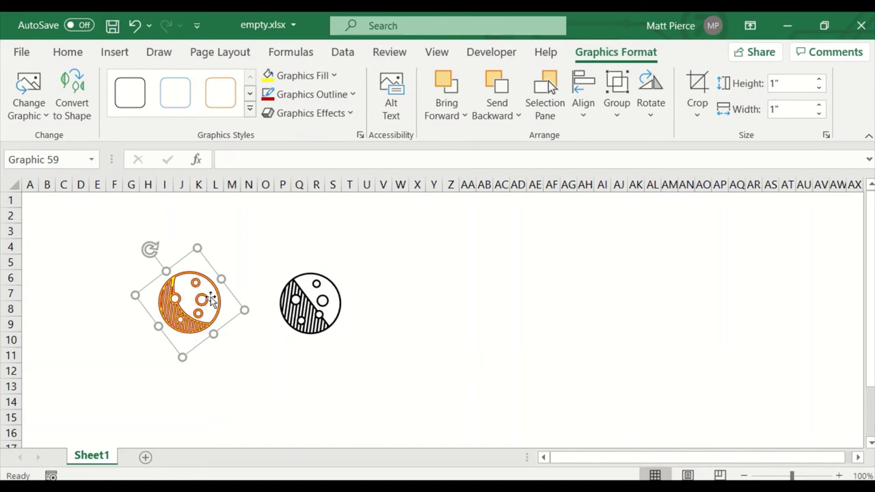
{"action": "left_click", "coordinate": [282, 247]}
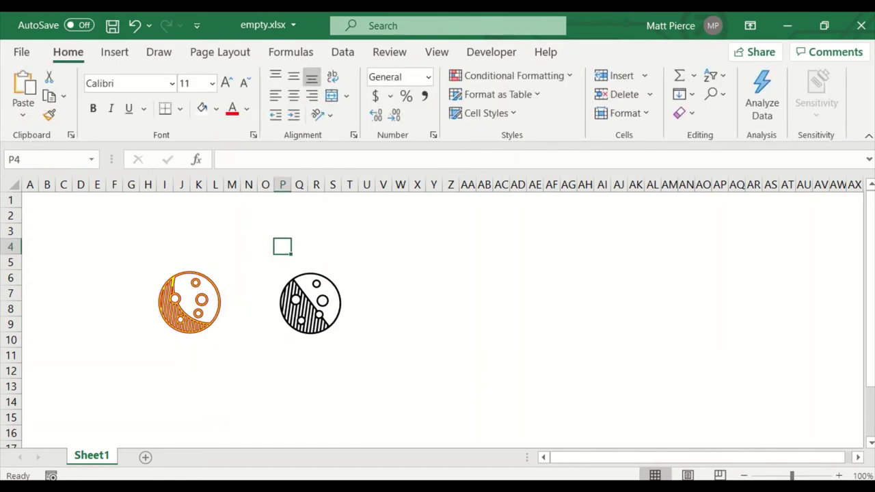
- Insert the Cutout People stock picture of the woman holding a blank whiteboard, and look over its full size
{"action": "left_click", "coordinate": [116, 54]}
{"action": "left_click", "coordinate": [76, 103]}
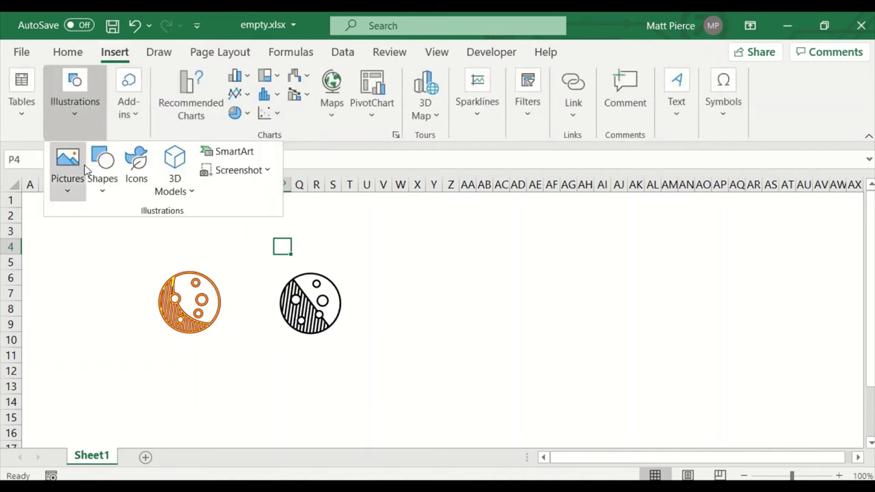
{"action": "left_click", "coordinate": [136, 179]}
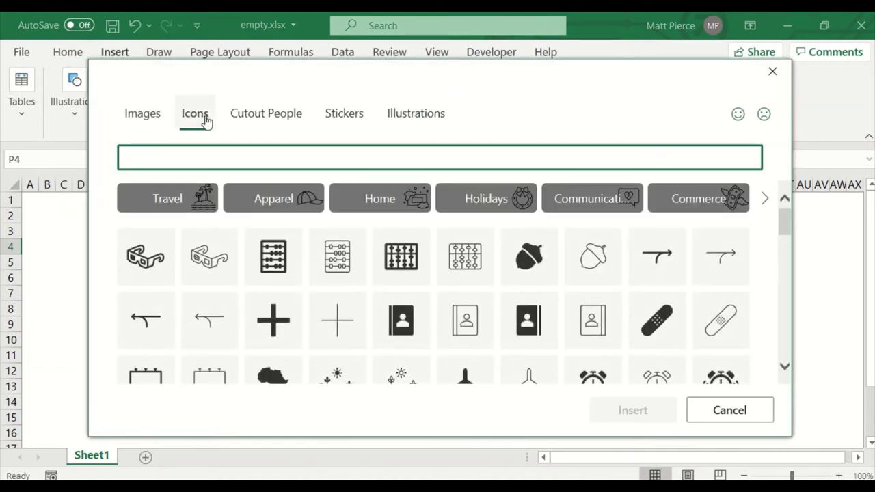
{"action": "left_click", "coordinate": [265, 117]}
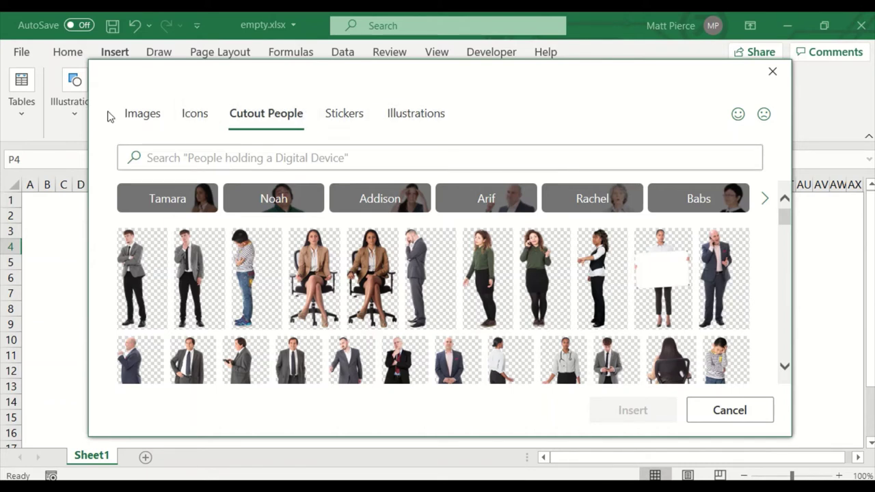
{"action": "left_click", "coordinate": [663, 283]}
{"action": "left_click", "coordinate": [641, 413]}
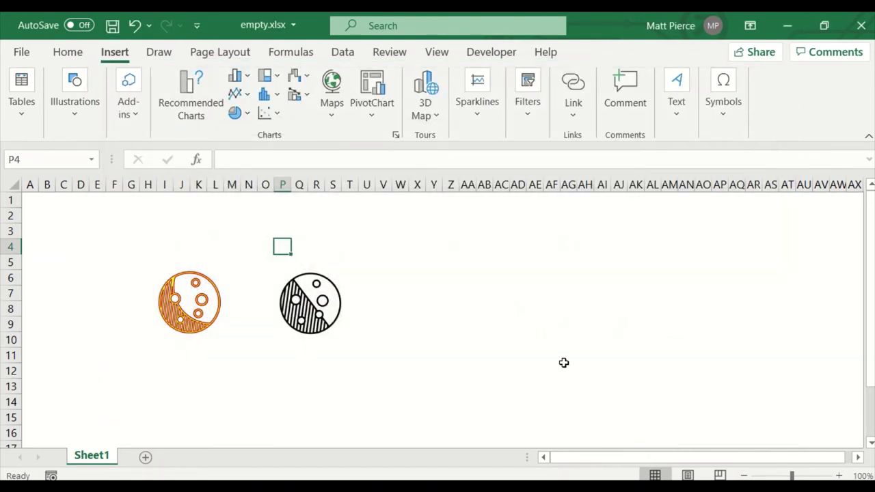
{"action": "scroll", "coordinate": [561, 347], "scroll_direction": "down", "scroll_amount": 2}
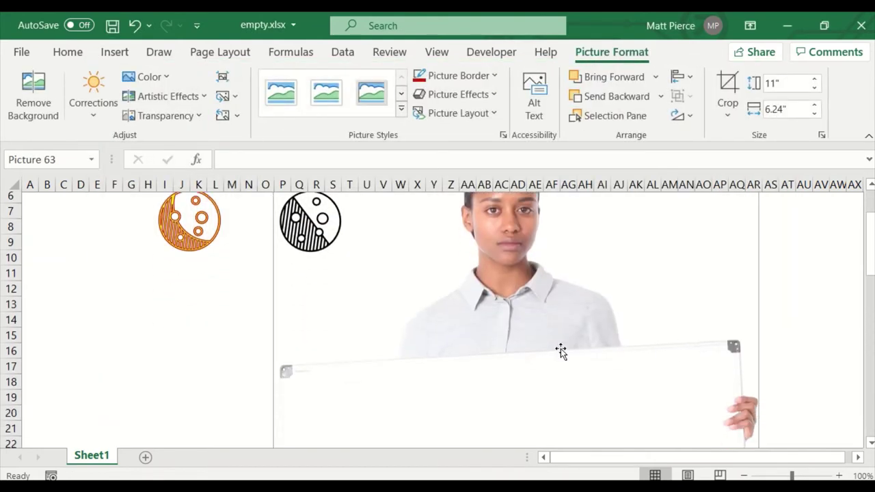
{"action": "scroll", "coordinate": [561, 350], "scroll_direction": "down", "scroll_amount": 2}
{"action": "scroll", "coordinate": [561, 354], "scroll_direction": "up", "scroll_amount": 4}
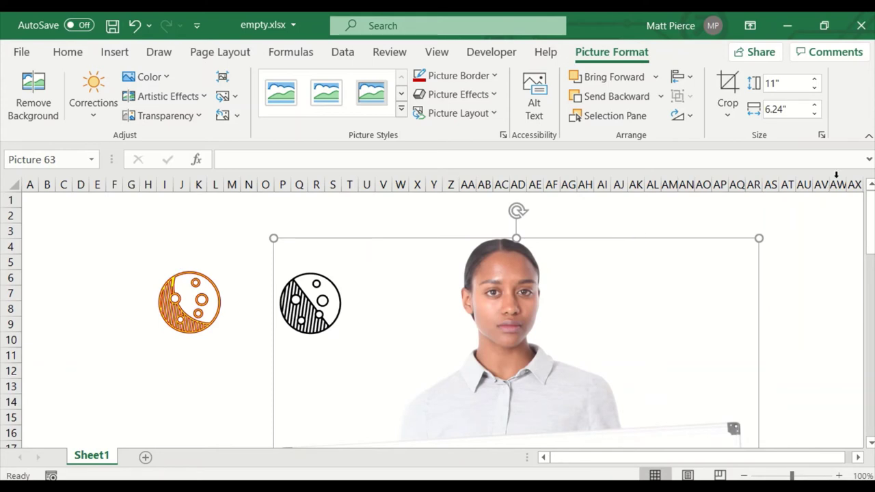
- Collapse the ribbon for more sheet space and delete the recolored moon icon
{"action": "left_click", "coordinate": [869, 135]}
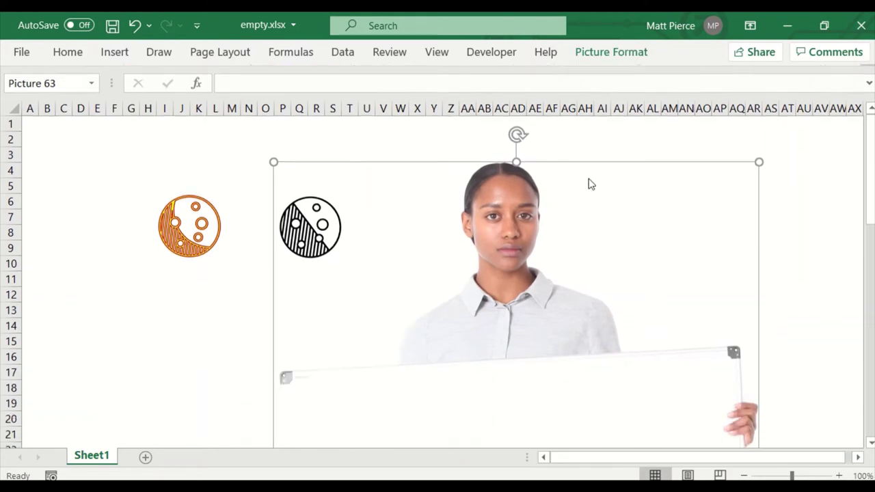
{"action": "left_click", "coordinate": [213, 248]}
{"action": "key", "text": "Delete"}
- Try to delete the black moon icon overlapped by the woman's picture, and undo the deletion
{"action": "left_click", "coordinate": [283, 239]}
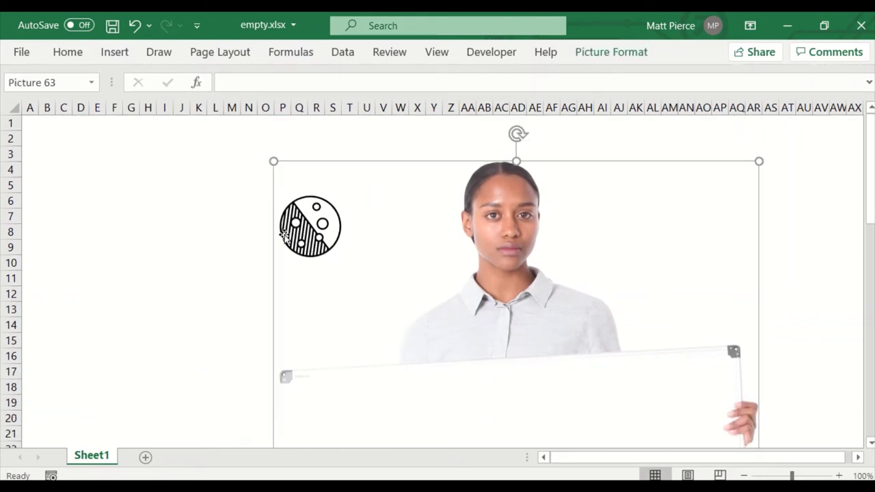
{"action": "key", "text": "Delete"}
{"action": "key", "text": "ctrl+z"}
- Move the woman's picture to the right, clear of the black moon icon, and delete that icon
{"action": "left_click_drag", "start_coordinate": [401, 227], "coordinate": [495, 204]}
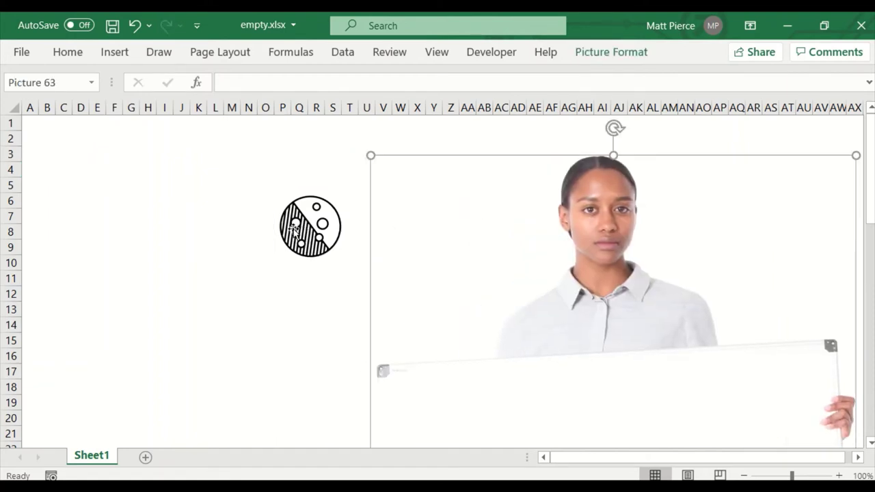
{"action": "left_click", "coordinate": [308, 240]}
{"action": "key", "text": "Delete"}
- Move the woman's picture to the top of the sheet starting at column G, and shrink it to end around column AC
{"action": "left_click", "coordinate": [449, 233]}
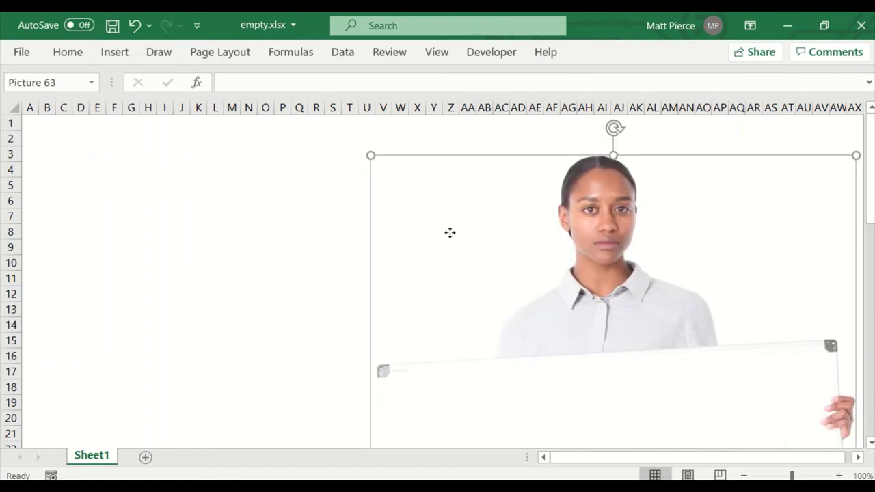
{"action": "left_click_drag", "start_coordinate": [449, 233], "coordinate": [209, 184]}
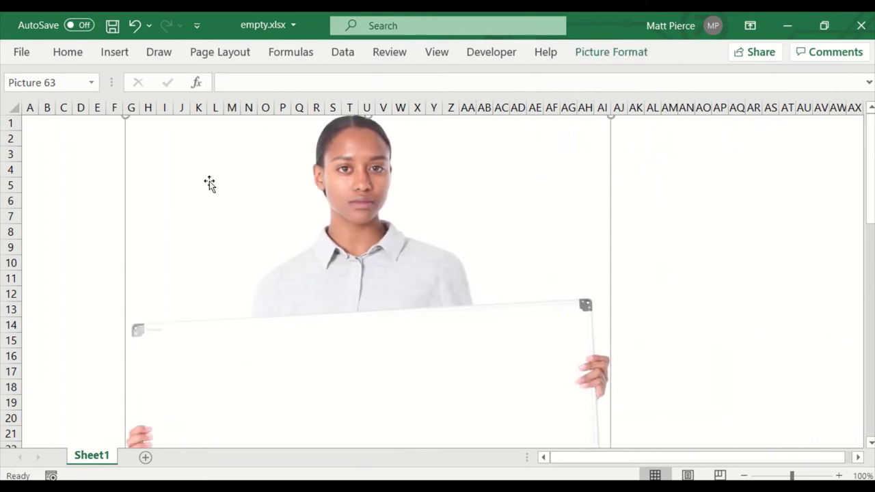
{"action": "scroll", "coordinate": [640, 344], "scroll_direction": "down", "scroll_amount": 10}
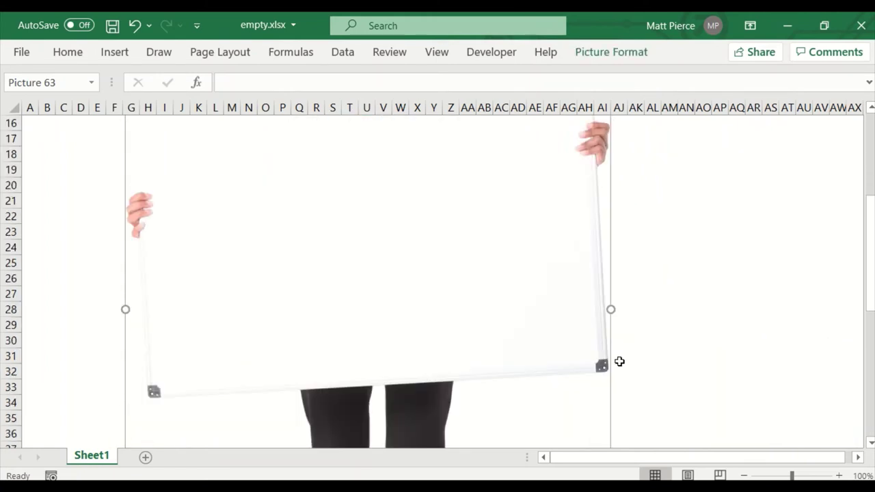
{"action": "scroll", "coordinate": [612, 395], "scroll_direction": "down", "scroll_amount": 4}
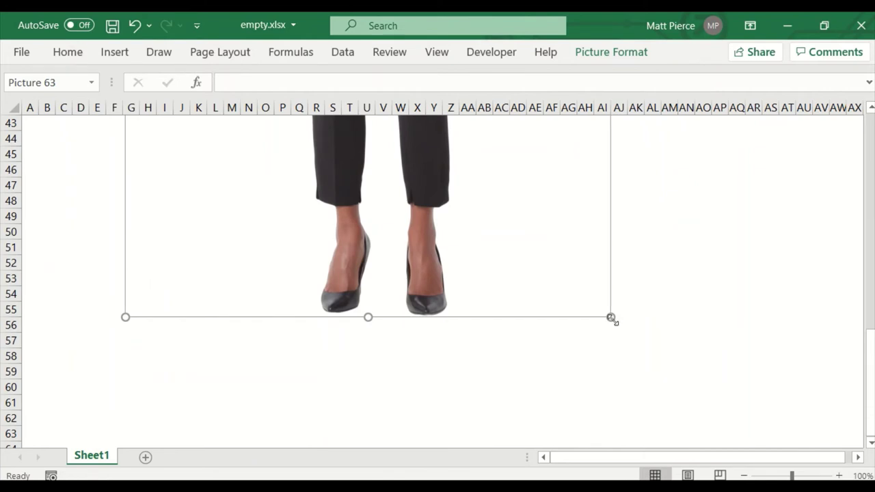
{"action": "left_click_drag", "start_coordinate": [610, 318], "coordinate": [414, 159]}
{"action": "scroll", "coordinate": [467, 342], "scroll_direction": "up", "scroll_amount": 5}
{"action": "scroll", "coordinate": [467, 342], "scroll_direction": "up", "scroll_amount": 8}
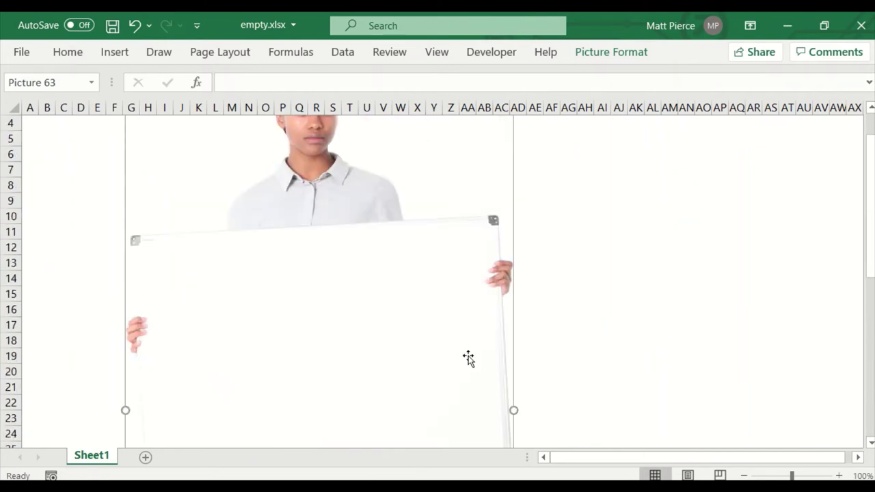
- Draw a text box across the blank whiteboard in the picture and enter "Hello World"
{"action": "scroll", "coordinate": [468, 356], "scroll_direction": "down", "scroll_amount": 1}
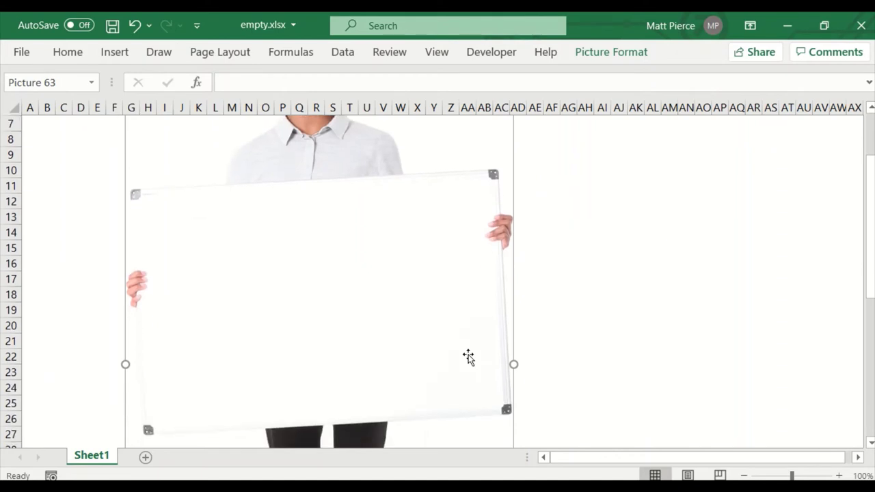
{"action": "left_click", "coordinate": [115, 54]}
{"action": "left_click", "coordinate": [76, 115]}
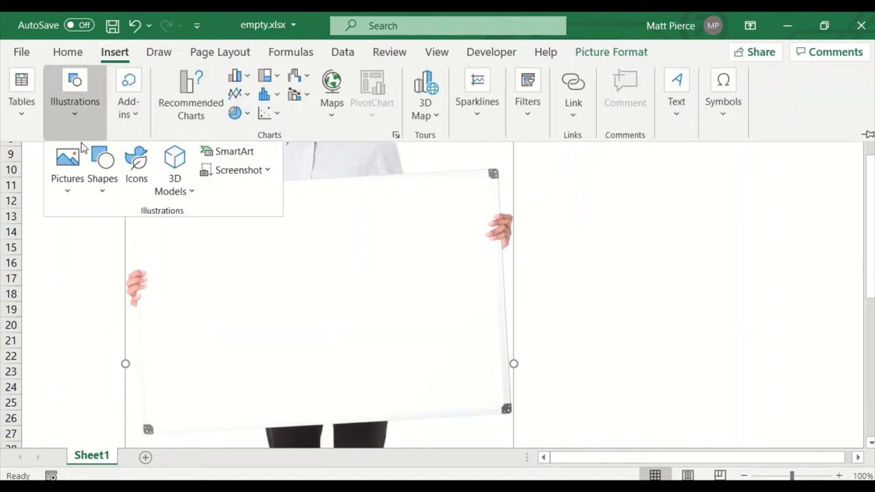
{"action": "left_click", "coordinate": [104, 188]}
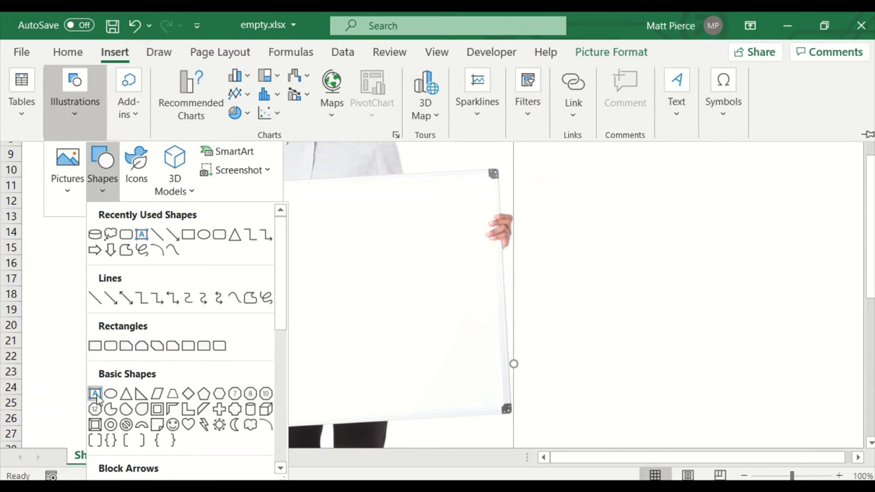
{"action": "left_click", "coordinate": [141, 235]}
{"action": "left_click_drag", "start_coordinate": [158, 213], "coordinate": [492, 398]}
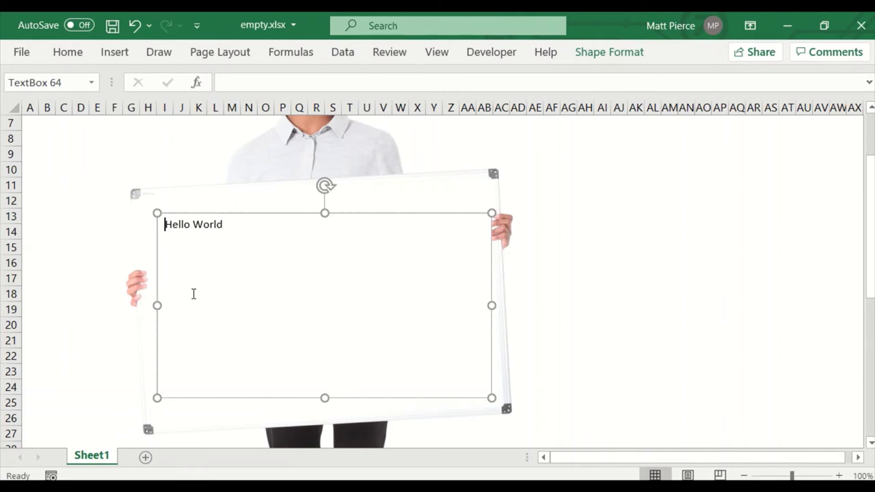
- Make all of the "Hello World" text in the whiteboard text box bold and red
{"action": "key", "text": "ctrl+a"}
{"action": "key", "text": "ctrl+b"}
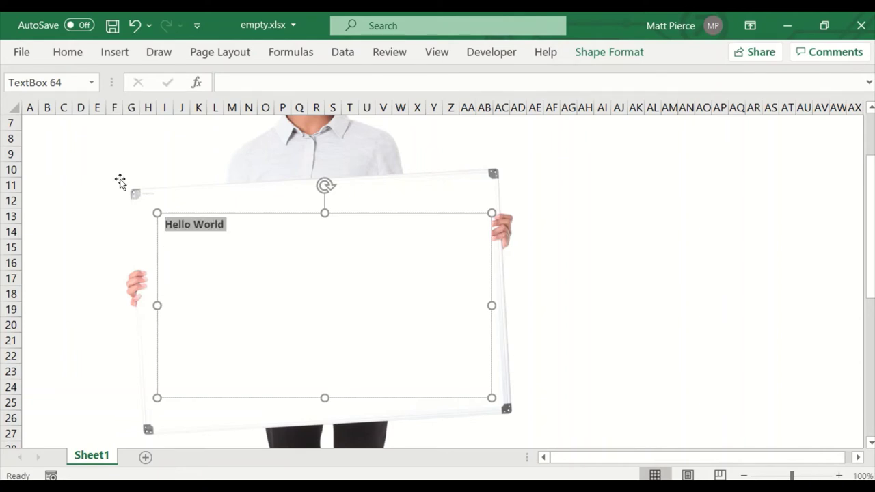
{"action": "left_click", "coordinate": [74, 54]}
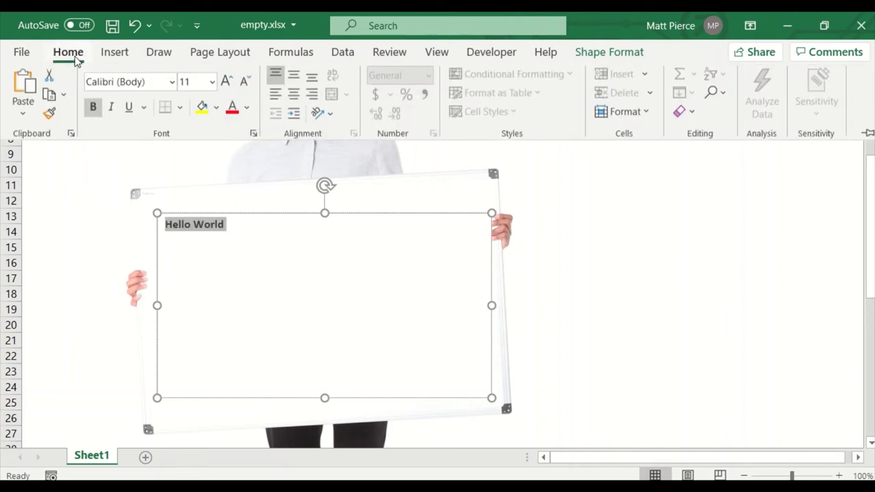
{"action": "left_click", "coordinate": [868, 136]}
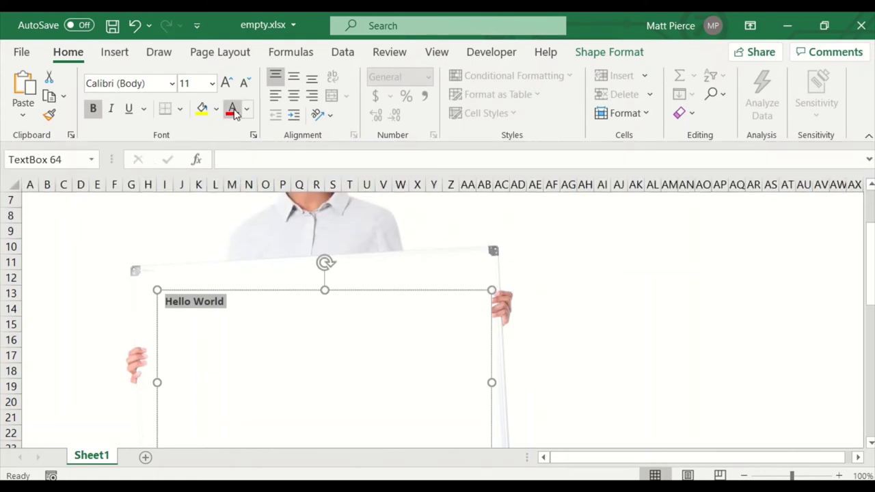
- Change the font of the "Hello World" text to Arial Black
{"action": "left_click", "coordinate": [172, 83]}
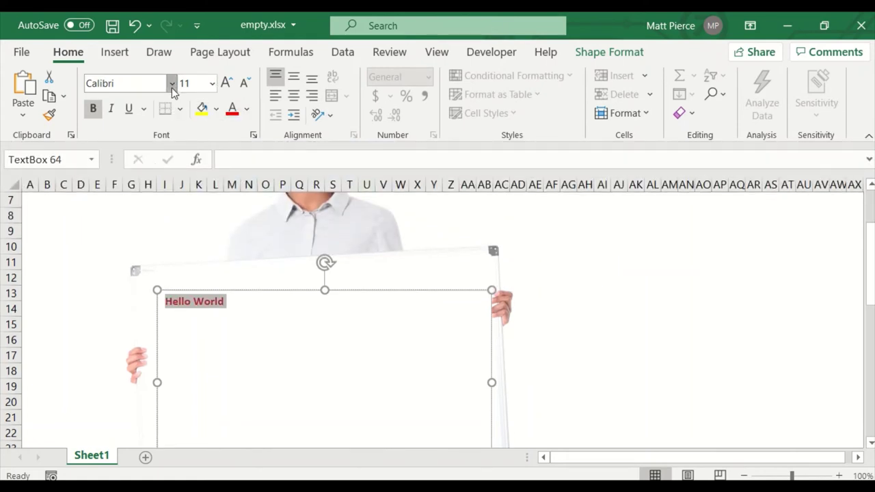
{"action": "scroll", "coordinate": [162, 250], "scroll_direction": "down", "scroll_amount": 3}
{"action": "scroll", "coordinate": [160, 146], "scroll_direction": "up", "scroll_amount": 3}
{"action": "scroll", "coordinate": [132, 258], "scroll_direction": "down", "scroll_amount": 2}
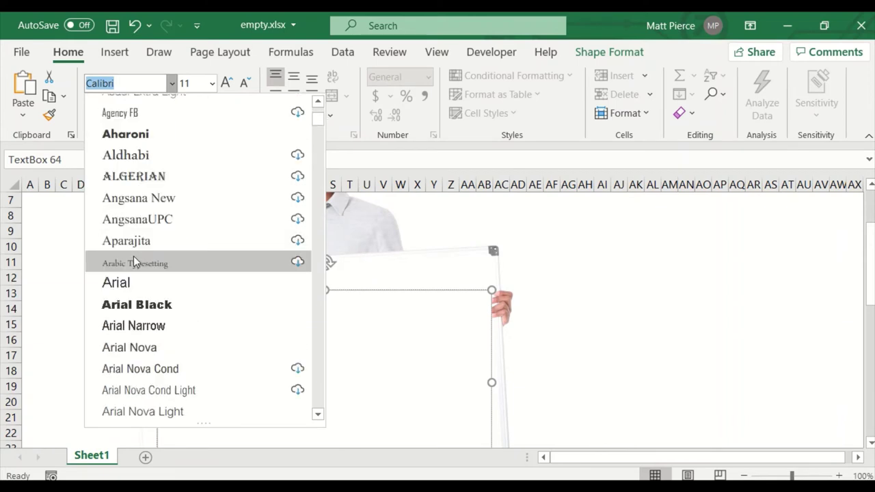
{"action": "left_click", "coordinate": [158, 304]}
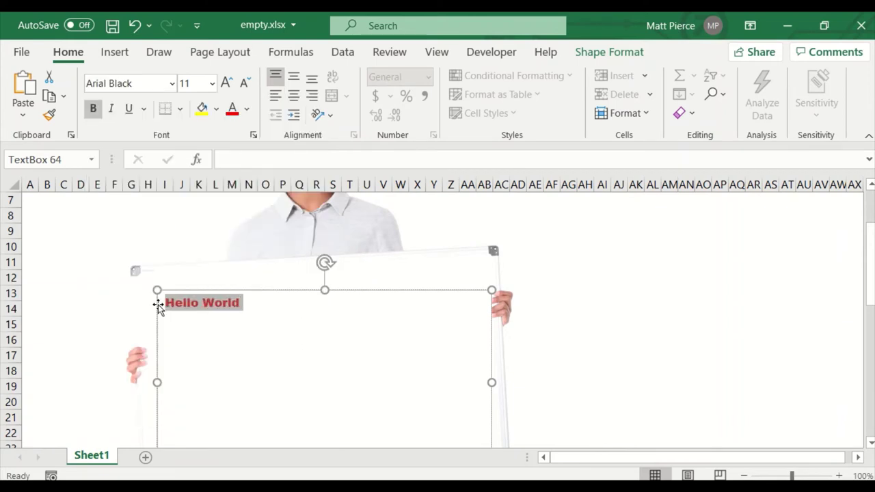
- Enlarge the "Hello World" text to font size 44 so it spans most of the text box's width
{"action": "left_click", "coordinate": [212, 84]}
{"action": "scroll", "coordinate": [203, 278], "scroll_direction": "down", "scroll_amount": 2}
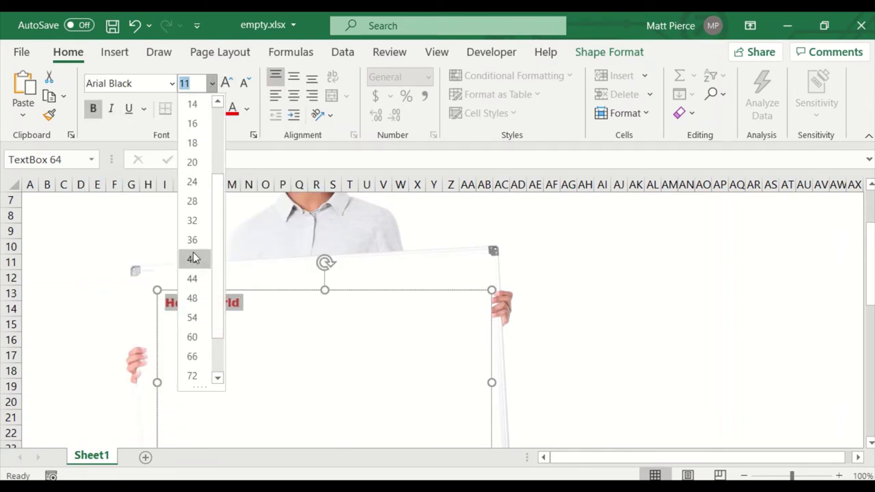
{"action": "left_click", "coordinate": [192, 220]}
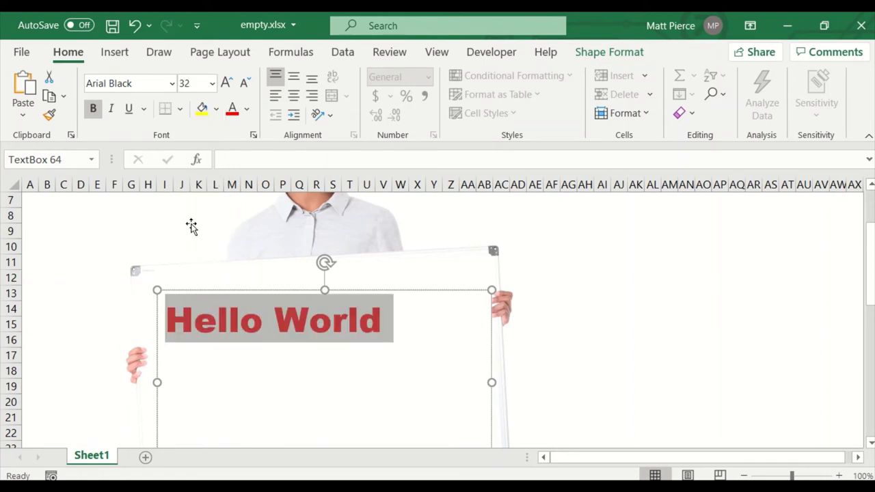
{"action": "left_click", "coordinate": [212, 83]}
{"action": "scroll", "coordinate": [205, 319], "scroll_direction": "down", "scroll_amount": 1}
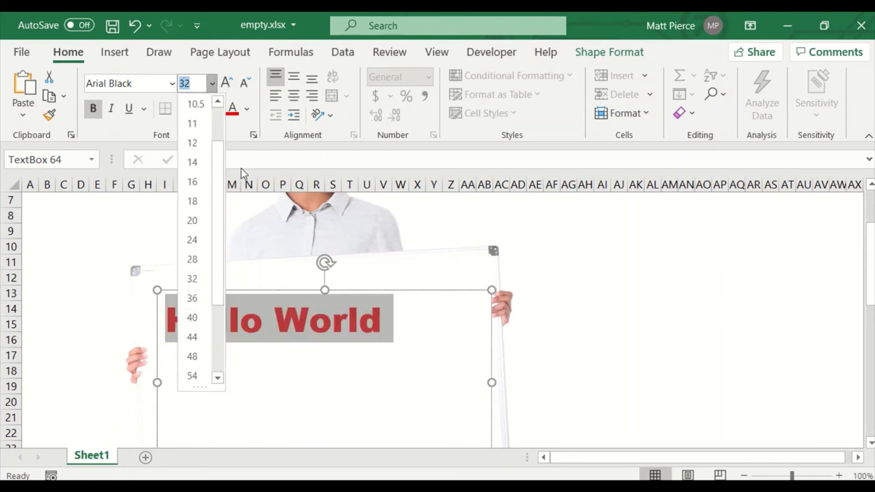
{"action": "left_click", "coordinate": [227, 84]}
{"action": "left_click", "coordinate": [227, 84]}
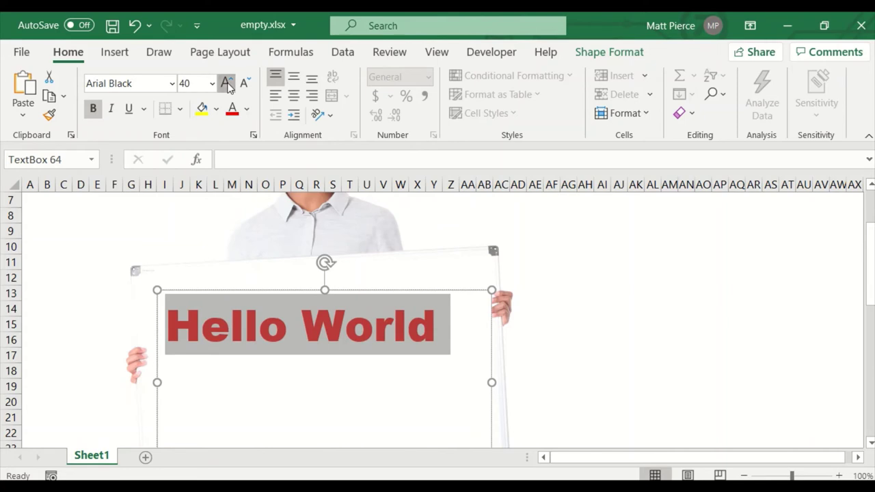
{"action": "left_click", "coordinate": [227, 85]}
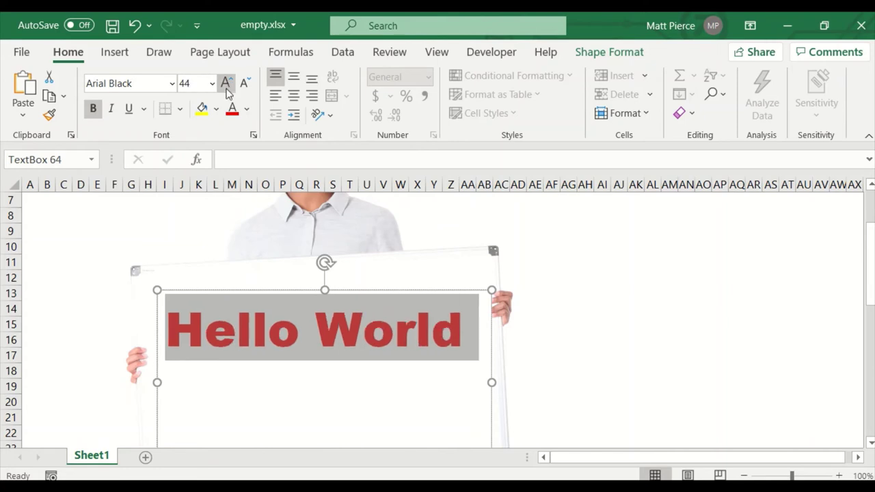
- Center the text horizontally and vertically in its box, and rotate the box slightly counterclockwise to match the whiteboard's tilt
{"action": "left_click", "coordinate": [293, 95]}
{"action": "left_click", "coordinate": [294, 76]}
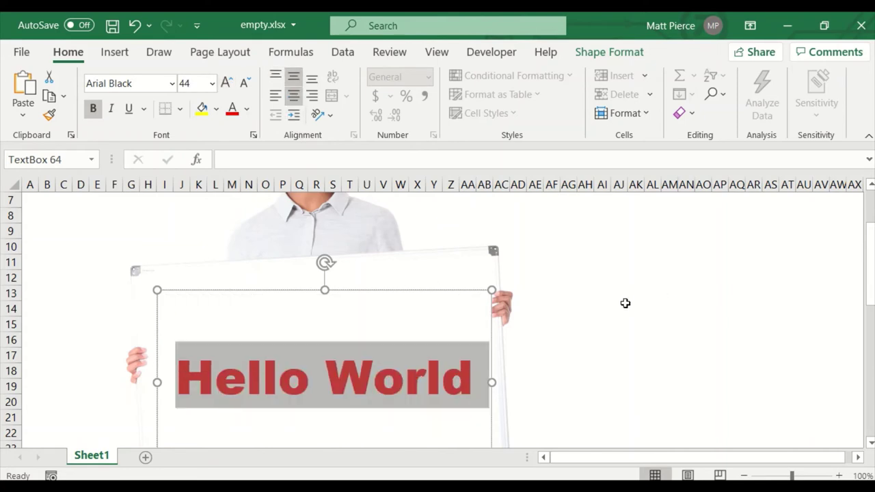
{"action": "scroll", "coordinate": [627, 307], "scroll_direction": "down", "scroll_amount": 1}
{"action": "scroll", "coordinate": [625, 307], "scroll_direction": "down", "scroll_amount": 1}
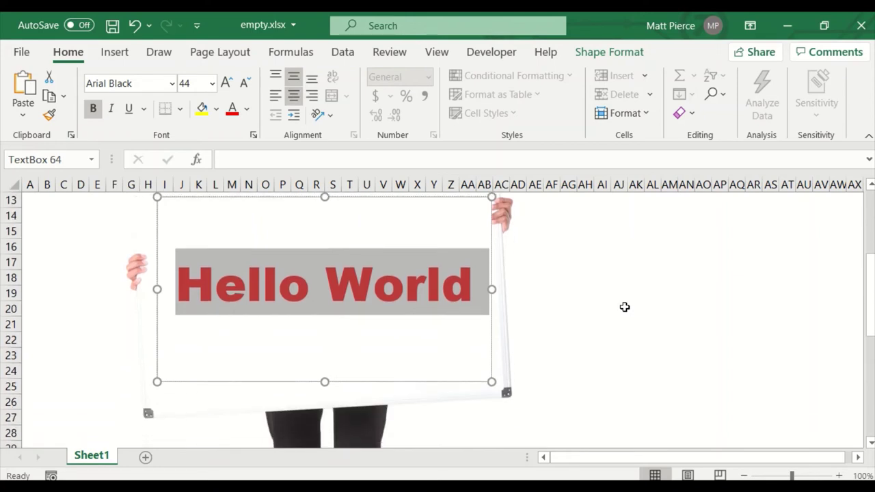
{"action": "scroll", "coordinate": [618, 309], "scroll_direction": "up", "scroll_amount": 1}
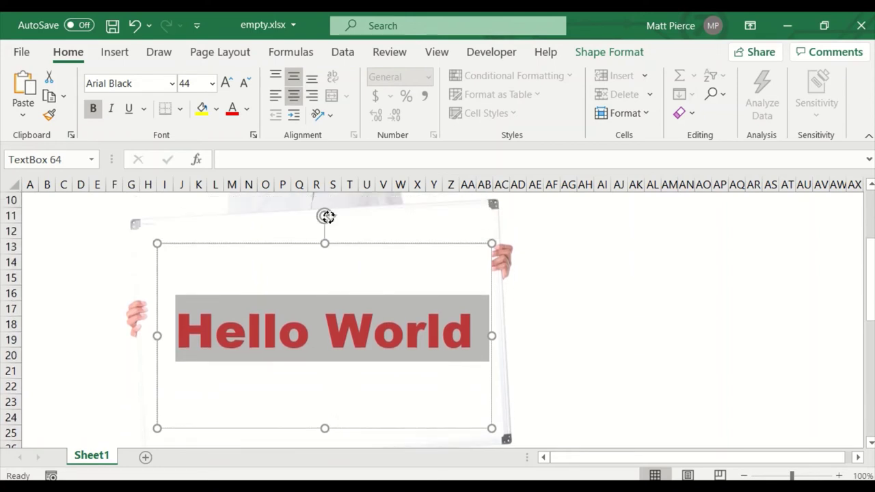
{"action": "left_click_drag", "start_coordinate": [327, 216], "coordinate": [320, 215]}
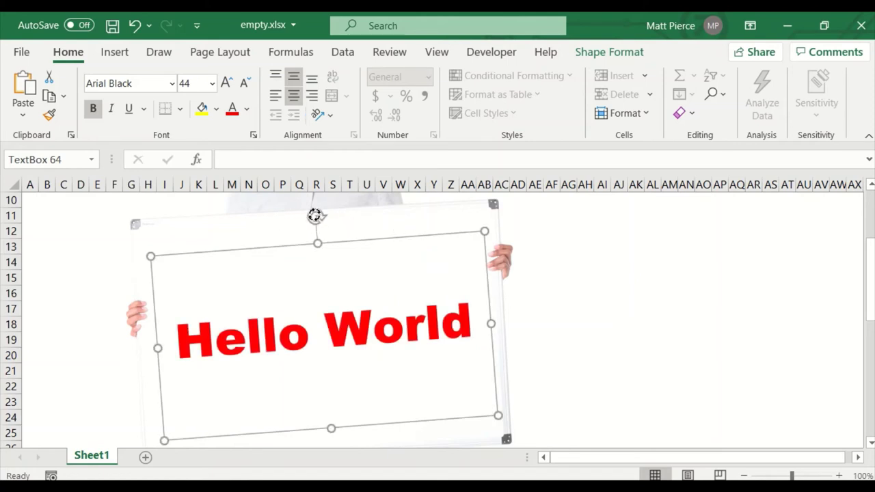
- Rotate the Hello World text box slightly clockwise to fit the tilted sign and set its outline to No line
{"action": "left_click_drag", "start_coordinate": [314, 216], "coordinate": [319, 216]}
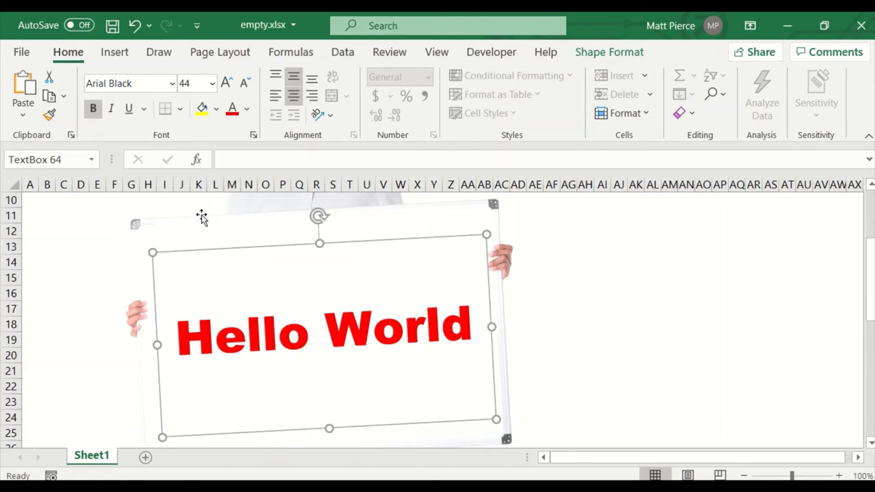
{"action": "left_click", "coordinate": [684, 293]}
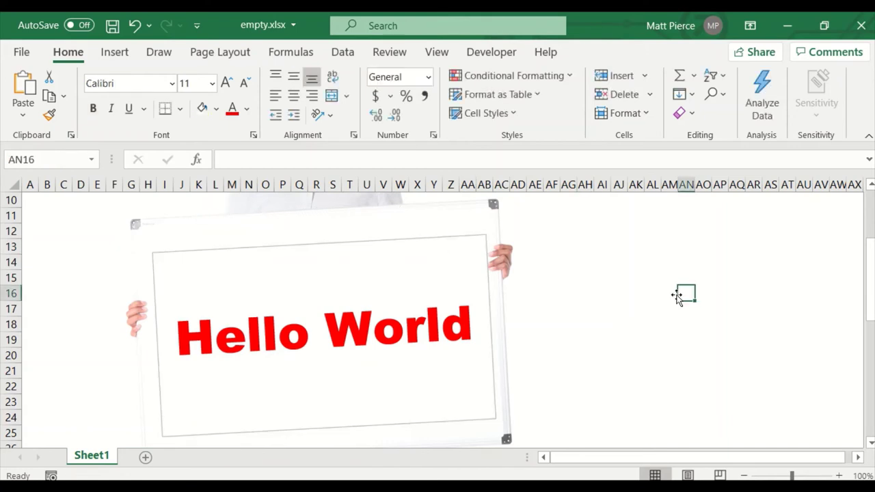
{"action": "left_click", "coordinate": [367, 245]}
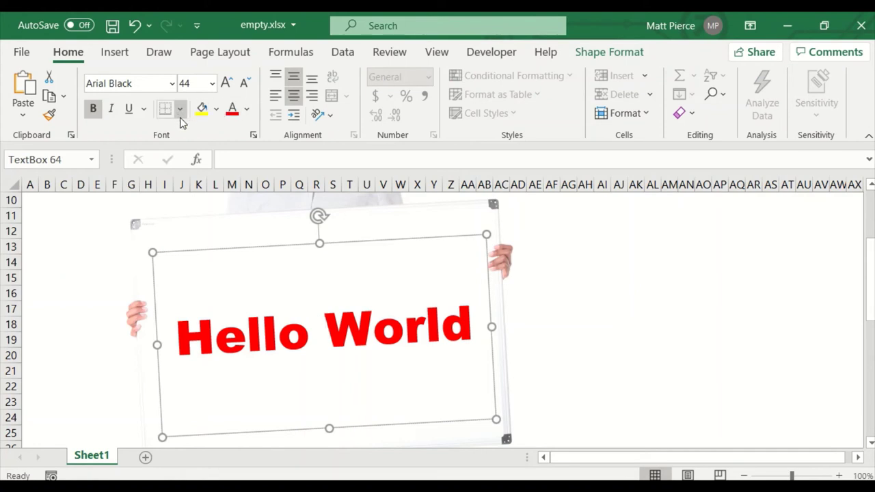
{"action": "right_click", "coordinate": [380, 241]}
{"action": "key", "text": "Escape"}
{"action": "key", "text": "ctrl+1"}
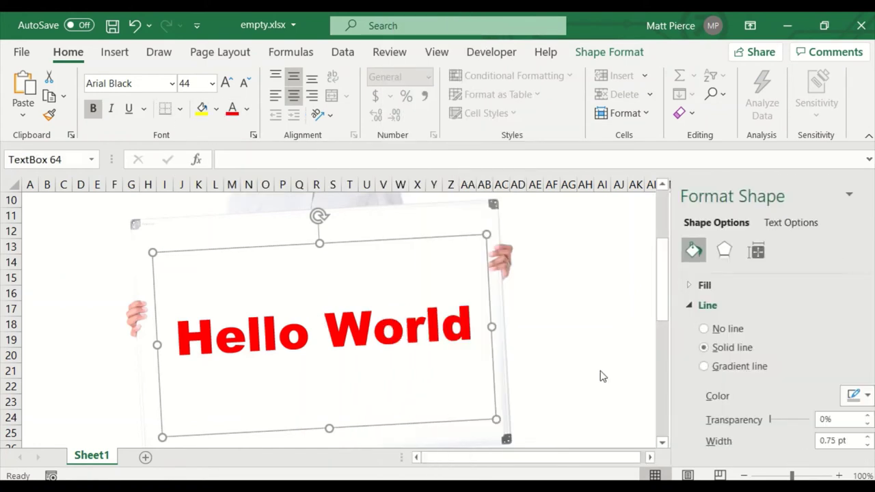
{"action": "left_click", "coordinate": [686, 329]}
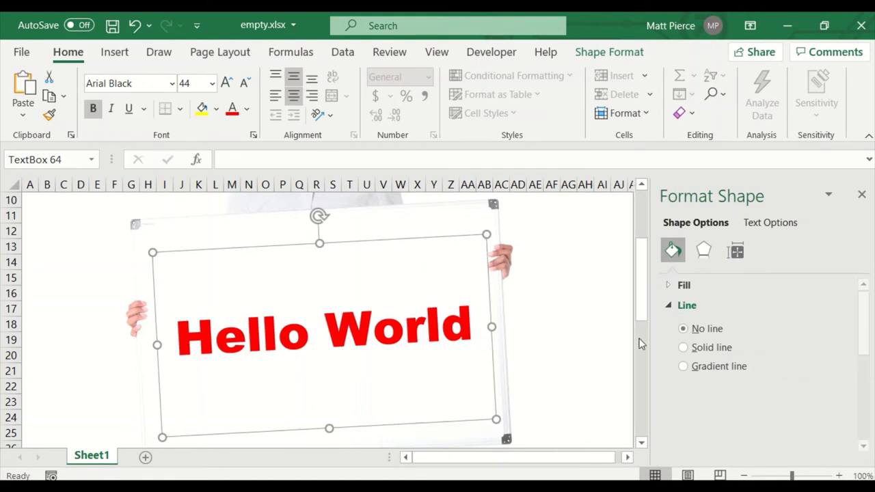
{"action": "left_click", "coordinate": [599, 339]}
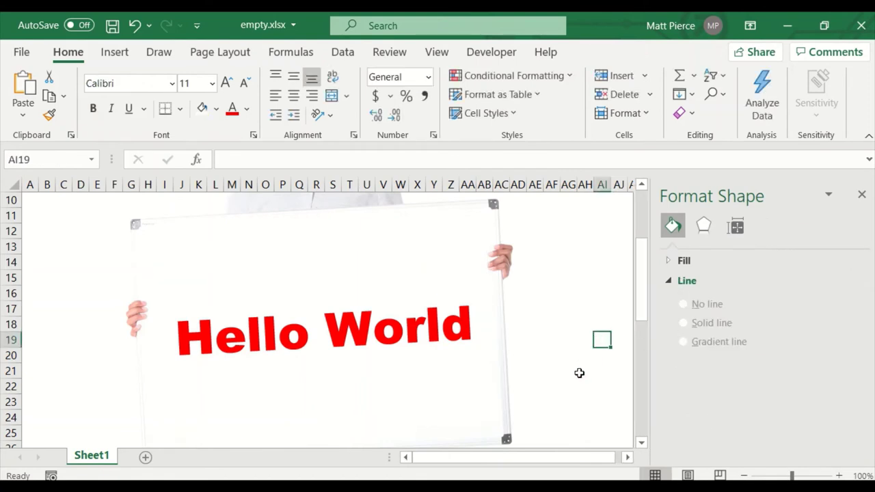
- Send the Hello World text box to the back, behind the picture, and shift the picture aside and undo that move
{"action": "scroll", "coordinate": [579, 373], "scroll_direction": "down", "scroll_amount": 4}
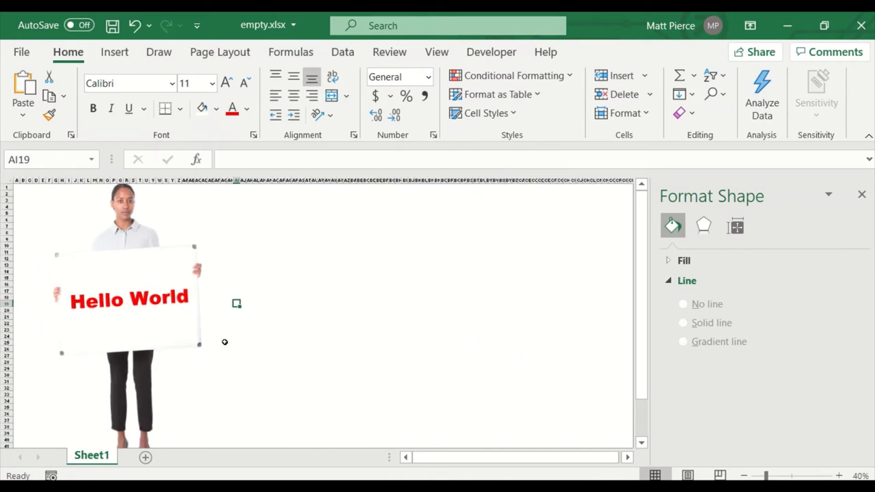
{"action": "left_click", "coordinate": [116, 55]}
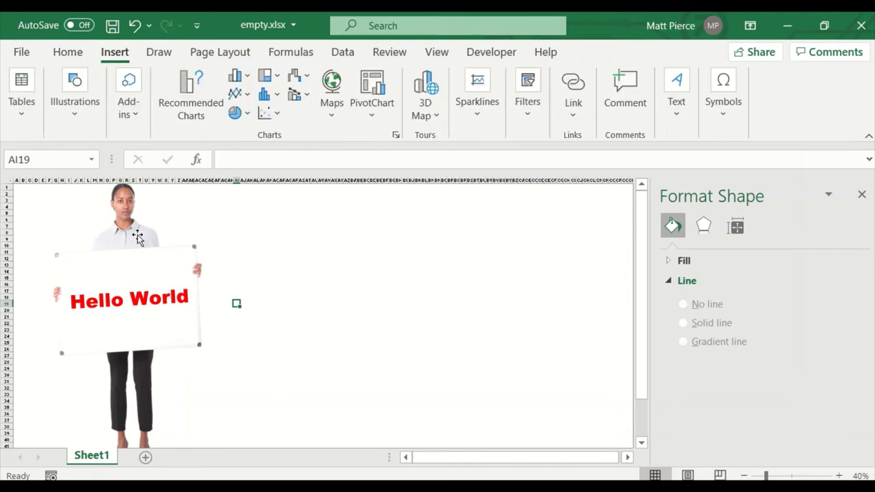
{"action": "left_click", "coordinate": [163, 297]}
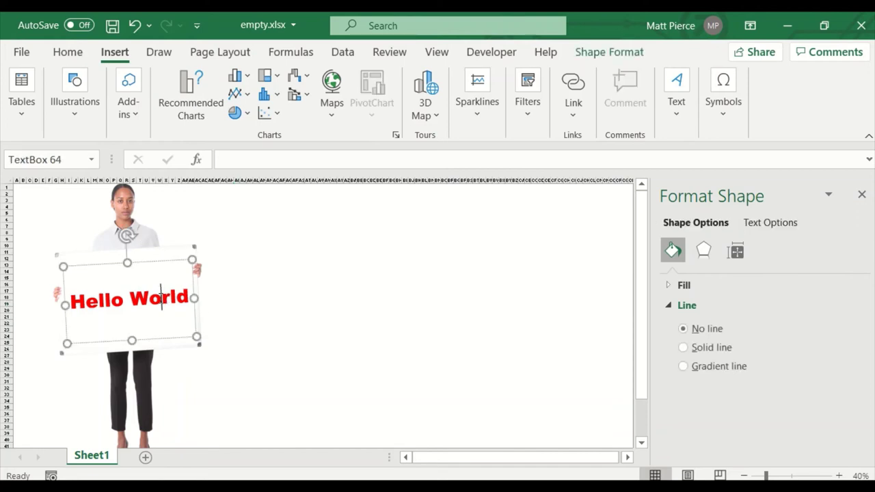
{"action": "right_click", "coordinate": [160, 263]}
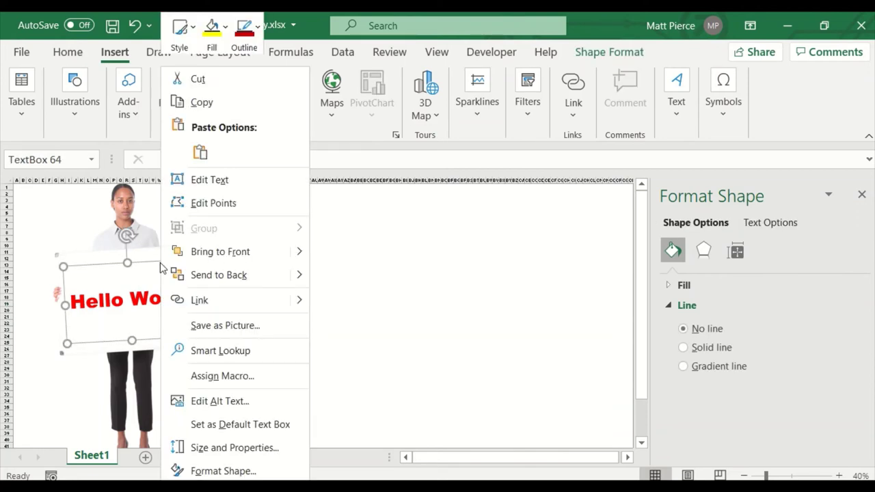
{"action": "left_click", "coordinate": [219, 275]}
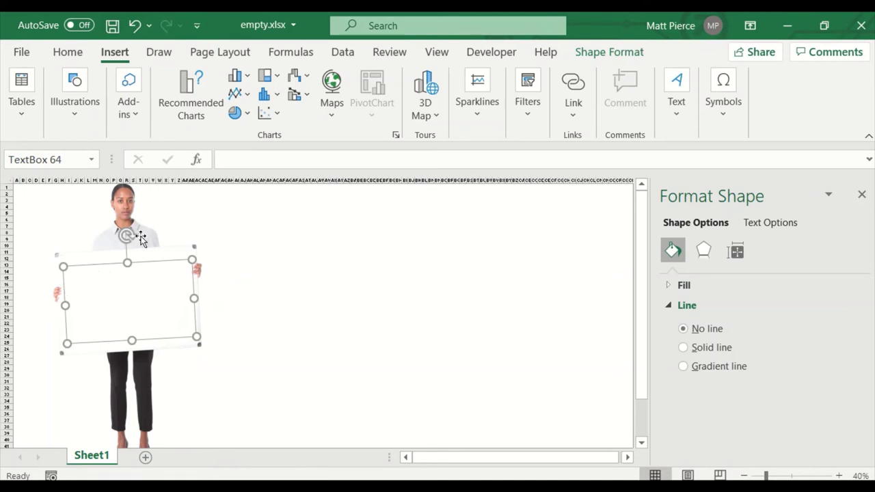
{"action": "left_click", "coordinate": [319, 324]}
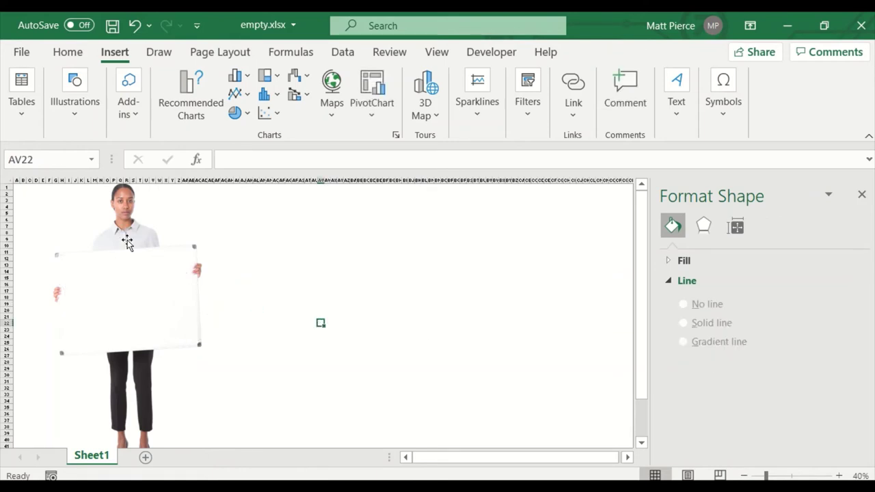
{"action": "left_click_drag", "start_coordinate": [113, 239], "coordinate": [253, 245]}
{"action": "key", "text": "ctrl+z"}
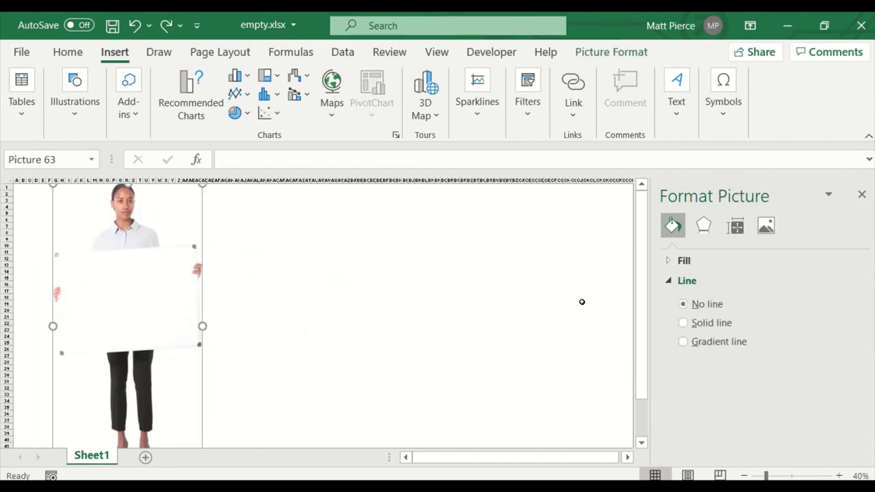
- Send the picture of the woman to the back, behind the Hello World text box
{"action": "right_click", "coordinate": [130, 274]}
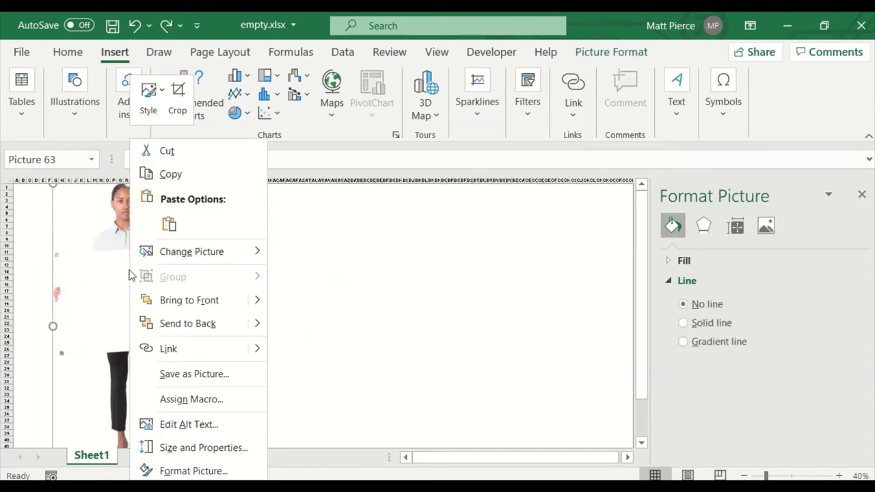
{"action": "left_click", "coordinate": [196, 321]}
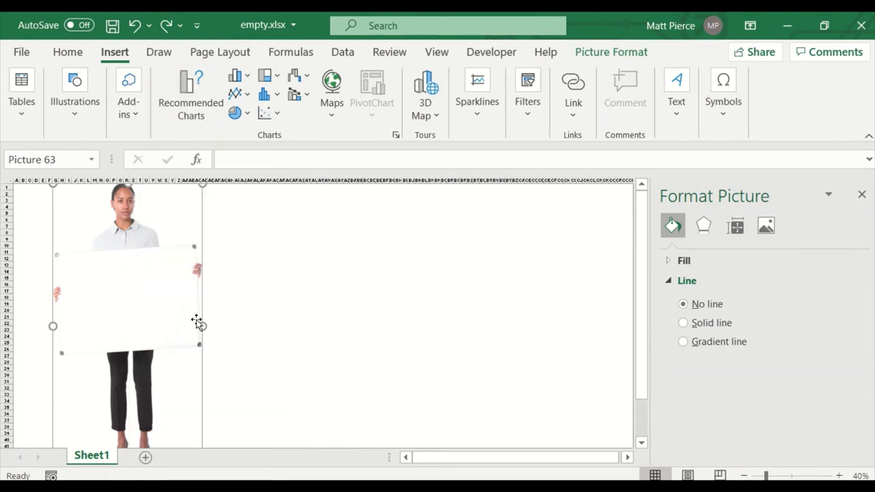
{"action": "left_click", "coordinate": [274, 306]}
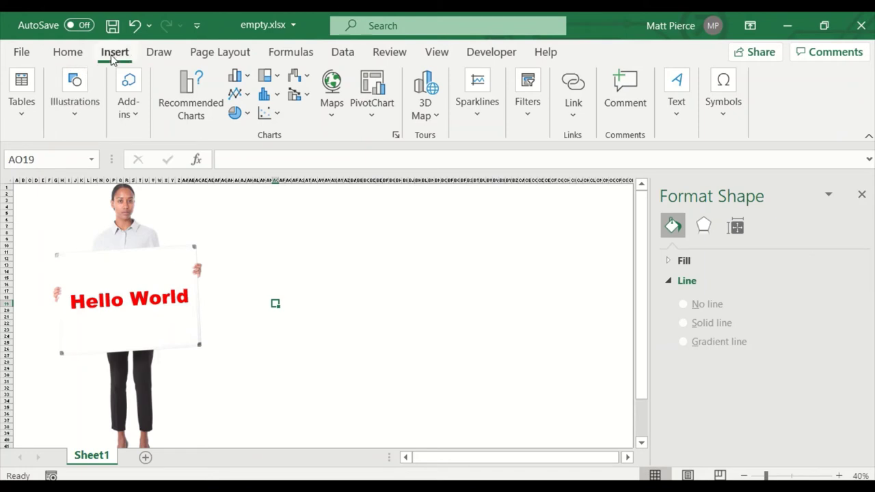
{"action": "left_click", "coordinate": [71, 111]}
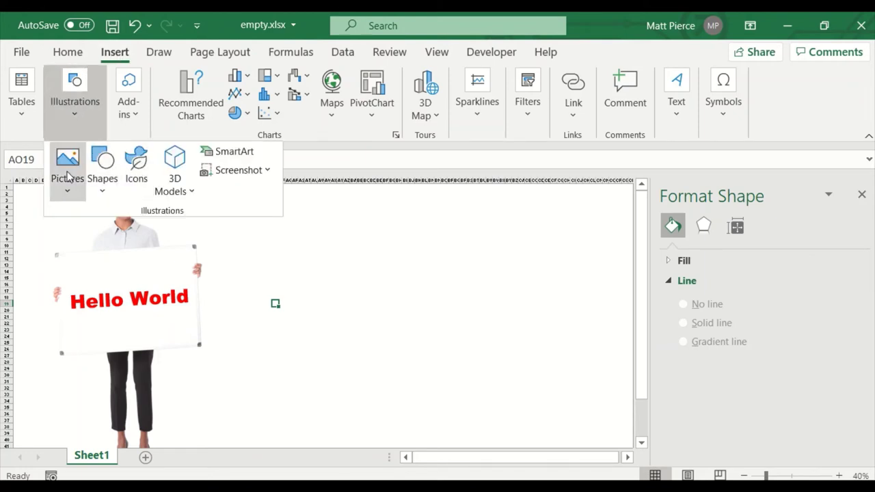
{"action": "left_click", "coordinate": [421, 274]}
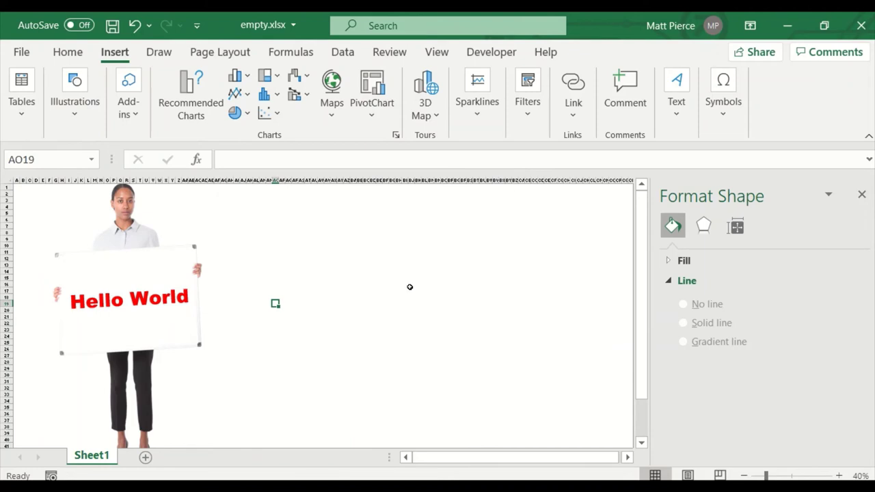
- Compare the context options of the Hello World text with those of its text box border, including Bring to Front and Send to Back
{"action": "right_click", "coordinate": [152, 316]}
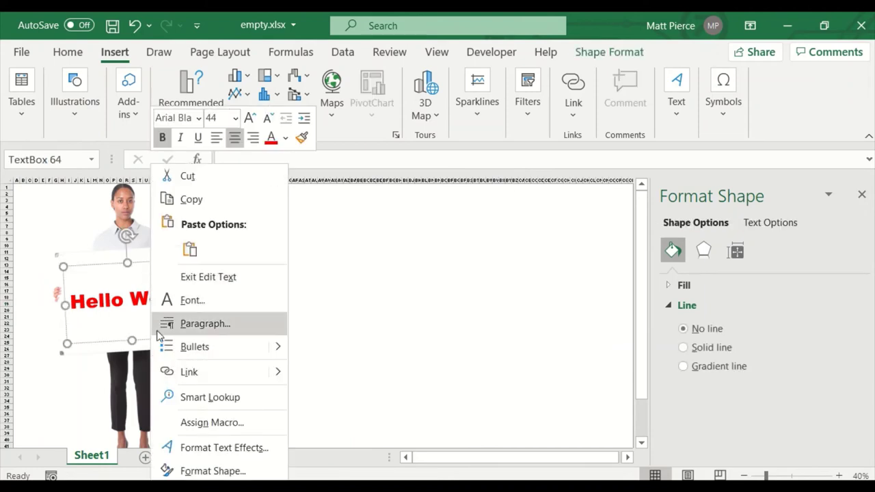
{"action": "left_click", "coordinate": [117, 344]}
{"action": "right_click", "coordinate": [116, 346]}
{"action": "left_click", "coordinate": [434, 321]}
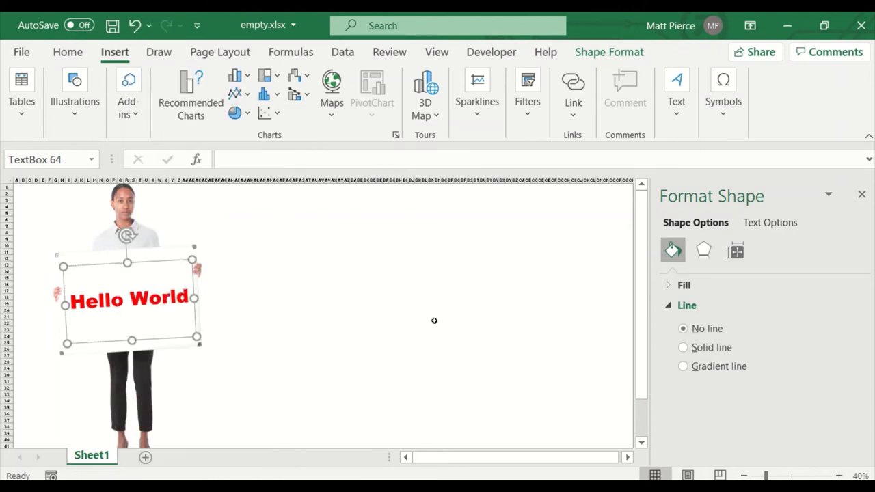
{"action": "left_click", "coordinate": [355, 324]}
{"action": "right_click", "coordinate": [162, 303]}
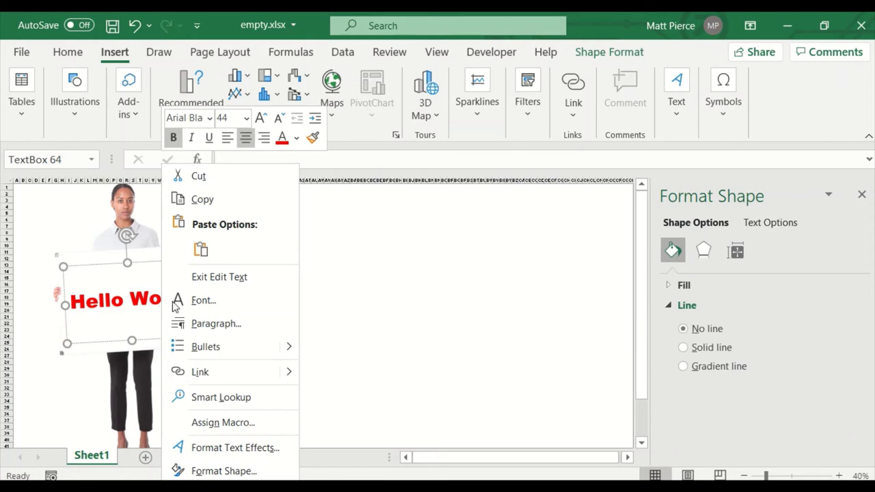
{"action": "left_click", "coordinate": [372, 319]}
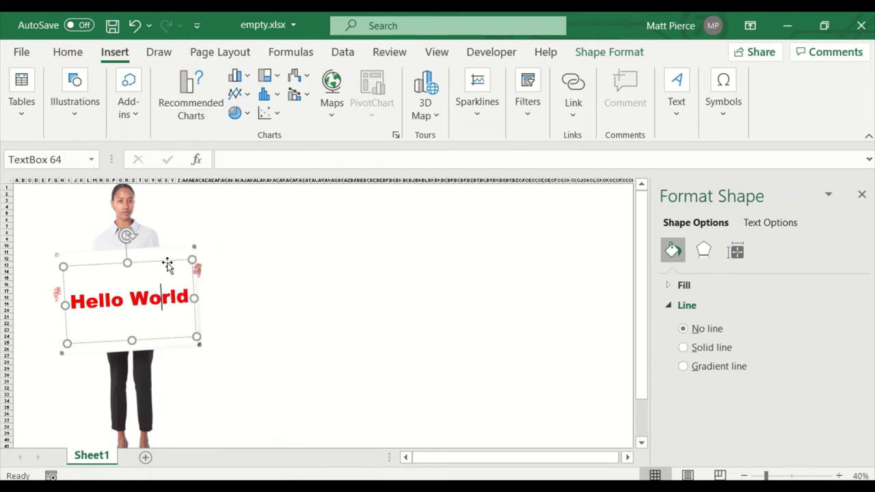
{"action": "right_click", "coordinate": [167, 262]}
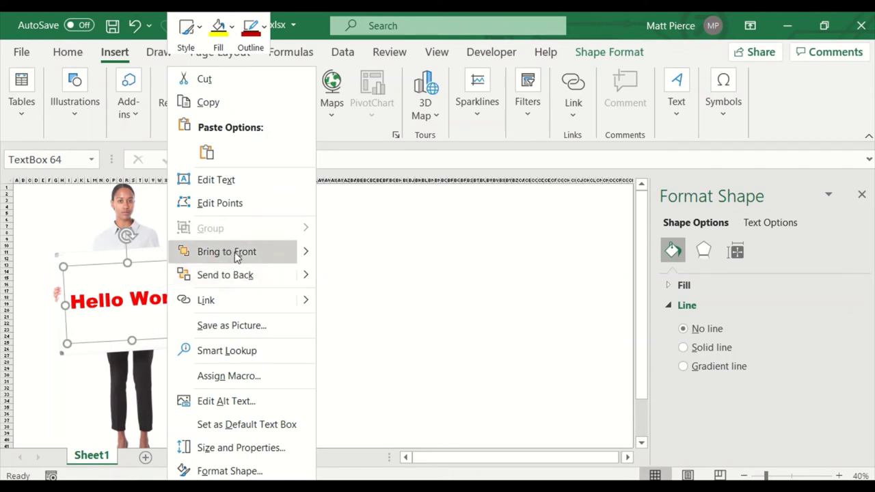
{"action": "key", "text": "Escape"}
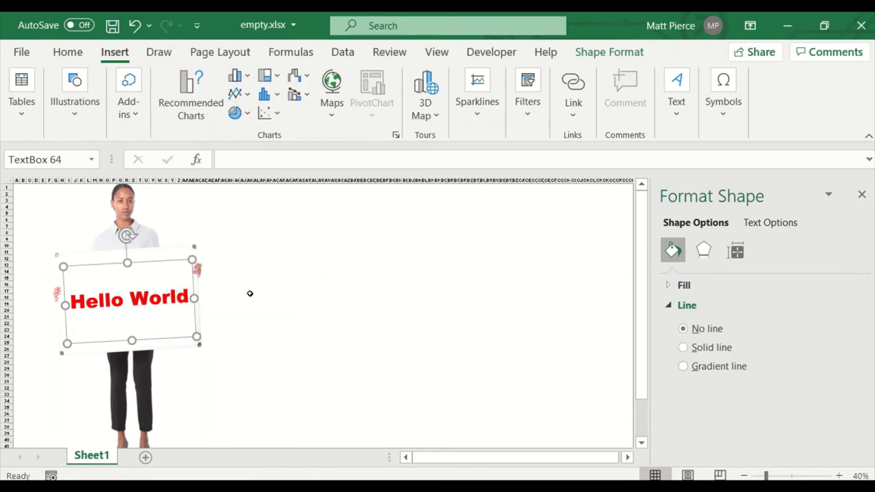
- Examine how the context options differ between an empty cell, the picture, the Hello World text and the text box border
{"action": "right_click", "coordinate": [262, 259]}
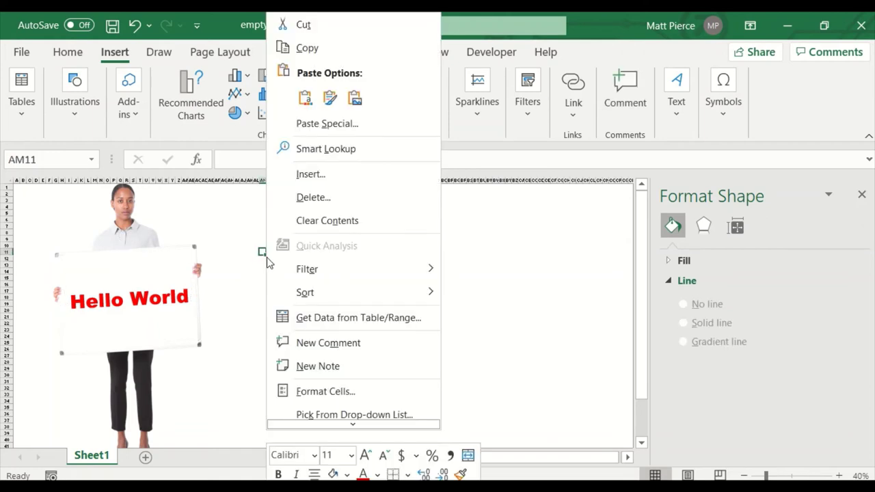
{"action": "mouse_move", "coordinate": [399, 275]}
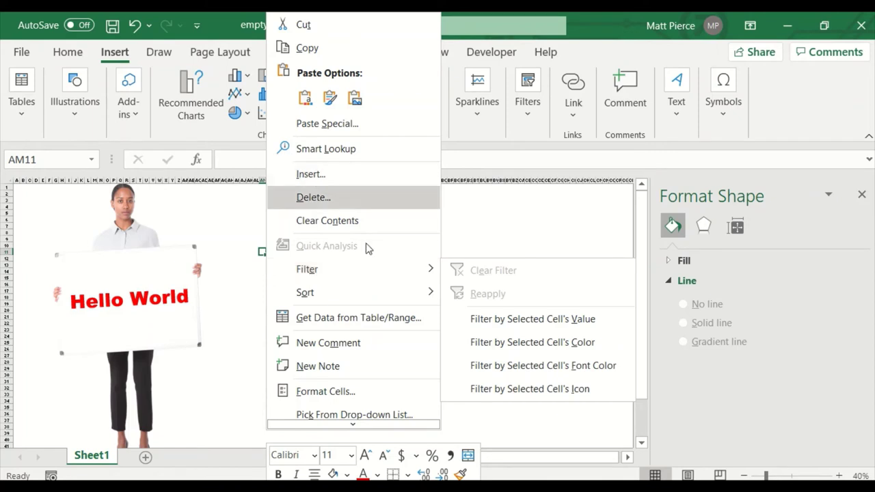
{"action": "left_click", "coordinate": [119, 221]}
{"action": "right_click", "coordinate": [118, 221]}
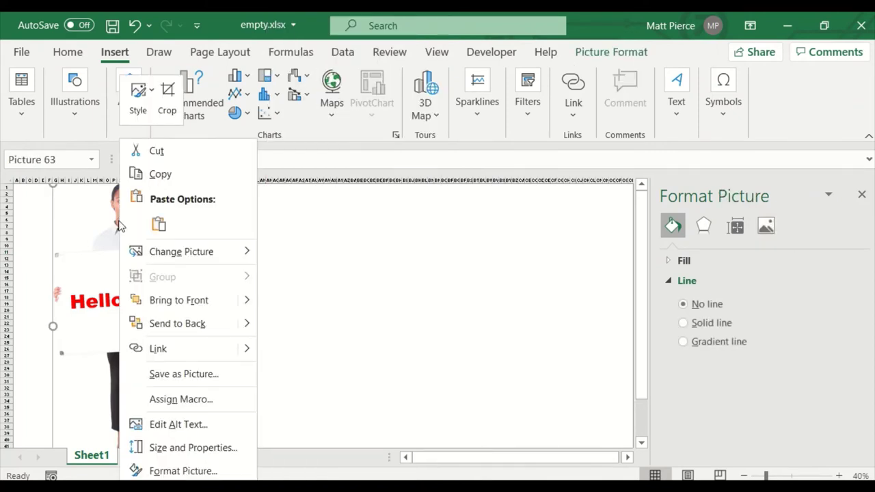
{"action": "left_click", "coordinate": [99, 299]}
{"action": "right_click", "coordinate": [99, 299]}
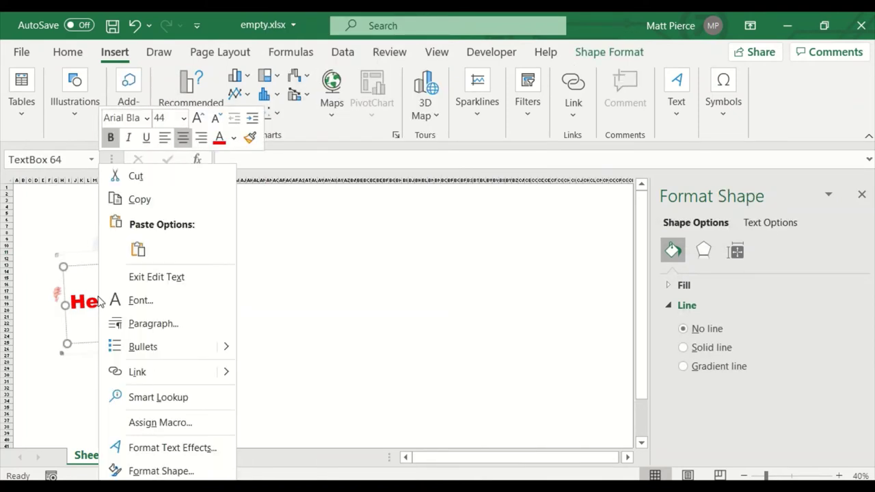
{"action": "right_click", "coordinate": [88, 270]}
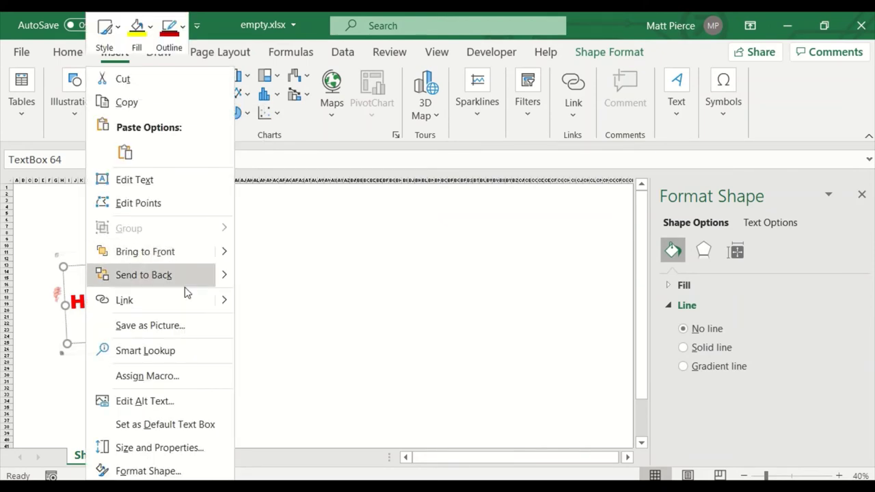
{"action": "key", "text": "Escape"}
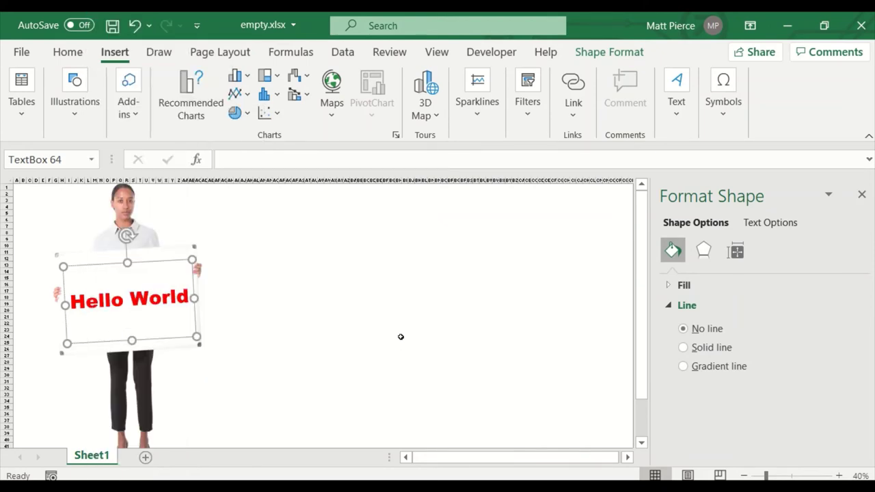
{"action": "left_click", "coordinate": [187, 348]}
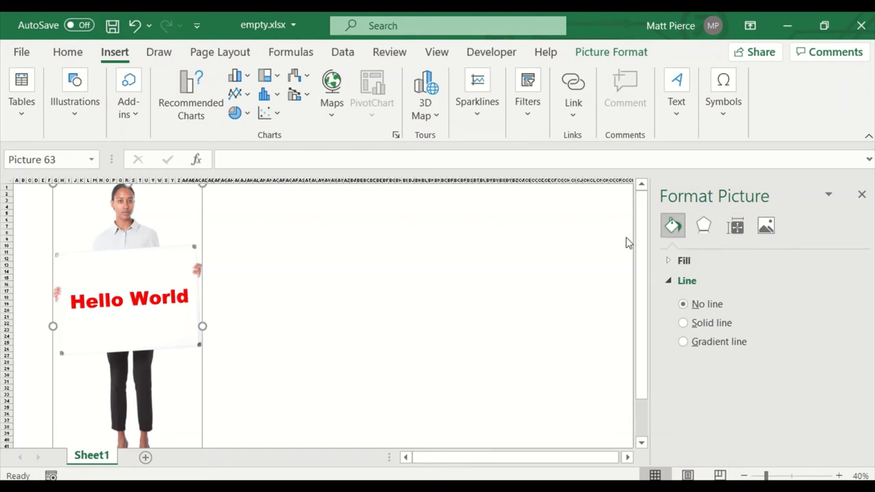
{"action": "left_click", "coordinate": [353, 265]}
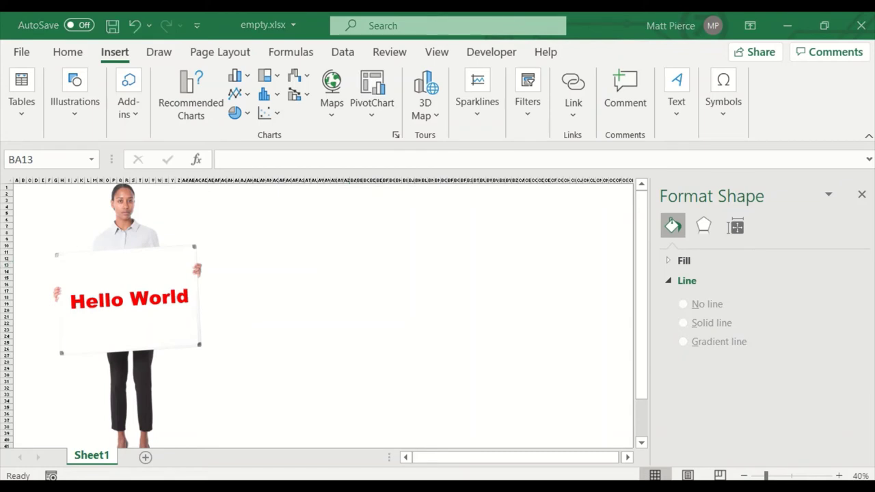
- Open the stock content library for icons and look through the Doggo category of stickers
{"action": "scroll", "coordinate": [116, 240], "scroll_direction": "up", "scroll_amount": 5}
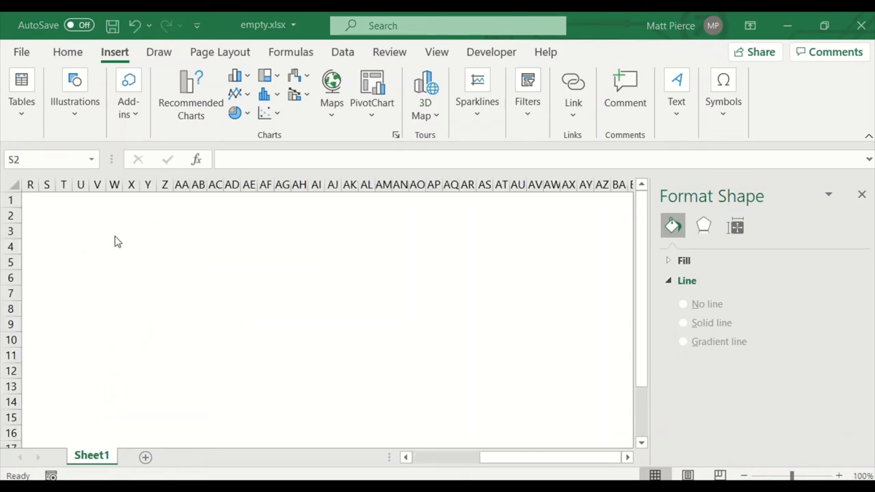
{"action": "left_click", "coordinate": [78, 114]}
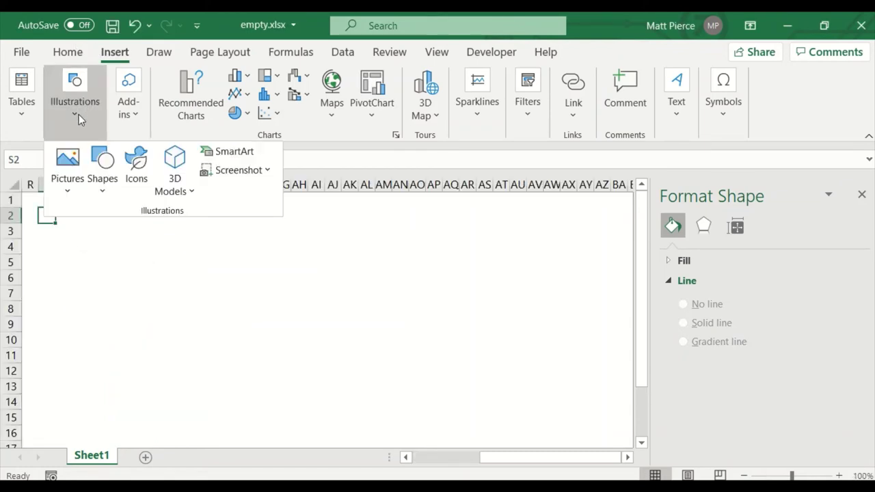
{"action": "left_click", "coordinate": [139, 179]}
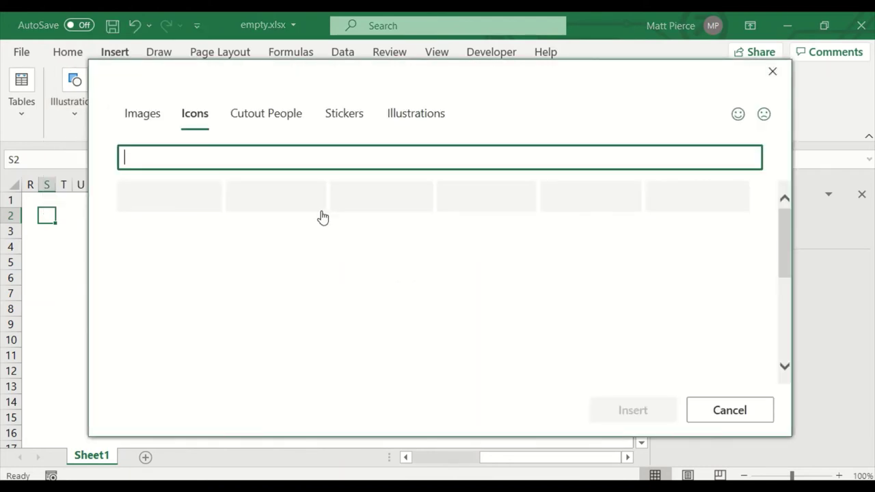
{"action": "left_click", "coordinate": [344, 118]}
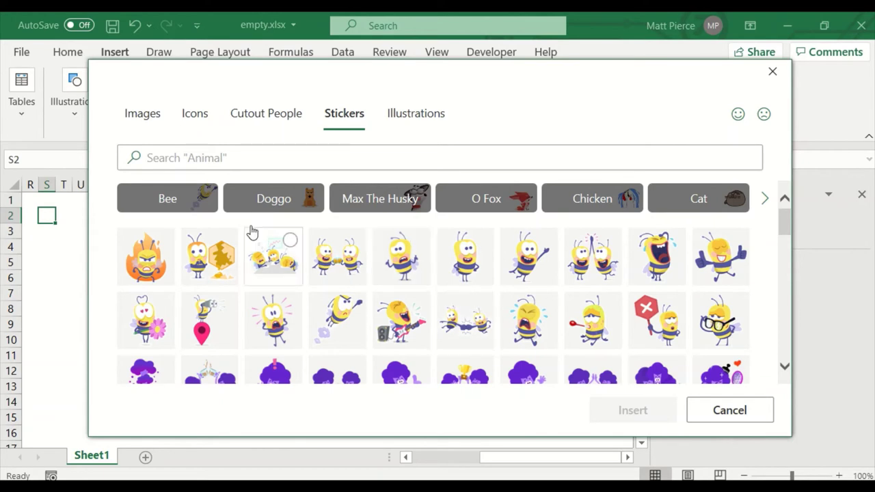
{"action": "left_click", "coordinate": [266, 204]}
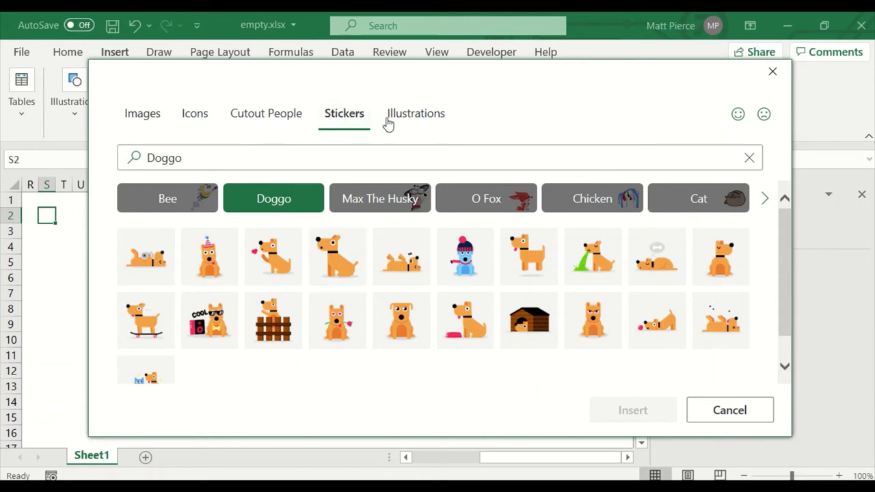
- Insert the yellow bicycle graphic from the School category of the stock illustrations
{"action": "left_click", "coordinate": [412, 120]}
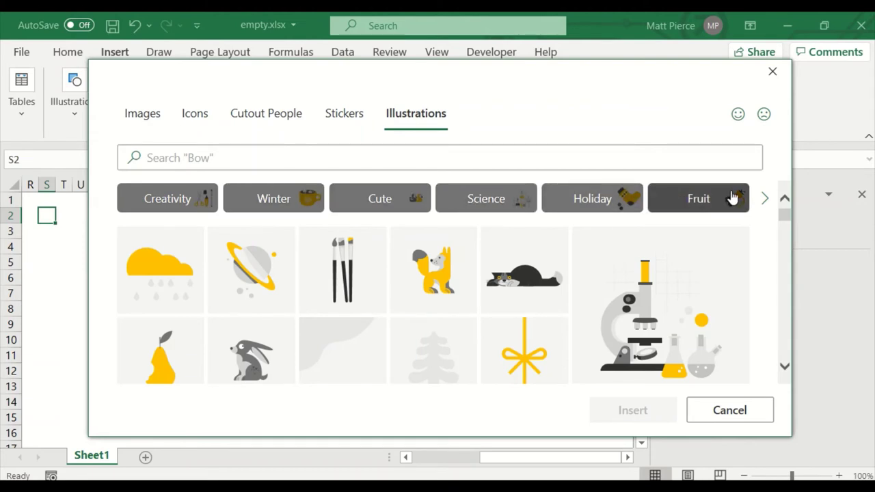
{"action": "left_click", "coordinate": [764, 199]}
{"action": "left_click", "coordinate": [763, 199]}
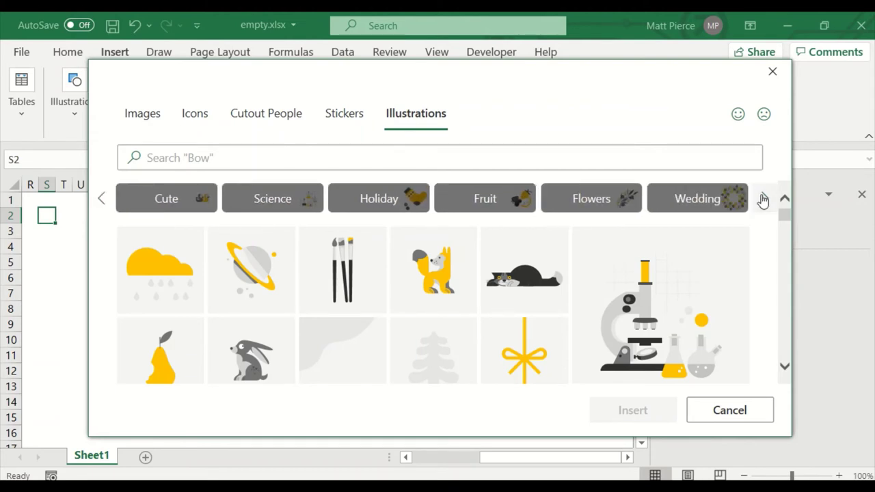
{"action": "left_click", "coordinate": [763, 199]}
{"action": "left_click", "coordinate": [763, 199]}
{"action": "left_click", "coordinate": [763, 199]}
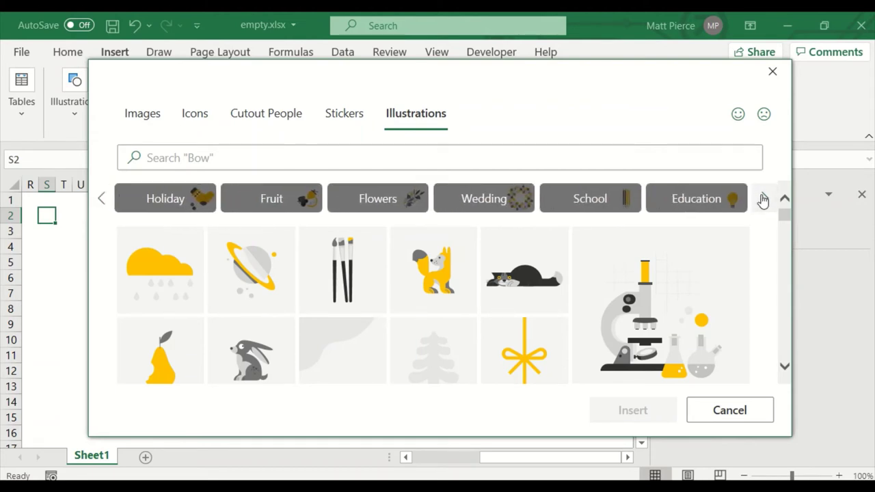
{"action": "left_click", "coordinate": [610, 203]}
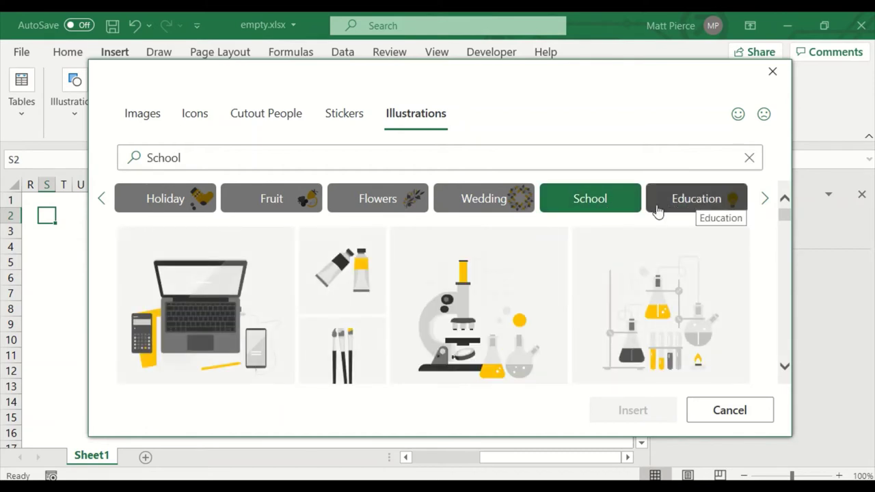
{"action": "scroll", "coordinate": [230, 311], "scroll_direction": "down", "scroll_amount": 2}
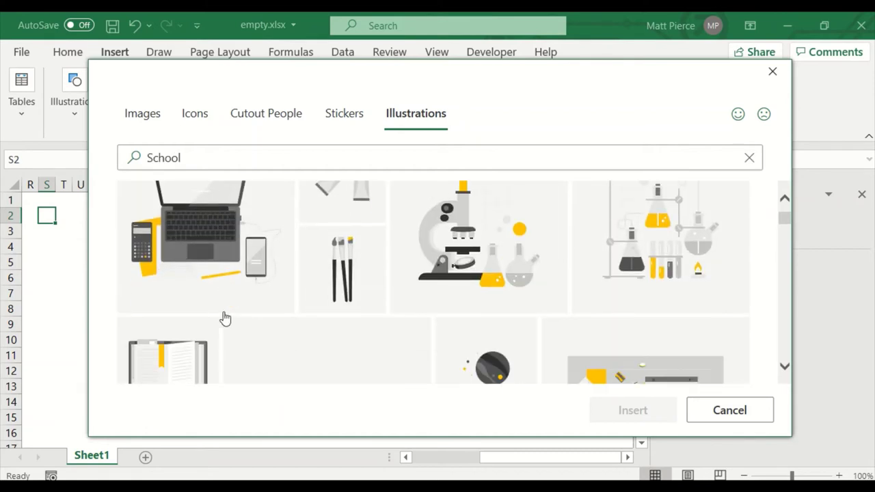
{"action": "scroll", "coordinate": [222, 316], "scroll_direction": "down", "scroll_amount": 5}
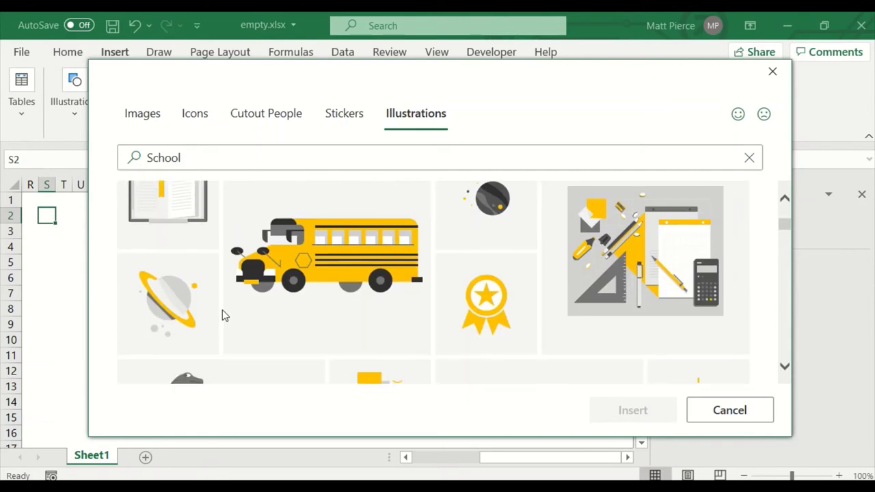
{"action": "scroll", "coordinate": [223, 315], "scroll_direction": "down", "scroll_amount": 5}
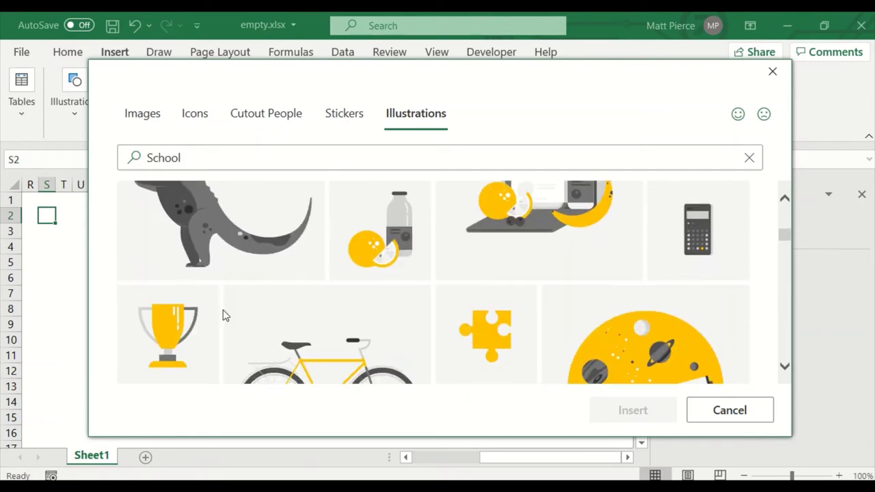
{"action": "left_click", "coordinate": [353, 298]}
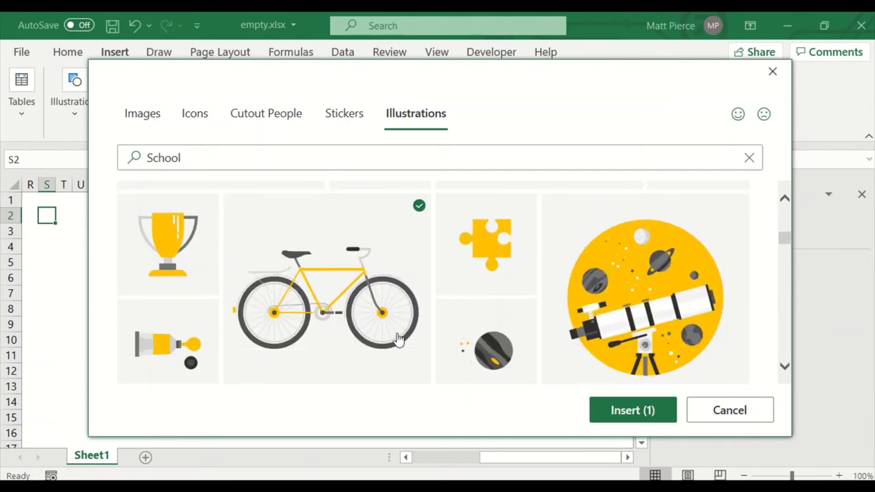
{"action": "left_click", "coordinate": [670, 412]}
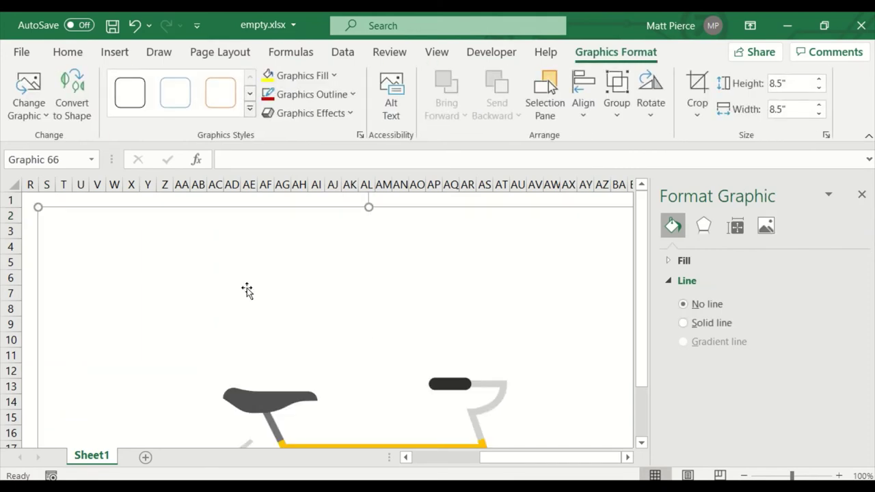
- Shrink the bicycle graphic in two passes, first to about 5.08 inches square, and move it to start around column T
{"action": "left_click_drag", "start_coordinate": [38, 208], "coordinate": [406, 469]}
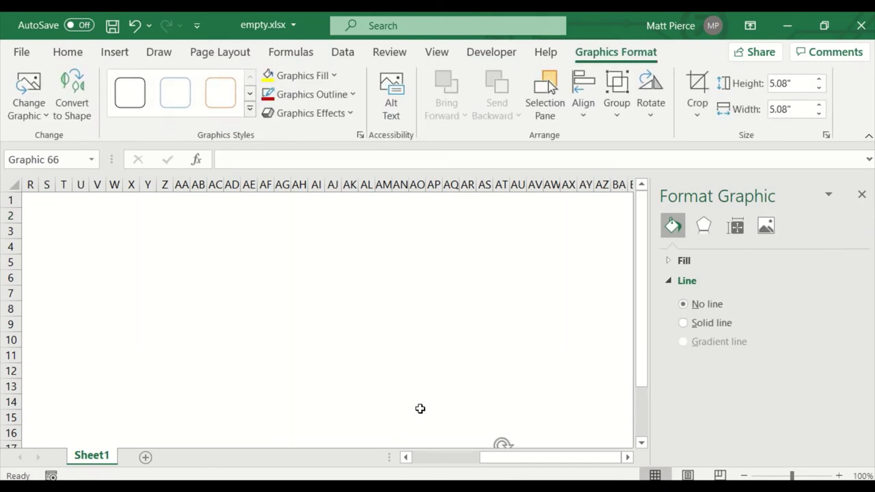
{"action": "scroll", "coordinate": [420, 408], "scroll_direction": "down", "scroll_amount": 3}
{"action": "left_click_drag", "start_coordinate": [480, 410], "coordinate": [265, 283]}
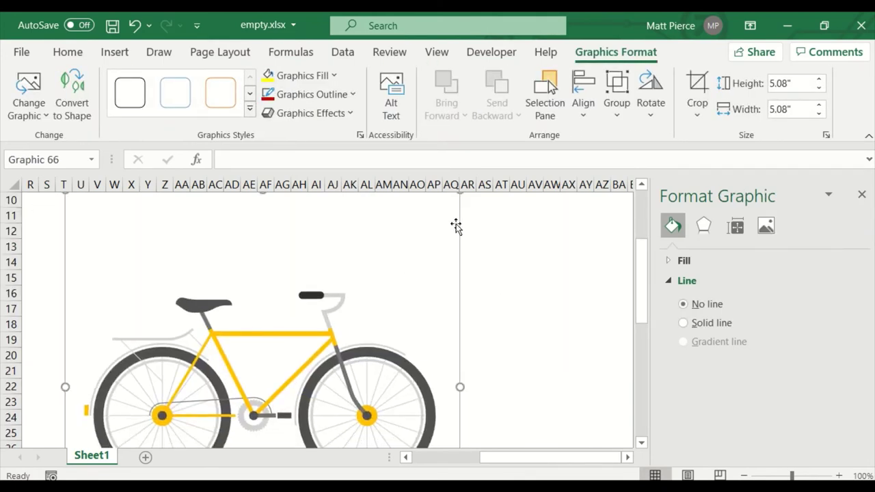
{"action": "scroll", "coordinate": [455, 229], "scroll_direction": "down", "scroll_amount": 3}
{"action": "left_click_drag", "start_coordinate": [462, 443], "coordinate": [317, 308]}
{"action": "scroll", "coordinate": [331, 360], "scroll_direction": "up", "scroll_amount": 3}
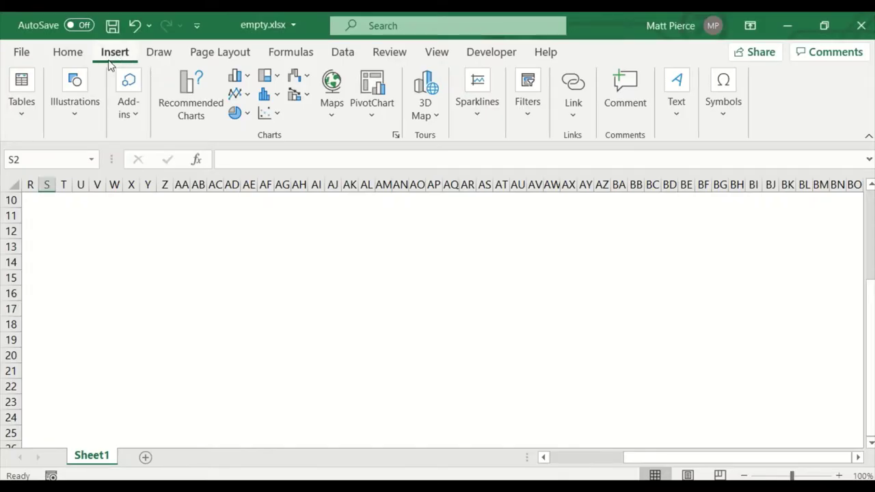
- Examine the SmartArt layouts in the Cycle, List, Process, Hierarchy, Relationship, Matrix, Pyramid and Picture categories
{"action": "left_click", "coordinate": [75, 113]}
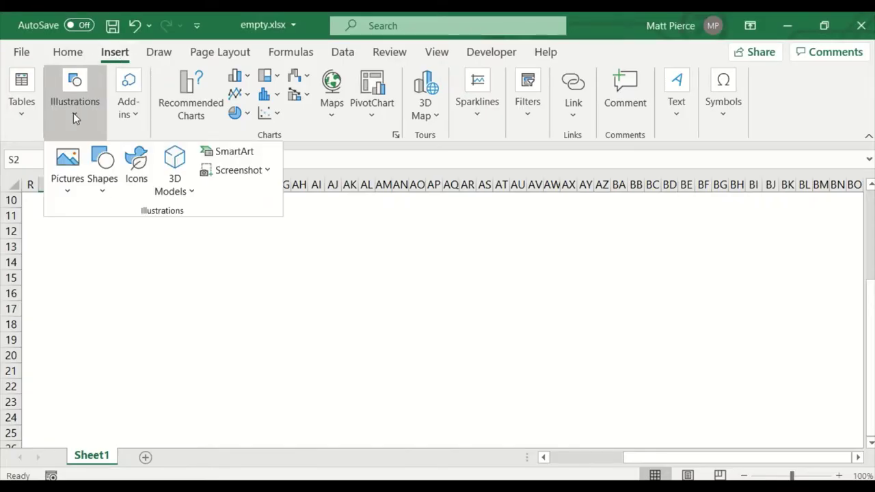
{"action": "left_click", "coordinate": [228, 151]}
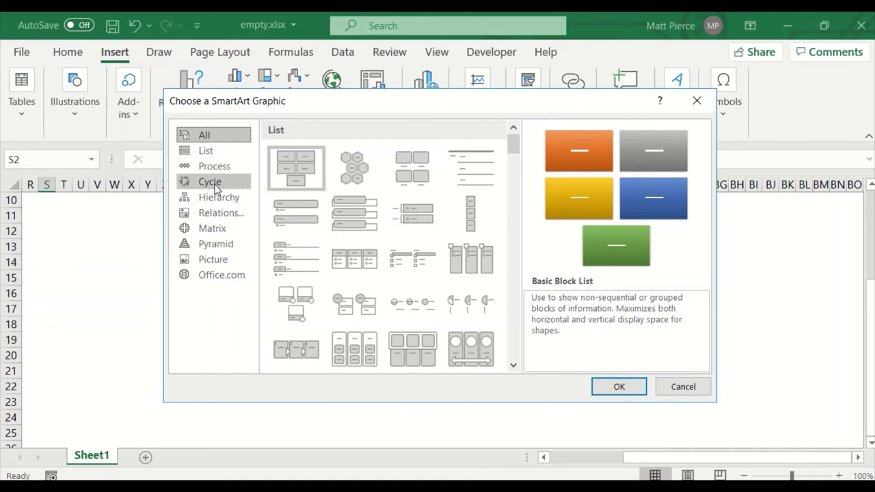
{"action": "left_click", "coordinate": [216, 187]}
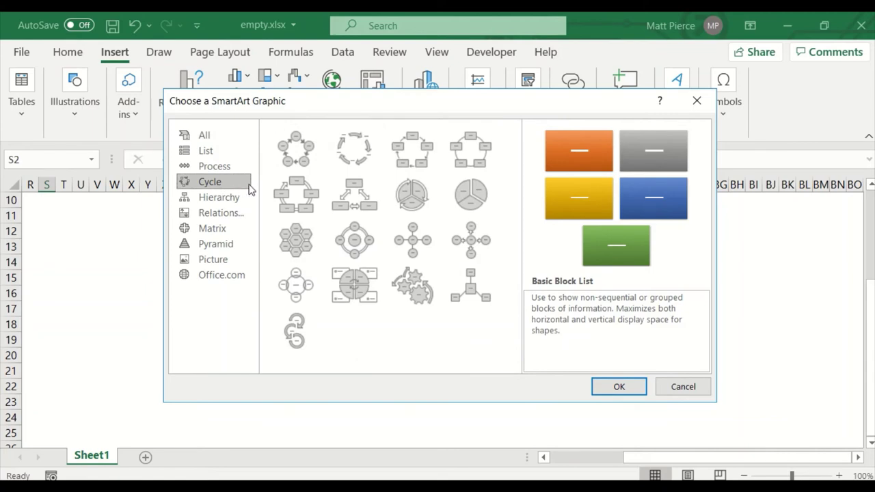
{"action": "left_click", "coordinate": [214, 153]}
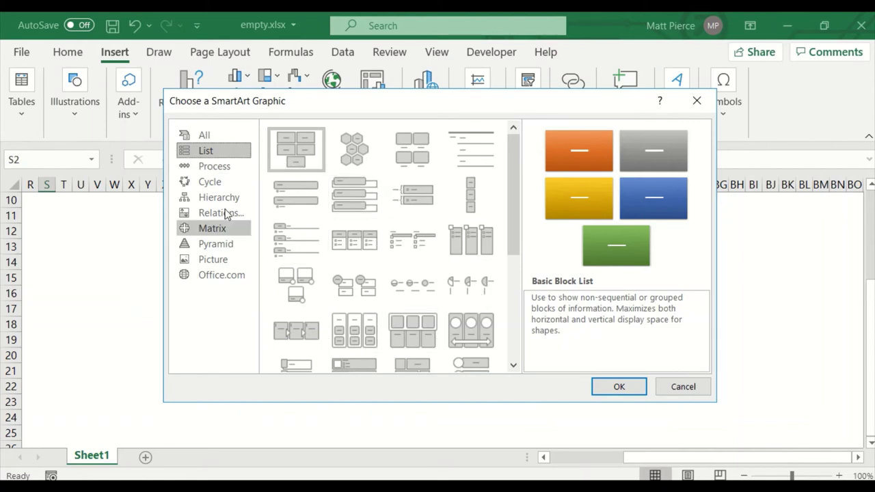
{"action": "left_click", "coordinate": [209, 168]}
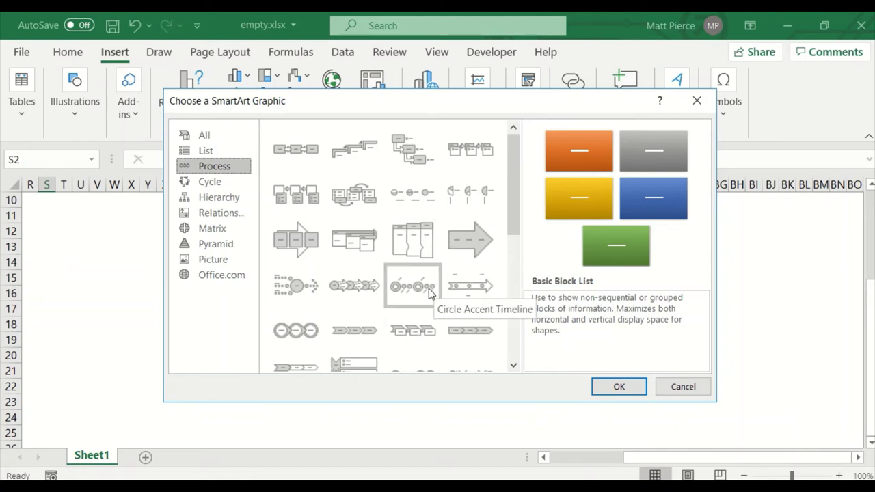
{"action": "left_click", "coordinate": [220, 183]}
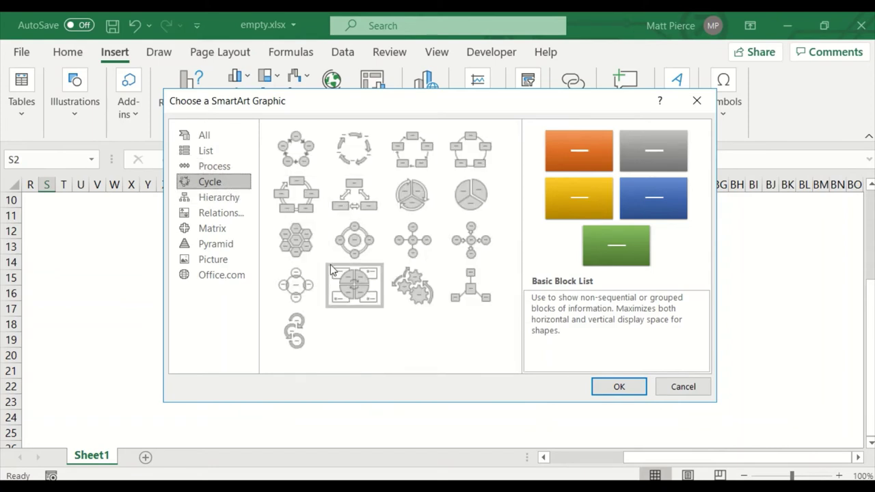
{"action": "left_click", "coordinate": [219, 198]}
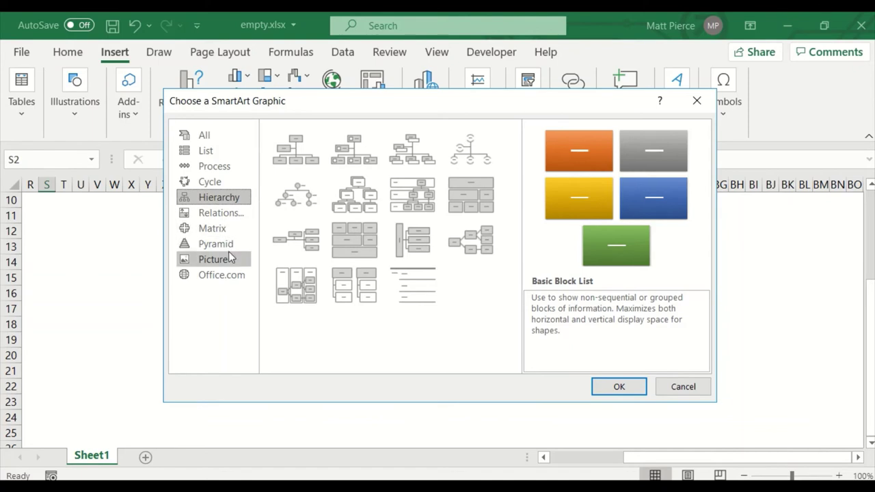
{"action": "left_click", "coordinate": [221, 216]}
{"action": "left_click", "coordinate": [220, 234]}
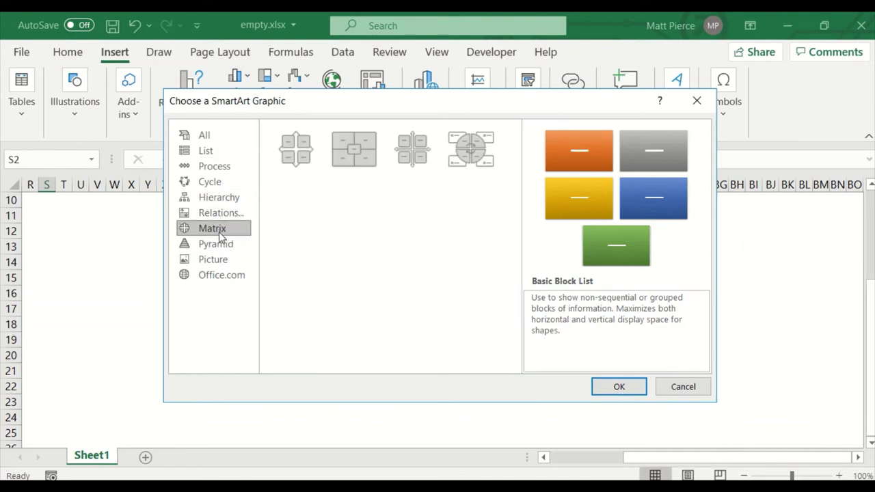
{"action": "left_click", "coordinate": [223, 244]}
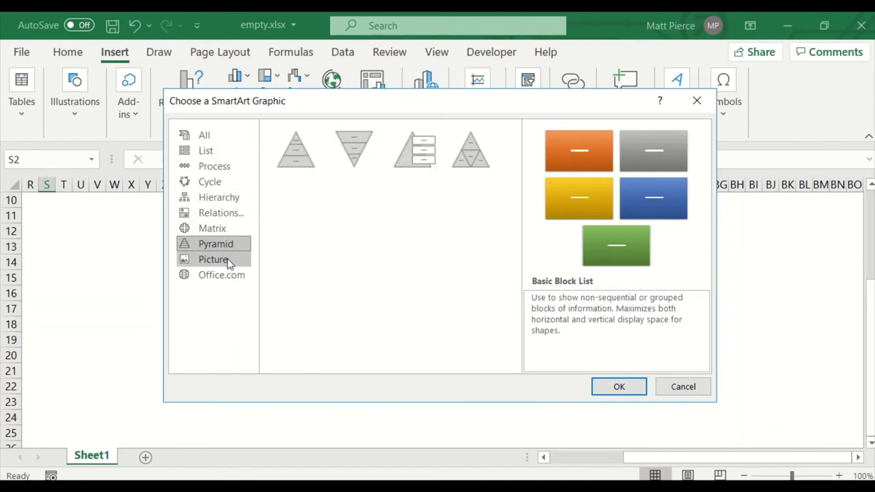
{"action": "left_click", "coordinate": [230, 263]}
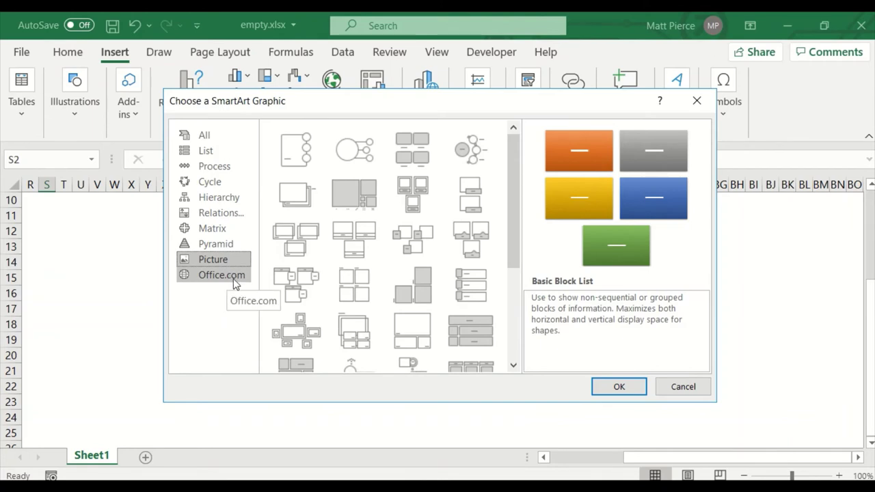
- Insert a Basic Cycle SmartArt graphic from the Cycle category
{"action": "left_click", "coordinate": [217, 183]}
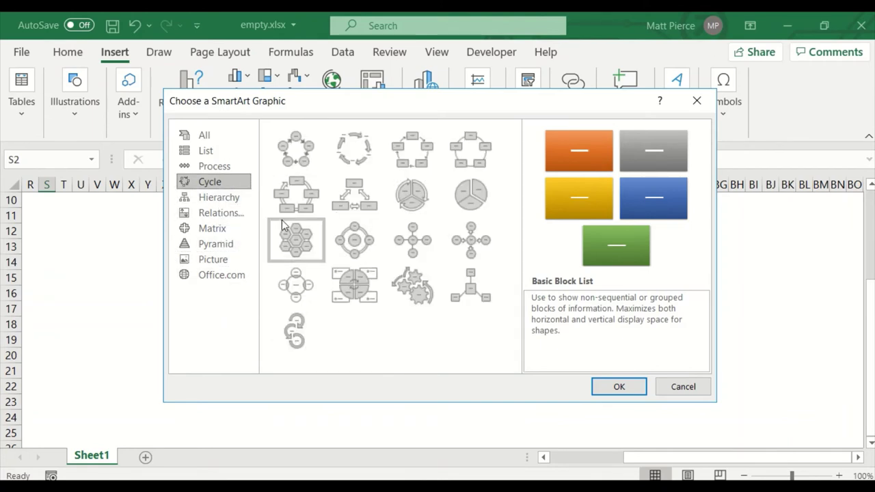
{"action": "left_click", "coordinate": [298, 161]}
{"action": "left_click", "coordinate": [618, 388]}
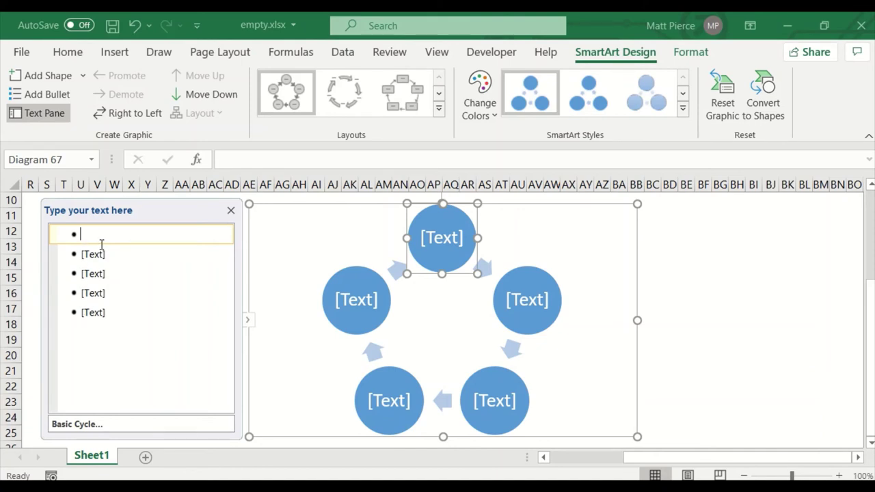
- Label the five circles of the cycle Plan, Do, Check, Act and XTRA in order
{"action": "type", "text": "Plan"}
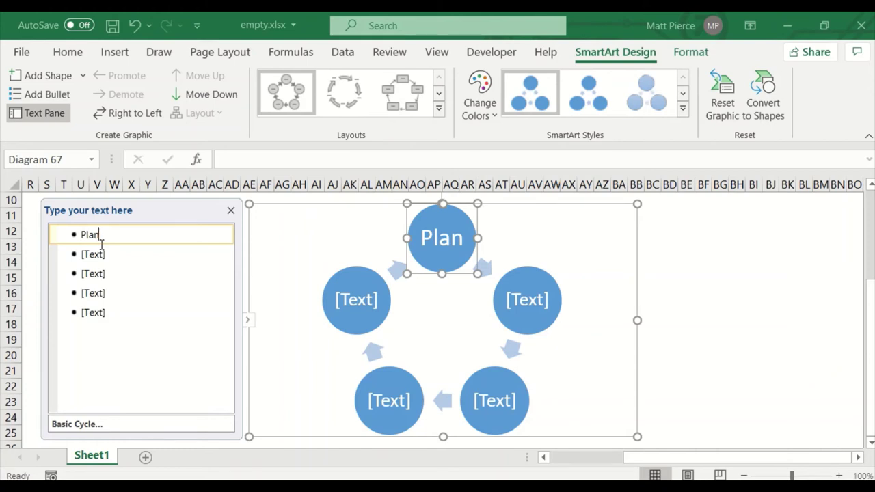
{"action": "left_click", "coordinate": [120, 255]}
{"action": "type", "text": "Do"}
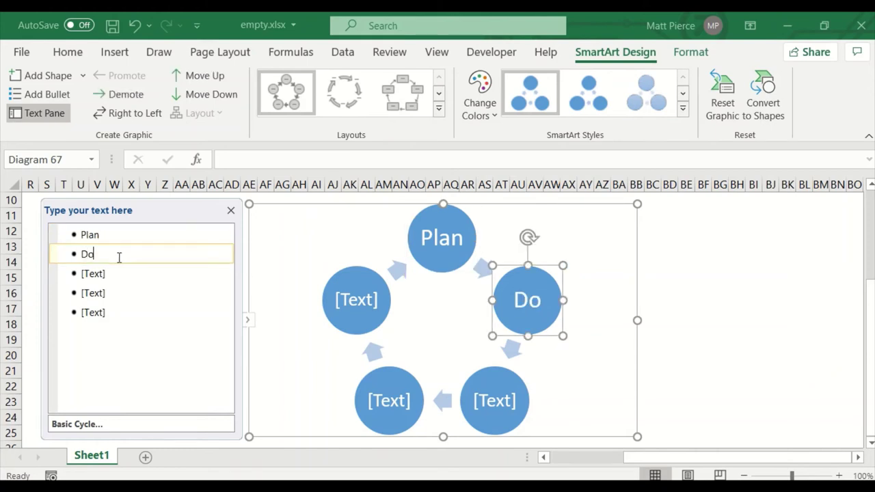
{"action": "left_click", "coordinate": [122, 274]}
{"action": "type", "text": "Chec"}
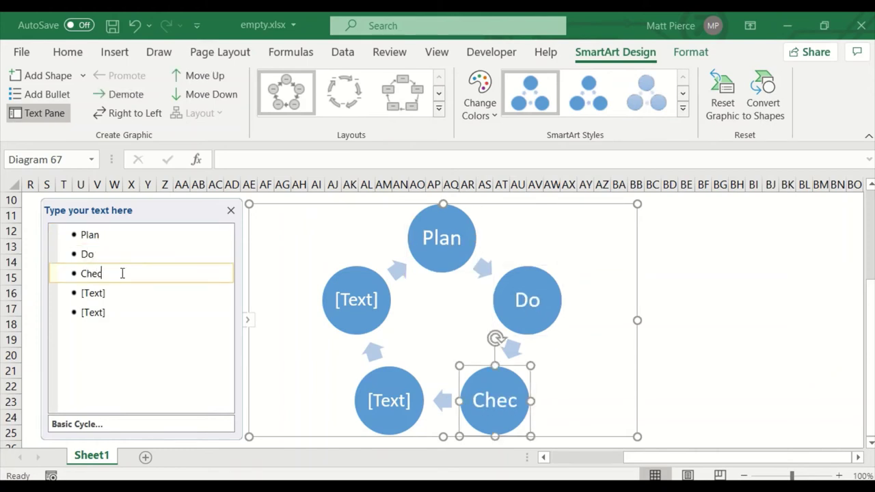
{"action": "type", "text": "k"}
{"action": "left_click", "coordinate": [126, 292]}
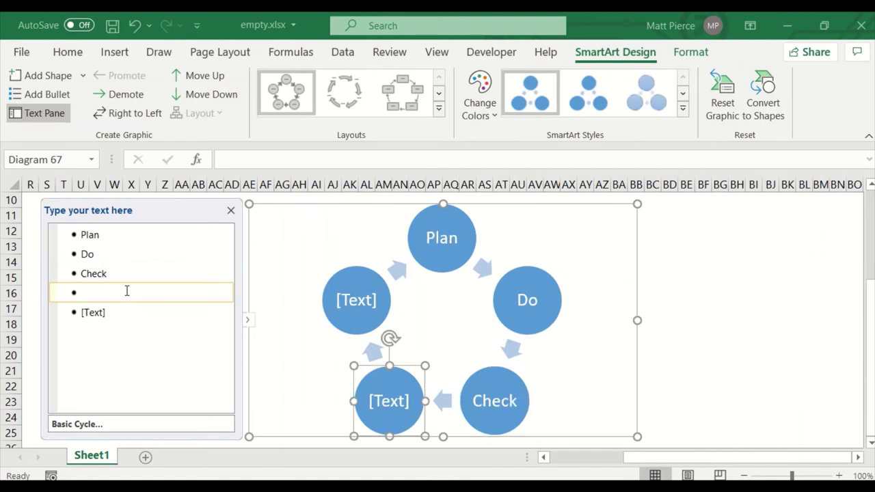
{"action": "type", "text": "Act"}
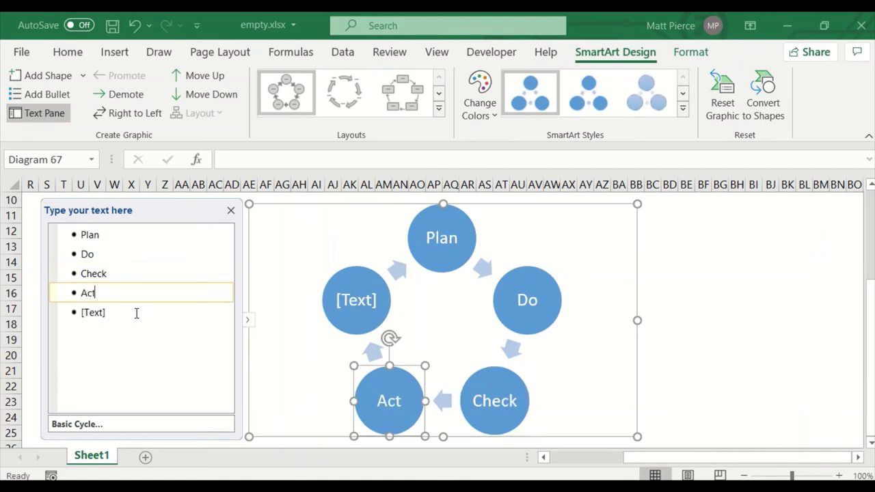
{"action": "left_click", "coordinate": [137, 314]}
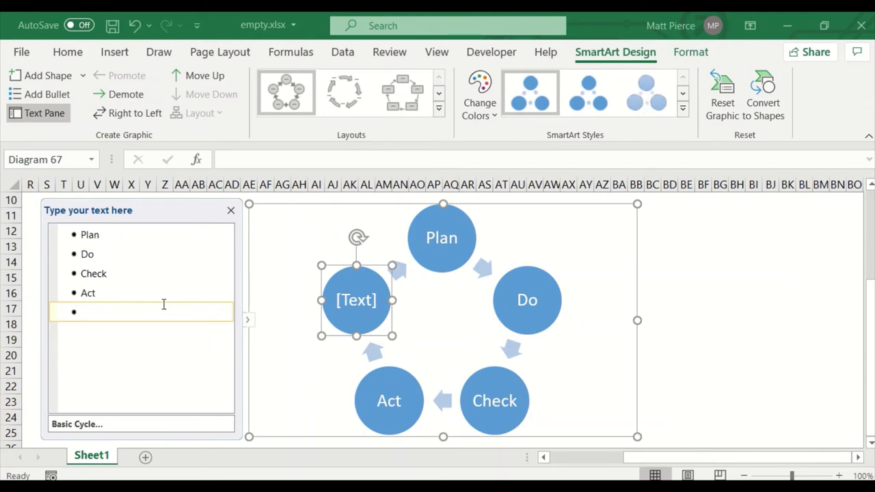
{"action": "type", "text": "XTRA"}
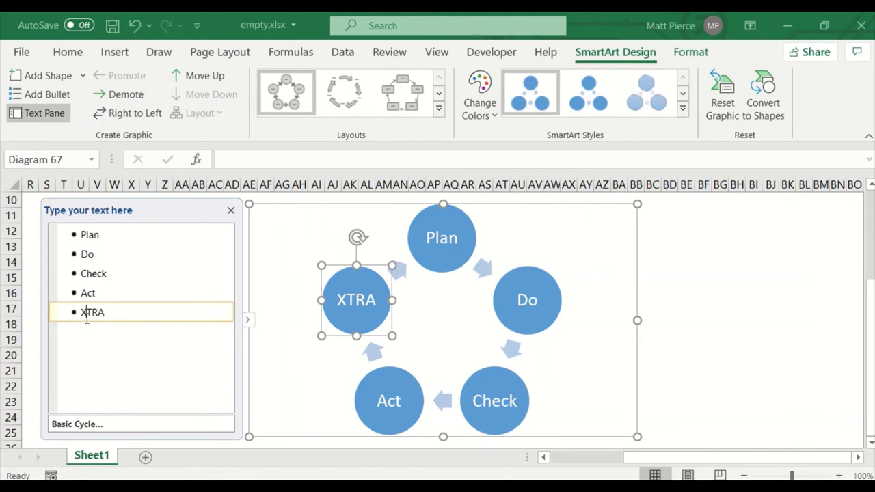
- Reselect the cycle diagram and remove its XTRA entry together with that circle
{"action": "key", "text": "Up"}
{"action": "left_click", "coordinate": [128, 313]}
{"action": "left_click", "coordinate": [714, 293]}
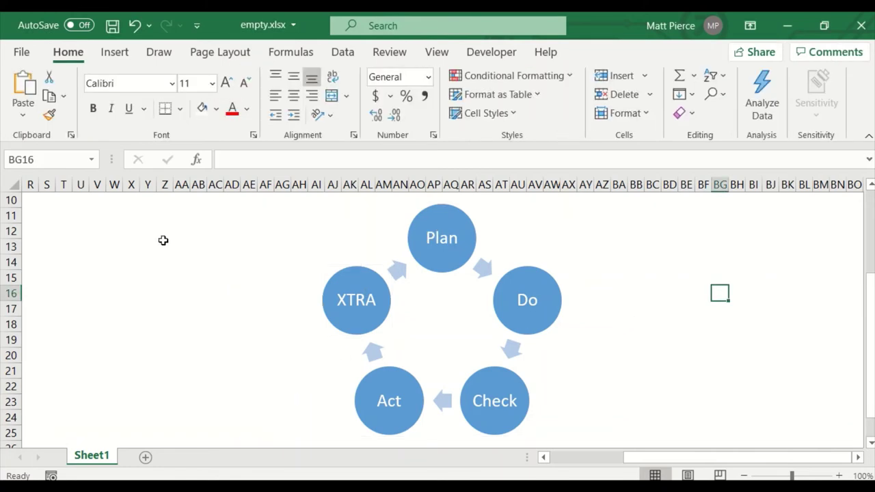
{"action": "left_click", "coordinate": [427, 299]}
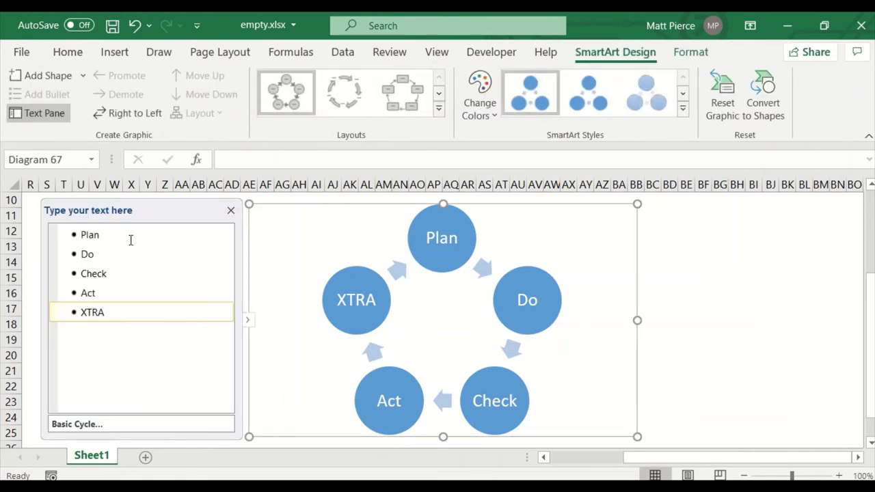
{"action": "left_click", "coordinate": [117, 313]}
{"action": "double_click", "coordinate": [121, 313]}
{"action": "key", "text": "BackSpace"}
{"action": "key", "text": "BackSpace"}
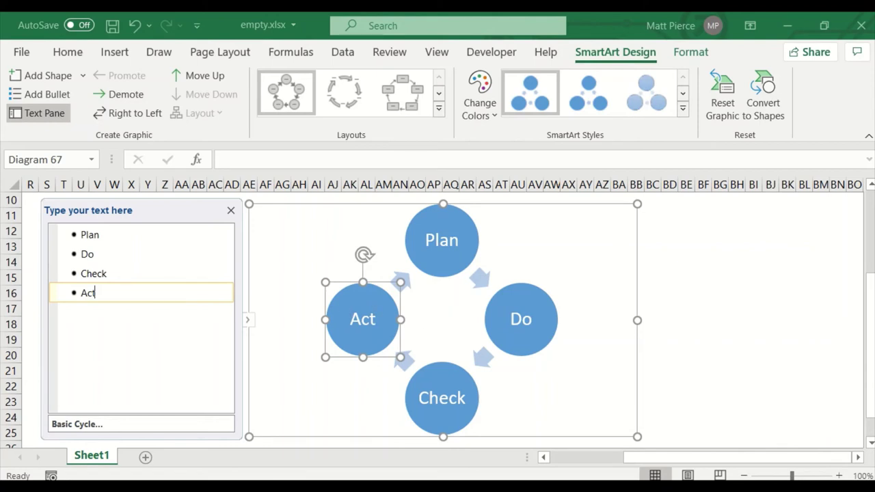
- Try the Text Cycle layout and the one after it on the diagram, and switch back to Basic Cycle
{"action": "left_click", "coordinate": [230, 210]}
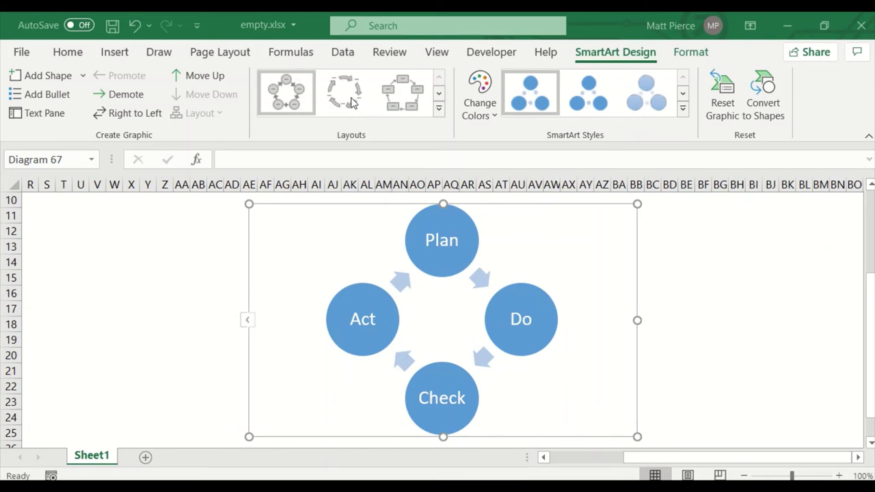
{"action": "key", "text": "ctrl+shift+F2"}
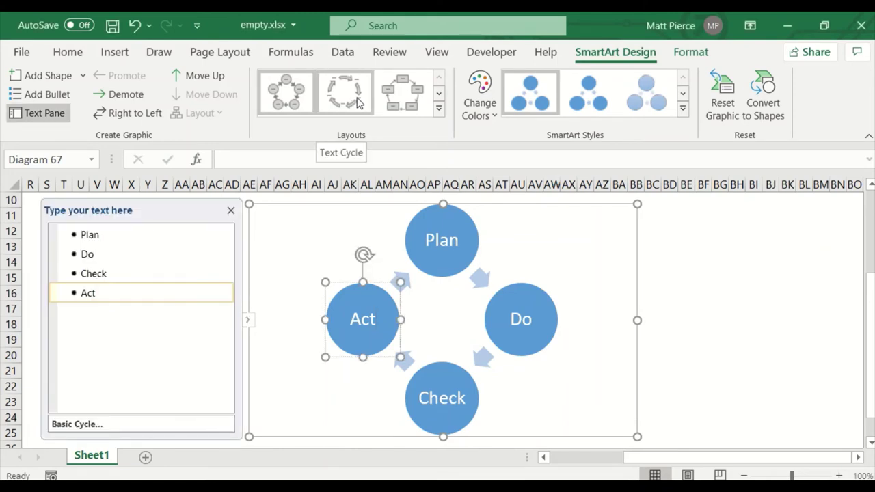
{"action": "left_click", "coordinate": [359, 101]}
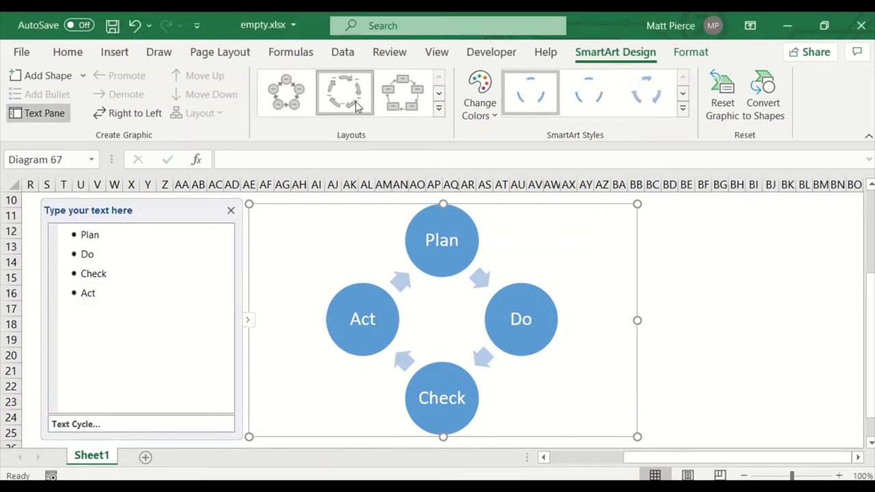
{"action": "left_click", "coordinate": [390, 110]}
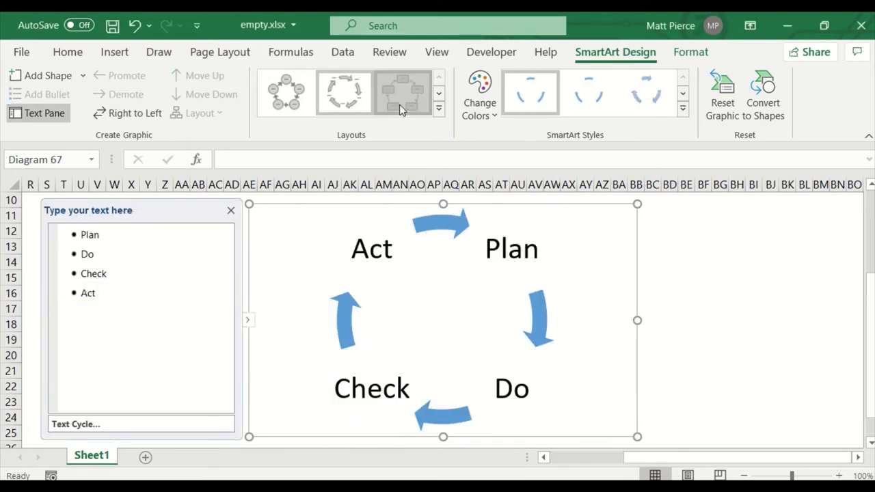
{"action": "left_click", "coordinate": [300, 107]}
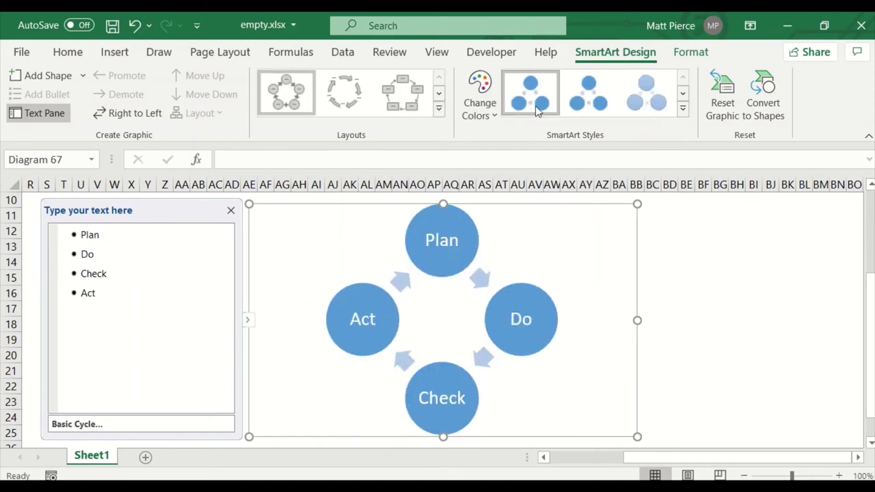
- Try the first, third and fourth Colorful color schemes on the cycle diagram
{"action": "left_click", "coordinate": [487, 110]}
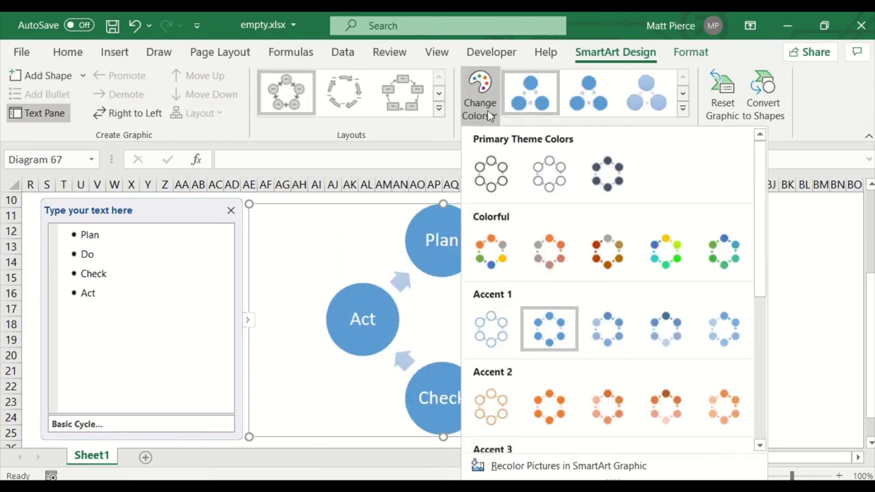
{"action": "left_click", "coordinate": [492, 251]}
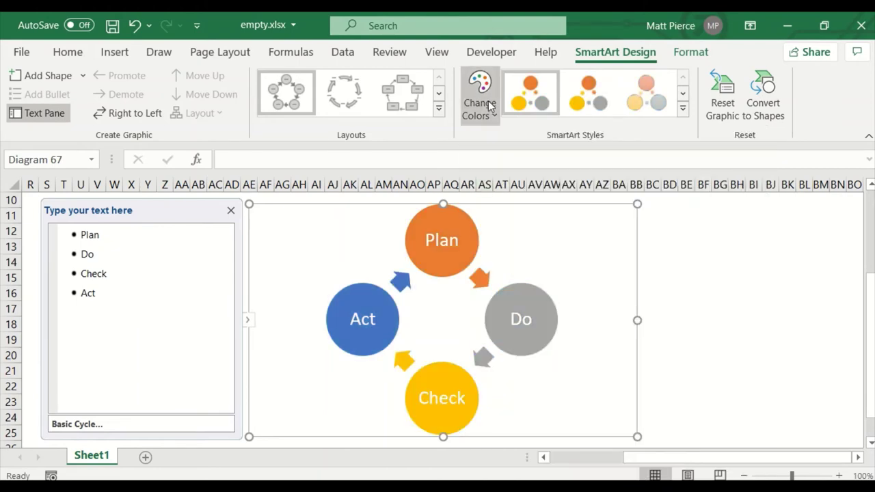
{"action": "left_click", "coordinate": [480, 92]}
{"action": "left_click", "coordinate": [607, 250]}
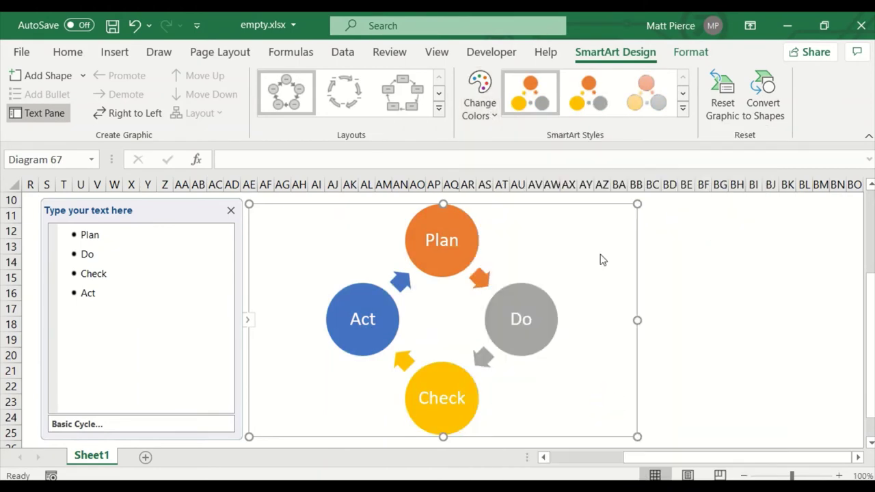
{"action": "left_click", "coordinate": [479, 89]}
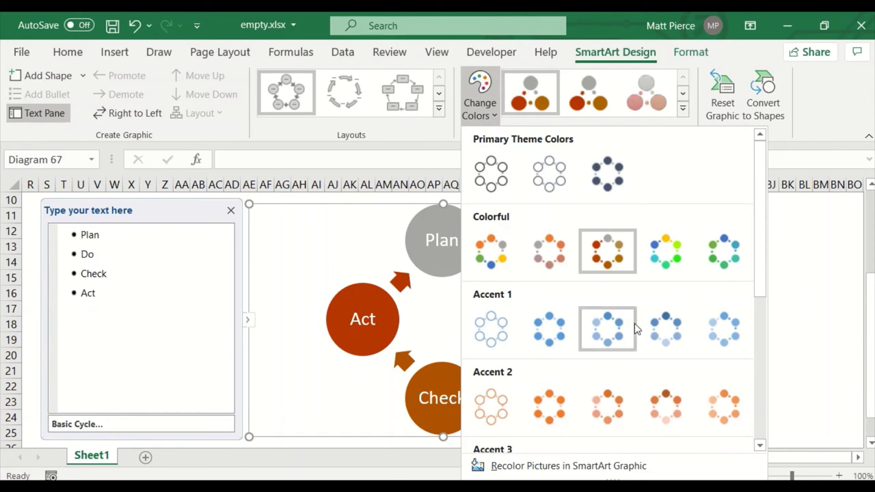
{"action": "left_click", "coordinate": [666, 250]}
- Recolor the cycle diagram with the dark blue-gray fill scheme from the Primary Theme Colors
{"action": "left_click", "coordinate": [479, 91]}
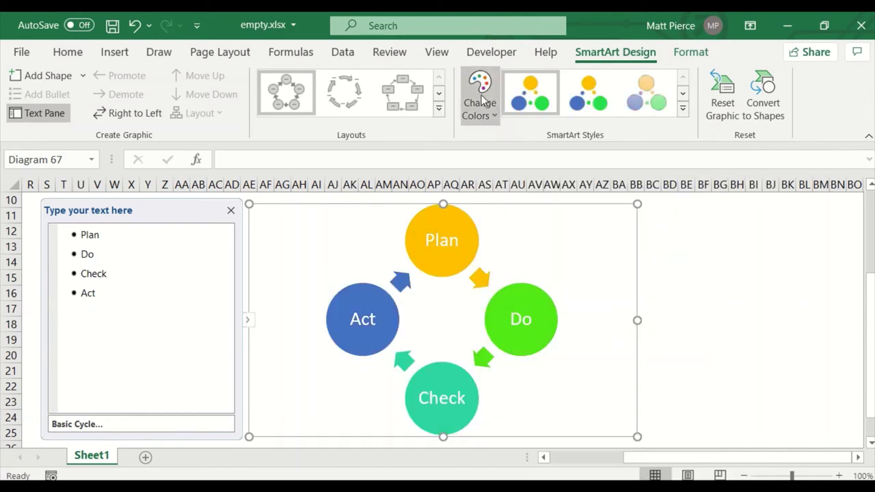
{"action": "left_click", "coordinate": [613, 181]}
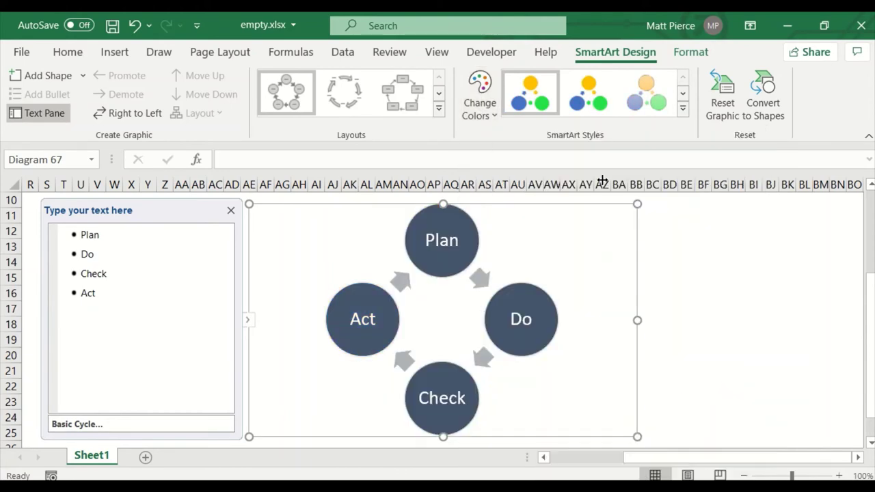
- Open the shape formatting for the Plan circle and try a dark orange solid outline
{"action": "left_click", "coordinate": [455, 261]}
{"action": "right_click", "coordinate": [454, 260]}
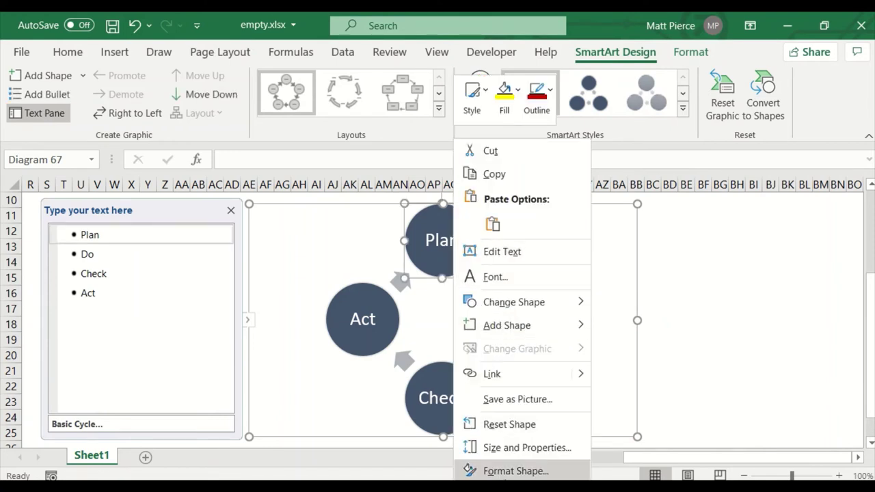
{"action": "left_click", "coordinate": [509, 471]}
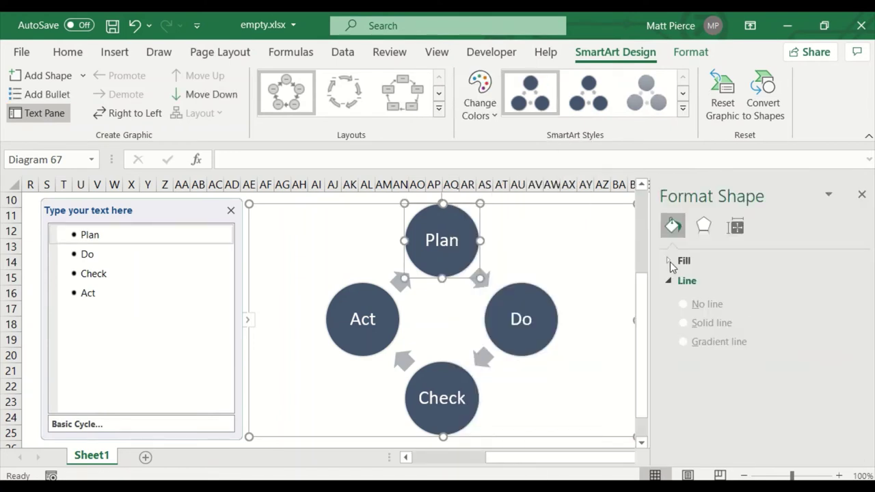
{"action": "left_click", "coordinate": [845, 396]}
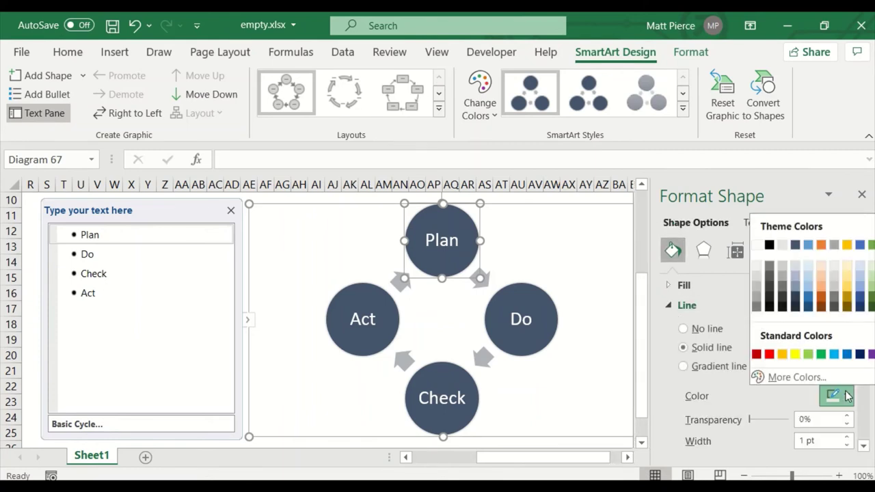
{"action": "left_click", "coordinate": [821, 299]}
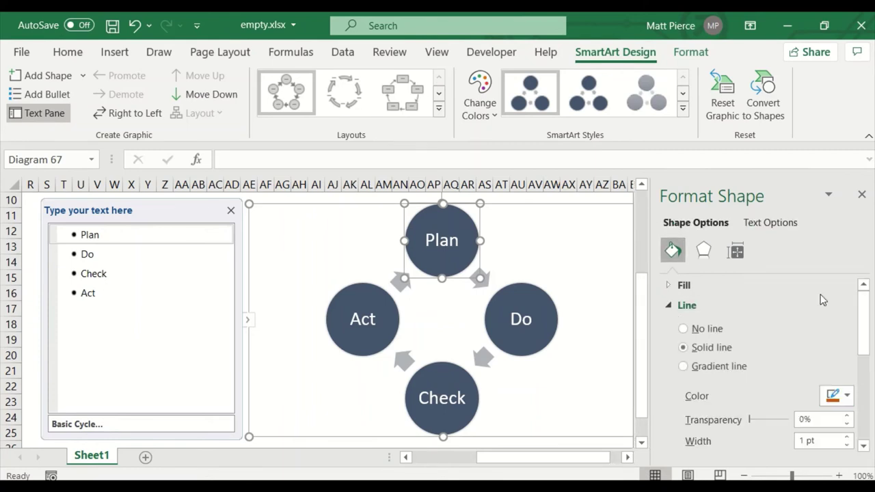
- Set the Plan circle's solid fill color to dark orange
{"action": "left_click", "coordinate": [667, 305]}
{"action": "left_click", "coordinate": [672, 285]}
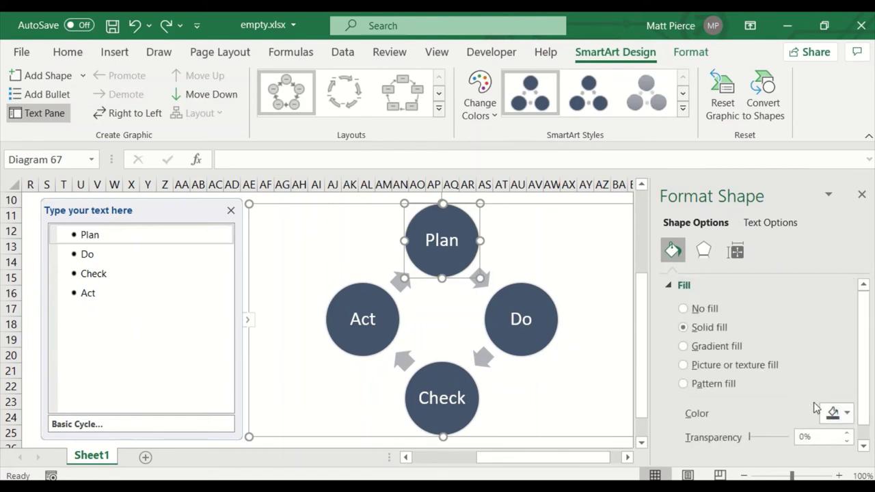
{"action": "left_click", "coordinate": [834, 413]}
{"action": "left_click", "coordinate": [821, 315]}
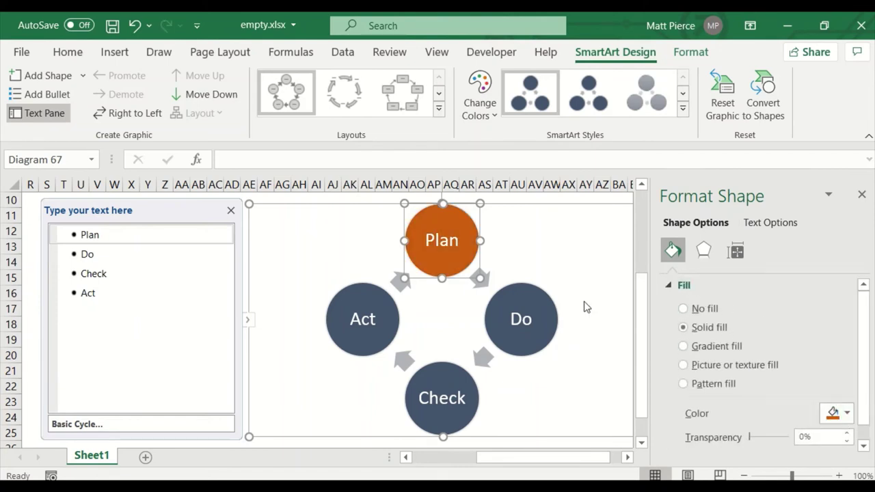
- Delete the whole cycle diagram and insert a Basic Pyramid SmartArt graphic from the Pyramid category
{"action": "left_click", "coordinate": [490, 271]}
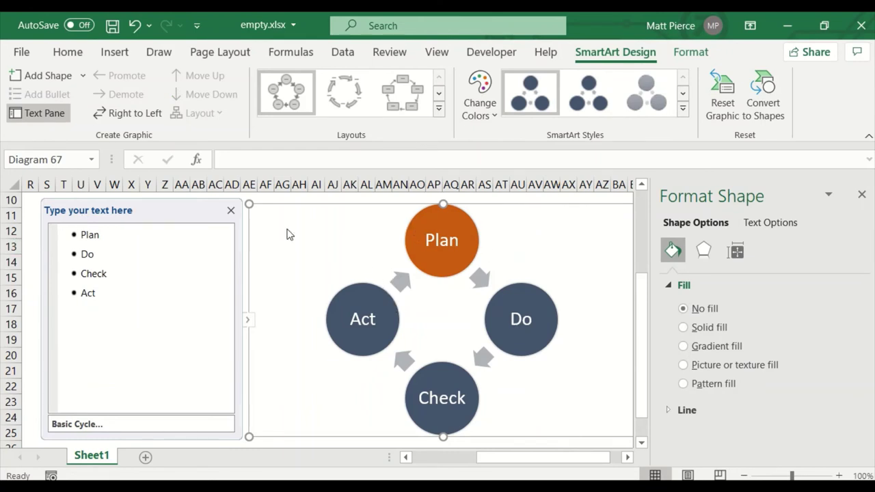
{"action": "key", "text": "Delete"}
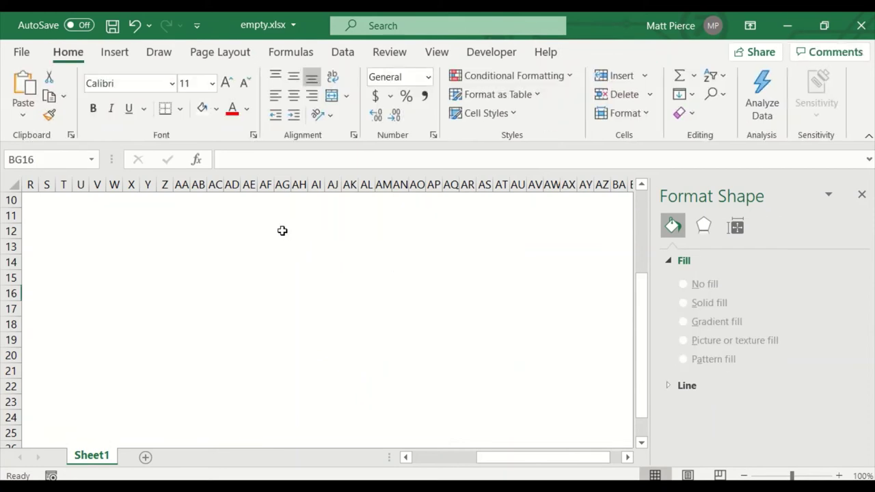
{"action": "left_click", "coordinate": [115, 53]}
{"action": "left_click", "coordinate": [83, 89]}
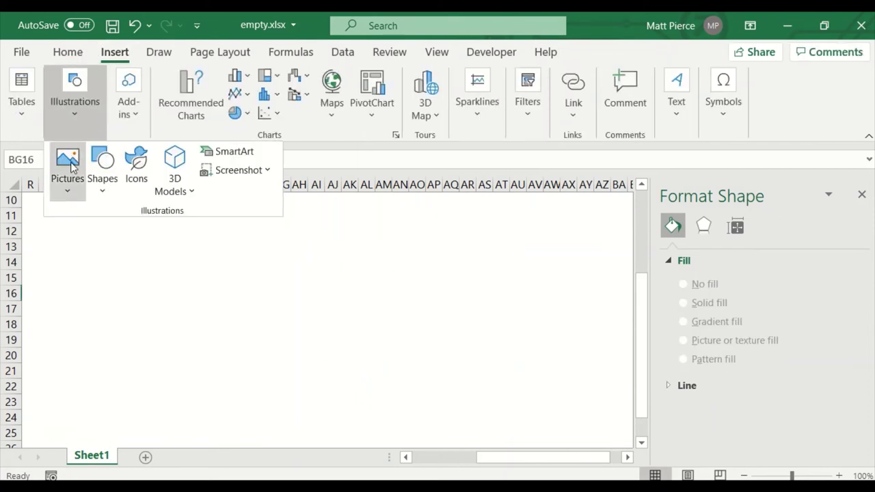
{"action": "left_click", "coordinate": [230, 151]}
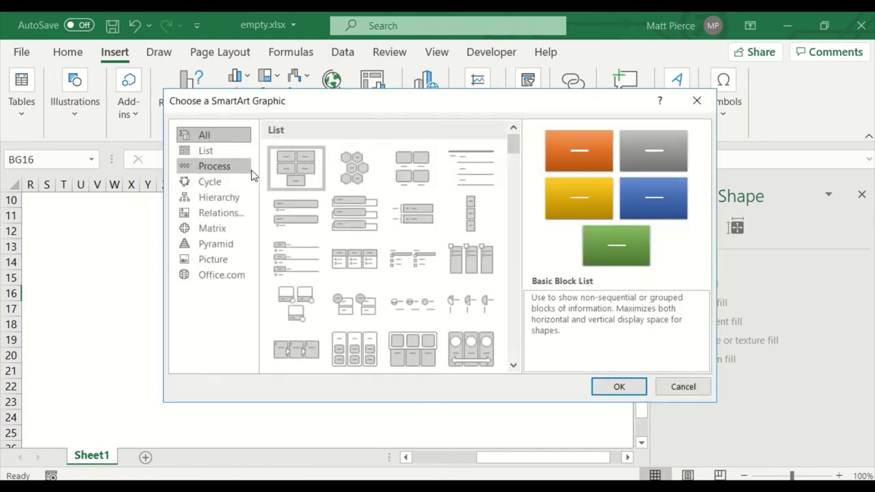
{"action": "left_click", "coordinate": [215, 244]}
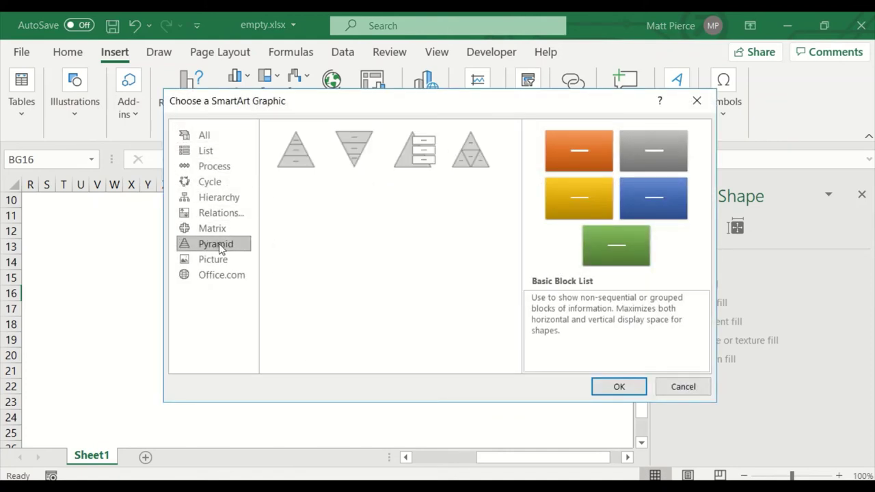
{"action": "left_click", "coordinate": [302, 159]}
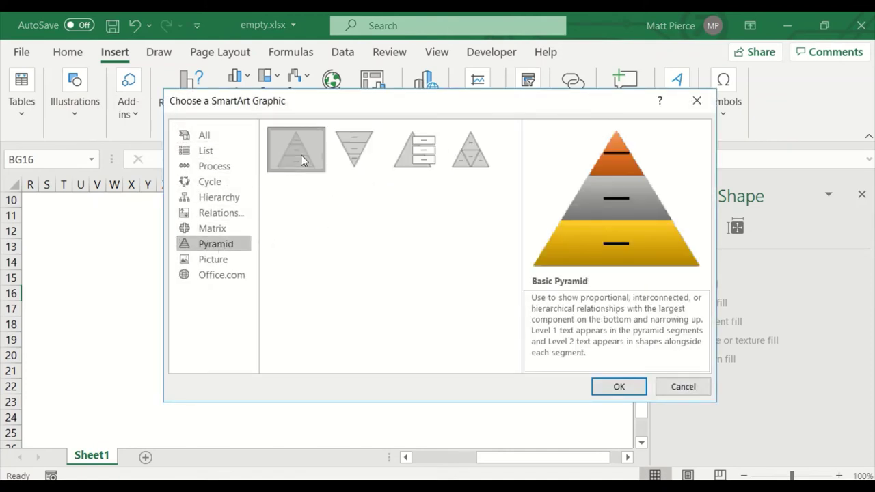
{"action": "left_click", "coordinate": [611, 390]}
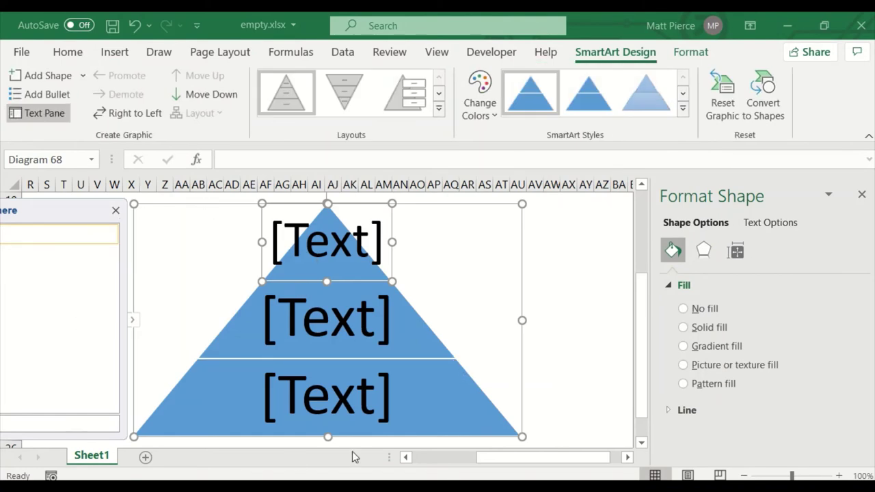
- Label the pyramid's top level Gold with a capital G
{"action": "left_click_drag", "start_coordinate": [504, 465], "coordinate": [469, 467]}
{"action": "left_click", "coordinate": [127, 234]}
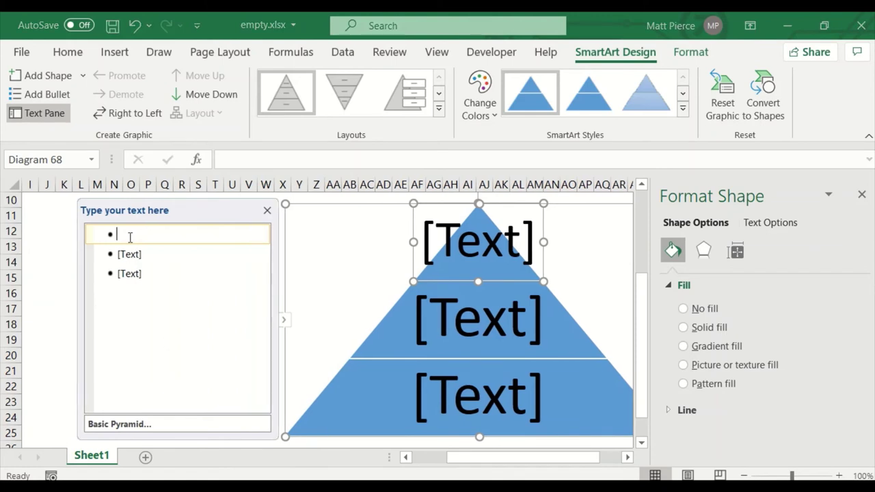
{"action": "type", "text": "gold"}
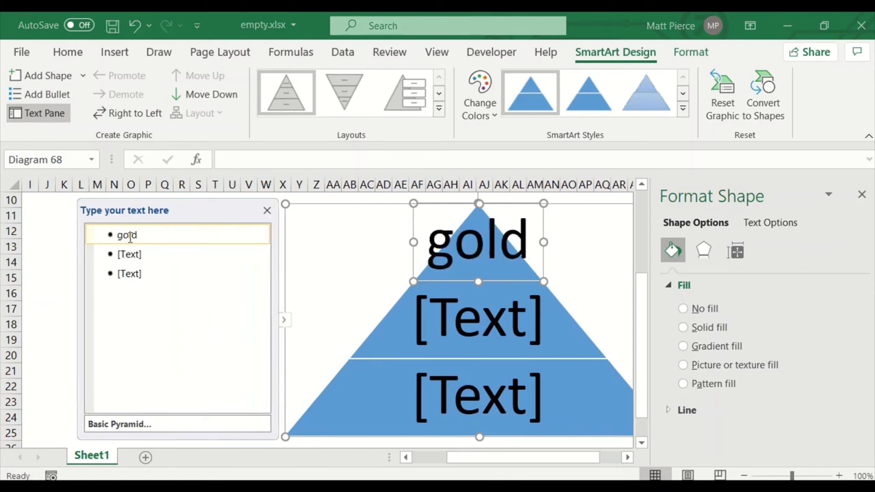
{"action": "key", "text": "Delete"}
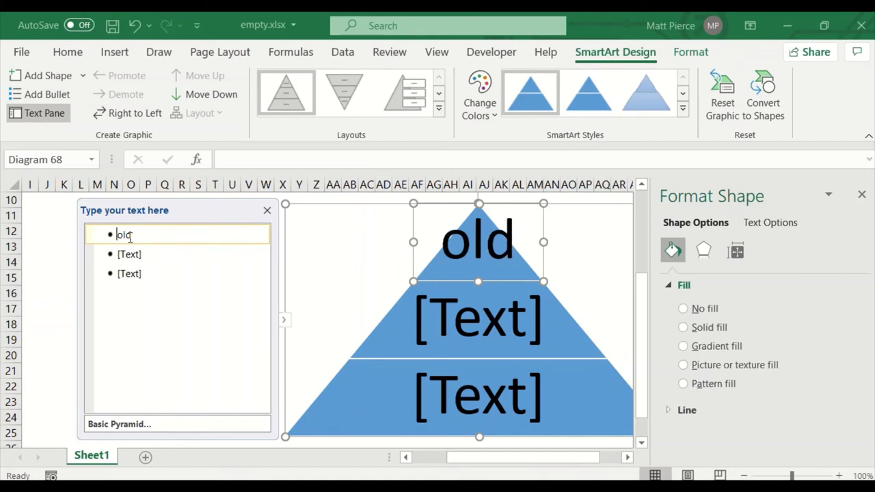
{"action": "type", "text": "G"}
- Label the pyramid's second level Silver, trying it as a sub-bullet of Gold and restoring it, and the third level Bronze
{"action": "key", "text": "Down"}
{"action": "type", "text": "Silver"}
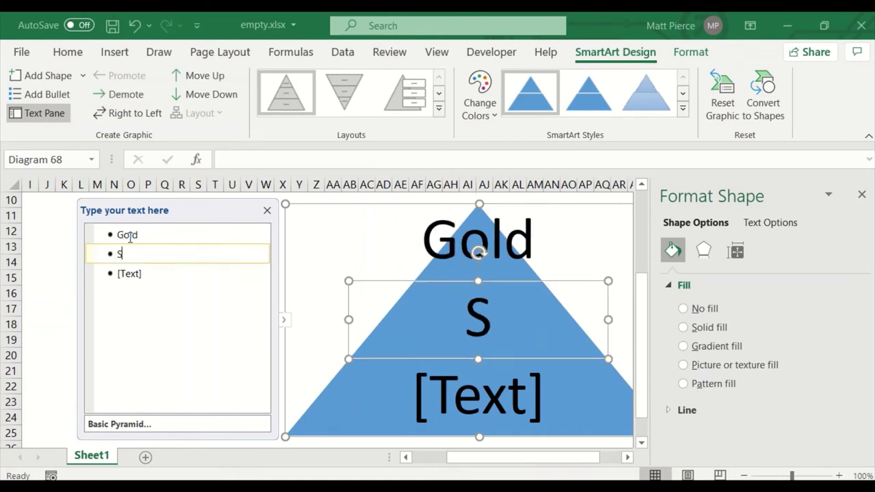
{"action": "key", "text": "Tab"}
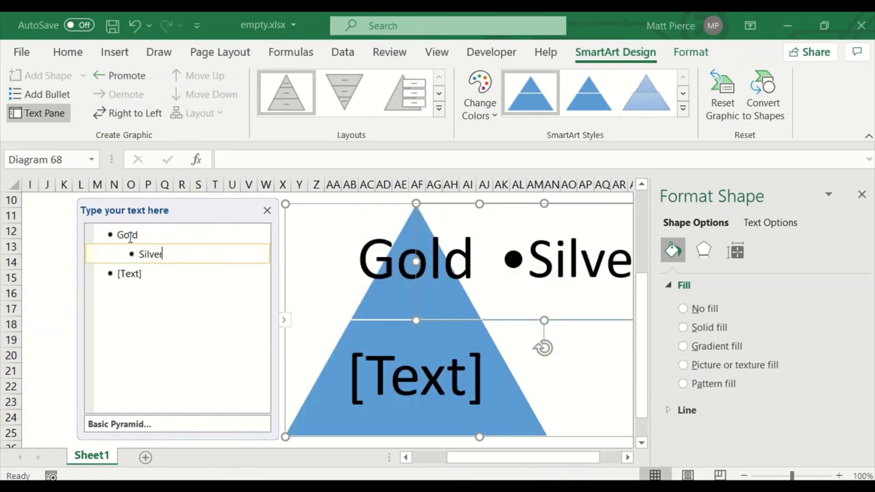
{"action": "key", "text": "shift+Tab"}
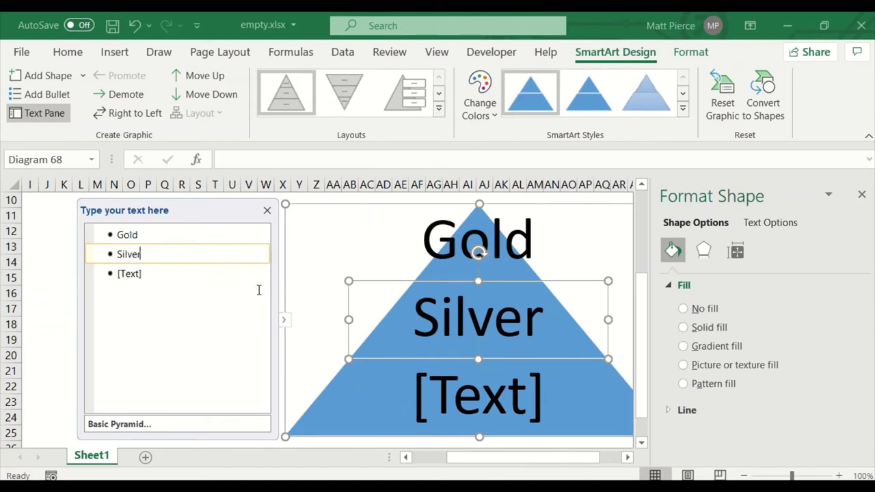
{"action": "left_click", "coordinate": [164, 277]}
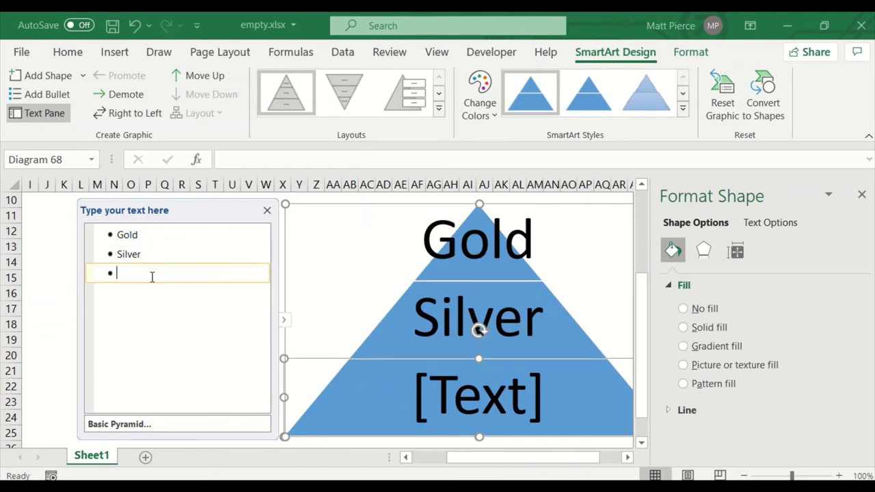
{"action": "type", "text": "Bronze"}
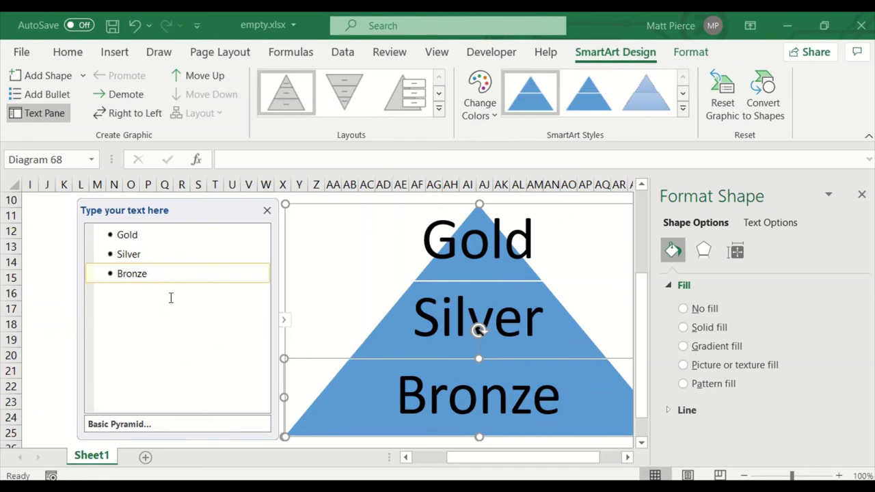
- Add two more levels beneath Bronze, labelled Iron and Aluminum
{"action": "key", "text": "Return"}
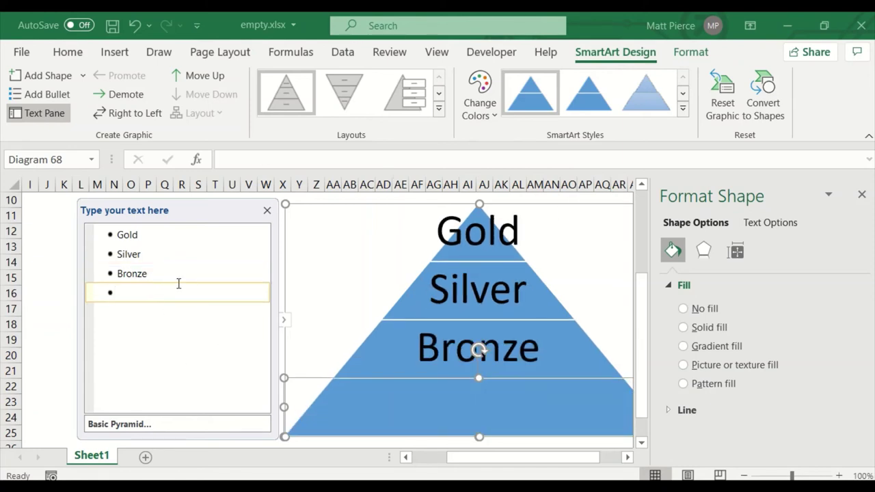
{"action": "type", "text": "Iron"}
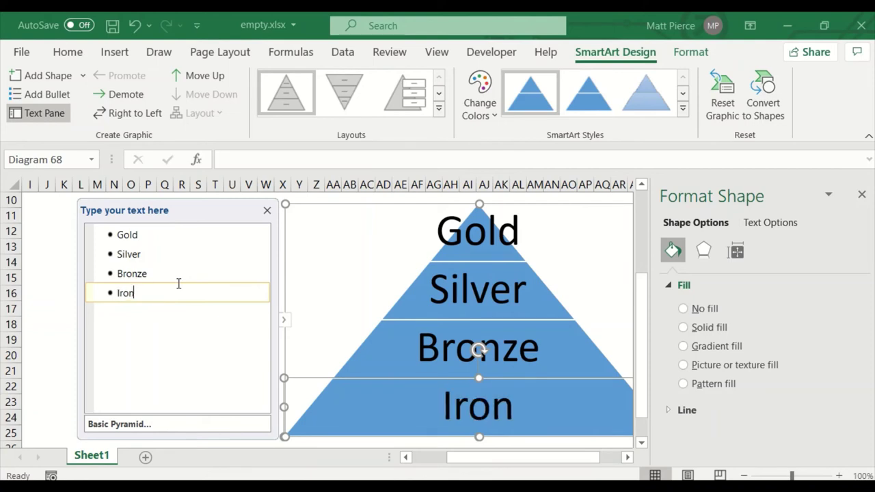
{"action": "key", "text": "Return"}
{"action": "type", "text": "Aluminum"}
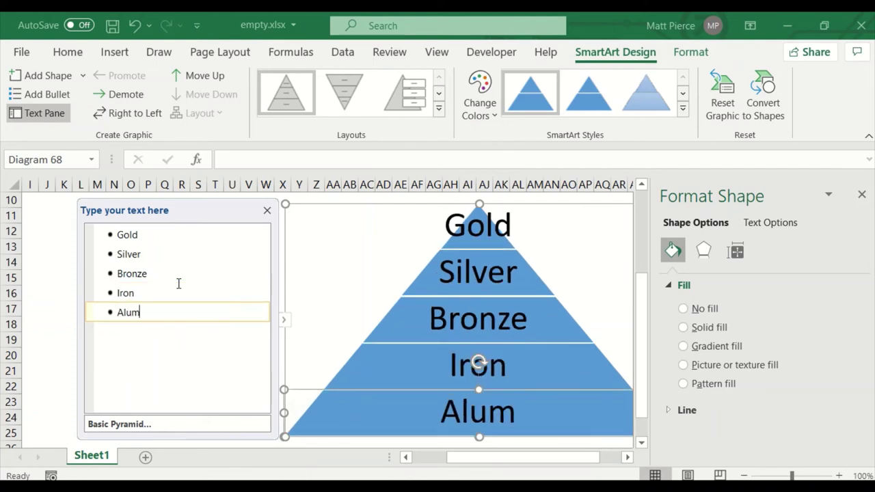
- Insert a new top level labelled Platinum above Gold in the pyramid
{"action": "key", "text": "Up"}
{"action": "key", "text": "Up"}
{"action": "key", "text": "Up"}
{"action": "key", "text": "Up"}
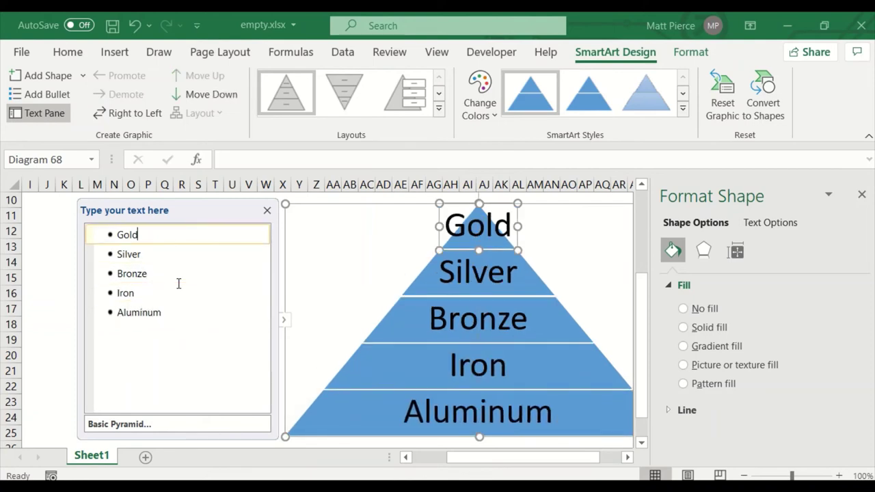
{"action": "key", "text": "Home"}
{"action": "key", "text": "Return"}
{"action": "key", "text": "Up"}
{"action": "type", "text": "P"}
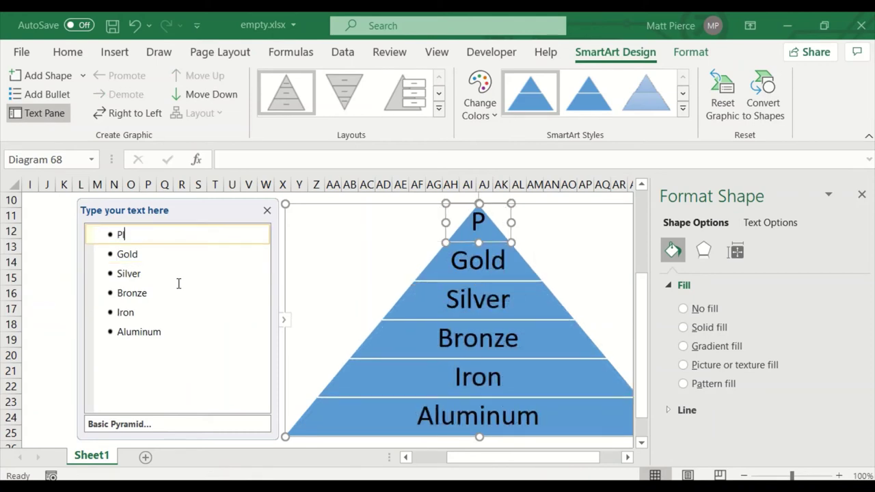
{"action": "type", "text": "latinum"}
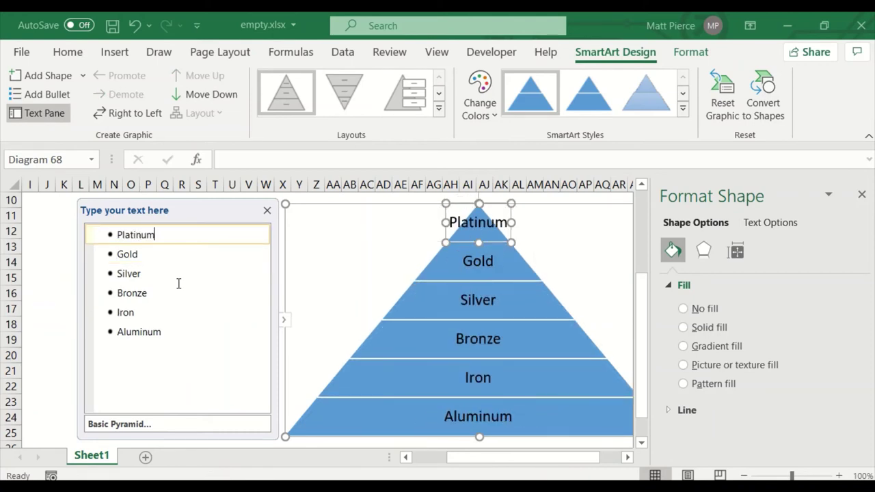
- Recolor the pyramid, trying the third Accent 1 gradient scheme before applying the first Colorful scheme
{"action": "left_click", "coordinate": [197, 329]}
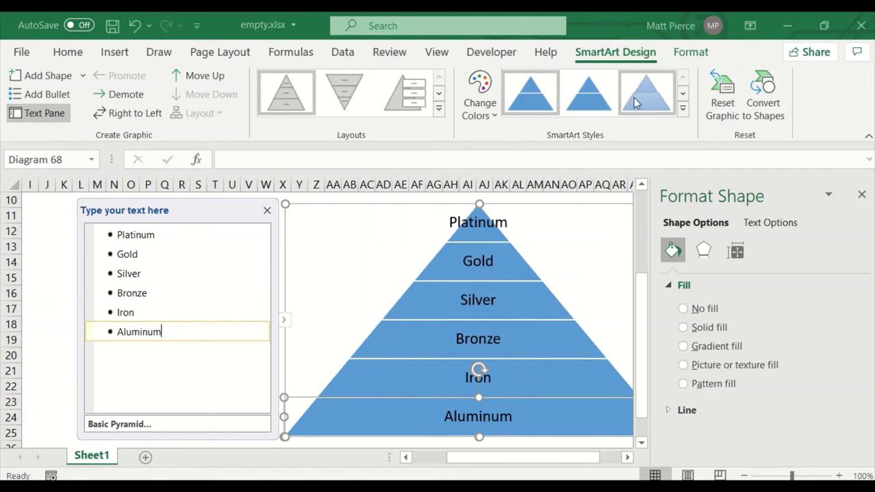
{"action": "left_click", "coordinate": [683, 93]}
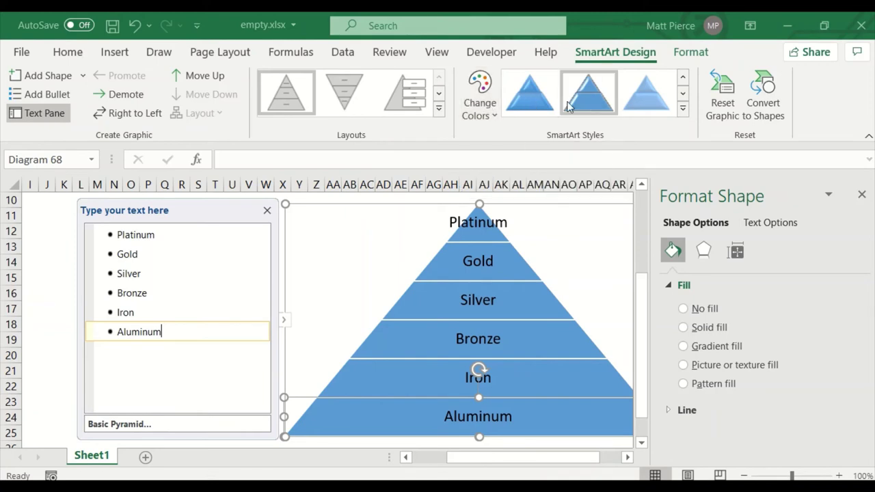
{"action": "left_click", "coordinate": [479, 96]}
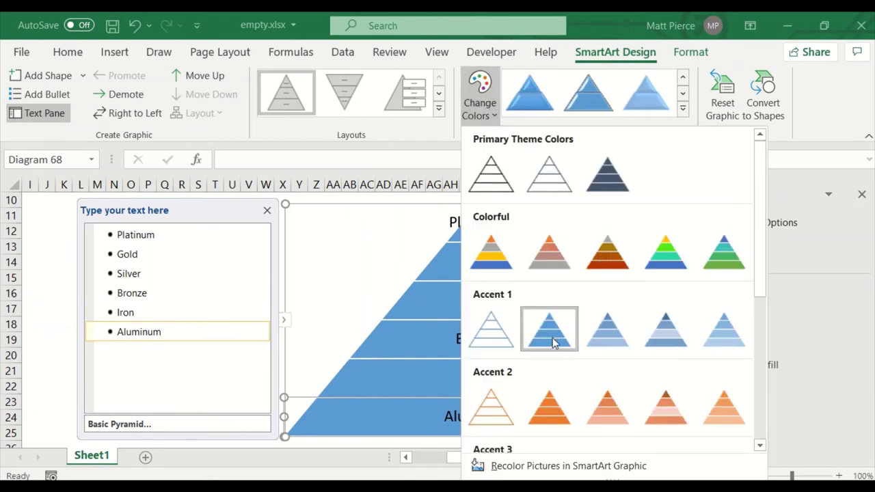
{"action": "left_click", "coordinate": [574, 339]}
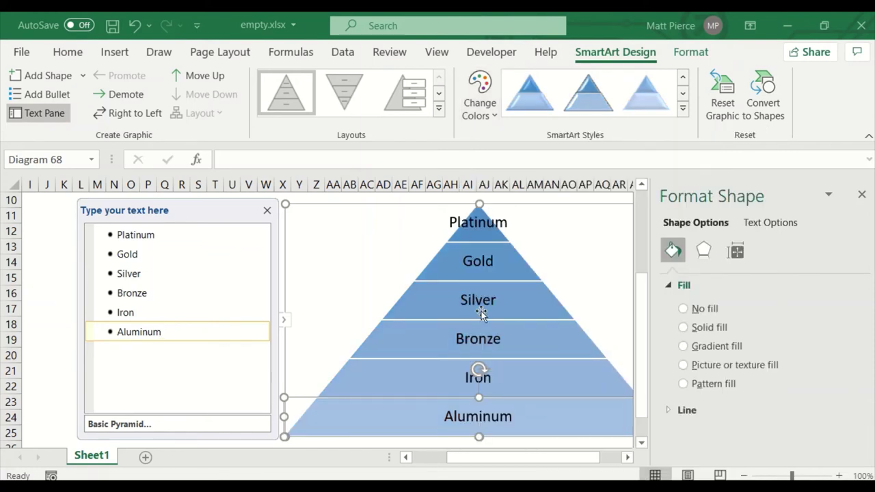
{"action": "left_click", "coordinate": [479, 95]}
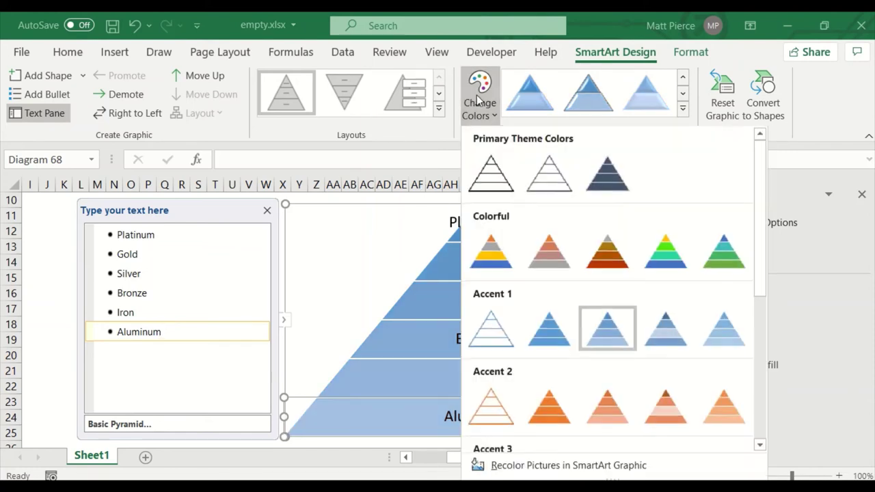
{"action": "left_click", "coordinate": [491, 255]}
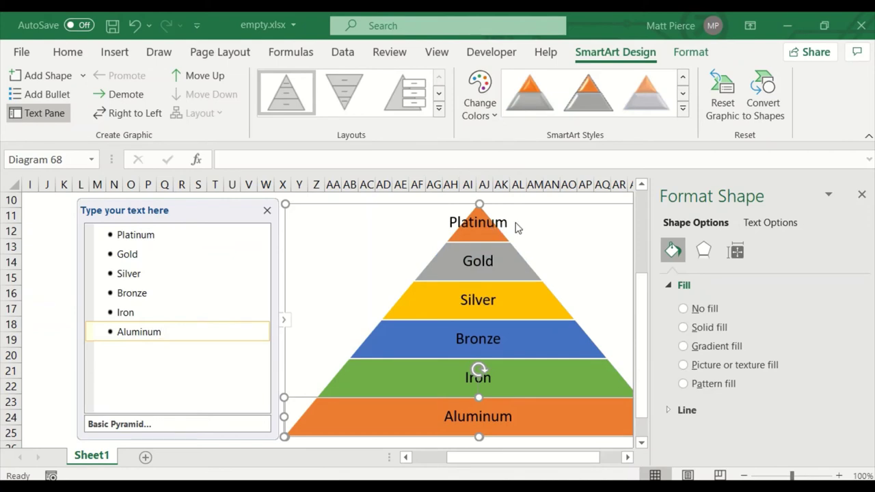
- Try moving the Silver entry up above Gold, and return it to its place below Gold
{"action": "left_click", "coordinate": [504, 307]}
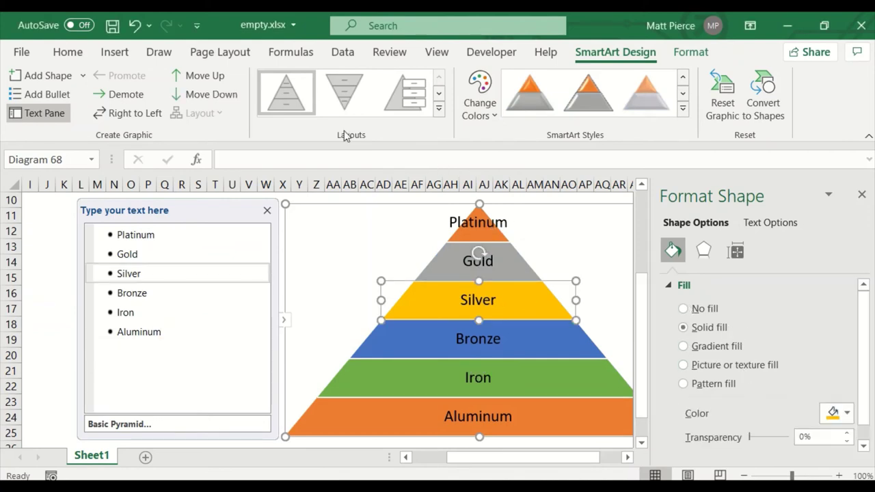
{"action": "left_click", "coordinate": [151, 277]}
{"action": "left_click", "coordinate": [212, 77]}
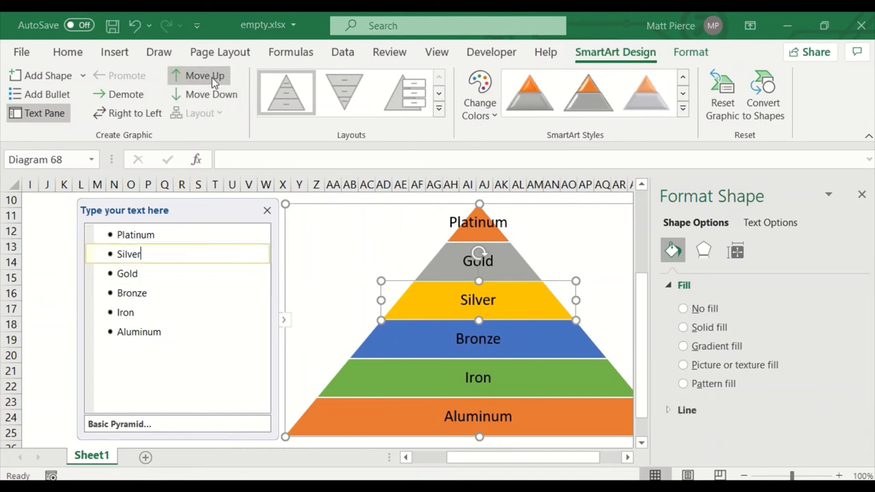
{"action": "left_click", "coordinate": [214, 95]}
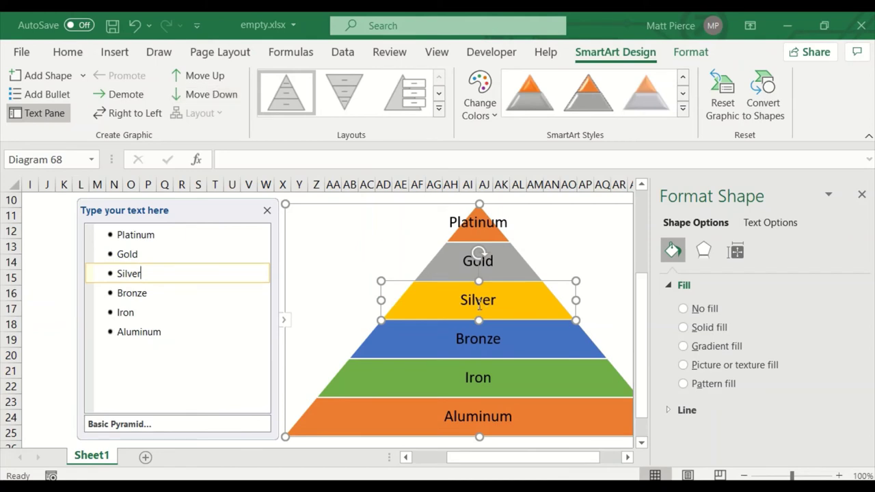
- Select the Silver level's shape and examine its fill options
{"action": "left_click", "coordinate": [504, 307]}
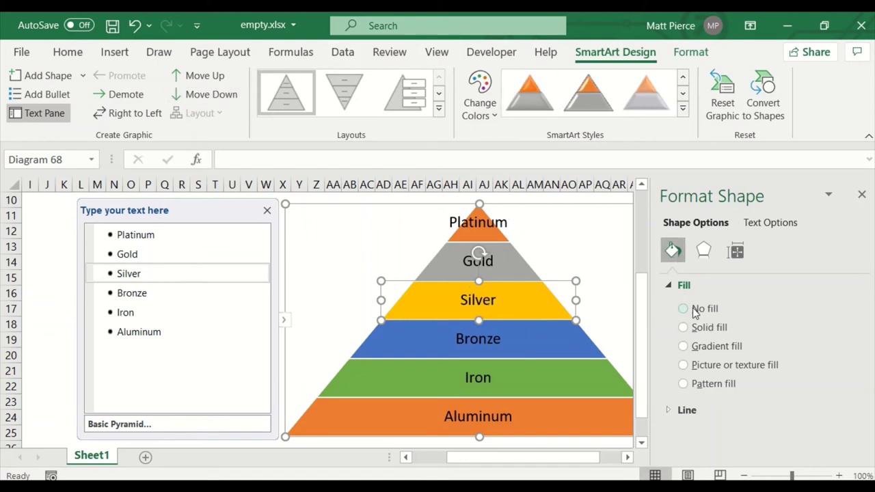
{"action": "left_click", "coordinate": [570, 246]}
{"action": "left_click", "coordinate": [548, 304]}
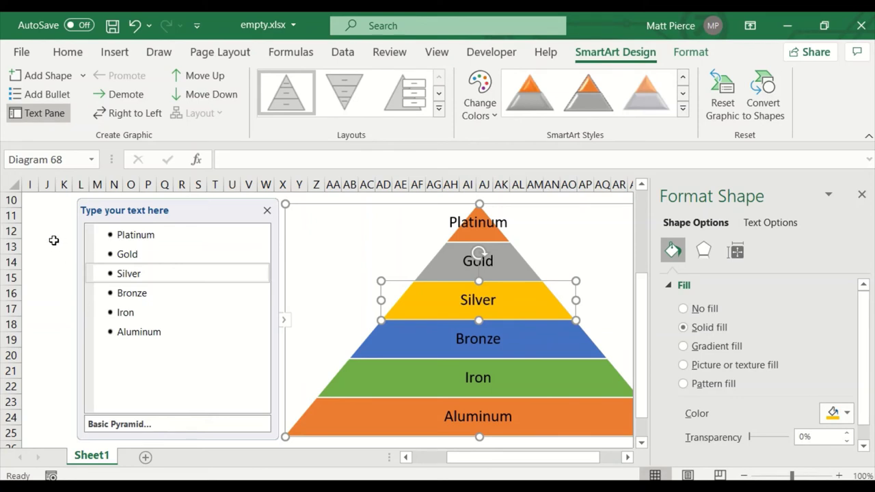
- Insert a WordArt object in the black style with a blue hard shadow on an empty area of the sheet
{"action": "left_click", "coordinate": [47, 278]}
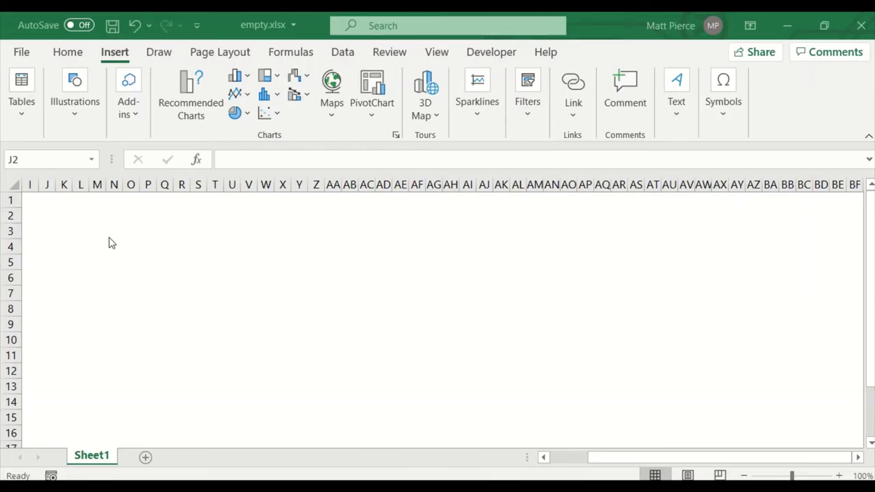
{"action": "left_click", "coordinate": [115, 55]}
{"action": "left_click", "coordinate": [683, 101]}
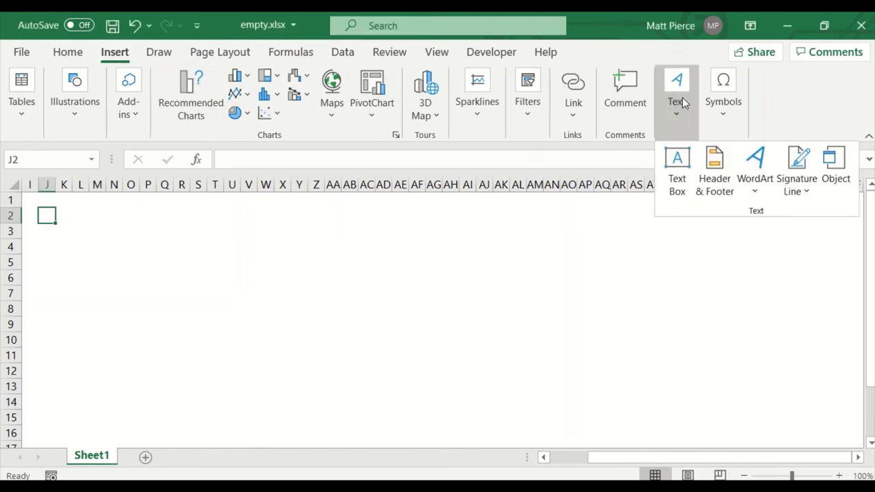
{"action": "left_click", "coordinate": [757, 178]}
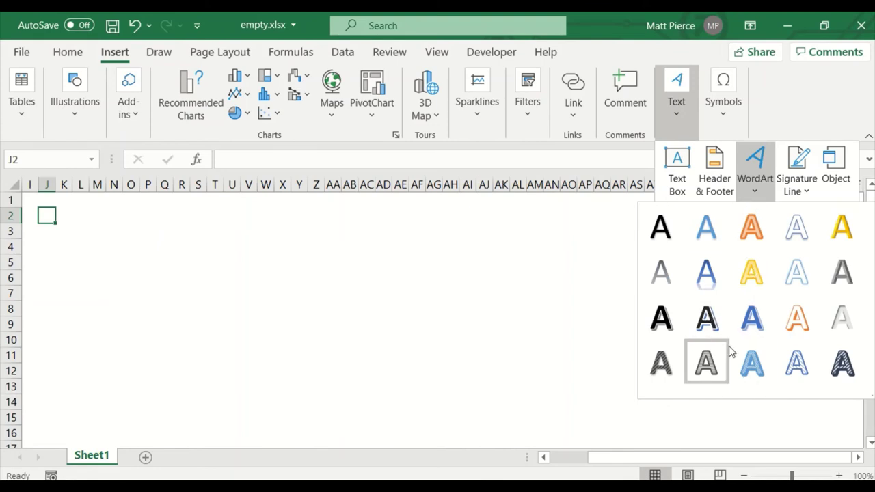
{"action": "left_click", "coordinate": [709, 321]}
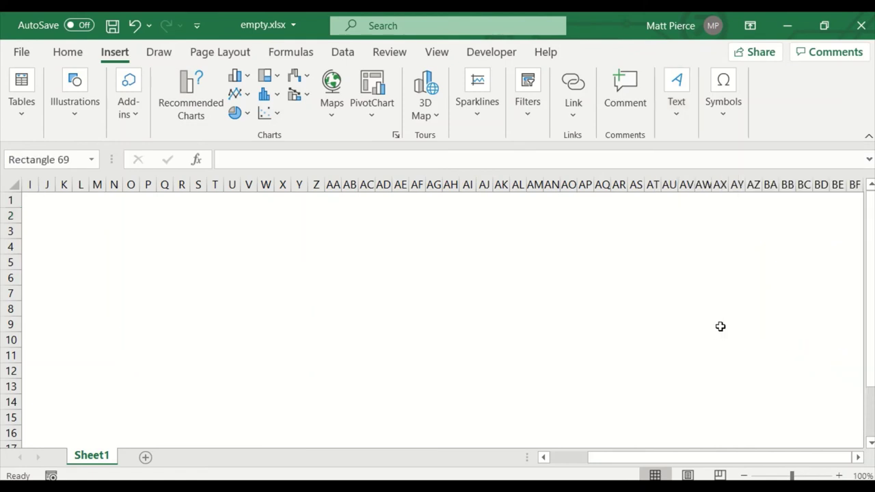
- Replace the WordArt's placeholder text with "Hello World!!" and select the finished object
{"action": "left_click", "coordinate": [292, 317]}
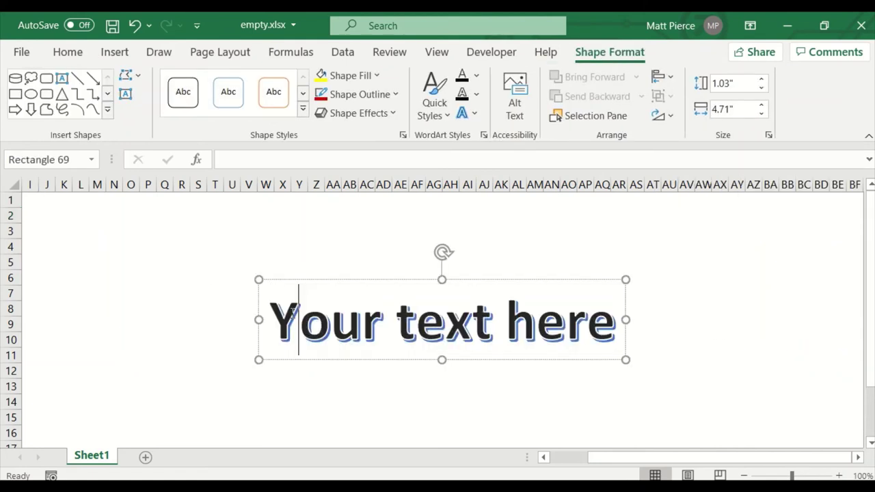
{"action": "triple_click", "coordinate": [283, 315]}
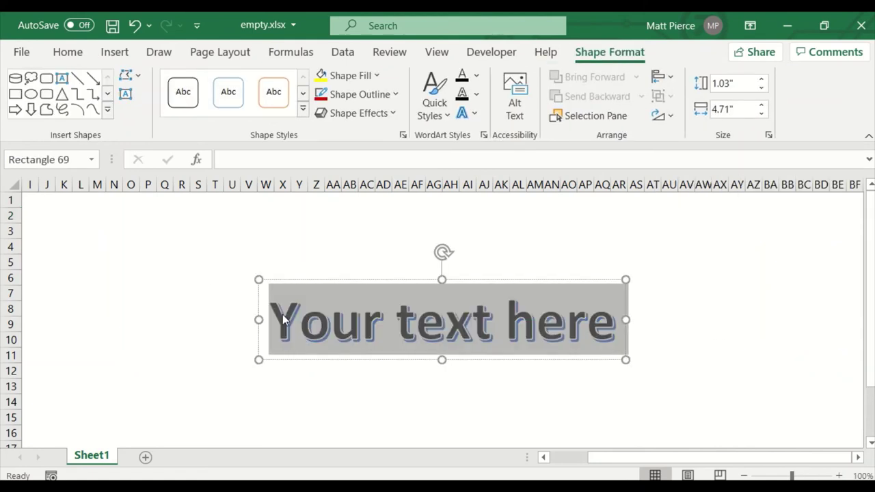
{"action": "type", "text": "H"}
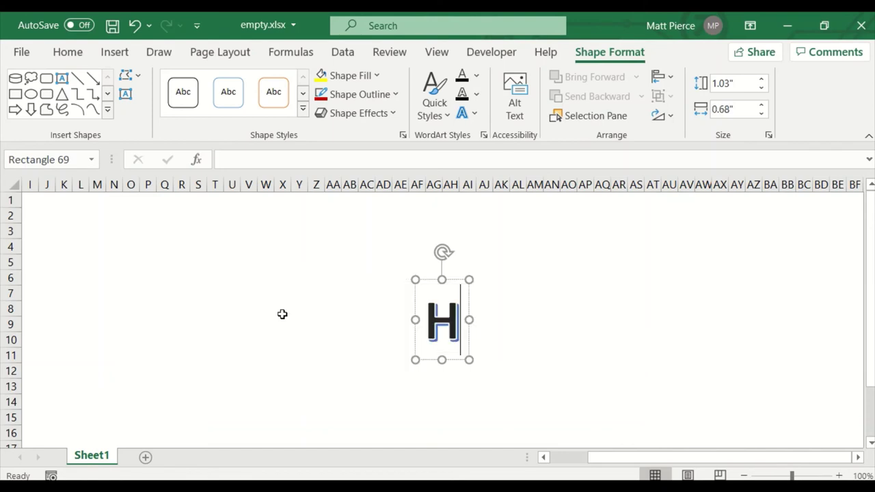
{"action": "type", "text": "ello World!!"}
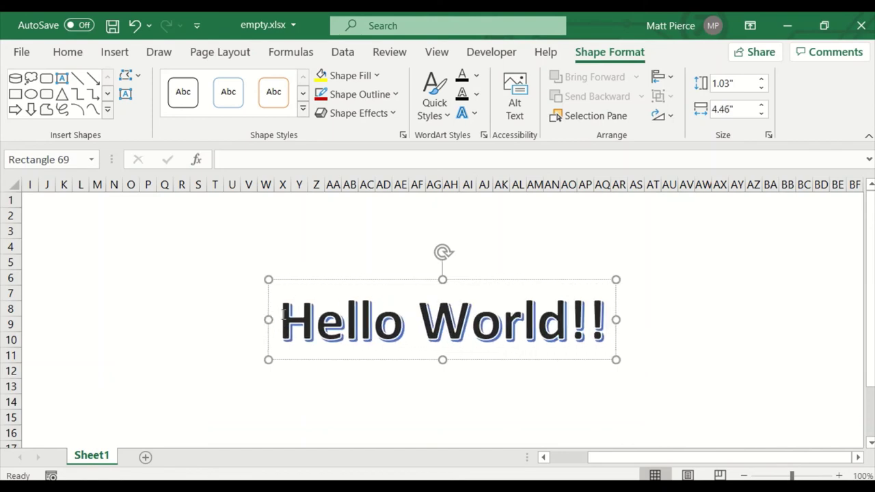
{"action": "left_click", "coordinate": [294, 258]}
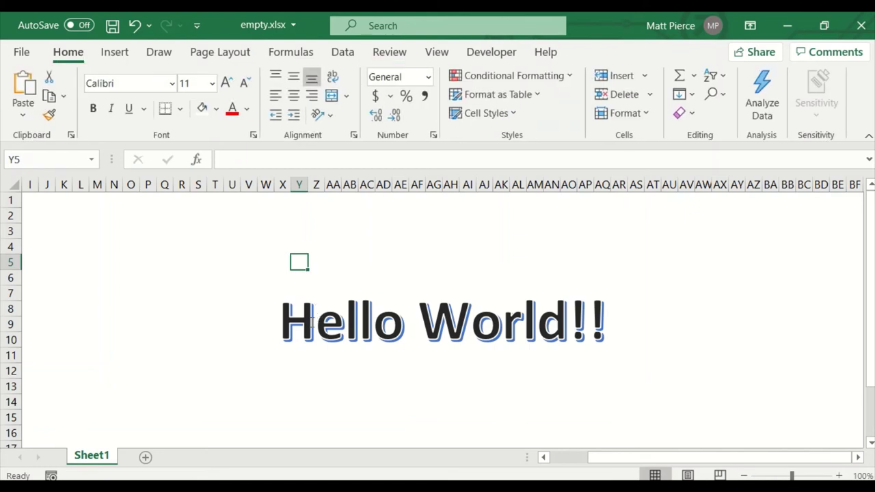
{"action": "left_click", "coordinate": [311, 321]}
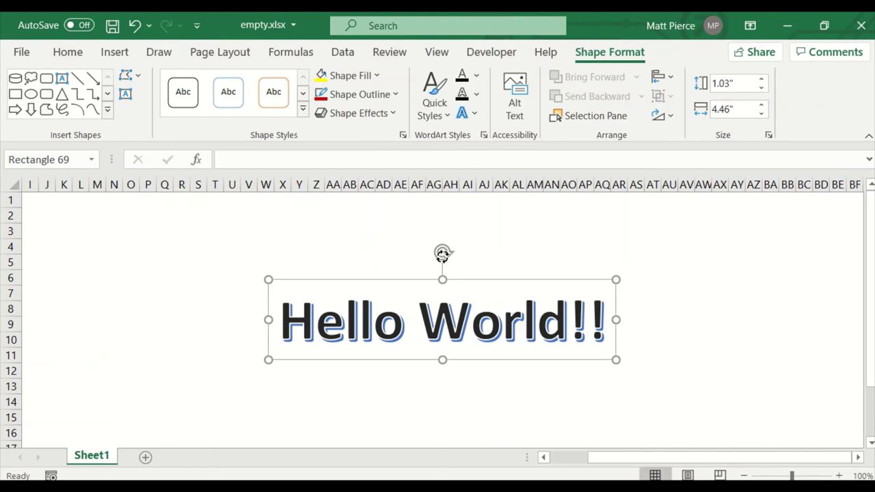
- Rotate the "Hello World!!" WordArt clockwise so its text slopes downward, and deselect it
{"action": "left_click_drag", "start_coordinate": [442, 254], "coordinate": [458, 281]}
{"action": "left_click", "coordinate": [485, 401]}
{"action": "left_click", "coordinate": [444, 303]}
{"action": "left_click", "coordinate": [545, 284]}
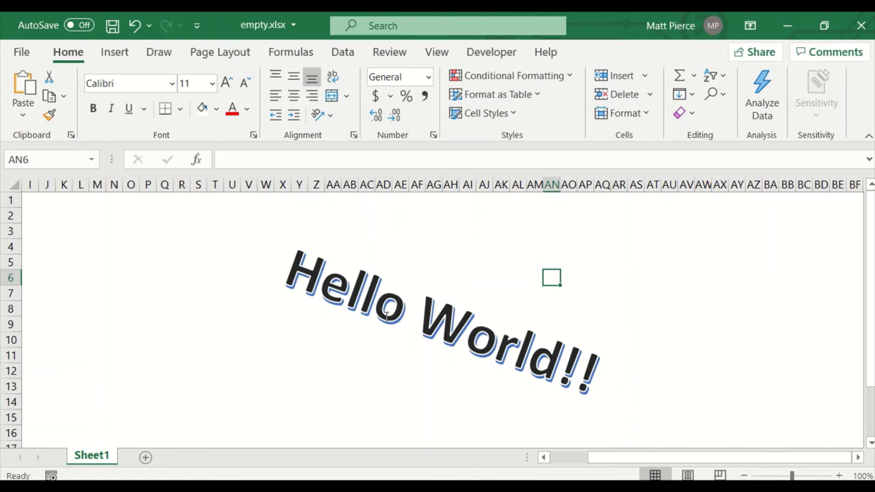
- Select the rotated WordArt's frame and open its Format Shape options
{"action": "right_click", "coordinate": [352, 282]}
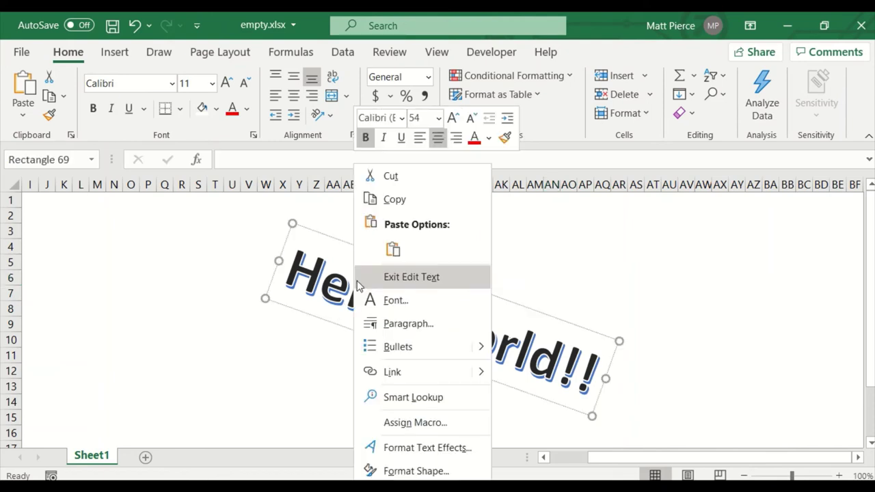
{"action": "key", "text": "Escape"}
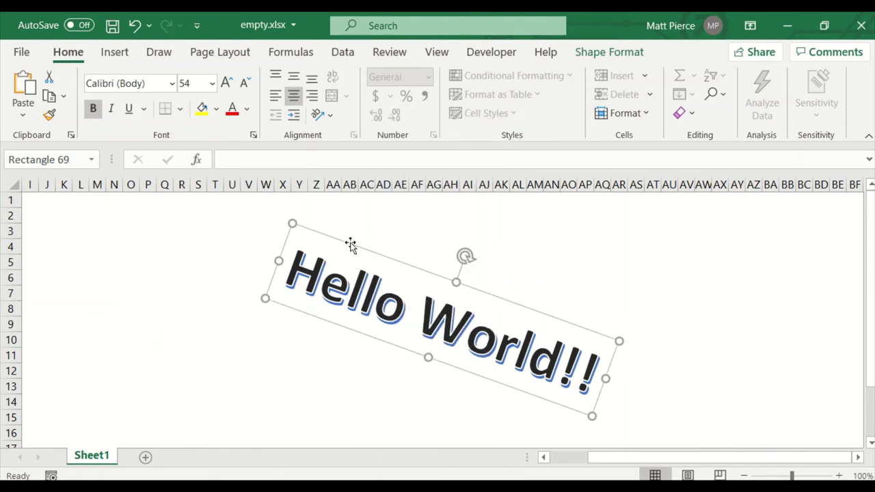
{"action": "right_click", "coordinate": [351, 244]}
{"action": "left_click", "coordinate": [413, 471]}
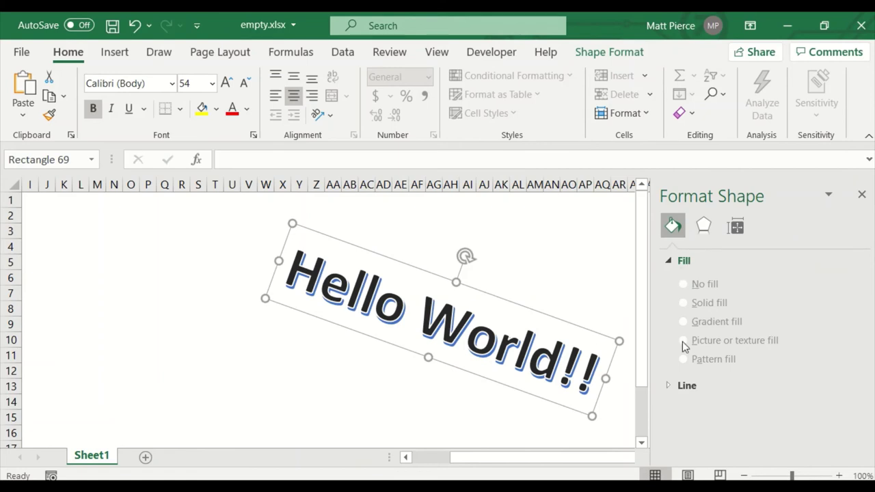
- Try a solid fill on the shape behind the WordArt text, and set it back to no fill
{"action": "left_click", "coordinate": [684, 309]}
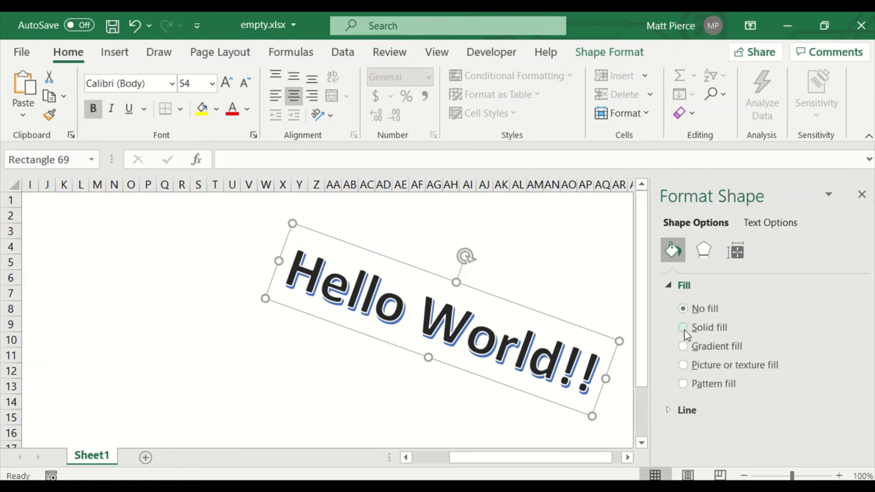
{"action": "left_click", "coordinate": [684, 327]}
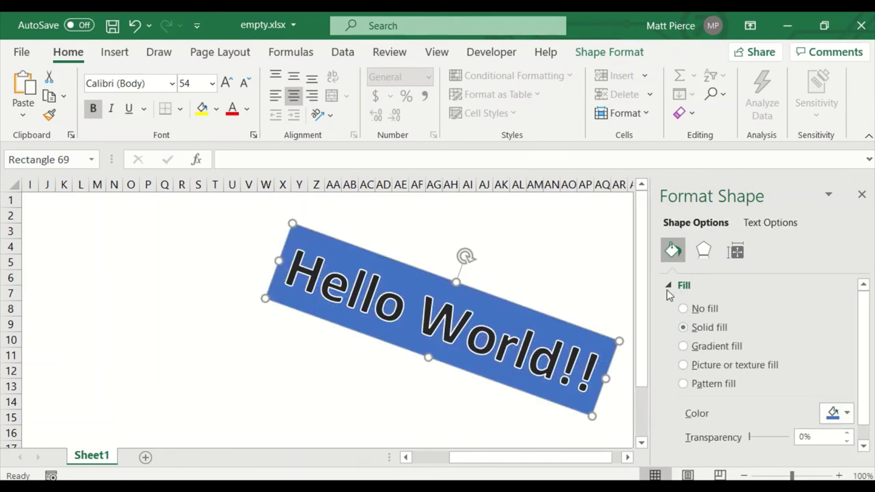
{"action": "left_click", "coordinate": [683, 309]}
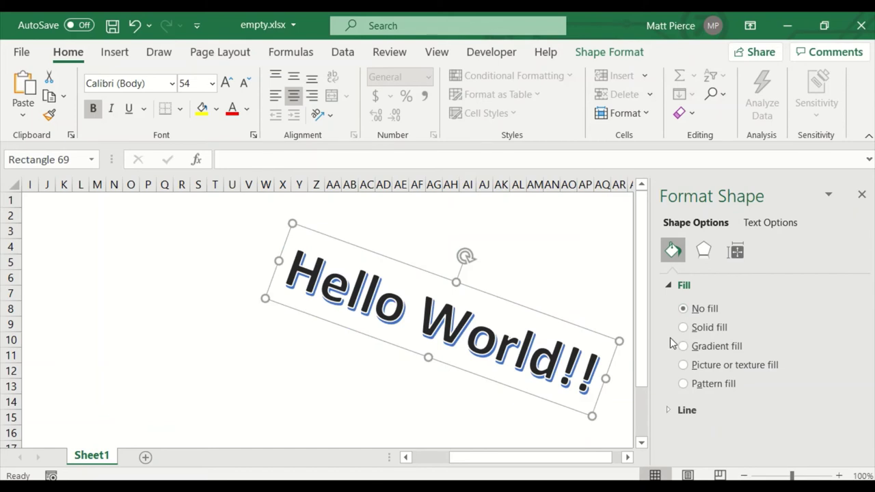
- Look over the shape's line options and try the WordArt letters with no text fill, returning them to solid fill
{"action": "left_click", "coordinate": [668, 409]}
{"action": "scroll", "coordinate": [714, 438], "scroll_direction": "down", "scroll_amount": 1}
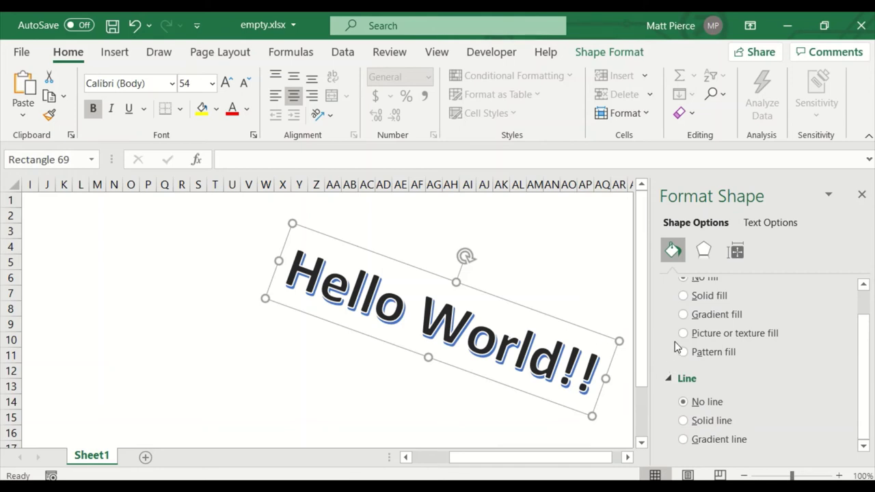
{"action": "left_click", "coordinate": [769, 224]}
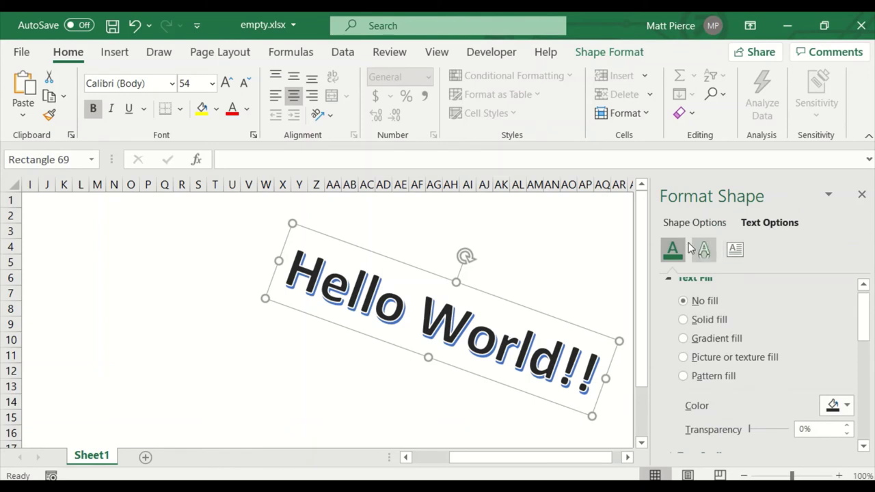
{"action": "left_click", "coordinate": [686, 323]}
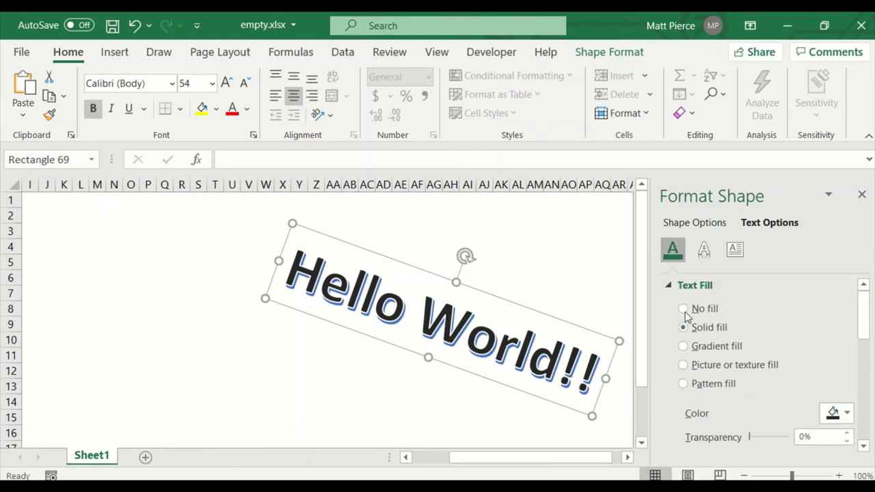
{"action": "left_click", "coordinate": [684, 309]}
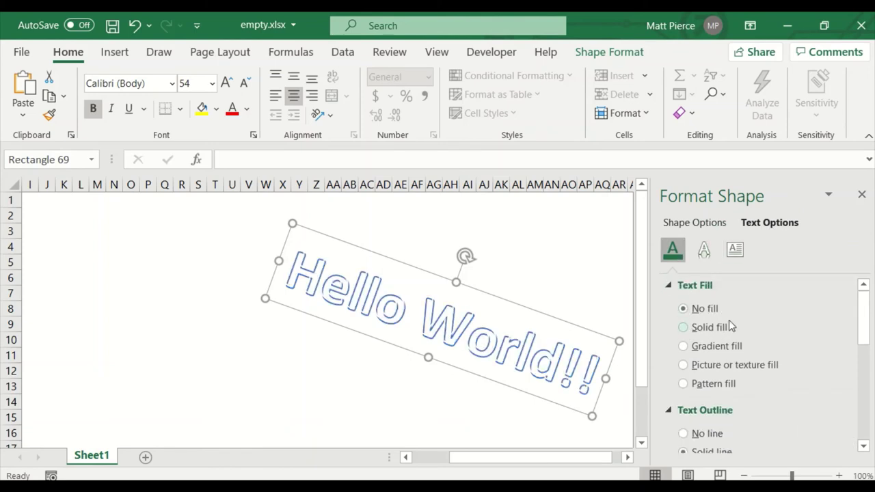
{"action": "left_click", "coordinate": [683, 327]}
{"action": "left_click", "coordinate": [683, 309]}
{"action": "left_click", "coordinate": [683, 327]}
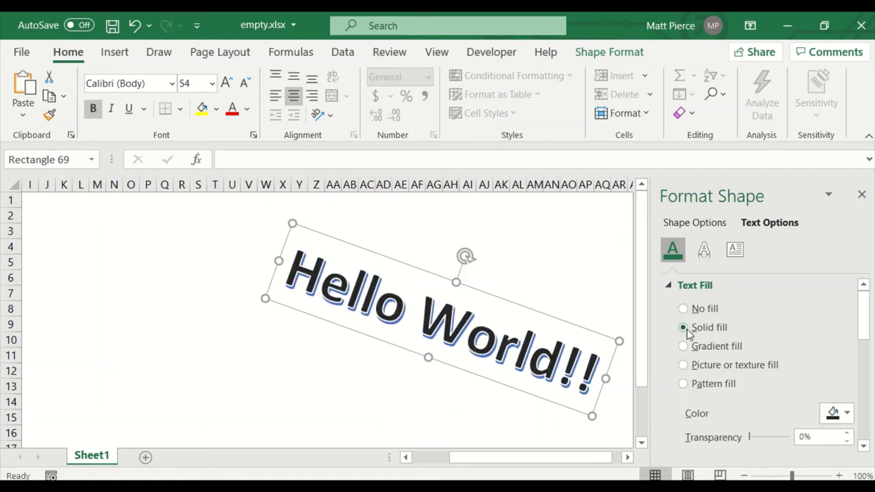
- Compare dark red and light gold as the WordArt's text fill color, and settle on dark red
{"action": "left_click", "coordinate": [848, 413]}
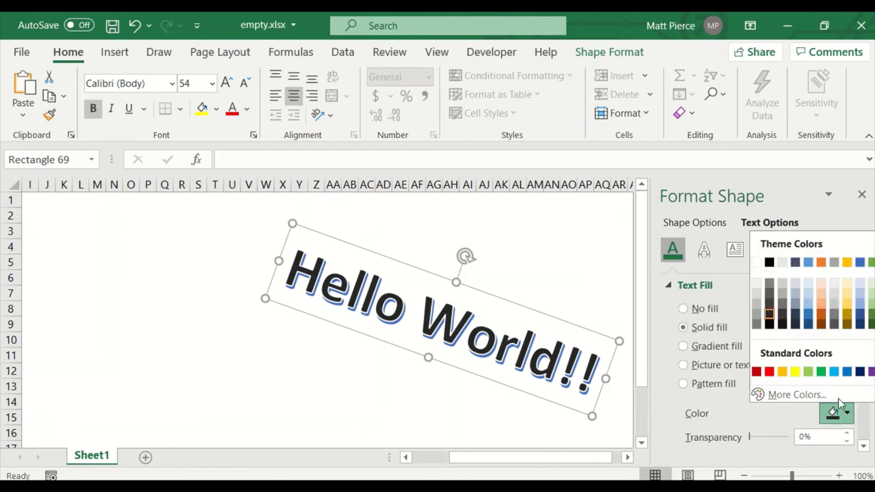
{"action": "left_click", "coordinate": [757, 373]}
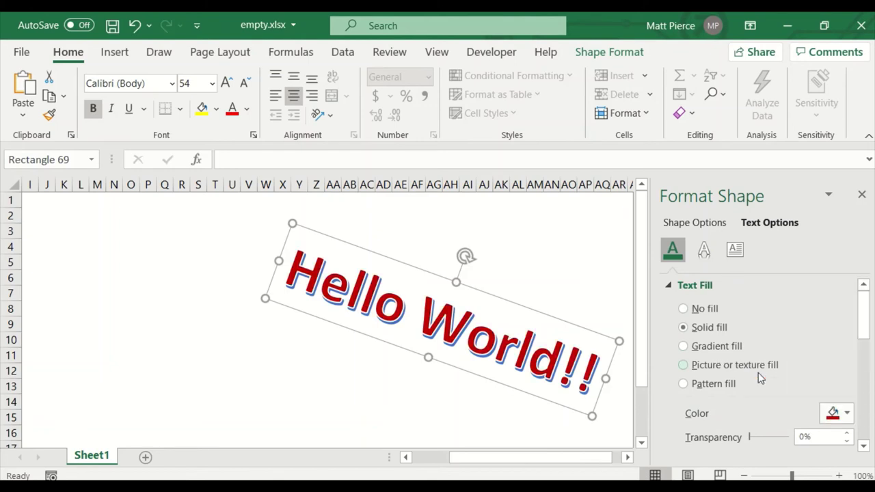
{"action": "left_click", "coordinate": [848, 413]}
{"action": "left_click", "coordinate": [846, 304]}
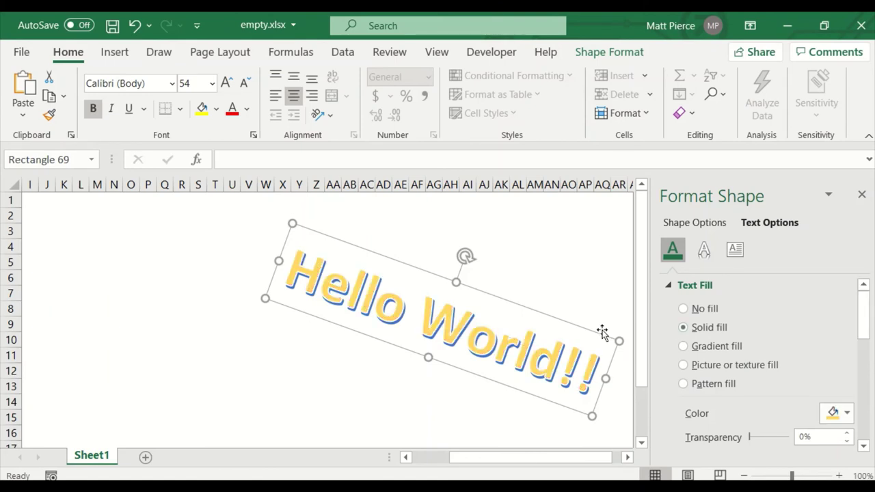
{"action": "left_click", "coordinate": [847, 413]}
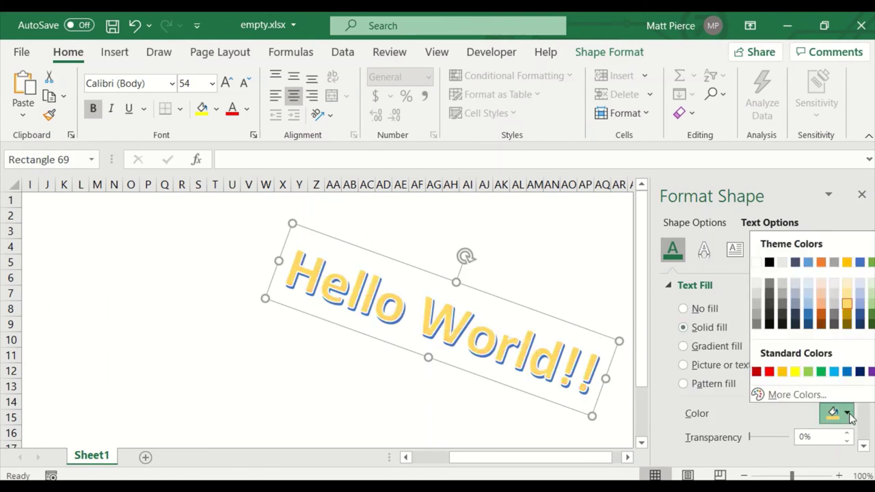
{"action": "left_click", "coordinate": [758, 372]}
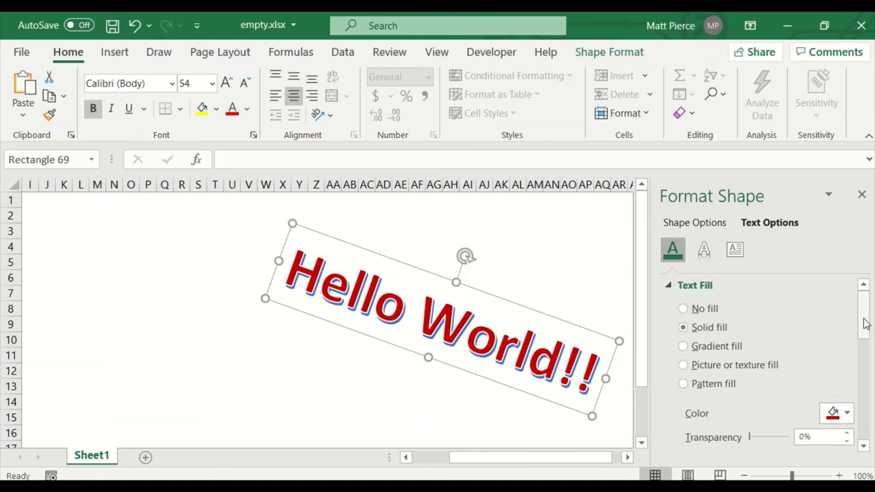
- Set the WordArt's text fill transparency to 50% and enter "asdfasdfasdafdasd" in cell Z10
{"action": "left_click_drag", "start_coordinate": [863, 300], "coordinate": [863, 364]}
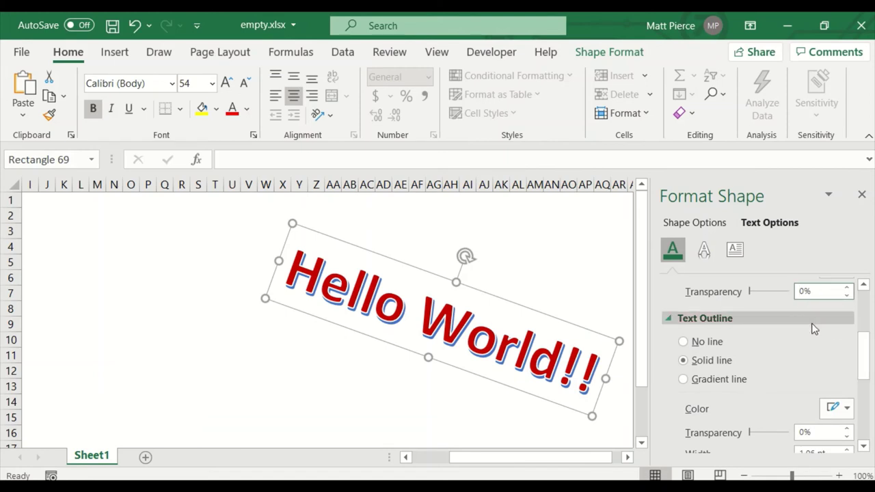
{"action": "left_click", "coordinate": [311, 343]}
{"action": "type", "text": "asdfasdfasdafdasd"}
{"action": "left_click", "coordinate": [352, 372]}
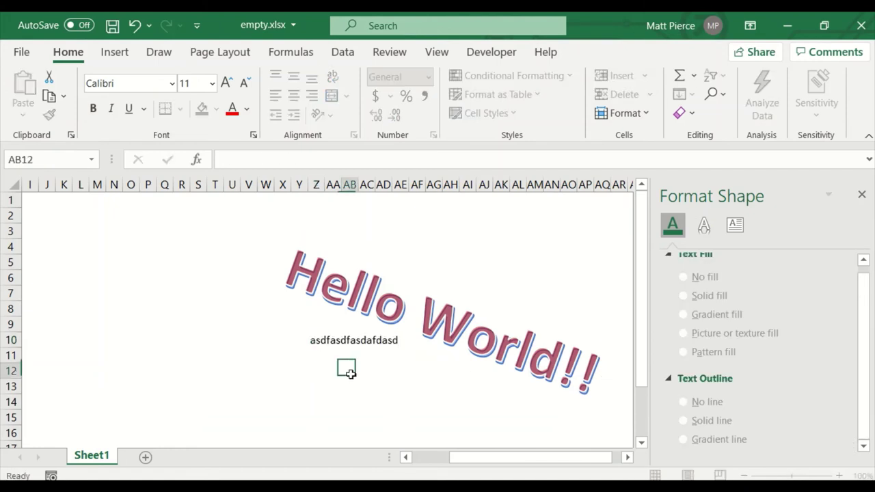
- Move the semi-transparent WordArt so that it lies over the text in cell Z10, and deselect it
{"action": "left_click", "coordinate": [404, 316]}
{"action": "left_click_drag", "start_coordinate": [404, 316], "coordinate": [373, 301]}
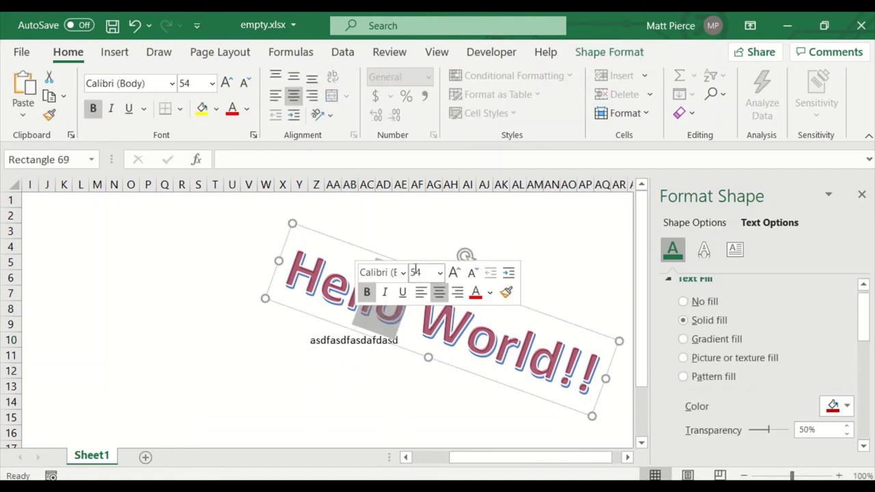
{"action": "left_click", "coordinate": [381, 256]}
{"action": "left_click_drag", "start_coordinate": [384, 253], "coordinate": [318, 287]}
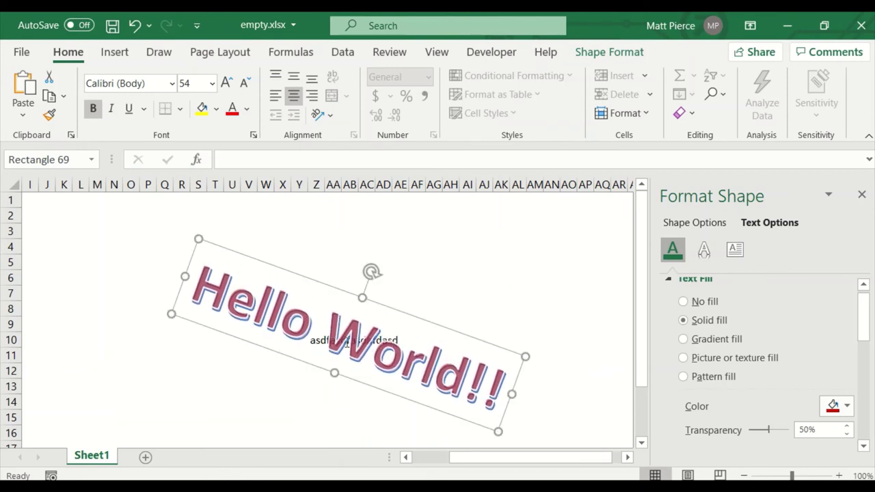
{"action": "left_click", "coordinate": [467, 291]}
- Select only the word "World" in the WordArt and set its text fill transparency to 75%
{"action": "left_click", "coordinate": [373, 342]}
{"action": "left_click_drag", "start_coordinate": [814, 430], "coordinate": [784, 429]}
{"action": "type", "text": "75"}
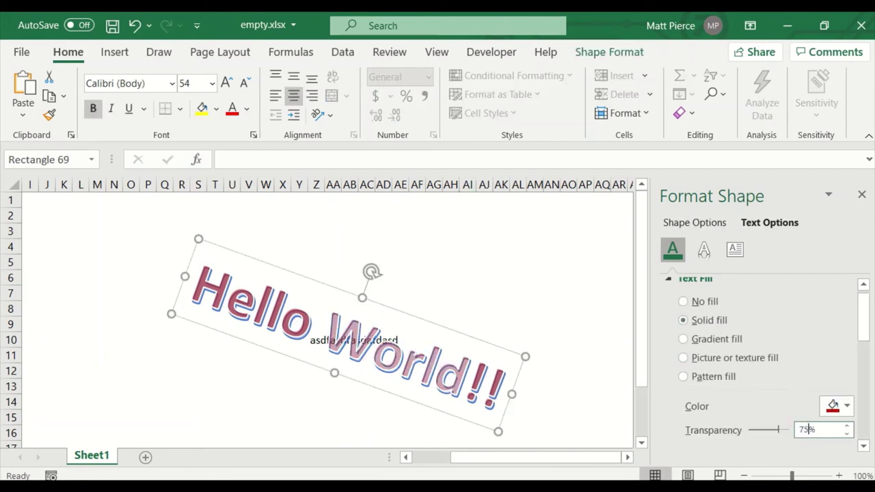
{"action": "left_click", "coordinate": [418, 280]}
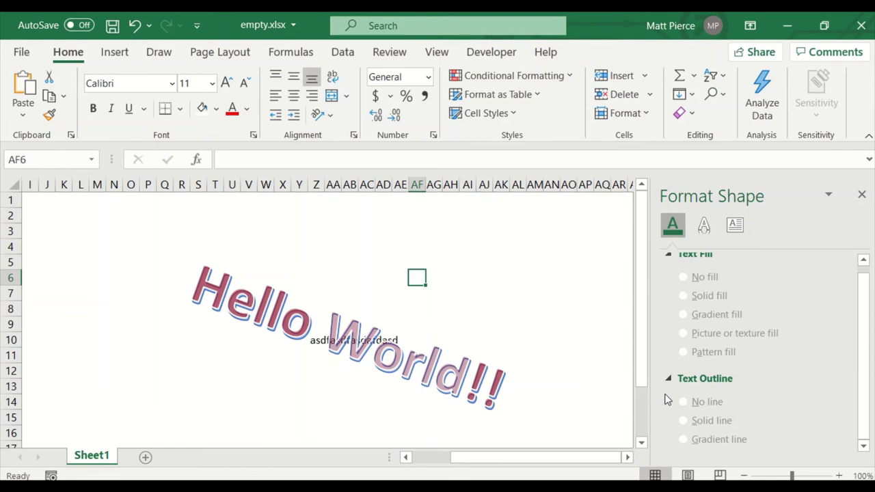
- Select the word "World" in the WordArt again and set its text fill transparency to 0%
{"action": "left_click", "coordinate": [345, 345]}
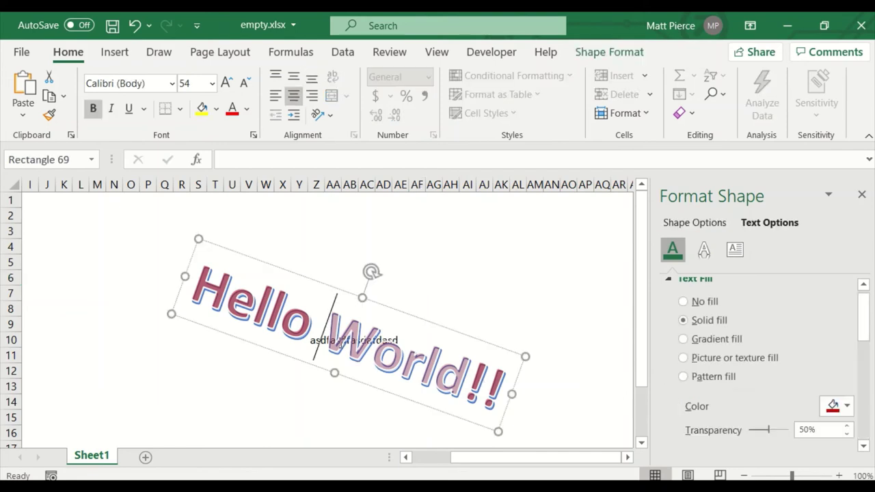
{"action": "left_click_drag", "start_coordinate": [325, 335], "coordinate": [475, 370]}
{"action": "left_click", "coordinate": [260, 322]}
{"action": "left_click_drag", "start_coordinate": [334, 327], "coordinate": [473, 427]}
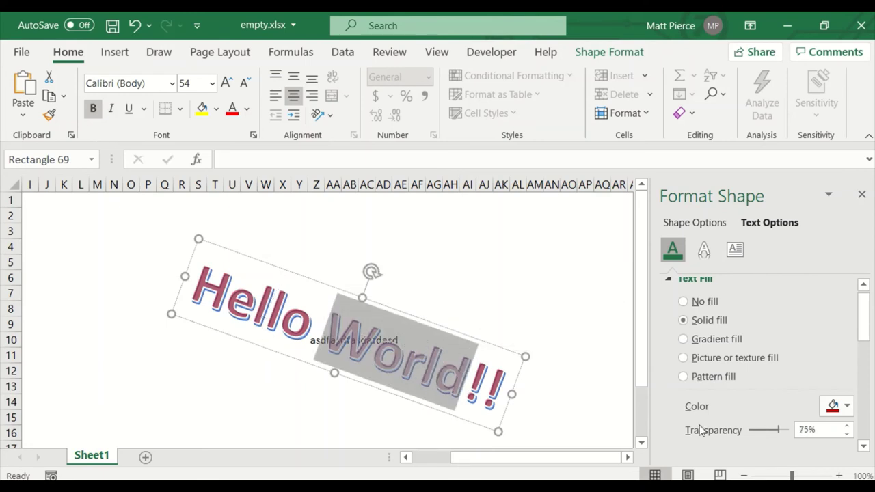
{"action": "double_click", "coordinate": [816, 437]}
{"action": "type", "text": "0"}
{"action": "left_click", "coordinate": [524, 329]}
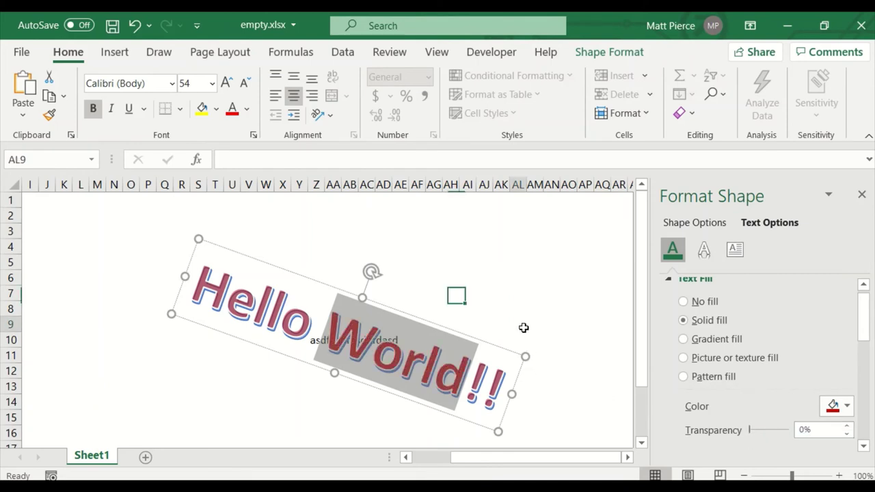
- Try to set the text fill transparency of the whole WordArt object to 0%
{"action": "left_click", "coordinate": [271, 334]}
{"action": "key", "text": "Escape"}
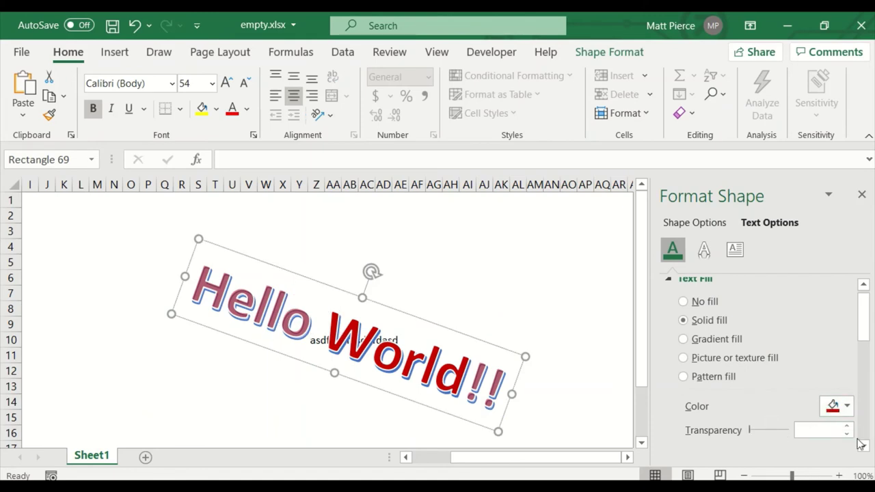
{"action": "left_click", "coordinate": [824, 429]}
{"action": "type", "text": "0"}
{"action": "left_click", "coordinate": [503, 299]}
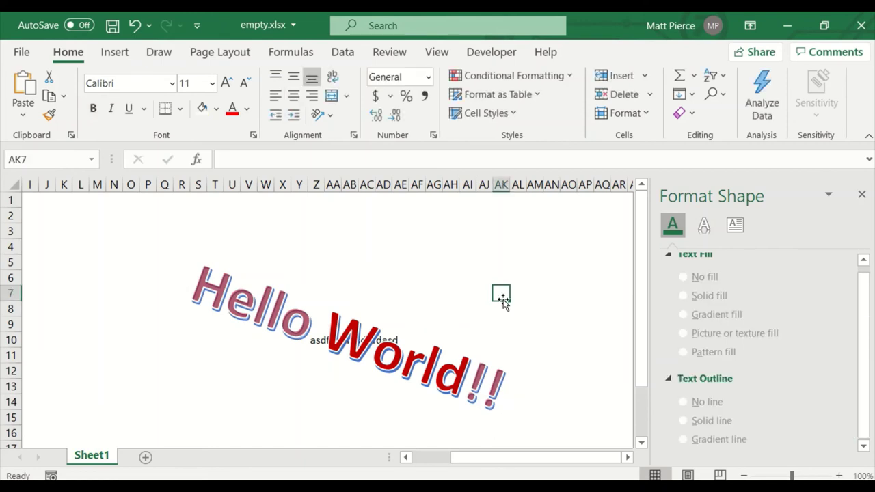
{"action": "left_click", "coordinate": [417, 348]}
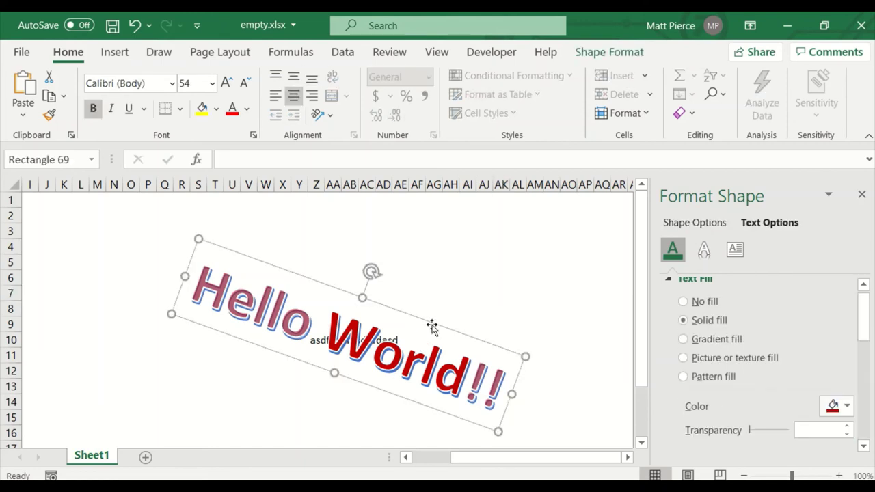
{"action": "left_click", "coordinate": [812, 430]}
{"action": "type", "text": "0"}
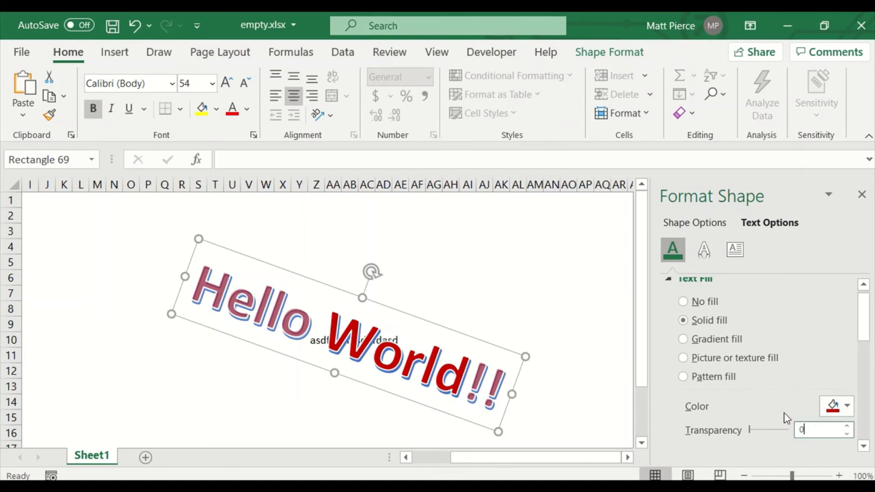
{"action": "key", "text": "Return"}
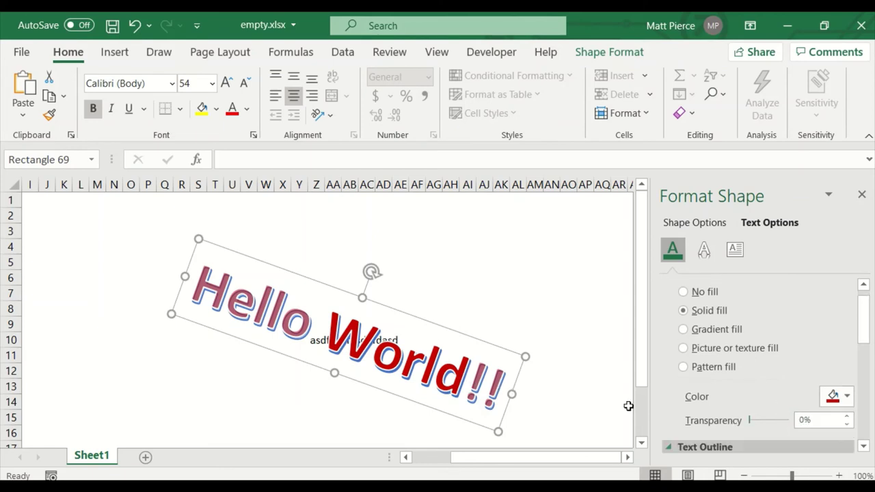
- Highlight all of the WordArt's text and try to set its text fill transparency to 50%
{"action": "left_click", "coordinate": [413, 345]}
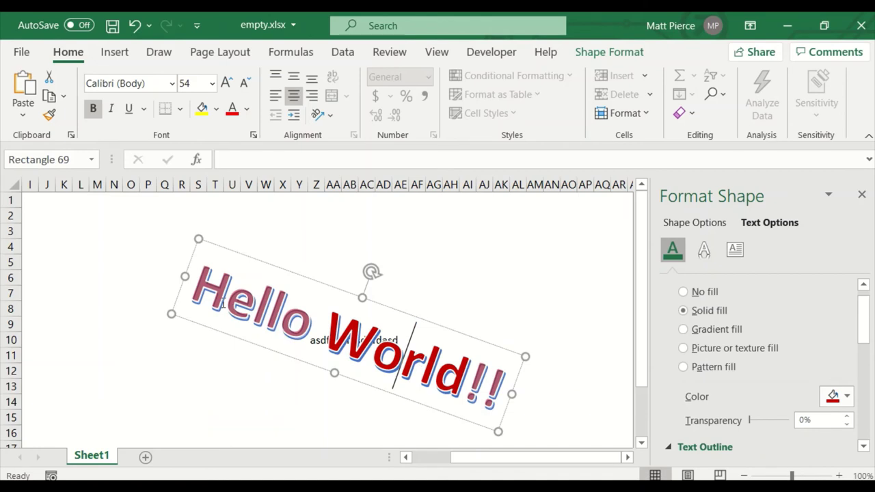
{"action": "left_click_drag", "start_coordinate": [222, 304], "coordinate": [505, 345]}
{"action": "left_click", "coordinate": [801, 420]}
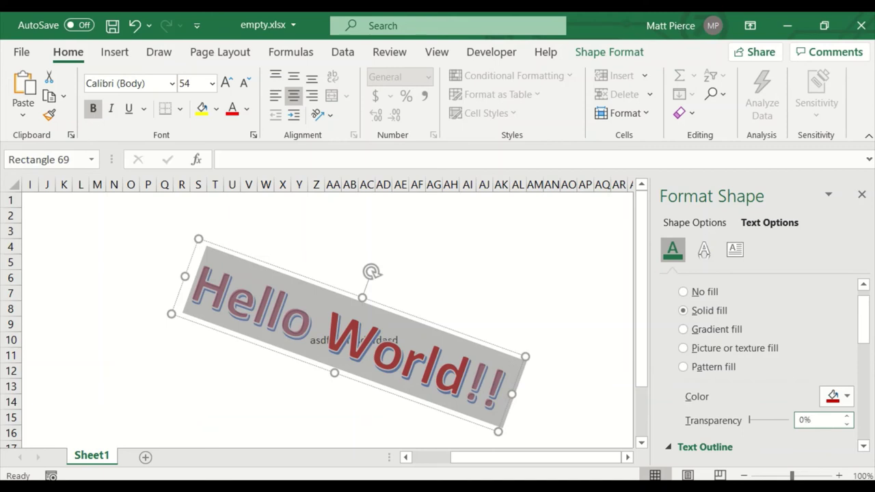
{"action": "type", "text": "50"}
{"action": "left_click", "coordinate": [467, 295]}
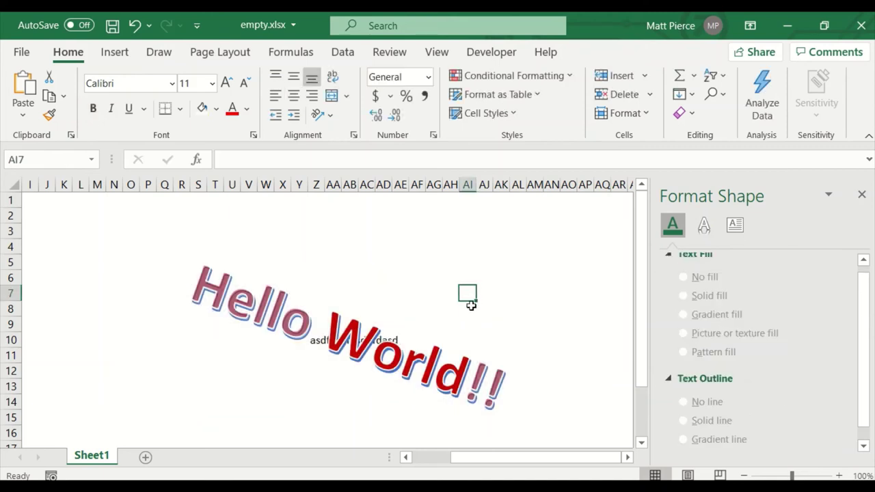
- Set the text fill transparency of "Hello" and of the "!!" in the WordArt to 0%
{"action": "left_click", "coordinate": [230, 300]}
{"action": "left_click_drag", "start_coordinate": [200, 294], "coordinate": [231, 294]}
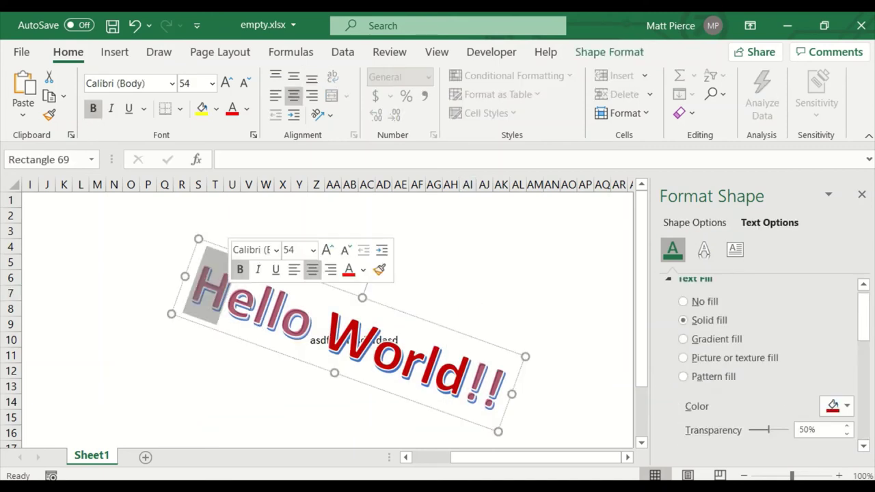
{"action": "left_click", "coordinate": [318, 331], "text": "shift"}
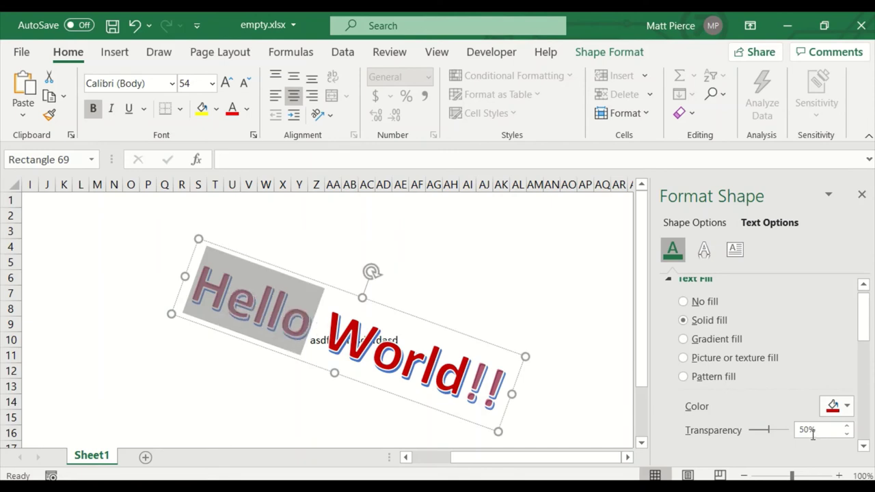
{"action": "key", "text": "BackSpace"}
{"action": "left_click_drag", "start_coordinate": [477, 386], "coordinate": [511, 399]}
{"action": "left_click", "coordinate": [803, 431]}
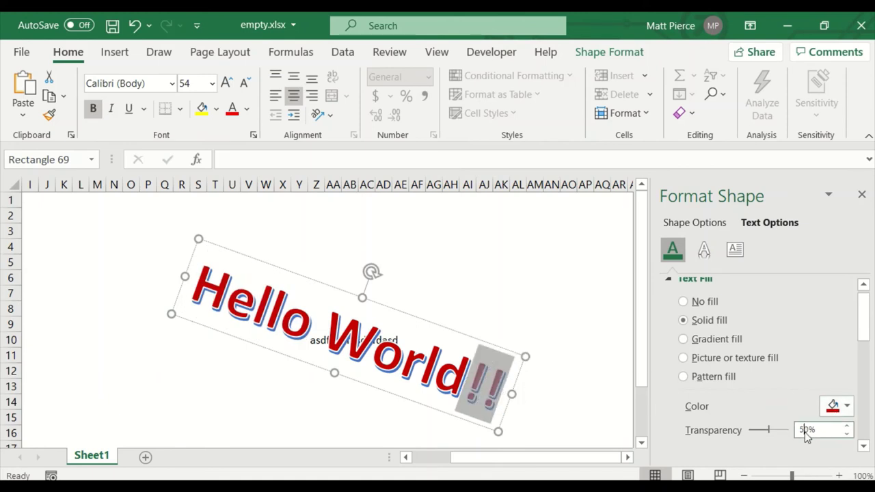
{"action": "key", "text": "BackSpace"}
{"action": "left_click", "coordinate": [550, 292]}
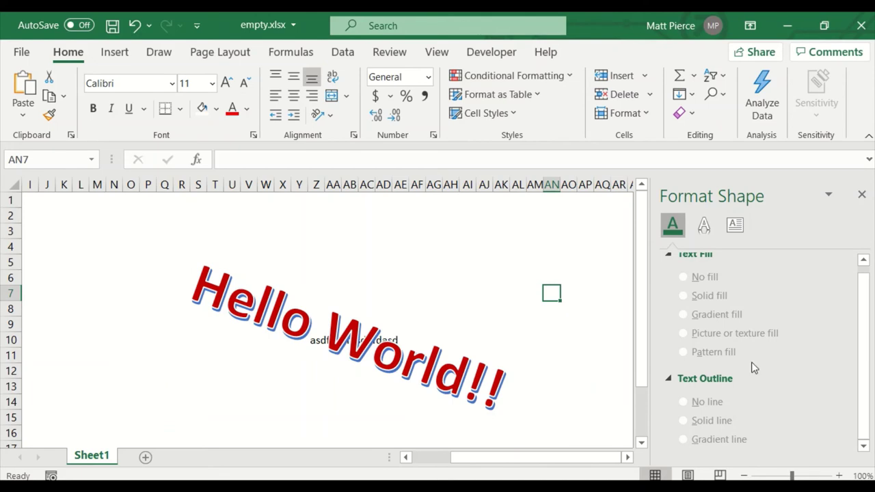
- Remove the text outline of the whole WordArt and restore it as a solid line
{"action": "left_click", "coordinate": [396, 326]}
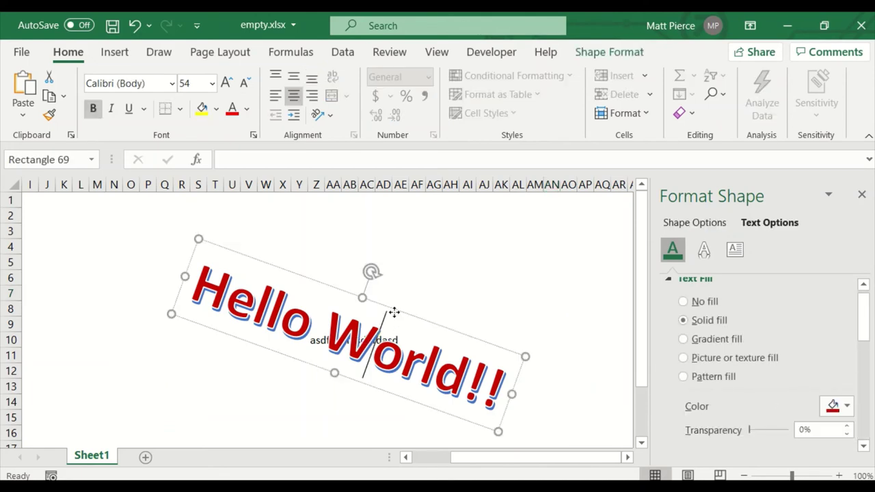
{"action": "scroll", "coordinate": [869, 319], "scroll_direction": "down", "scroll_amount": 1}
{"action": "scroll", "coordinate": [866, 321], "scroll_direction": "up", "scroll_amount": 2}
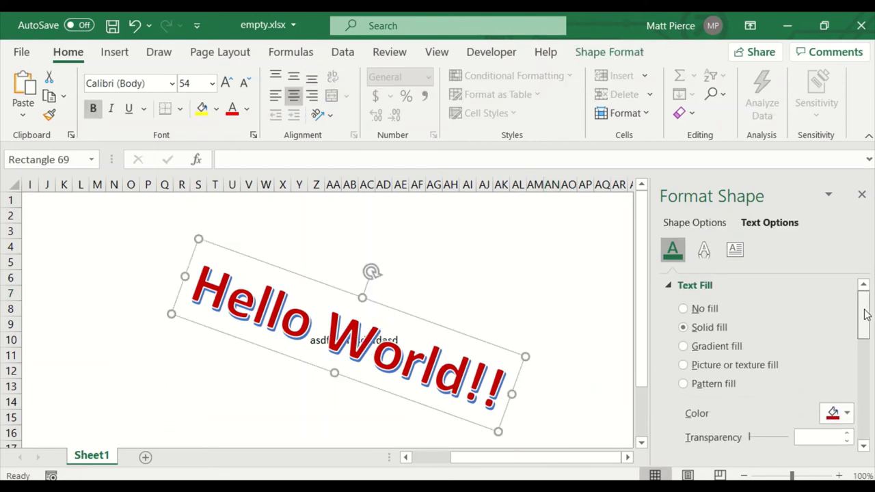
{"action": "scroll", "coordinate": [864, 324], "scroll_direction": "down", "scroll_amount": 3}
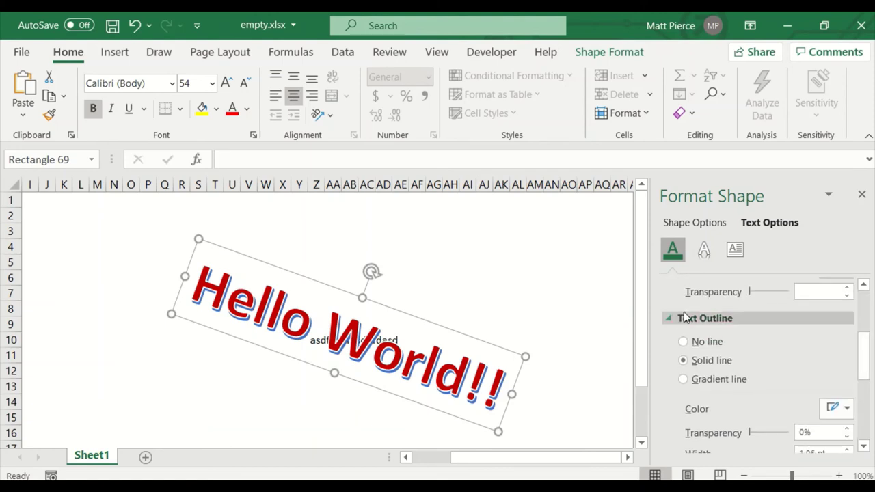
{"action": "left_click", "coordinate": [709, 343]}
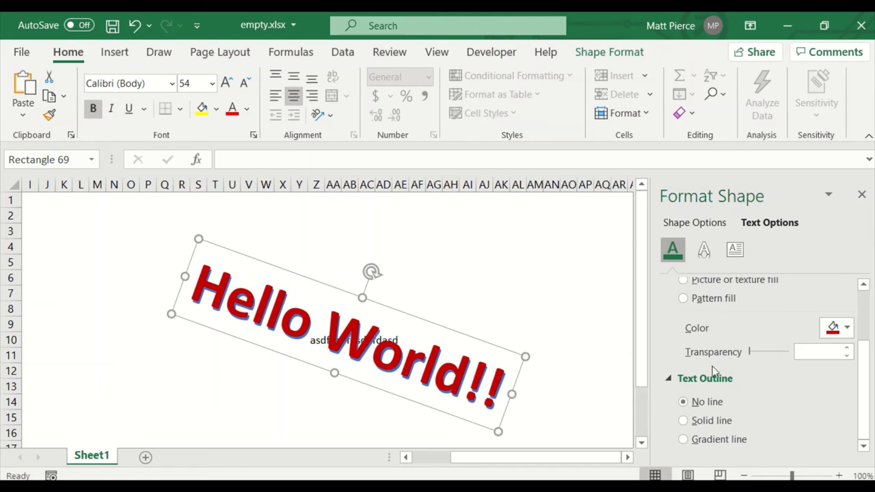
{"action": "left_click", "coordinate": [709, 419]}
- Try a blue theme color for the WordArt's text outline and set the outline color back to white
{"action": "scroll", "coordinate": [794, 406], "scroll_direction": "down", "scroll_amount": 2}
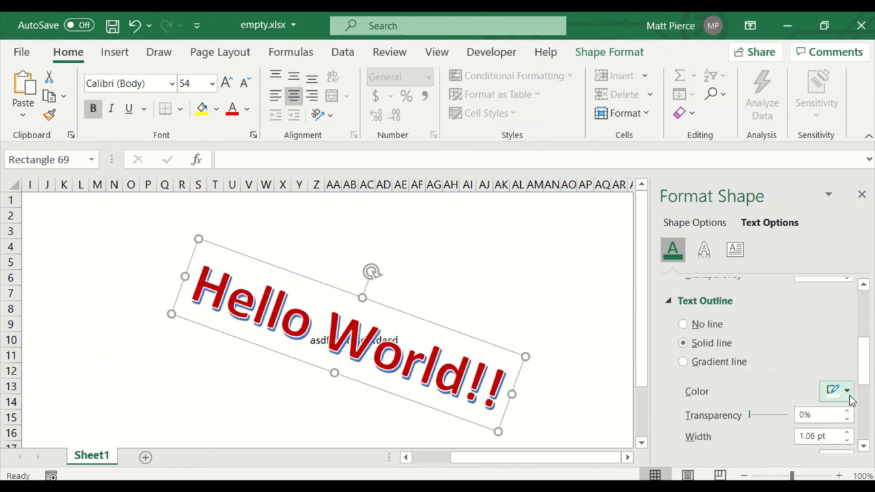
{"action": "left_click", "coordinate": [847, 391]}
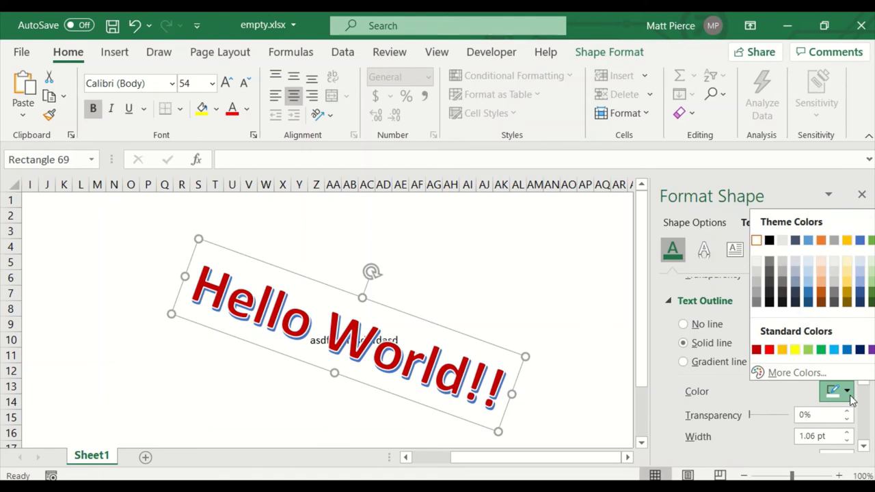
{"action": "left_click", "coordinate": [808, 295]}
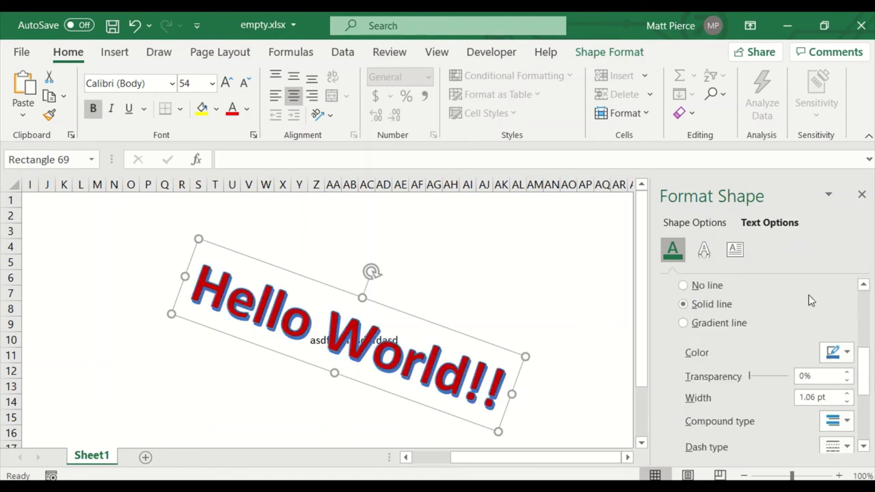
{"action": "left_click", "coordinate": [847, 350]}
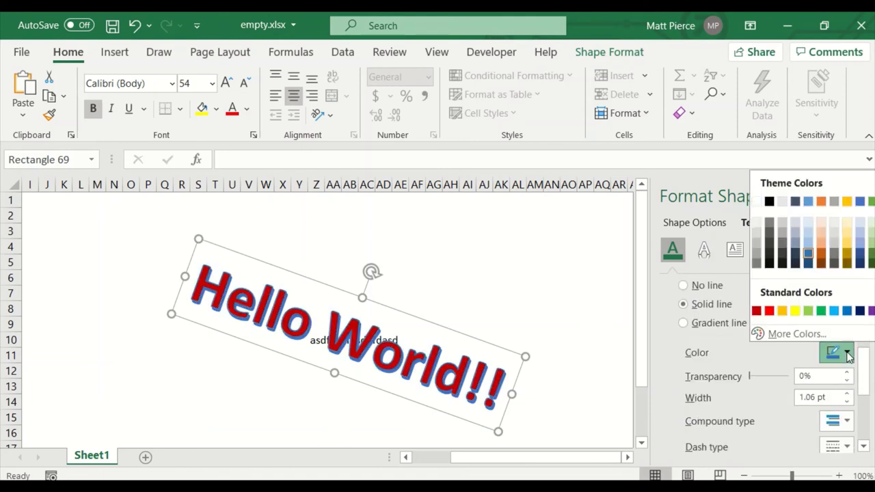
{"action": "left_click", "coordinate": [756, 203]}
{"action": "scroll", "coordinate": [783, 420], "scroll_direction": "down", "scroll_amount": 4}
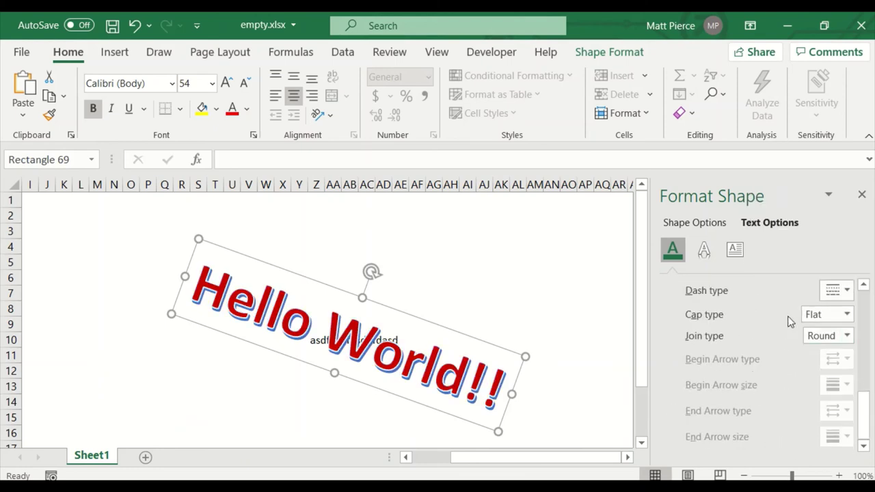
- Recolor the WordArt's text shadow white and undo that color change
{"action": "left_click", "coordinate": [705, 249]}
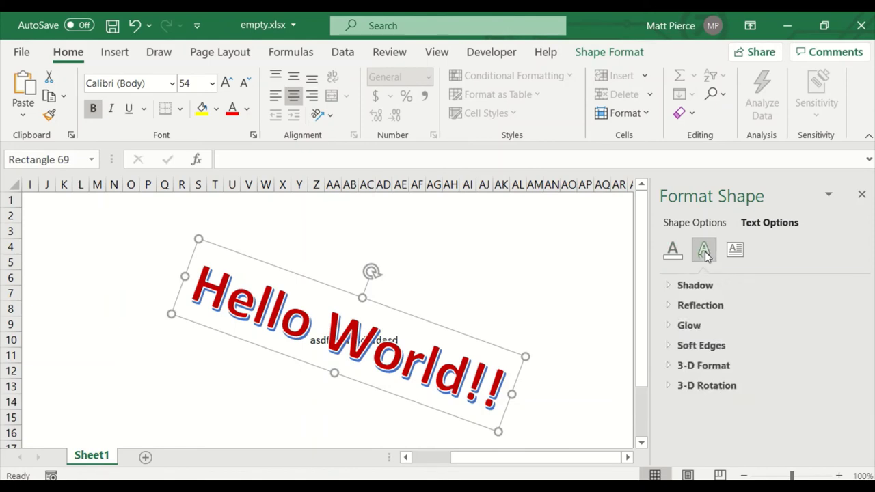
{"action": "left_click", "coordinate": [667, 286]}
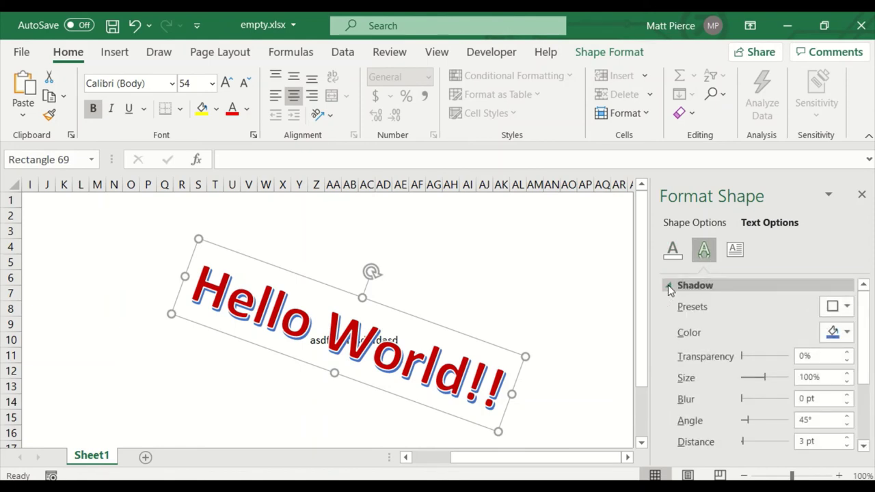
{"action": "left_click", "coordinate": [847, 333]}
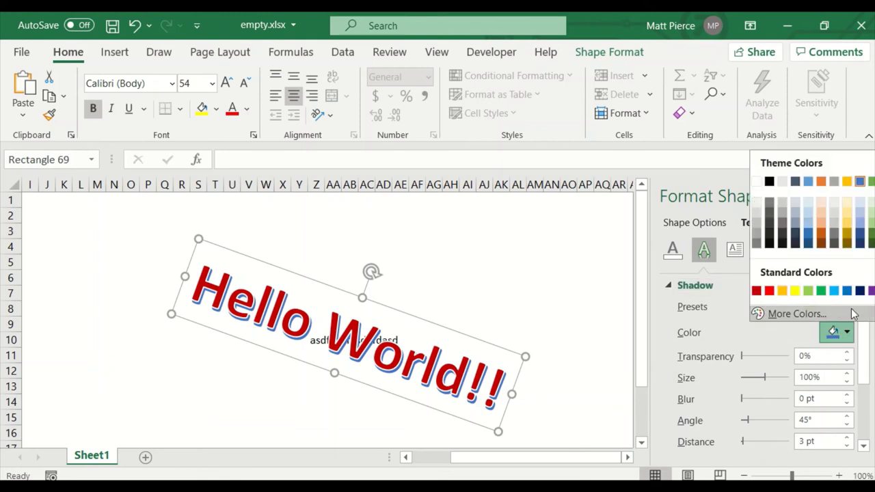
{"action": "left_click", "coordinate": [757, 181]}
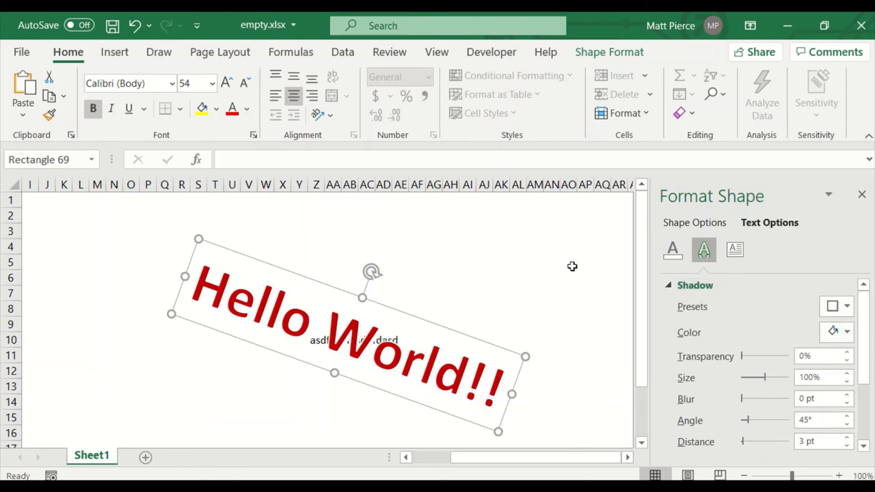
{"action": "key", "text": "ctrl+z"}
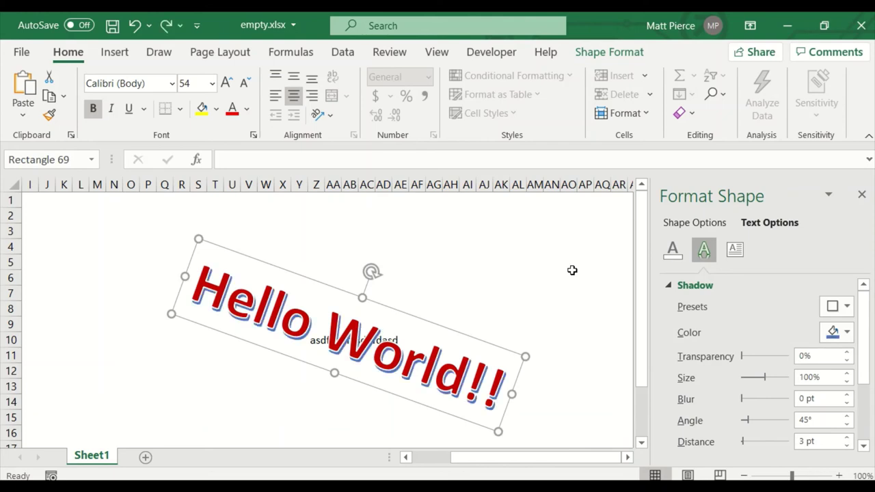
- Apply a text glow in an orange theme color to the WordArt
{"action": "left_click", "coordinate": [670, 286]}
{"action": "left_click", "coordinate": [667, 305]}
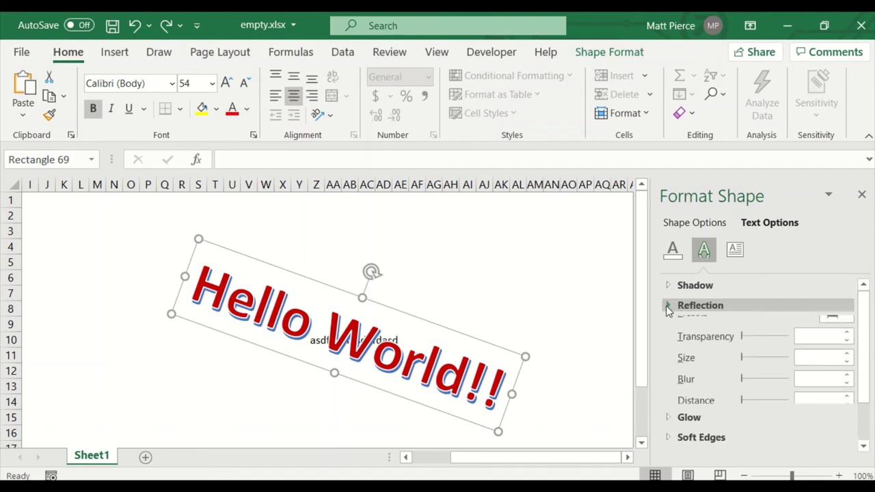
{"action": "left_click", "coordinate": [667, 306]}
{"action": "left_click", "coordinate": [670, 326]}
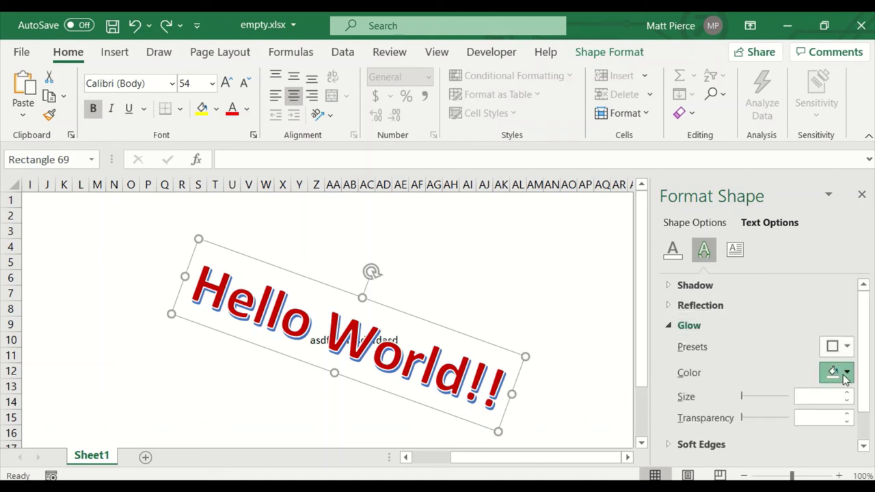
{"action": "left_click", "coordinate": [841, 371]}
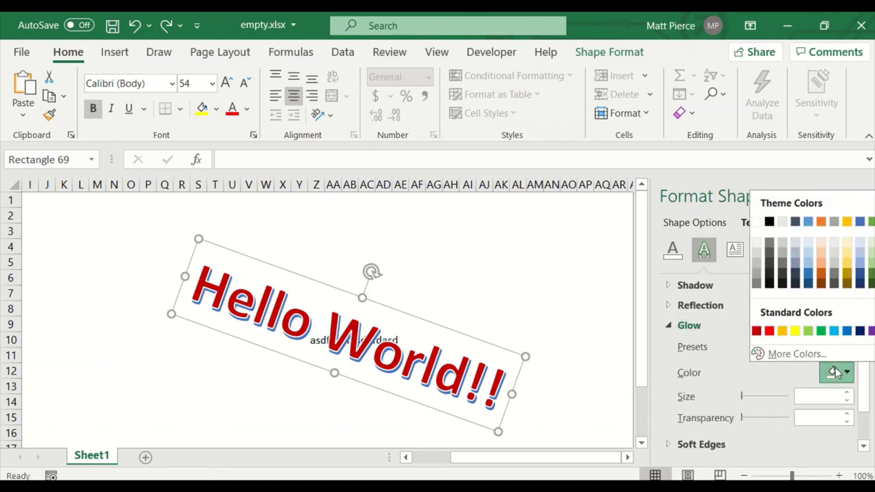
{"action": "left_click", "coordinate": [821, 278]}
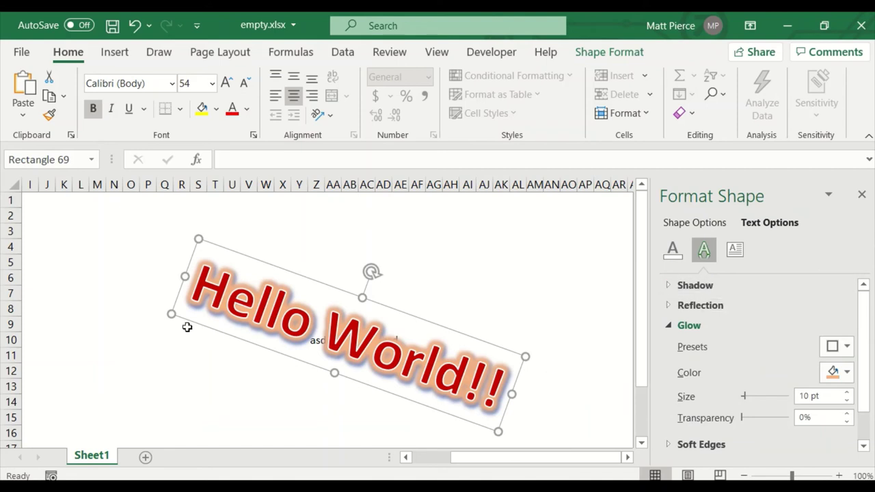
- Try glow sizes of 2 pt and 5 pt on the WordArt text and set the size to 15 pt
{"action": "double_click", "coordinate": [805, 396]}
{"action": "type", "text": "2"}
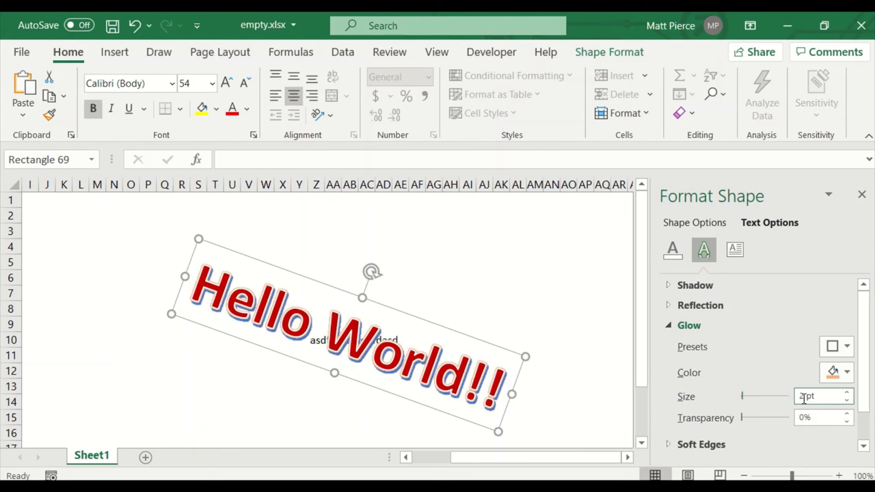
{"action": "double_click", "coordinate": [805, 397]}
{"action": "type", "text": "5"}
{"action": "key", "text": "Return"}
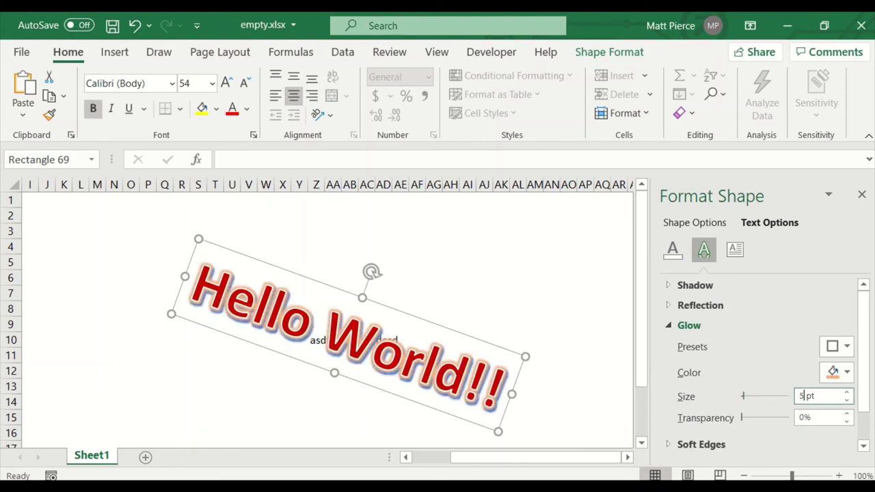
{"action": "type", "text": "1"}
{"action": "key", "text": "Return"}
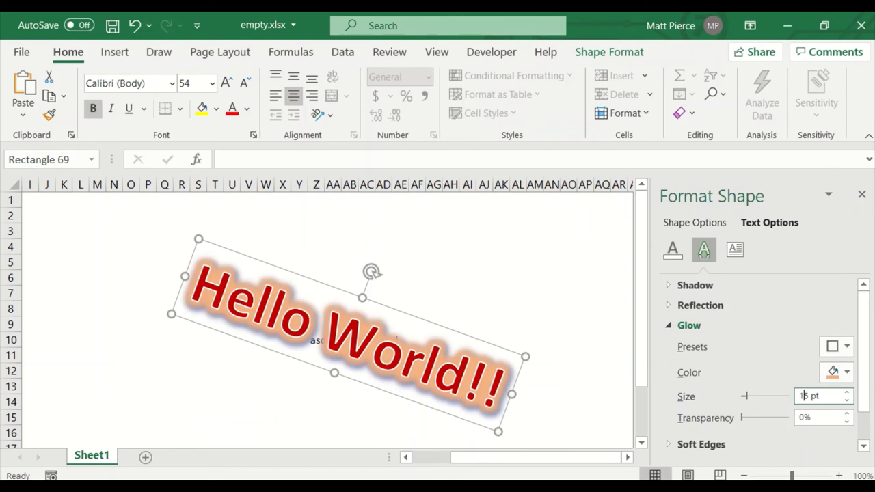
- Try a glow transparency of 80% on the WordArt text and set it to 50%
{"action": "left_click", "coordinate": [801, 418]}
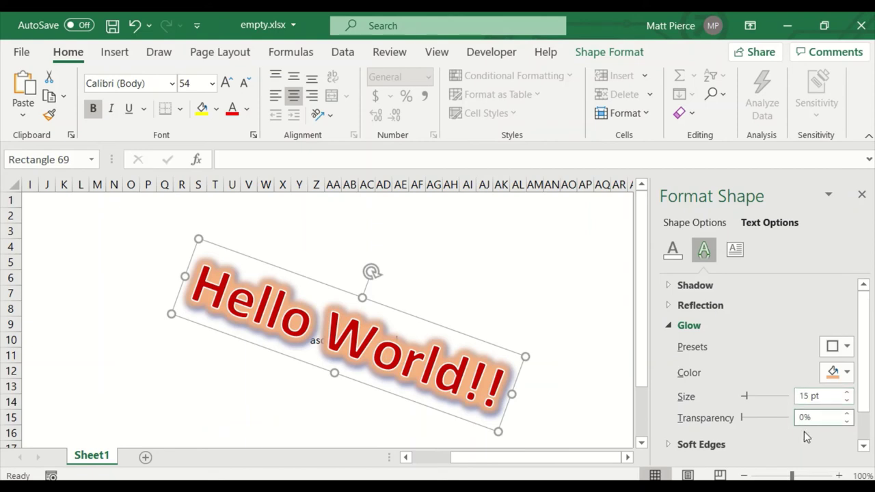
{"action": "type", "text": "8"}
{"action": "key", "text": "Return"}
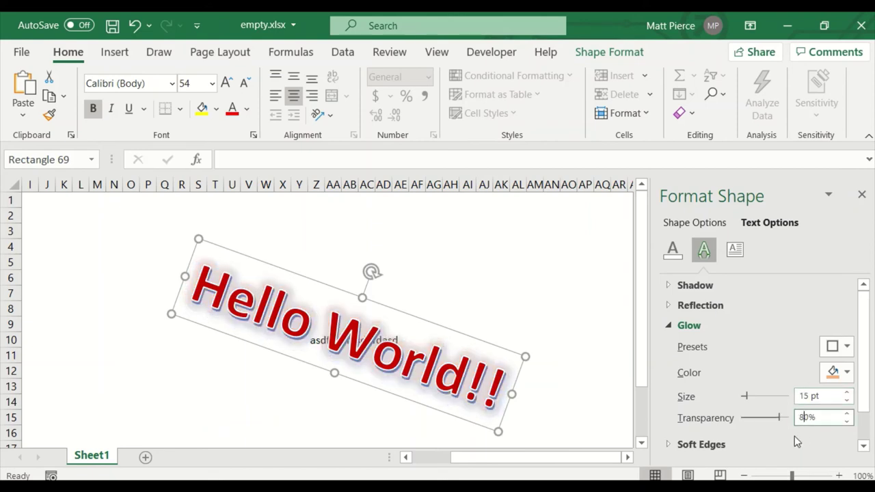
{"action": "key", "text": "Delete"}
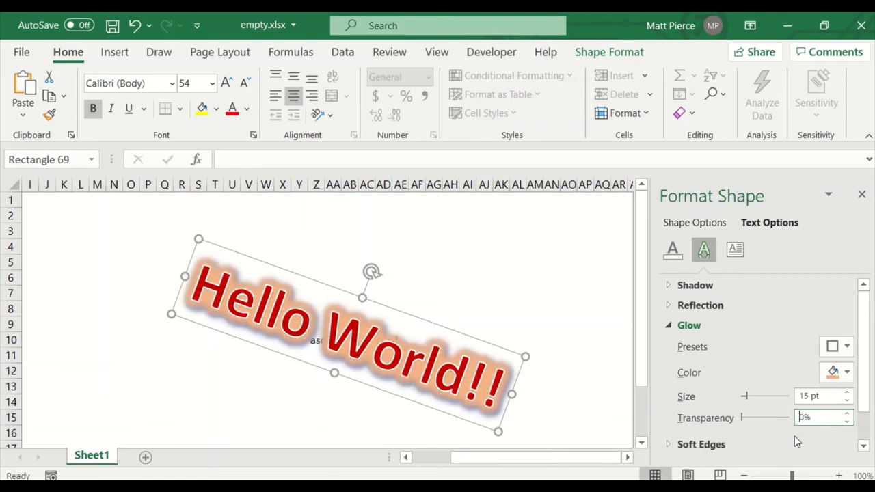
{"action": "type", "text": "5"}
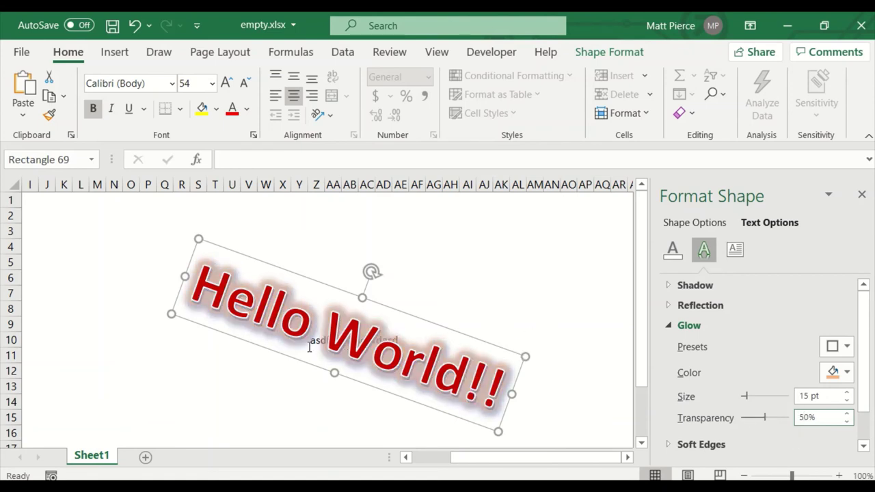
{"action": "scroll", "coordinate": [753, 408], "scroll_direction": "down", "scroll_amount": 1}
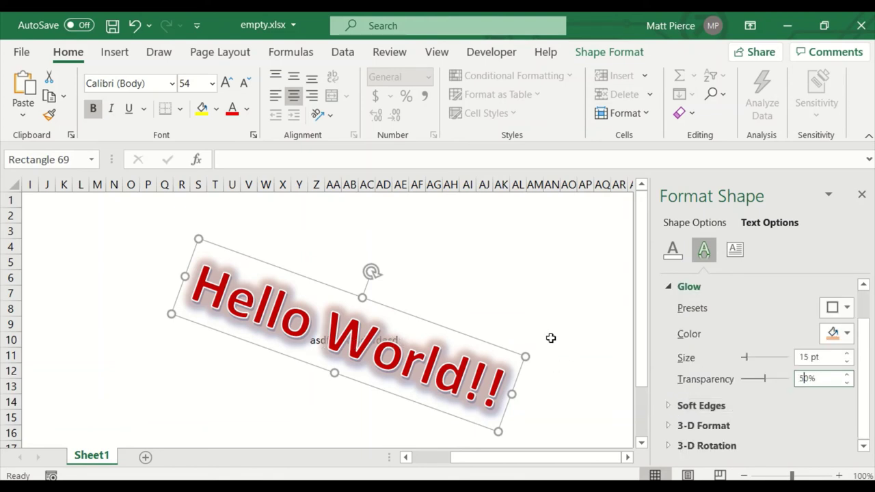
{"action": "left_click_drag", "start_coordinate": [424, 319], "coordinate": [365, 288]}
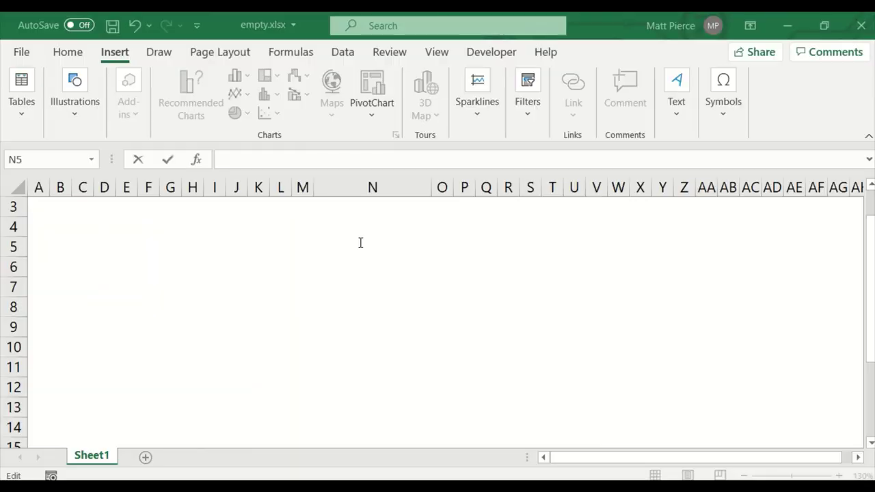
- Start editing cell N5, open the Symbol dialog and set the symbol font to Marlett
{"action": "double_click", "coordinate": [361, 243]}
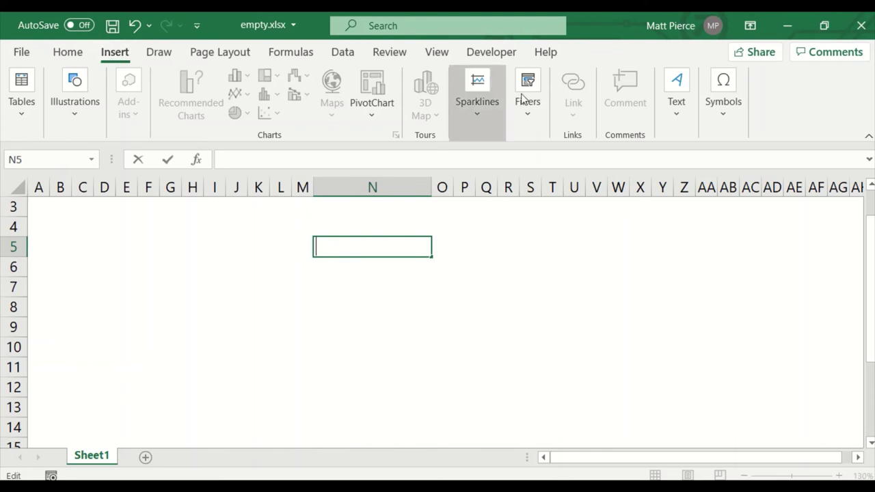
{"action": "left_click", "coordinate": [725, 107]}
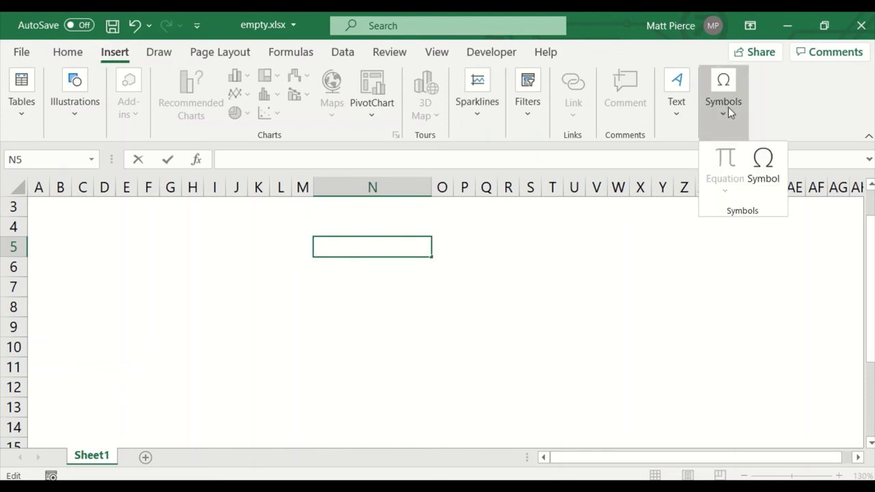
{"action": "left_click", "coordinate": [770, 178]}
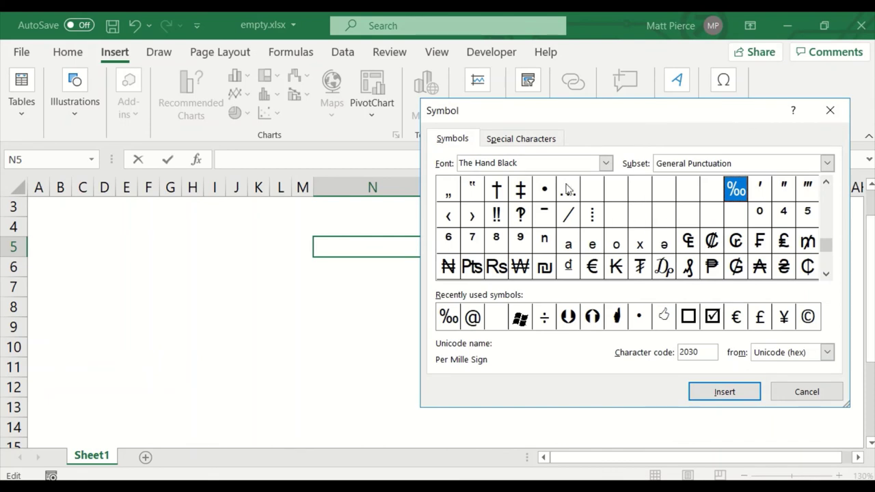
{"action": "left_click", "coordinate": [606, 164]}
{"action": "left_click_drag", "start_coordinate": [610, 227], "coordinate": [609, 219]}
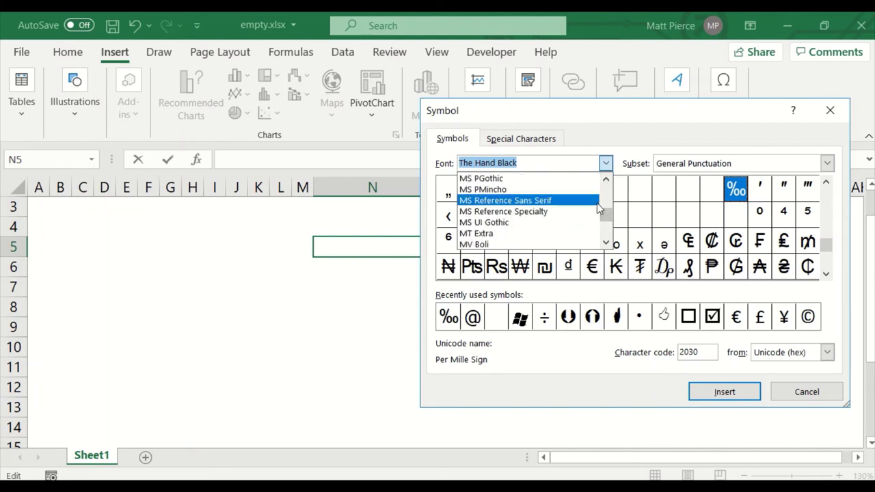
{"action": "type", "text": "m"}
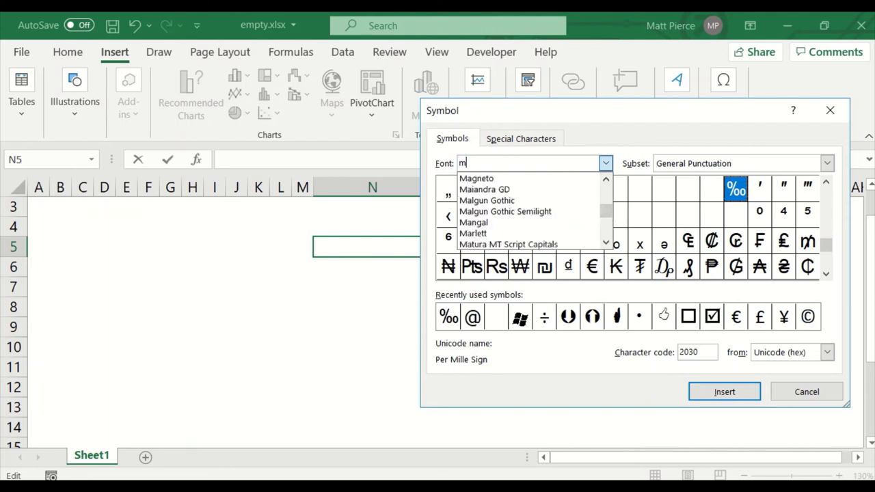
{"action": "left_click", "coordinate": [554, 234]}
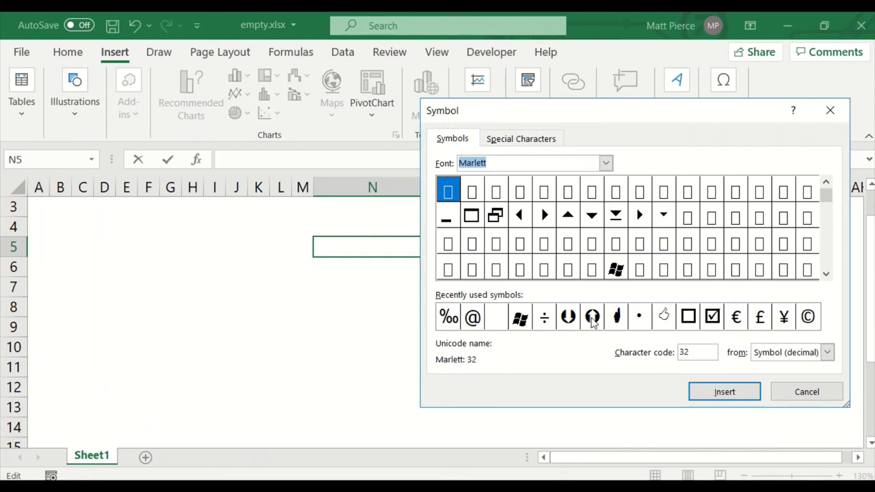
- Insert the Marlett round dot symbol with character code 104 into cell N5
{"action": "left_click", "coordinate": [825, 226]}
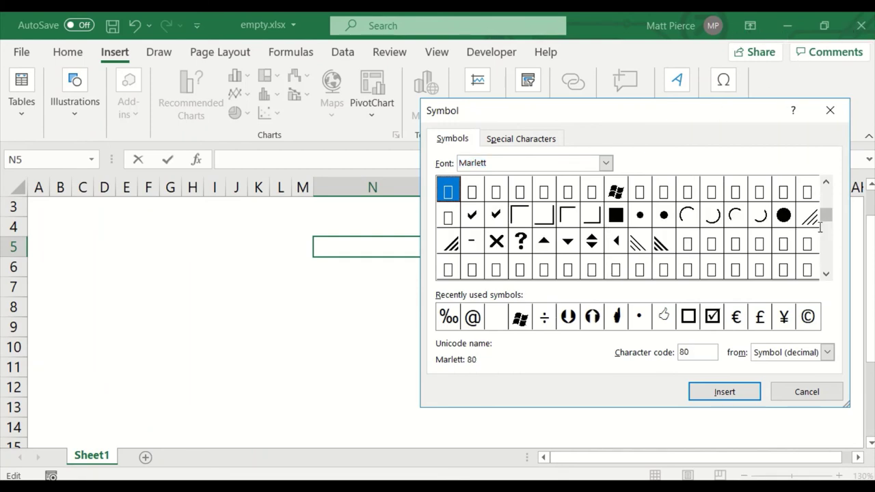
{"action": "left_click", "coordinate": [606, 162]}
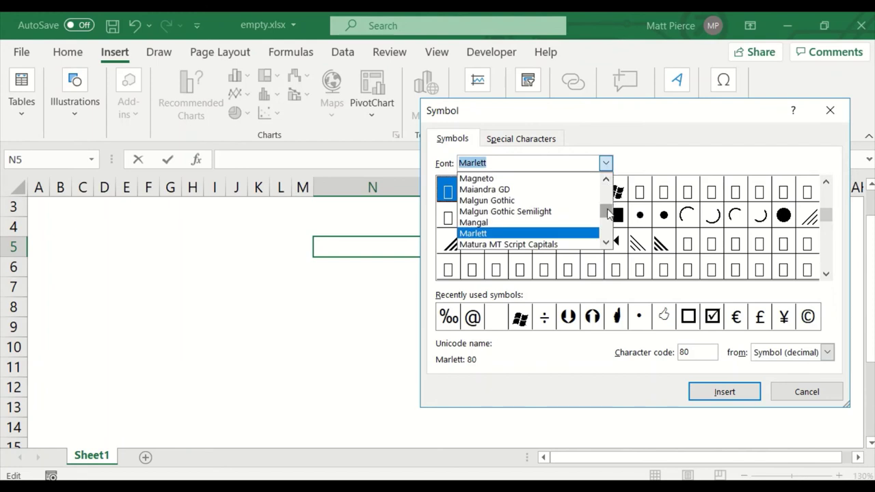
{"action": "left_click", "coordinate": [606, 166]}
{"action": "left_click", "coordinate": [640, 217]}
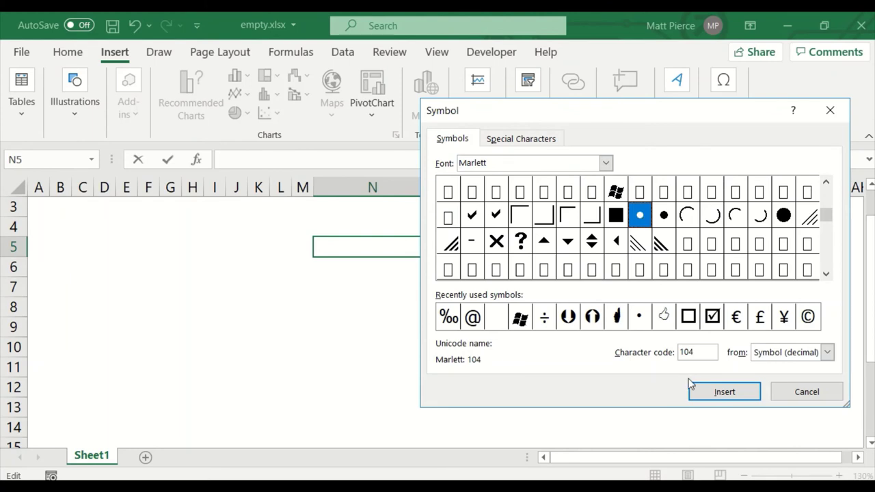
{"action": "left_click", "coordinate": [723, 392]}
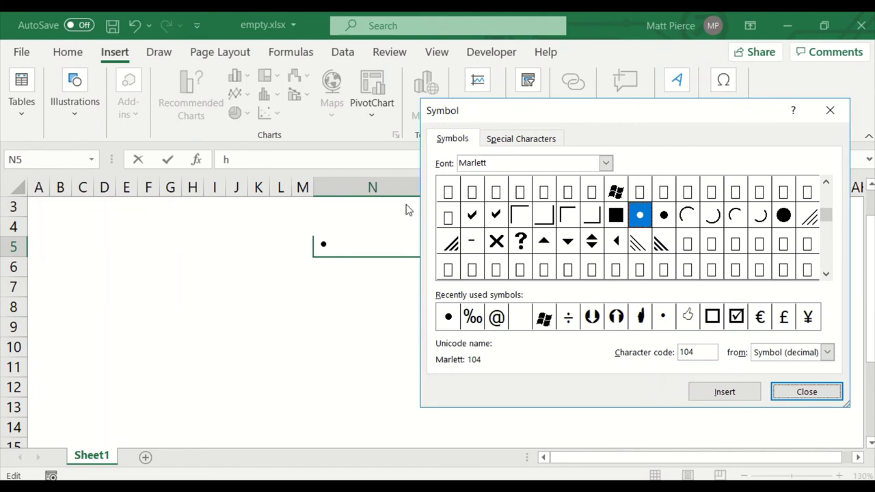
- Switch the symbol font to Webdings and insert the spider symbol, character code 33, after the dot in cell N5
{"action": "left_click", "coordinate": [457, 140]}
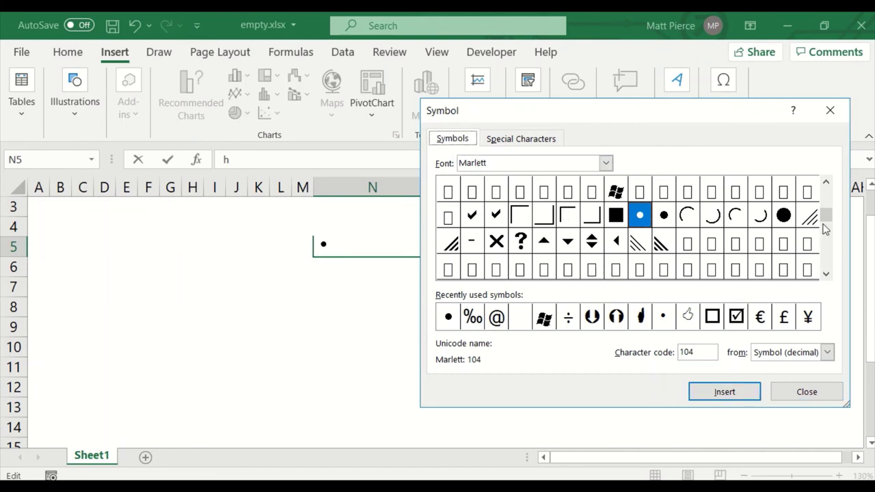
{"action": "left_click_drag", "start_coordinate": [823, 229], "coordinate": [828, 195]}
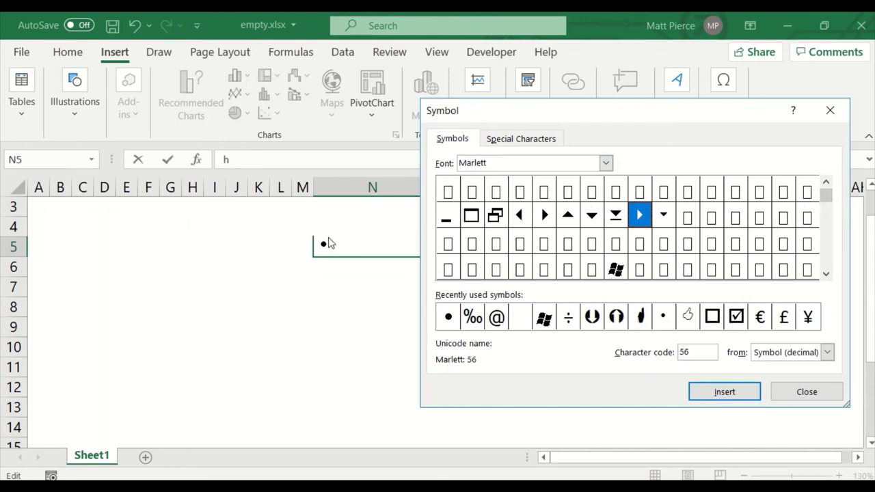
{"action": "left_click", "coordinate": [605, 162]}
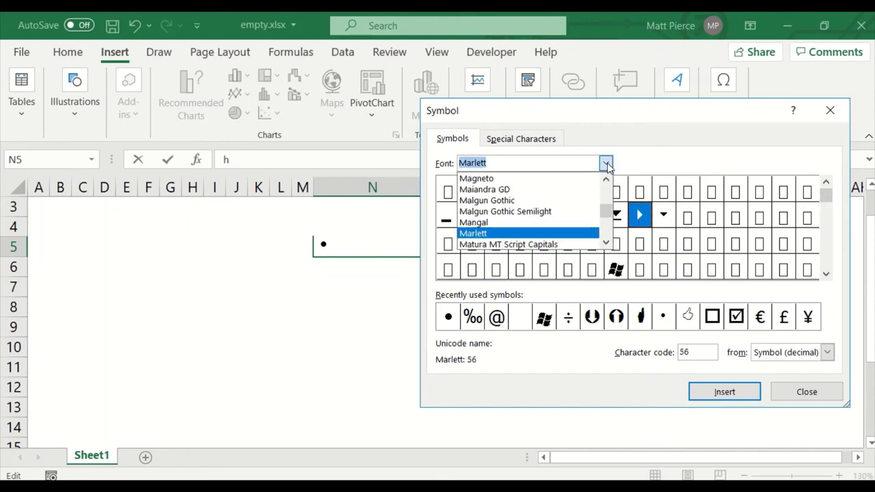
{"action": "scroll", "coordinate": [609, 238], "scroll_direction": "up", "scroll_amount": 2}
{"action": "left_click_drag", "start_coordinate": [606, 210], "coordinate": [607, 231]}
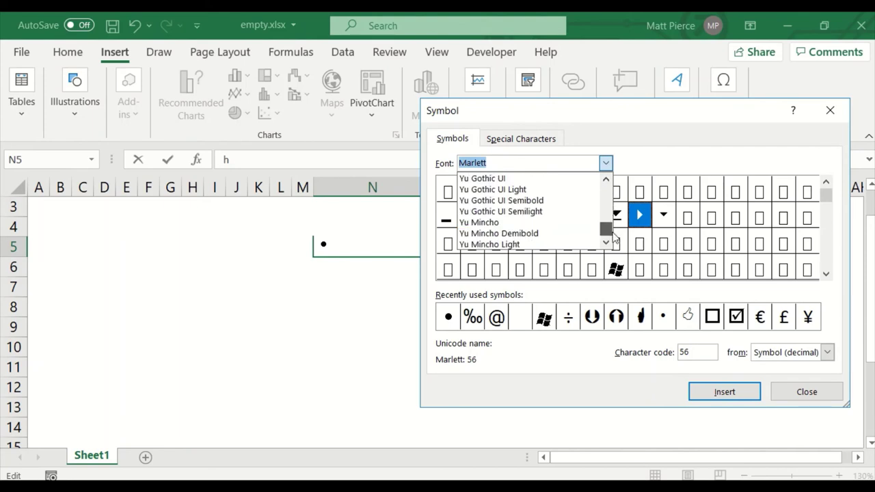
{"action": "scroll", "coordinate": [551, 246], "scroll_direction": "up", "scroll_amount": 1}
{"action": "scroll", "coordinate": [551, 250], "scroll_direction": "up", "scroll_amount": 2}
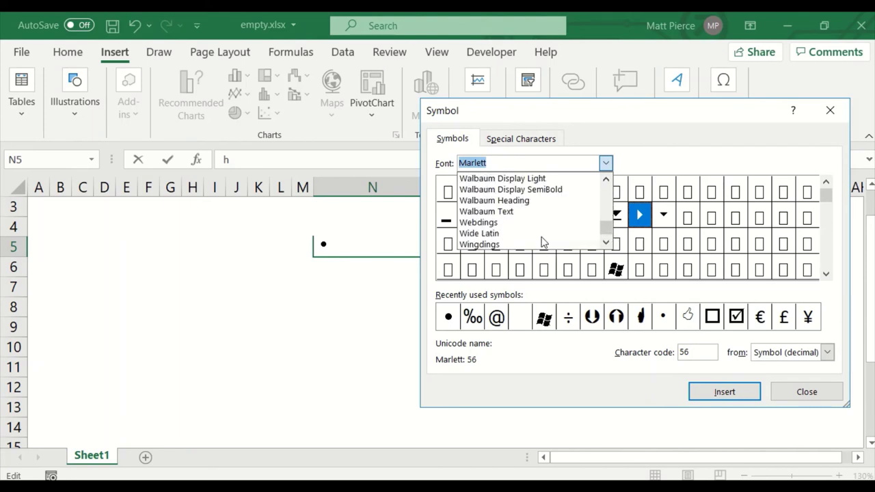
{"action": "left_click", "coordinate": [500, 223]}
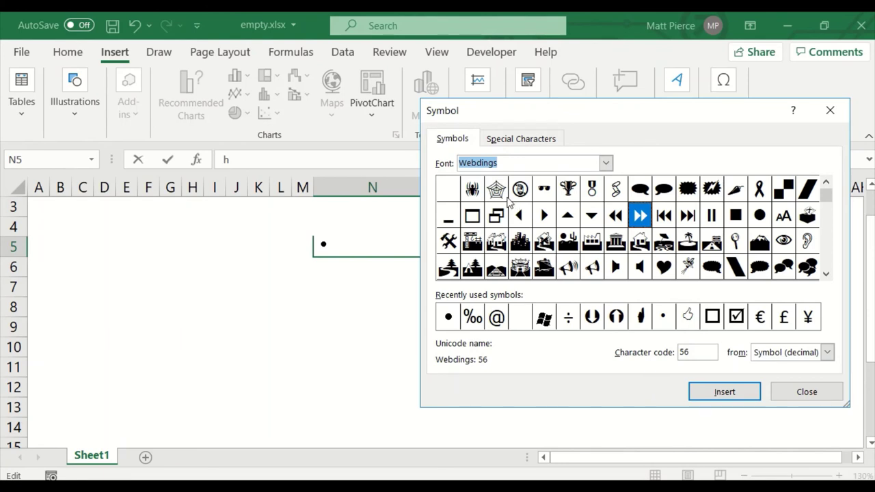
{"action": "left_click", "coordinate": [478, 195]}
{"action": "left_click", "coordinate": [708, 392]}
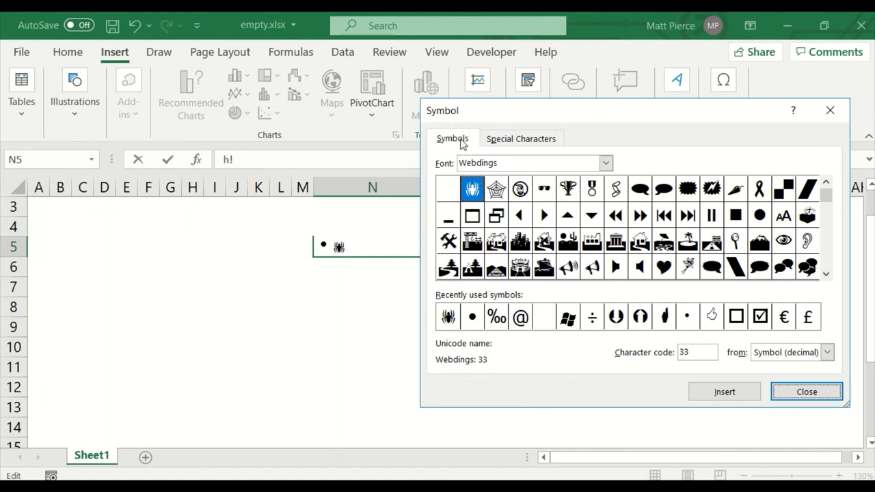
- Look through the symbol fonts, choose Arial and browse its characters as far as the Greek Extended subset
{"action": "left_click", "coordinate": [605, 164]}
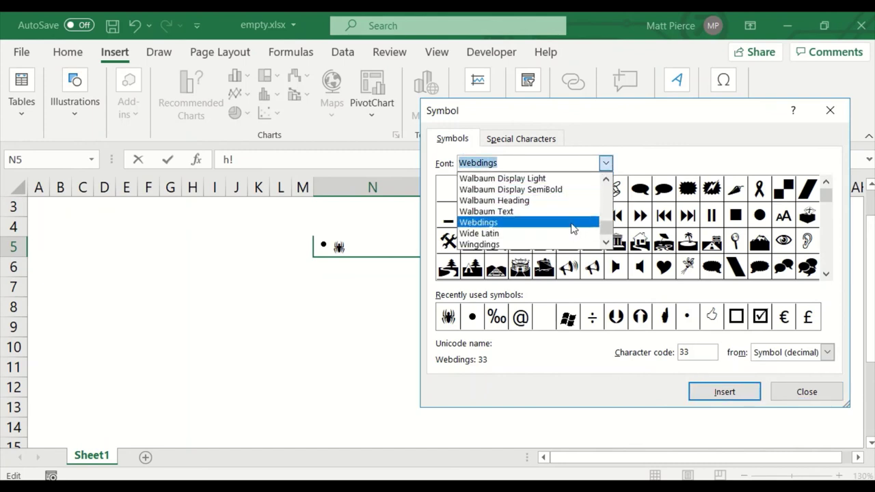
{"action": "scroll", "coordinate": [572, 234], "scroll_direction": "down", "scroll_amount": 1}
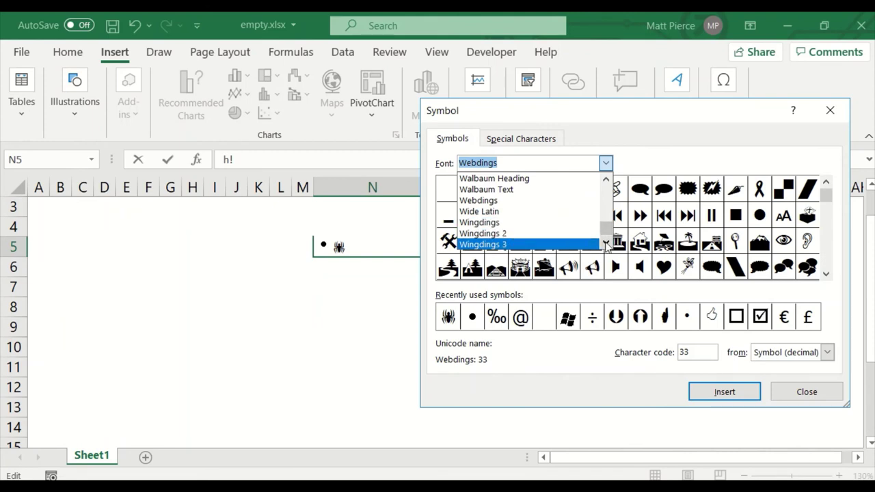
{"action": "scroll", "coordinate": [583, 245], "scroll_direction": "down", "scroll_amount": 1}
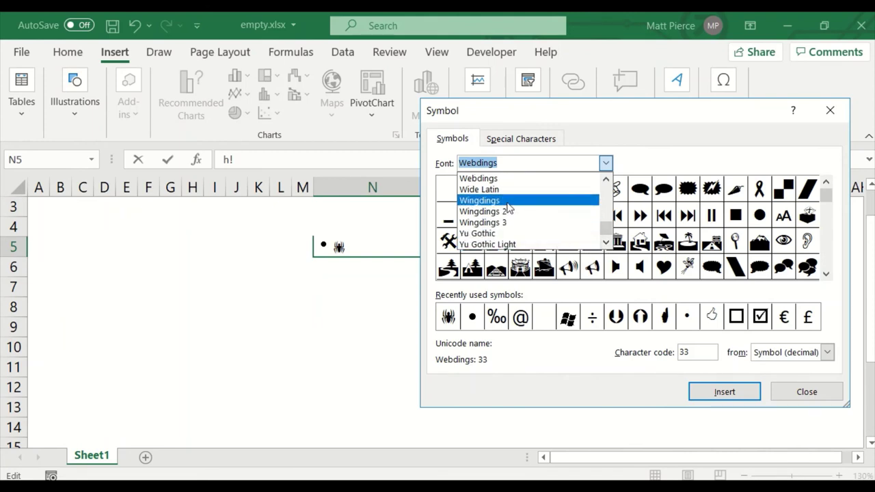
{"action": "left_click_drag", "start_coordinate": [606, 229], "coordinate": [607, 191]}
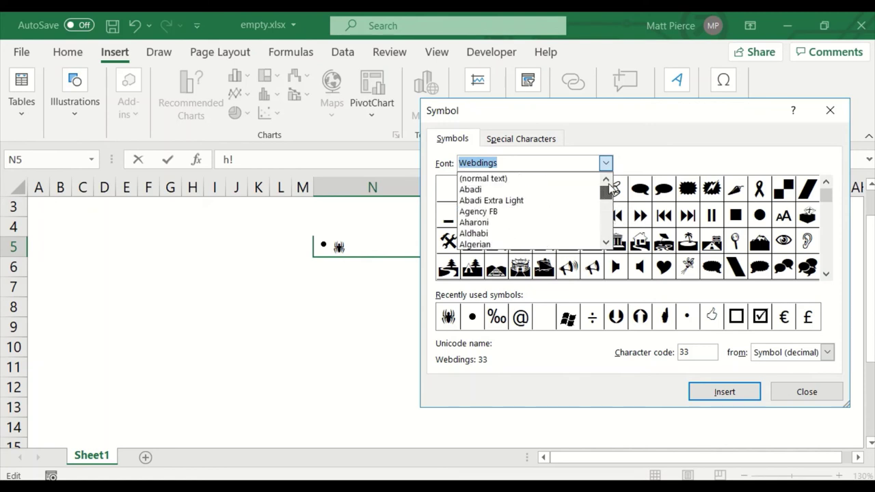
{"action": "scroll", "coordinate": [506, 231], "scroll_direction": "down", "scroll_amount": 2}
{"action": "scroll", "coordinate": [504, 232], "scroll_direction": "up", "scroll_amount": 1}
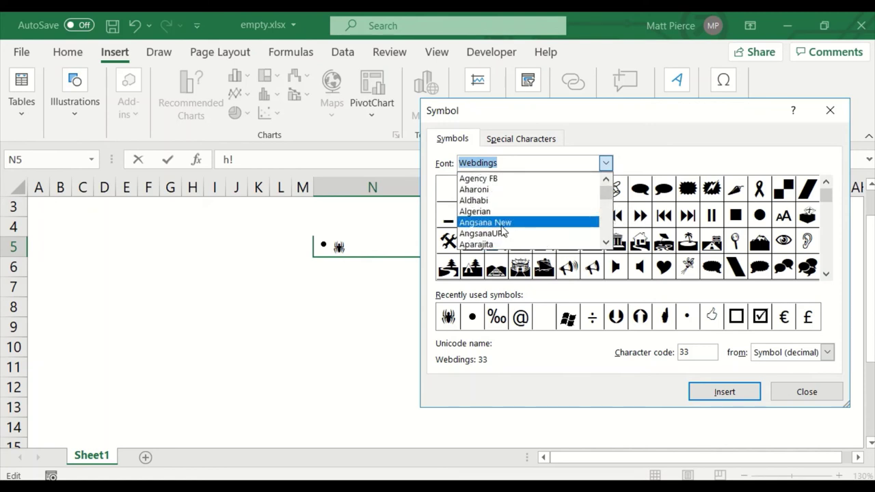
{"action": "scroll", "coordinate": [504, 232], "scroll_direction": "down", "scroll_amount": 2}
{"action": "left_click", "coordinate": [499, 200]}
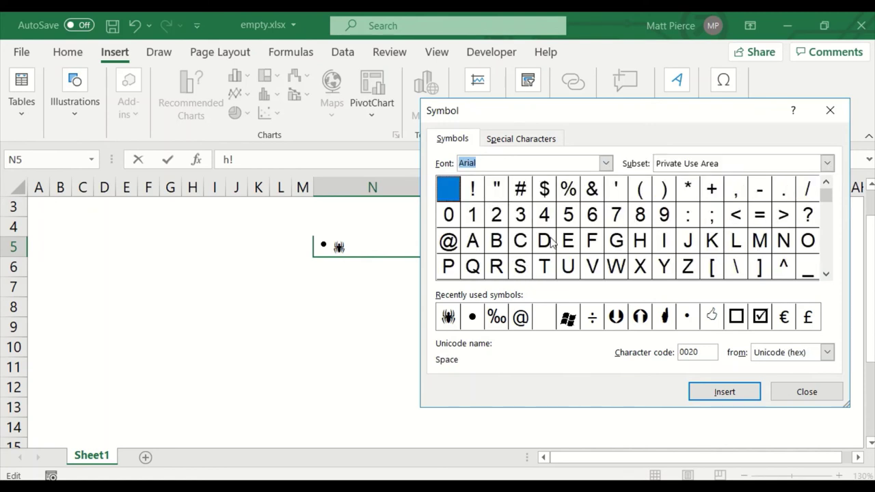
{"action": "left_click_drag", "start_coordinate": [825, 197], "coordinate": [826, 243]}
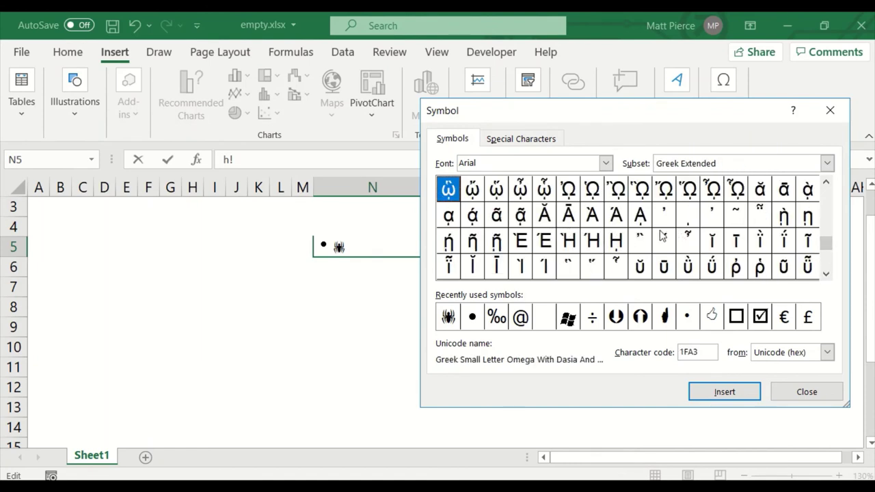
- Examine the list of special characters, including Em Space, En Space and Registered, and close the Symbol dialog
{"action": "left_click", "coordinate": [522, 141]}
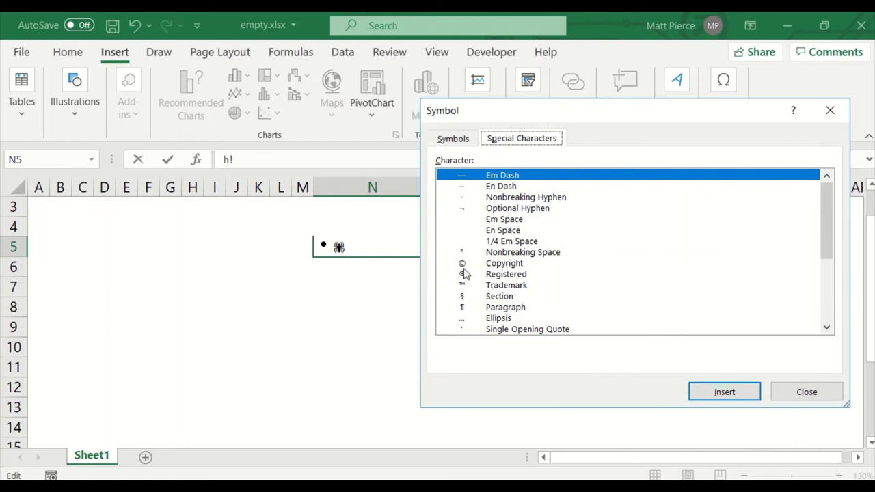
{"action": "left_click", "coordinate": [451, 140]}
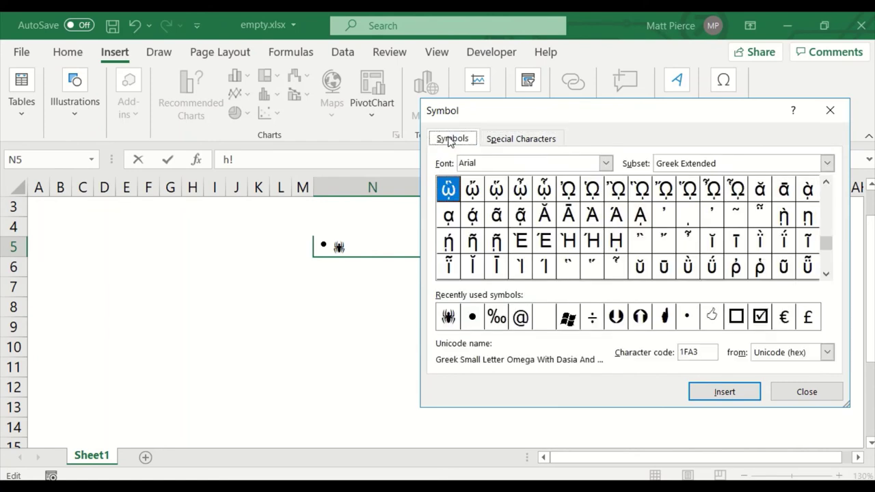
{"action": "left_click", "coordinate": [509, 140]}
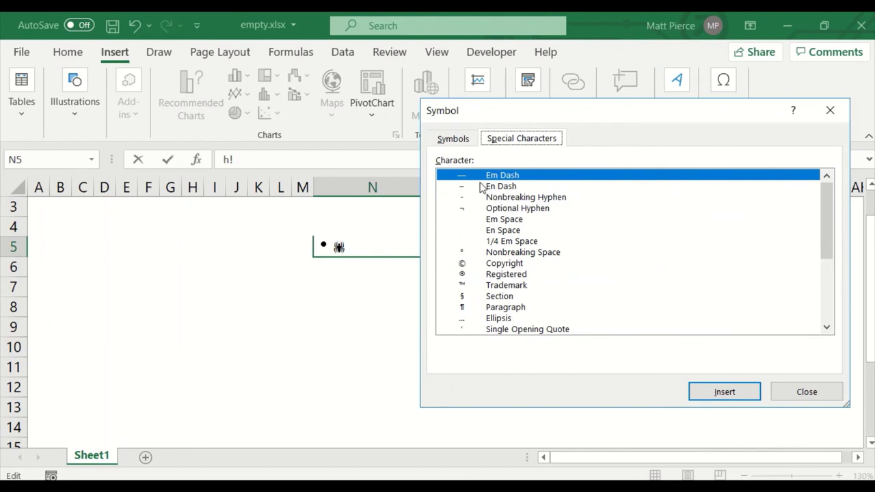
{"action": "left_click", "coordinate": [507, 221]}
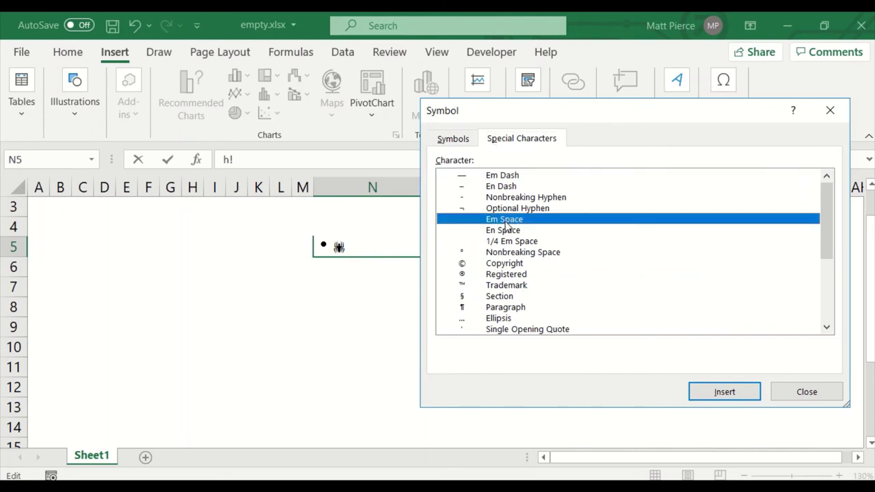
{"action": "left_click", "coordinate": [506, 234]}
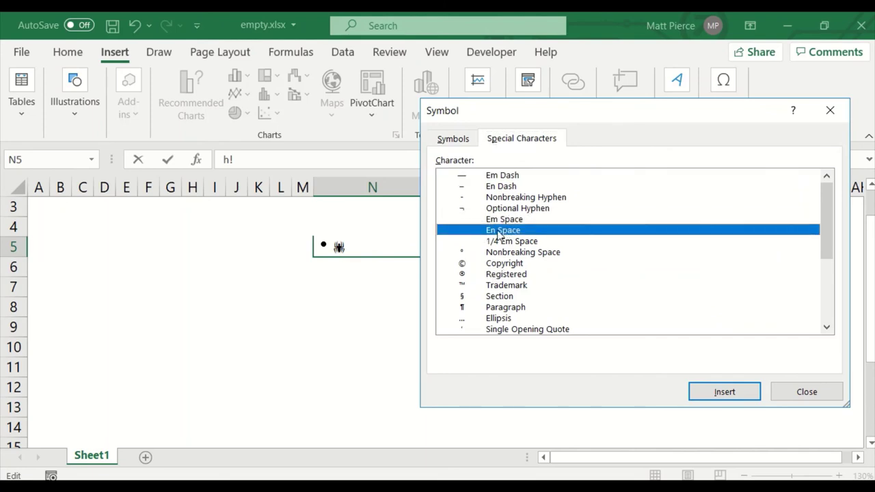
{"action": "left_click", "coordinate": [491, 274]}
{"action": "scroll", "coordinate": [506, 297], "scroll_direction": "down", "scroll_amount": 1}
{"action": "scroll", "coordinate": [513, 301], "scroll_direction": "down", "scroll_amount": 1}
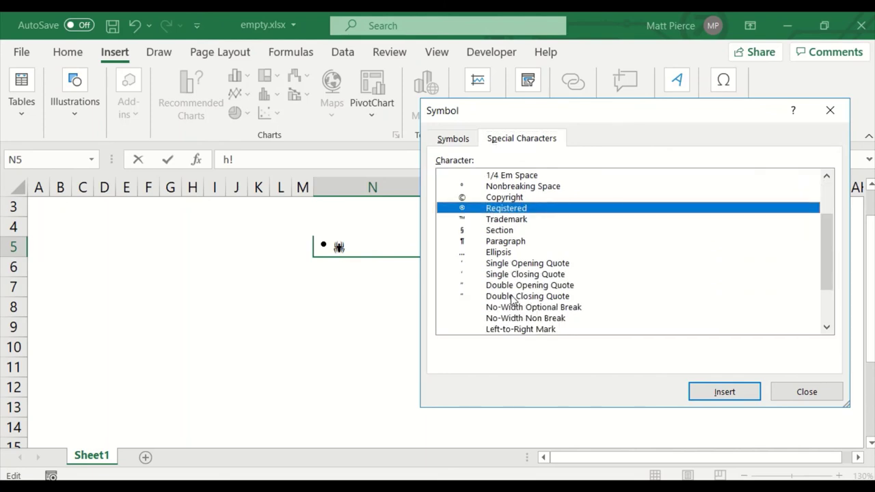
{"action": "scroll", "coordinate": [513, 301], "scroll_direction": "down", "scroll_amount": 2}
{"action": "scroll", "coordinate": [513, 301], "scroll_direction": "up", "scroll_amount": 2}
{"action": "left_click", "coordinate": [801, 392]}
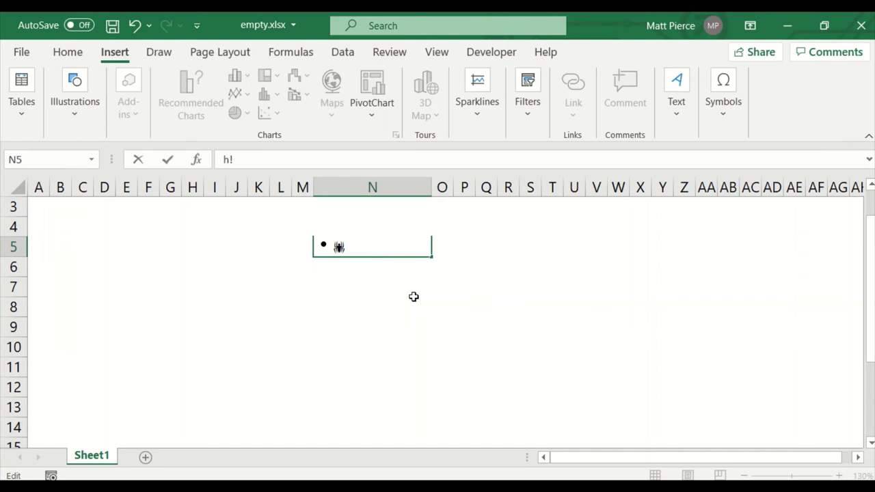
- Enter 245 and a degree sign after the spider in cell N5, and delete the 245
{"action": "type", "text": "°"}
{"action": "type", "text": "245"}
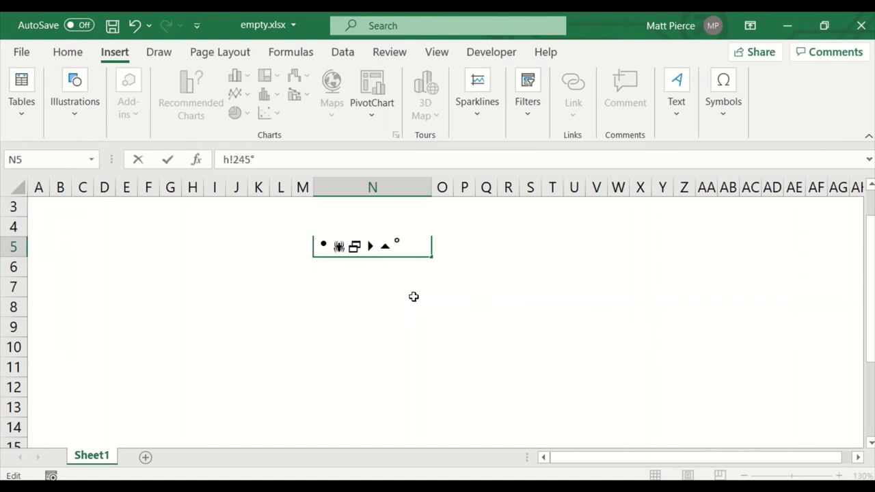
{"action": "key", "text": "BackSpace"}
{"action": "key", "text": "BackSpace"}
{"action": "key", "text": "BackSpace"}
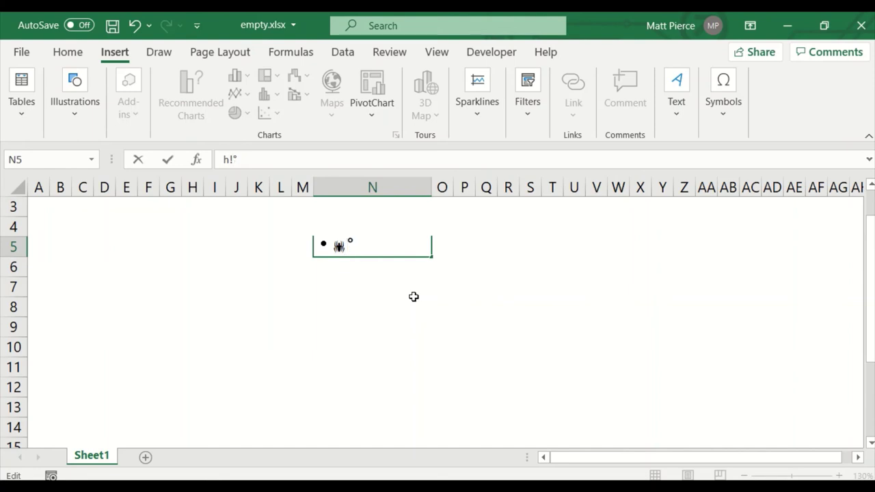
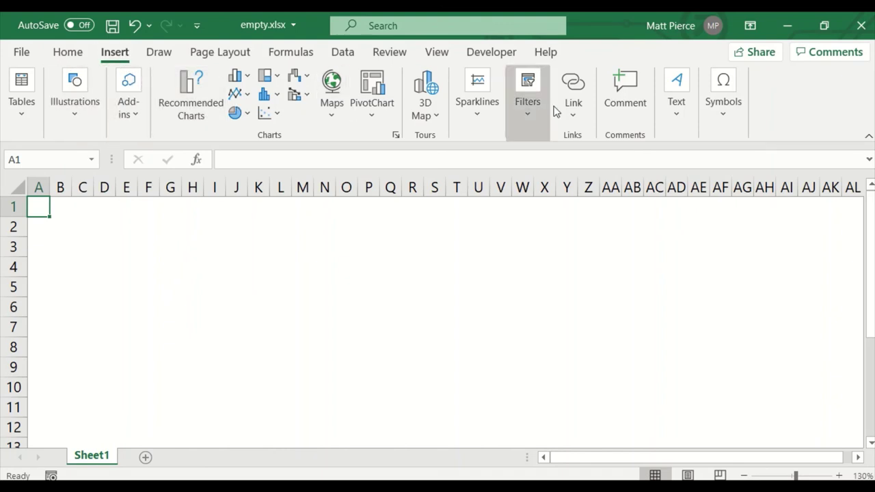
- Insert the built-in Quadratic Formula equation into the sheet
{"action": "left_click", "coordinate": [720, 119]}
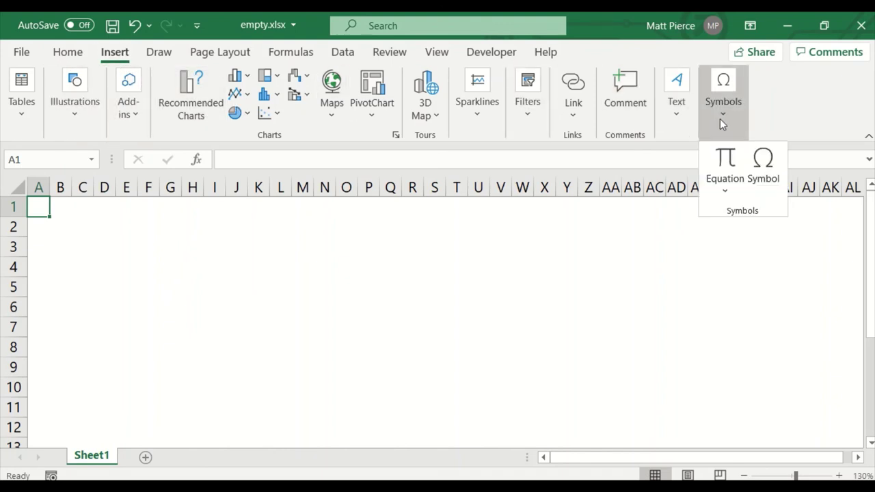
{"action": "left_click", "coordinate": [722, 185]}
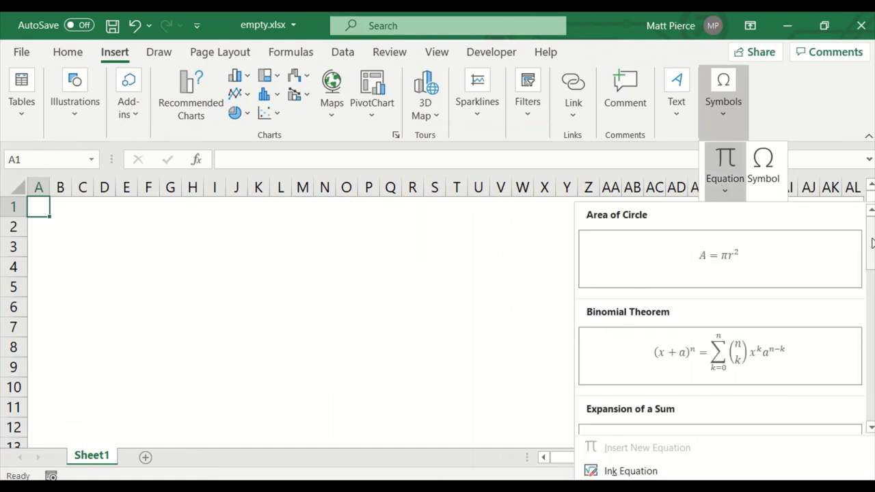
{"action": "left_click_drag", "start_coordinate": [871, 274], "coordinate": [872, 360]}
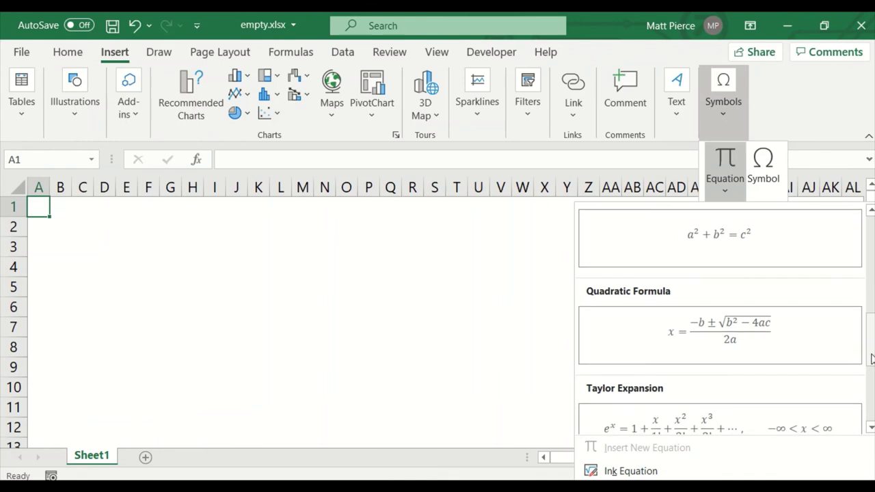
{"action": "left_click", "coordinate": [684, 335]}
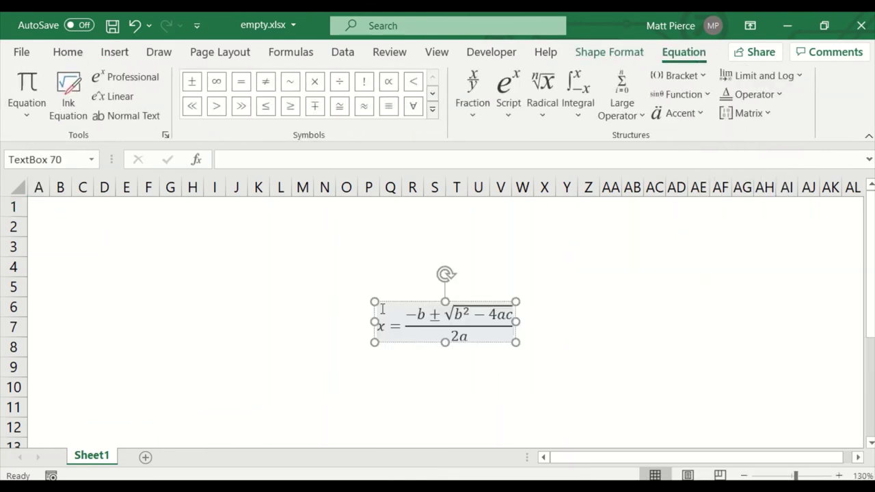
- Enlarge the quadratic formula's text box and set its font size to 18
{"action": "left_click_drag", "start_coordinate": [374, 302], "coordinate": [283, 249]}
{"action": "left_click", "coordinate": [212, 84]}
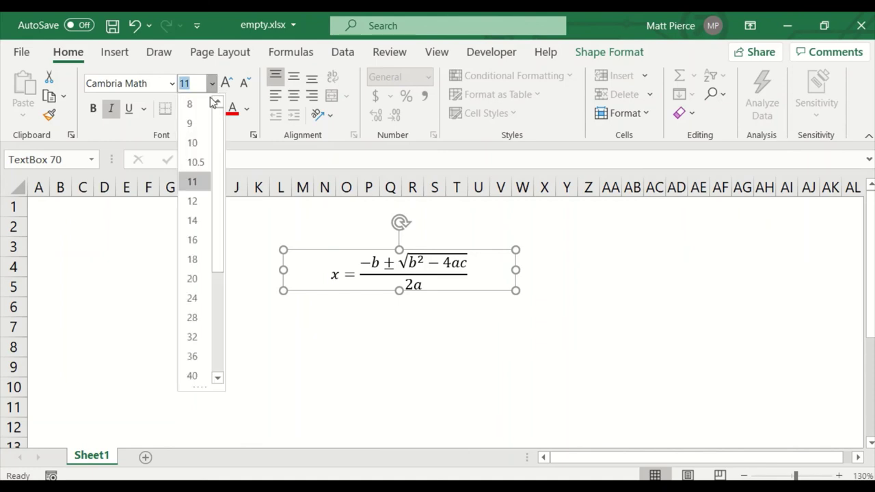
{"action": "left_click", "coordinate": [198, 259]}
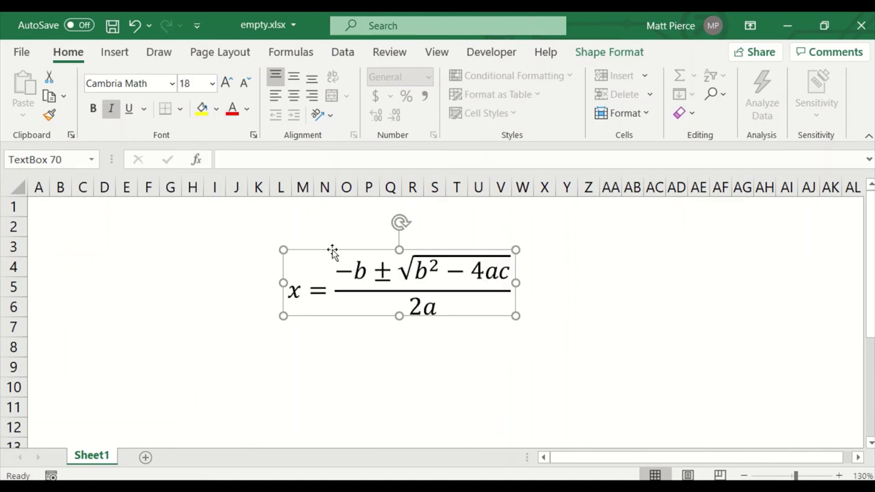
{"action": "left_click", "coordinate": [300, 292]}
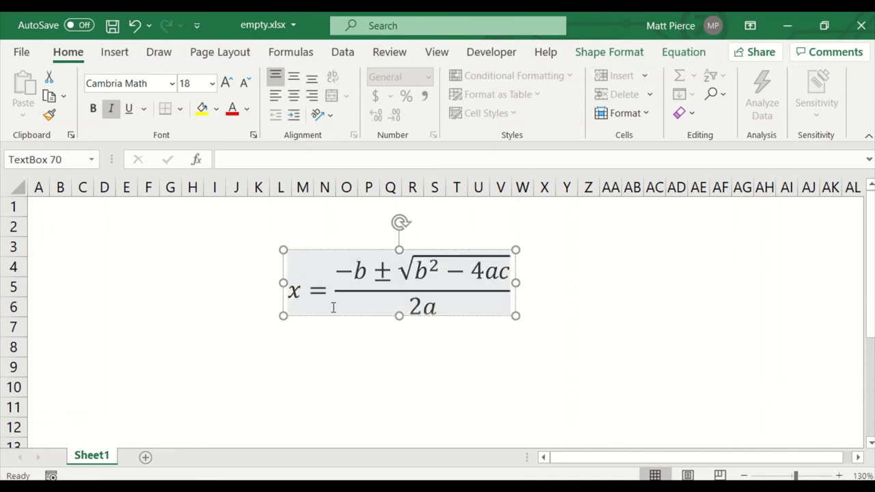
{"action": "key", "text": "Right"}
{"action": "key", "text": "Right"}
{"action": "type", "text": "ee"}
{"action": "key", "text": "Return"}
{"action": "key", "text": "BackSpace"}
{"action": "key", "text": "BackSpace"}
{"action": "key", "text": "BackSpace"}
- Widen the quadratic formula's text box, add a b before the x, and undo that added letter
{"action": "left_click_drag", "start_coordinate": [516, 282], "coordinate": [662, 283]}
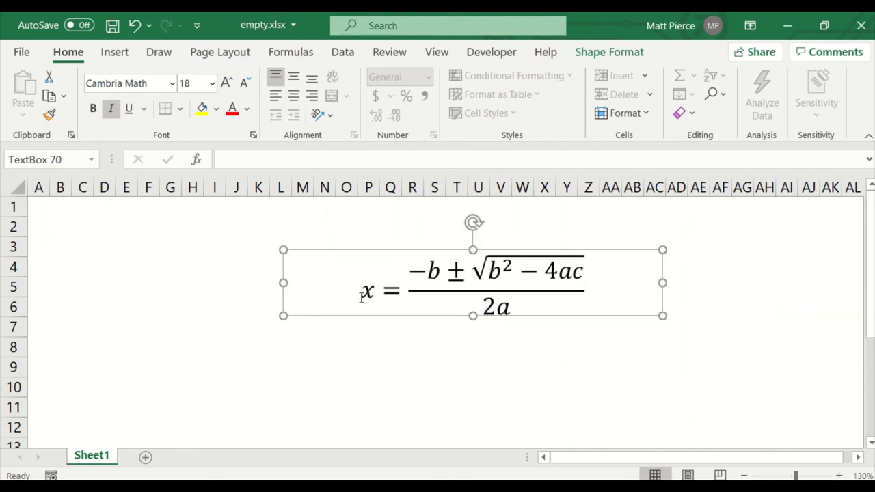
{"action": "left_click", "coordinate": [377, 292]}
{"action": "key", "text": "Left"}
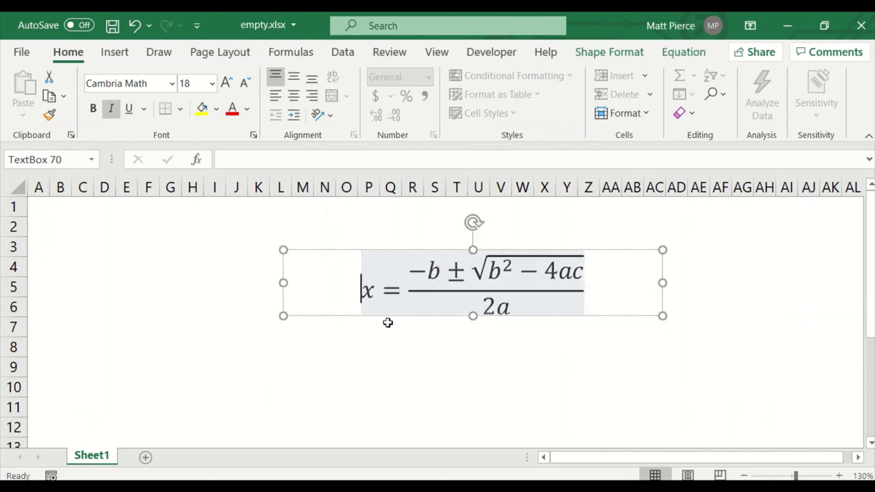
{"action": "type", "text": "b"}
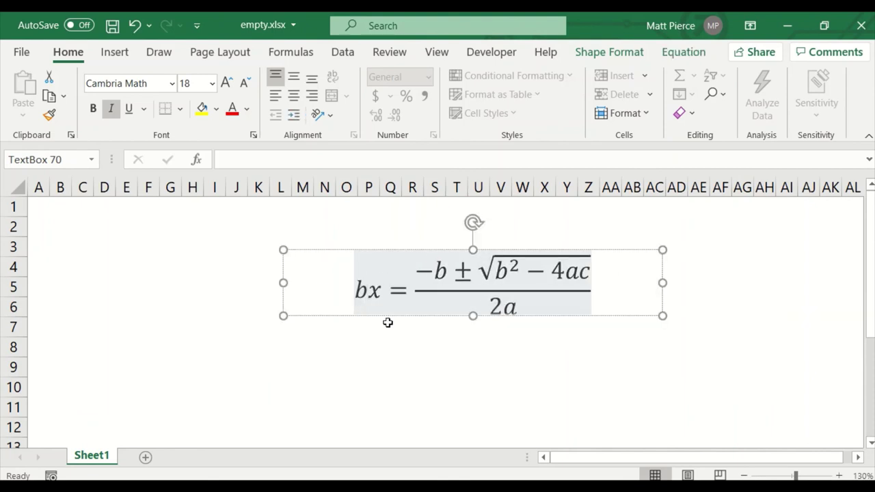
{"action": "key", "text": "ctrl+z"}
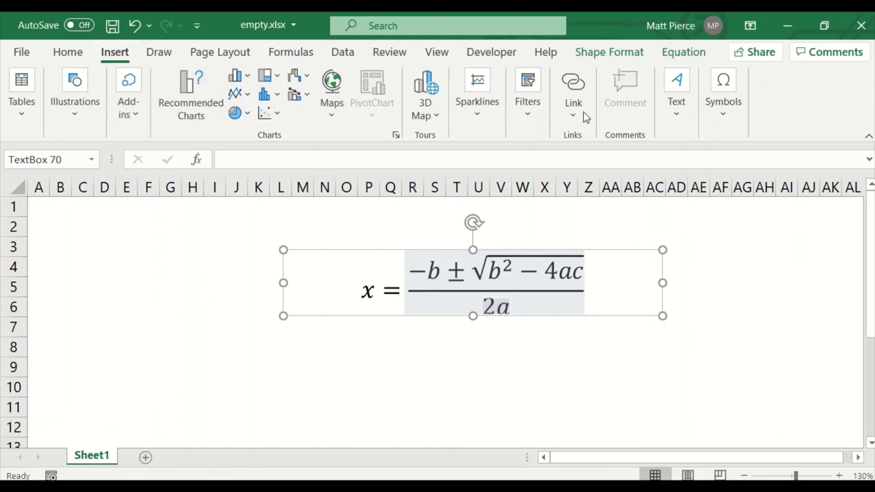
- Replace the formula's selected fraction with the common quadratic-formula radical, and delete the whole equation from the sheet
{"action": "left_click", "coordinate": [724, 119]}
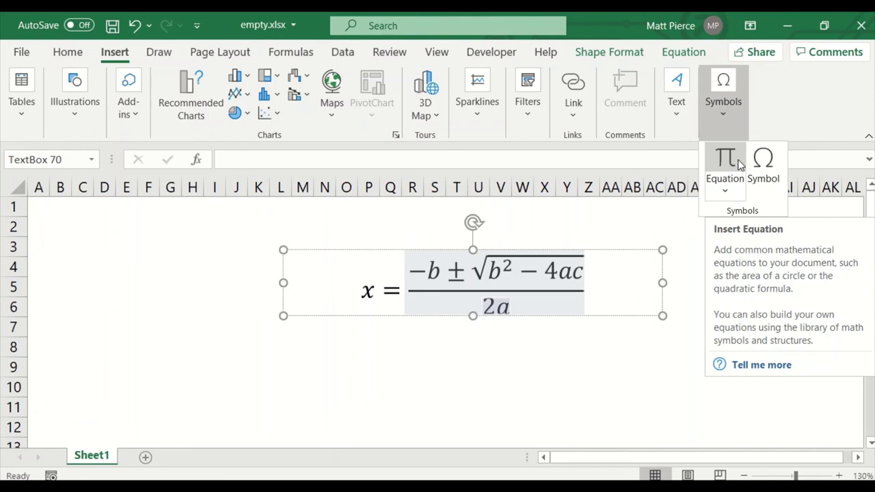
{"action": "left_click", "coordinate": [739, 164]}
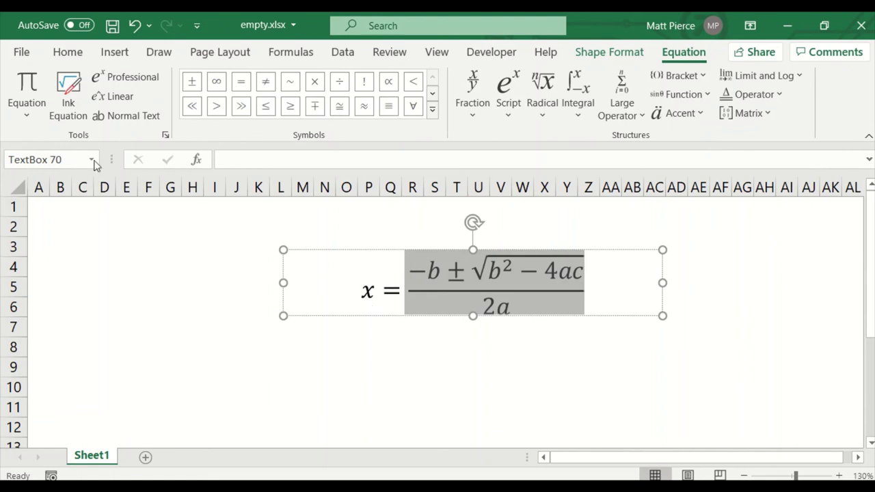
{"action": "left_click", "coordinate": [27, 112]}
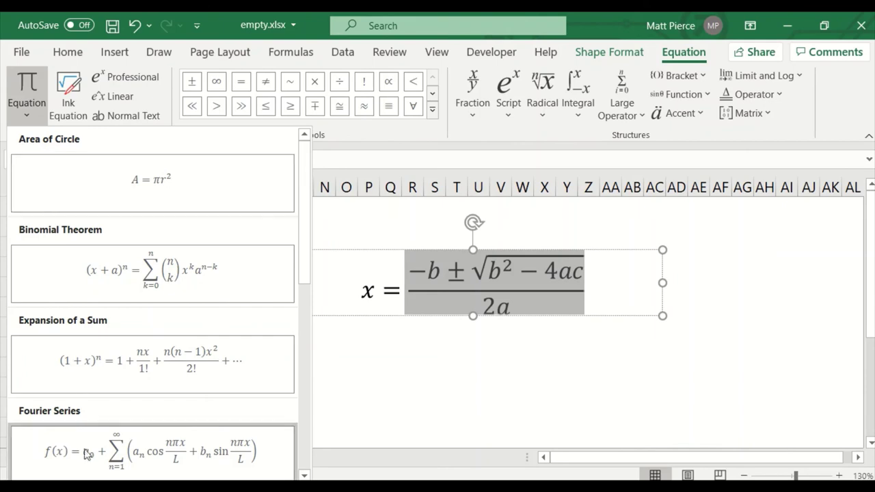
{"action": "left_click", "coordinate": [21, 110]}
{"action": "left_click", "coordinate": [23, 116]}
{"action": "left_click", "coordinate": [22, 116]}
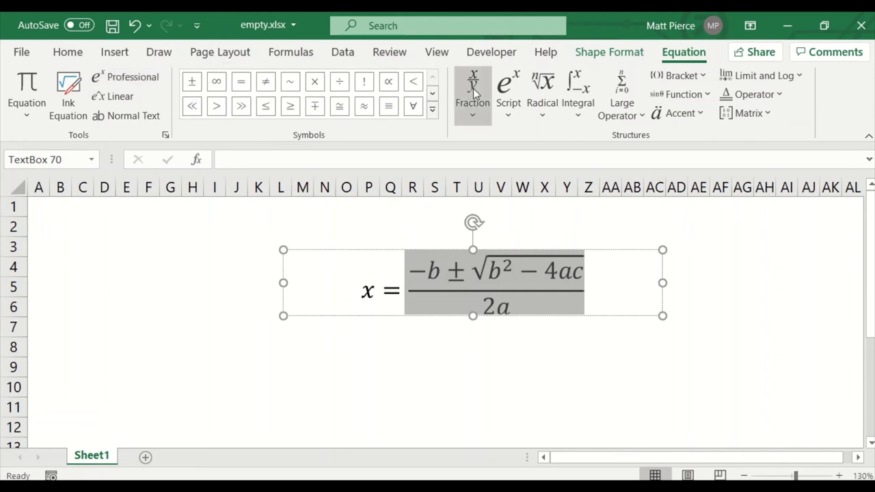
{"action": "left_click", "coordinate": [555, 121]}
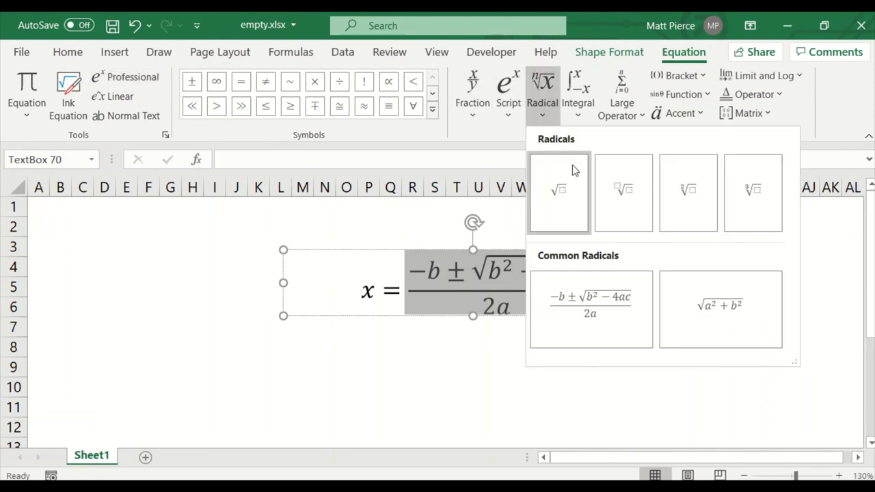
{"action": "left_click", "coordinate": [629, 318]}
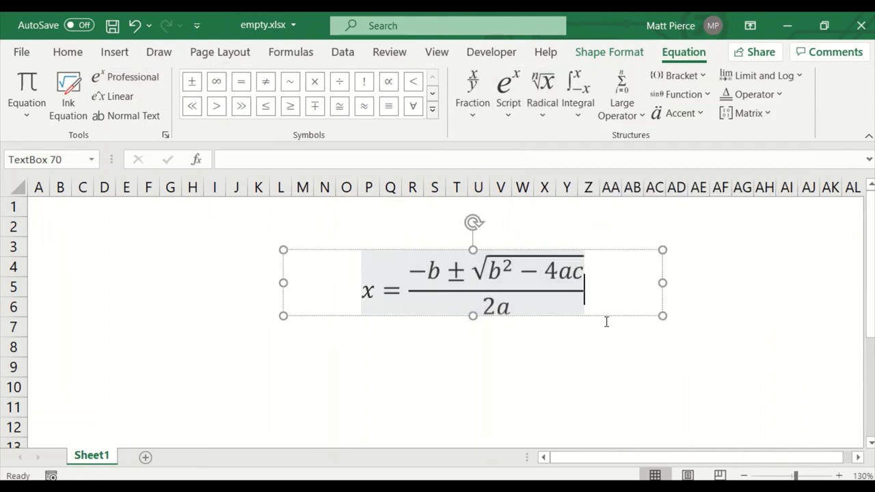
{"action": "left_click", "coordinate": [523, 248]}
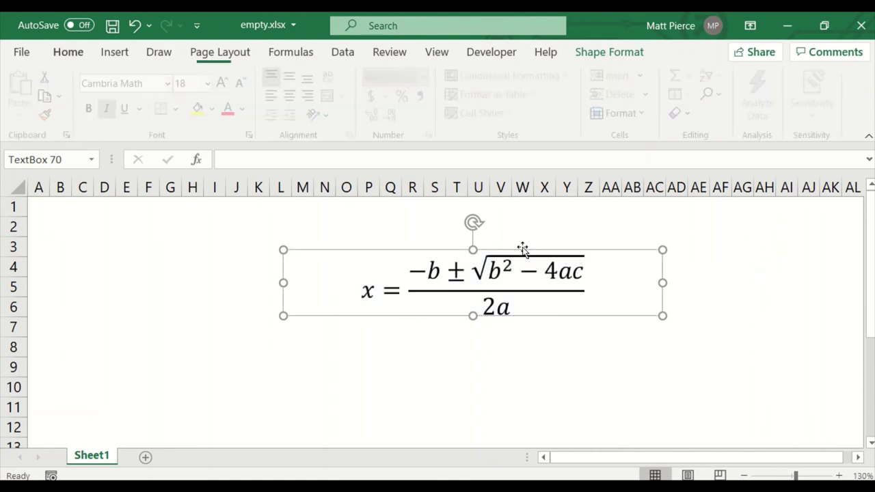
{"action": "key", "text": "Delete"}
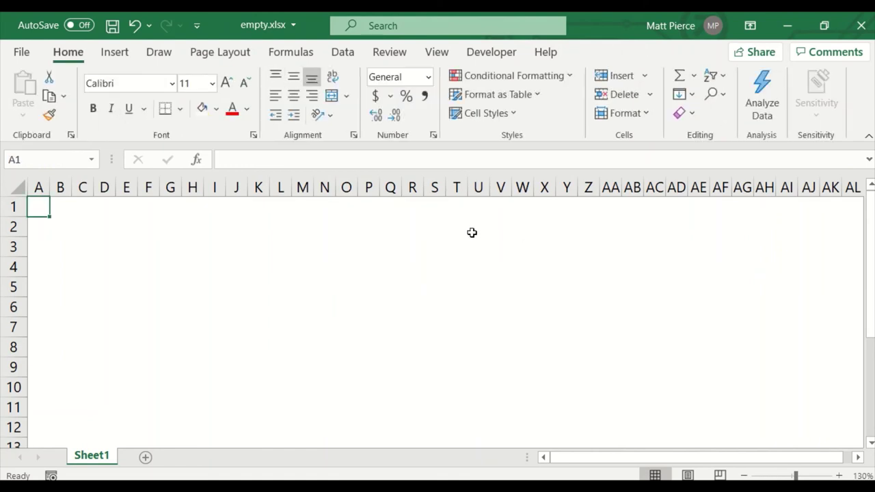
- Insert a new blank equation and fill it with a double integral that has upper and lower limits
{"action": "left_click", "coordinate": [114, 52]}
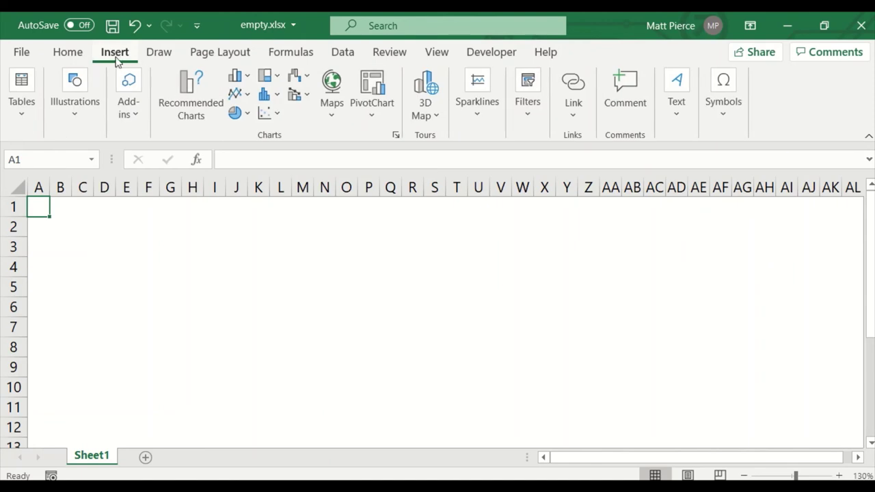
{"action": "left_click", "coordinate": [734, 120]}
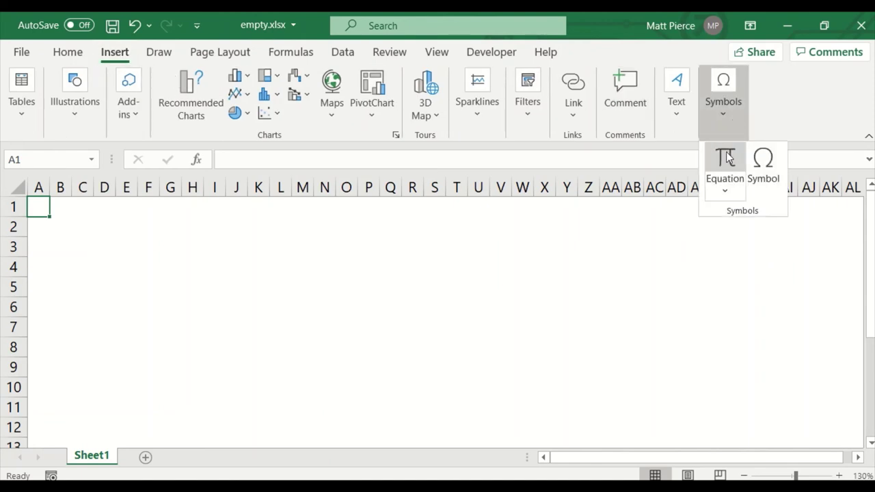
{"action": "left_click", "coordinate": [727, 157]}
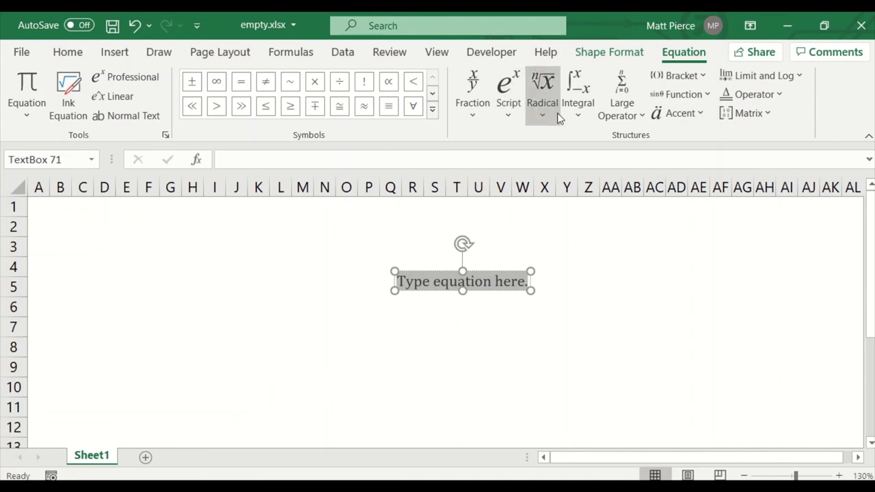
{"action": "left_click", "coordinate": [580, 120]}
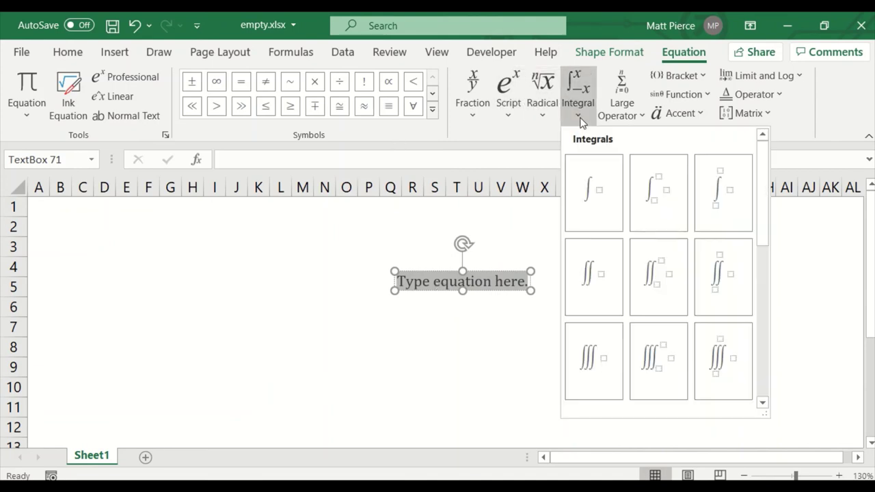
{"action": "left_click", "coordinate": [658, 278]}
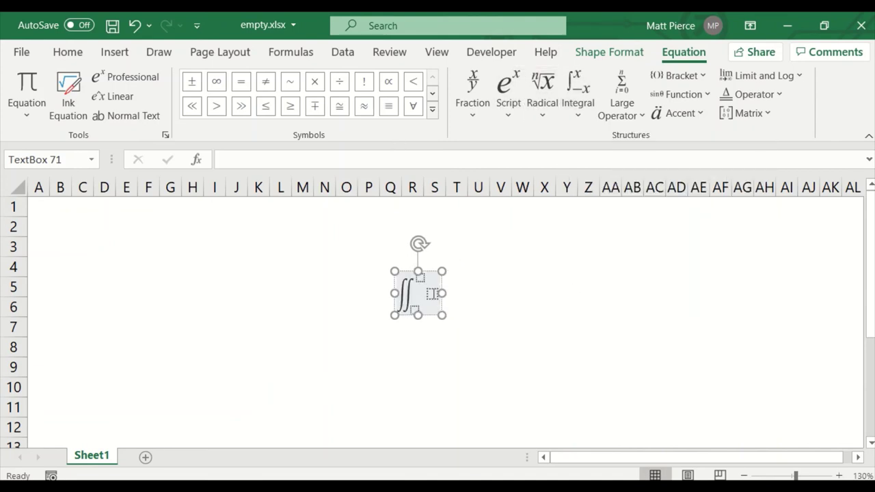
- Fill in the double integral with dfadsfdasdfasdf as the integrand, 1 as the upper limit and n as the lower limit
{"action": "left_click", "coordinate": [432, 294]}
{"action": "type", "text": "dfadsfdasdfasdf"}
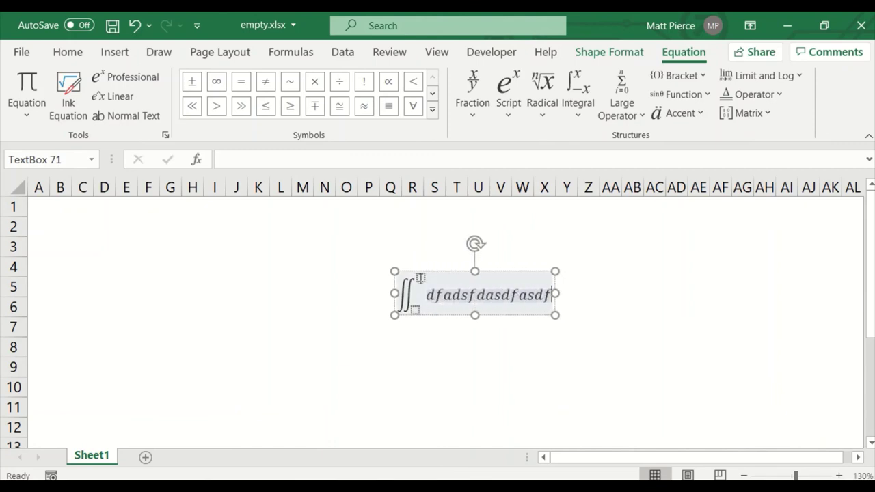
{"action": "left_click", "coordinate": [421, 278]}
{"action": "type", "text": "1"}
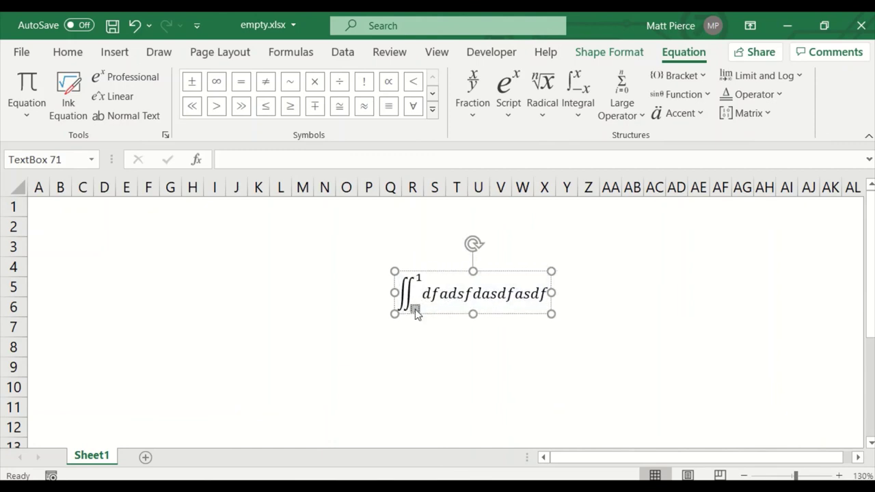
{"action": "left_click", "coordinate": [415, 309]}
{"action": "type", "text": "n"}
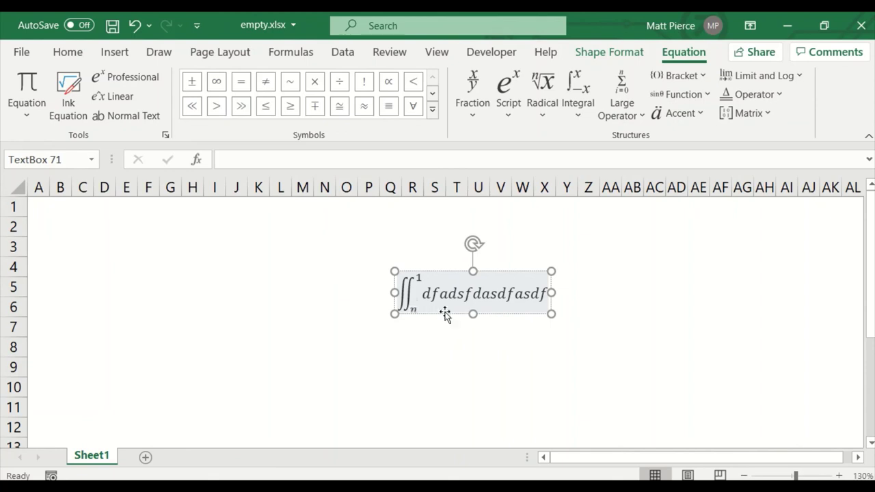
- Increase the integral equation's font size to 24
{"action": "left_click", "coordinate": [406, 272]}
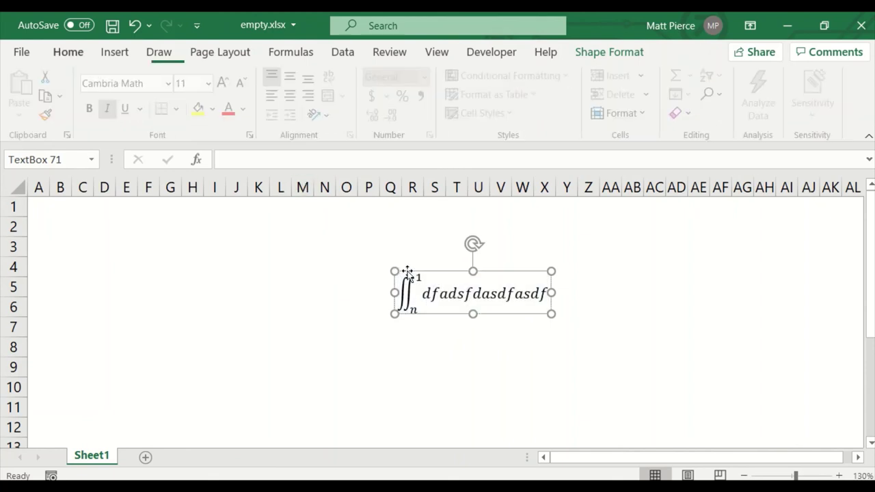
{"action": "left_click", "coordinate": [227, 83]}
{"action": "left_click", "coordinate": [227, 83]}
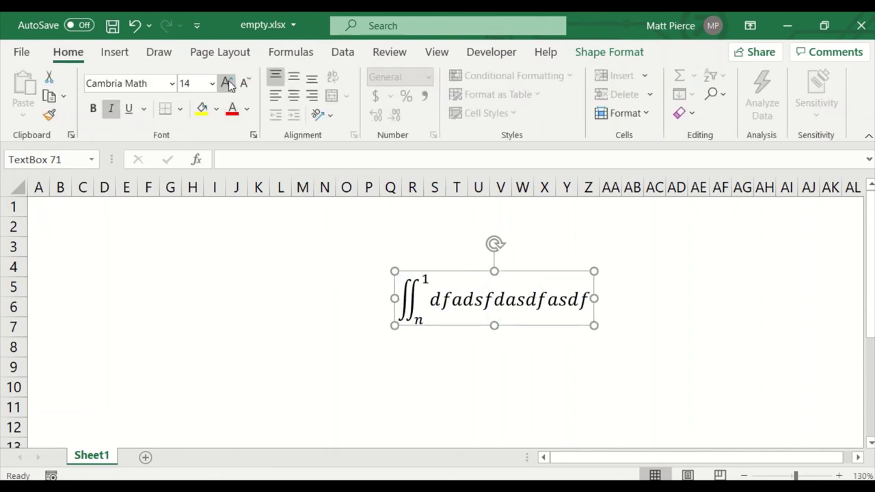
{"action": "left_click", "coordinate": [227, 83]}
{"action": "left_click", "coordinate": [227, 83]}
{"action": "left_click", "coordinate": [227, 82]}
{"action": "left_click", "coordinate": [227, 83]}
{"action": "left_click", "coordinate": [227, 83]}
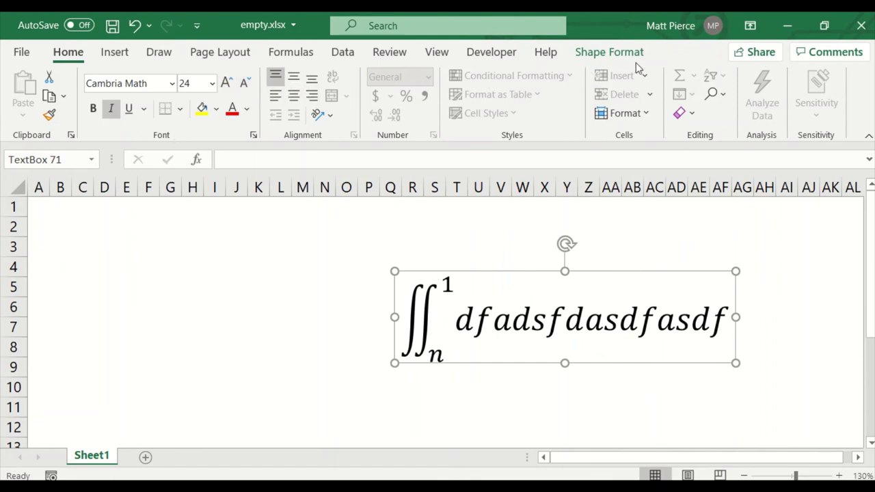
- Alternate between the integral equation and empty cells to examine when the shape and equation tools are offered
{"action": "left_click", "coordinate": [531, 309]}
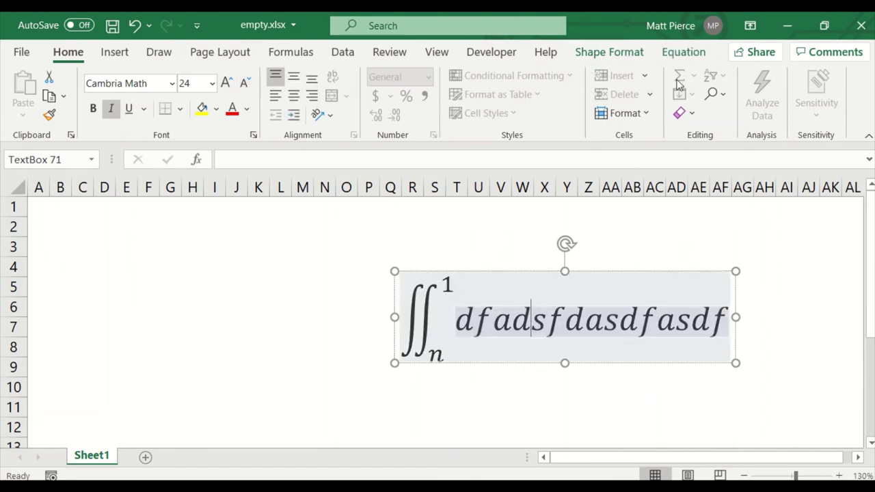
{"action": "left_click", "coordinate": [281, 279]}
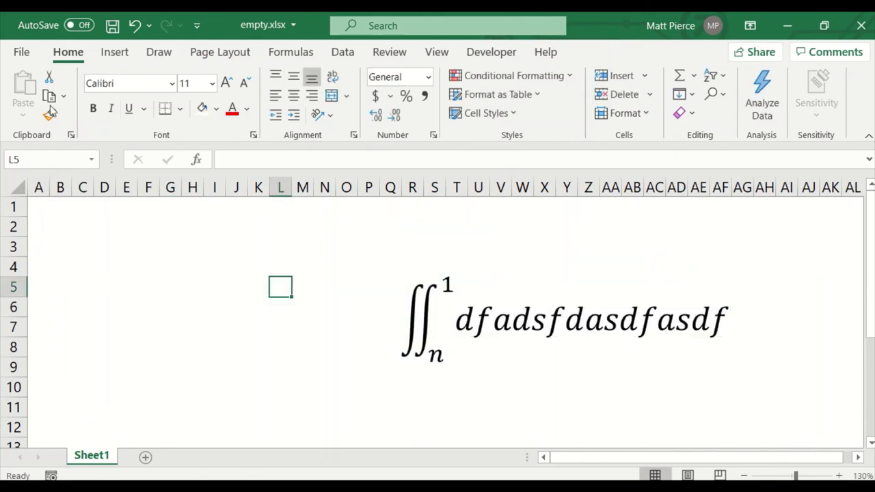
{"action": "left_click", "coordinate": [476, 320]}
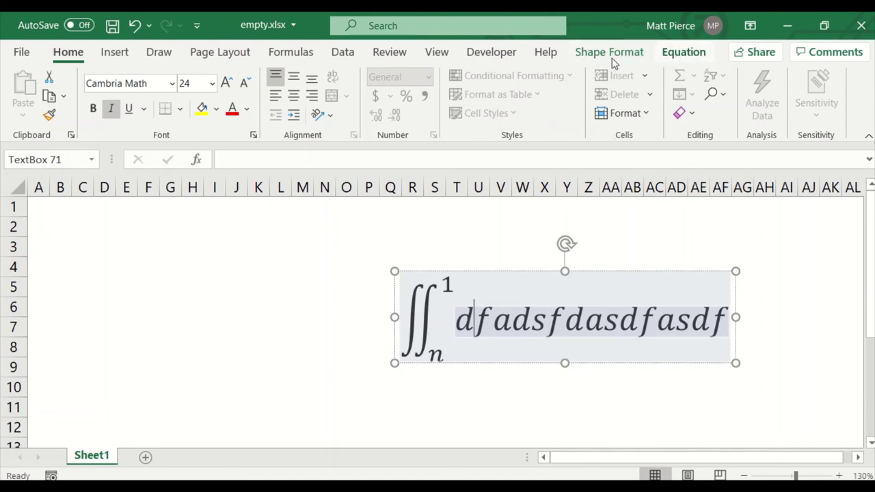
{"action": "left_click", "coordinate": [264, 249]}
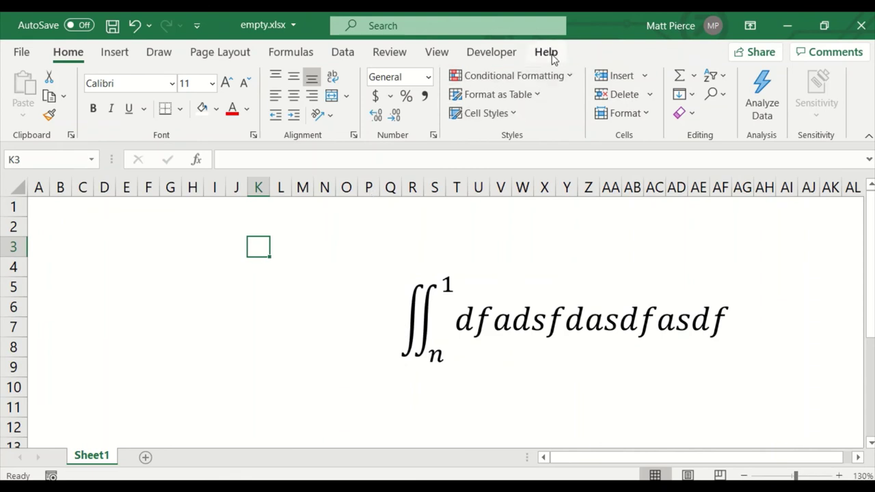
{"action": "left_click", "coordinate": [492, 323]}
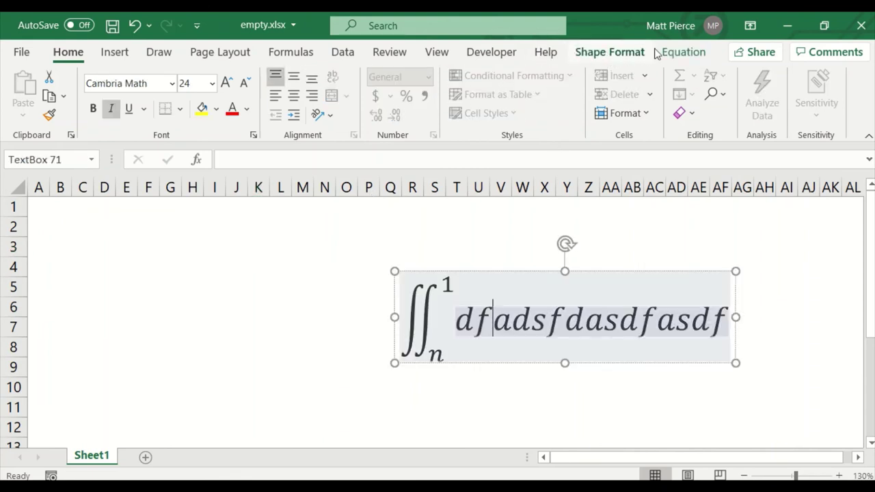
- Examine the shape formatting and equation tools offered for the selected integral equation
{"action": "left_click", "coordinate": [616, 56]}
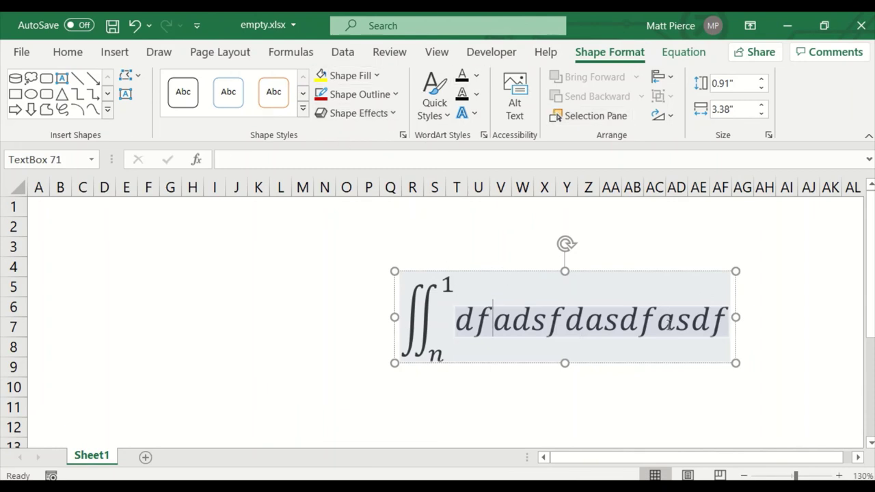
{"action": "left_click", "coordinate": [678, 52]}
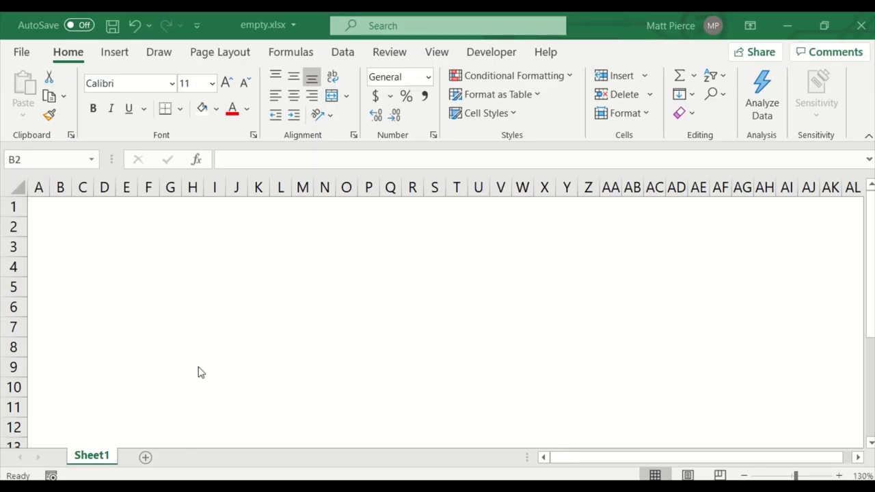
- Start a handwritten ink equation at cell B2 and enlarge the math input window
{"action": "left_click", "coordinate": [60, 220]}
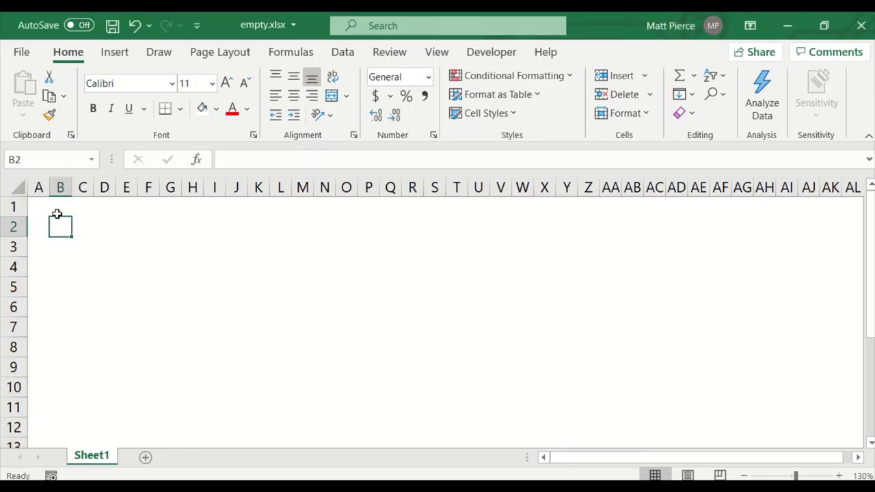
{"action": "left_click", "coordinate": [115, 55]}
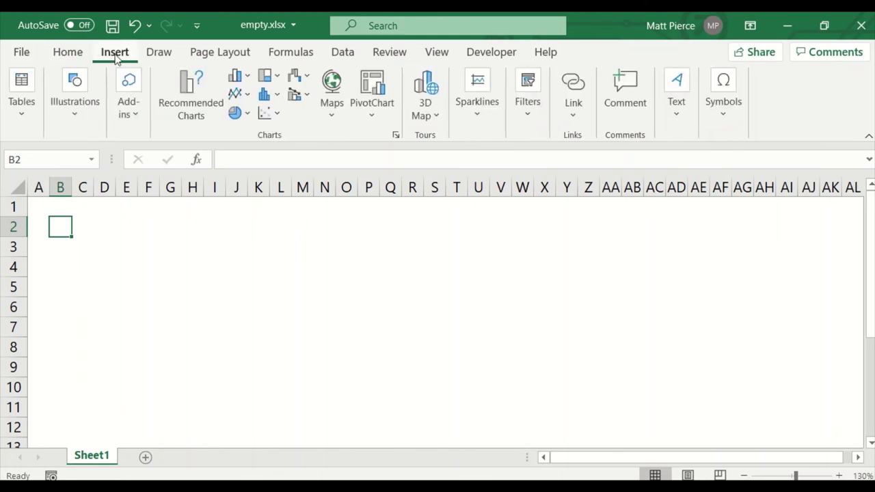
{"action": "left_click", "coordinate": [726, 121]}
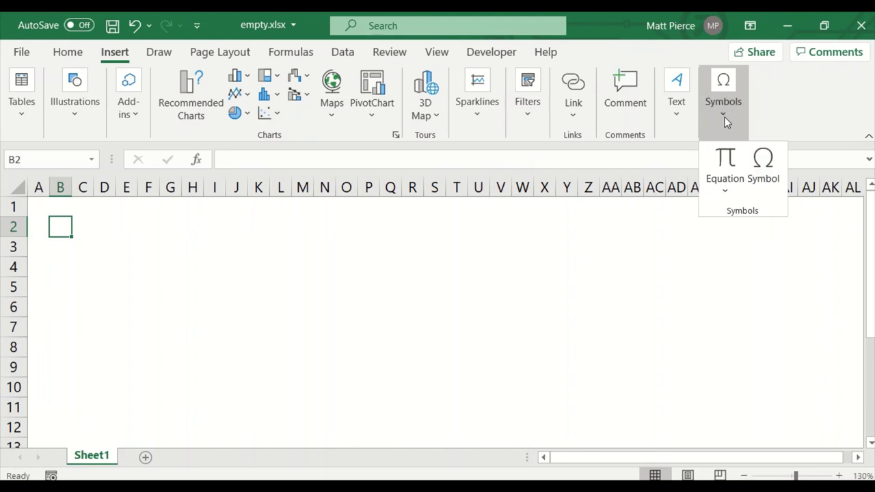
{"action": "left_click", "coordinate": [725, 191]}
{"action": "scroll", "coordinate": [673, 369], "scroll_direction": "down", "scroll_amount": 3}
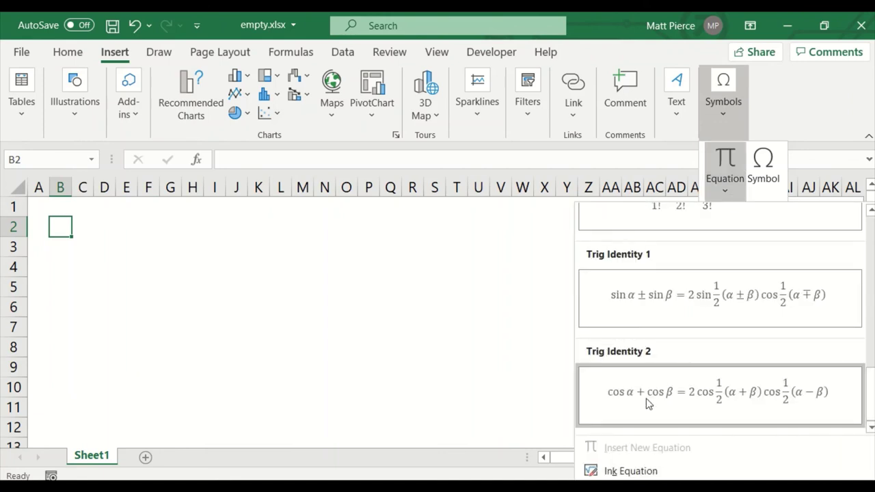
{"action": "left_click", "coordinate": [628, 472]}
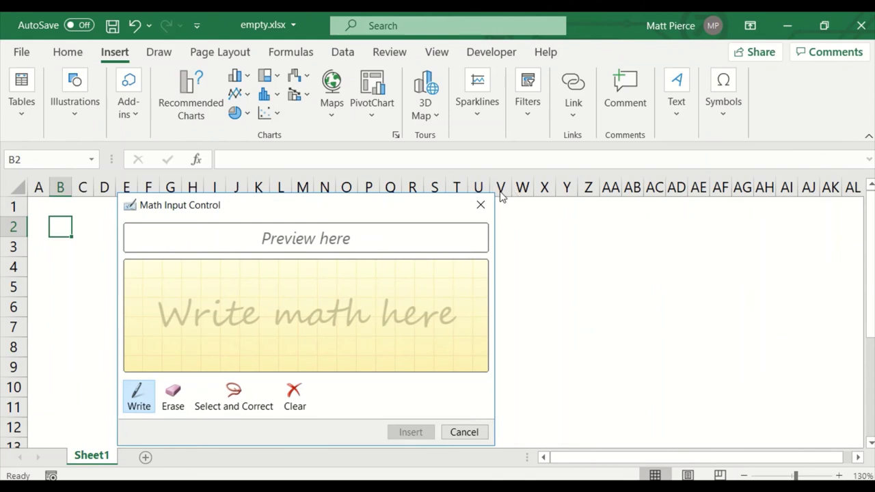
{"action": "left_click_drag", "start_coordinate": [494, 197], "coordinate": [780, 96]}
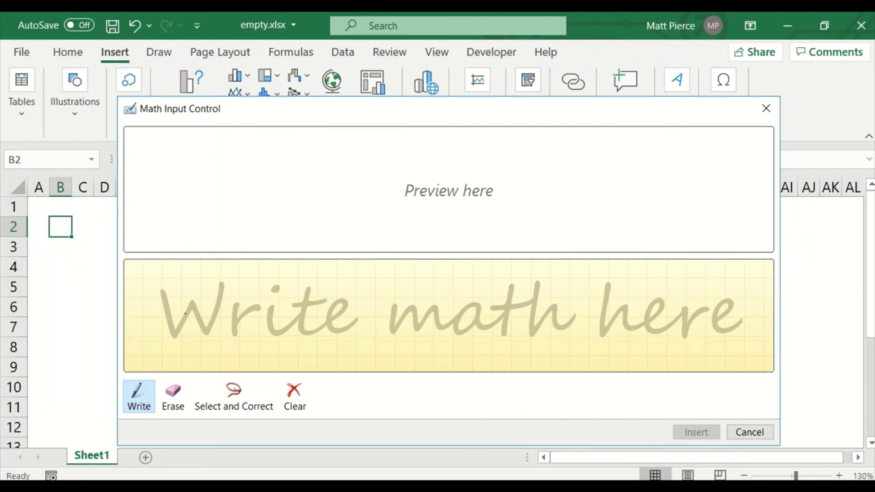
- Handwrite the equation (1 + 1)/32 = X/Y in the writing area
{"action": "mouse_move", "coordinate": [186, 267]}
{"action": "left_mouse_down"}
{"action": "mouse_move", "coordinate": [186, 297]}
{"action": "mouse_move", "coordinate": [210, 279]}
{"action": "mouse_move", "coordinate": [242, 297]}
{"action": "left_mouse_up"}
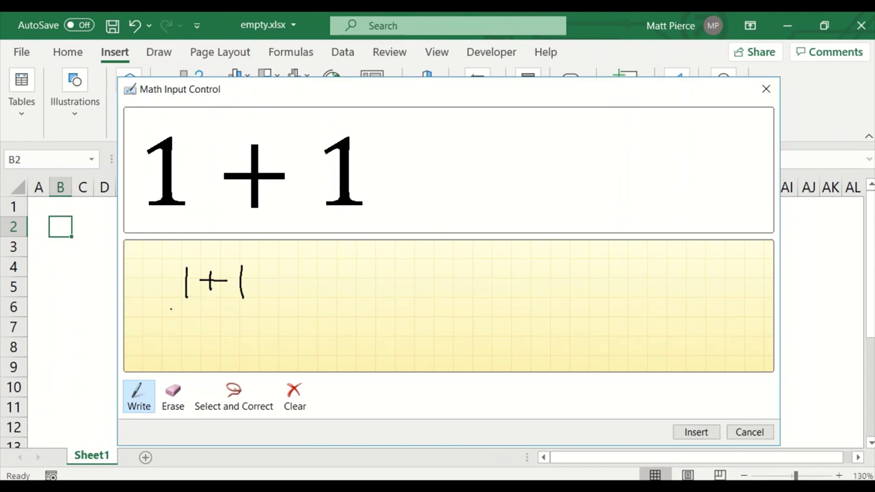
{"action": "mouse_move", "coordinate": [160, 311]}
{"action": "left_mouse_down"}
{"action": "mouse_move", "coordinate": [230, 310]}
{"action": "mouse_move", "coordinate": [185, 344]}
{"action": "left_mouse_up"}
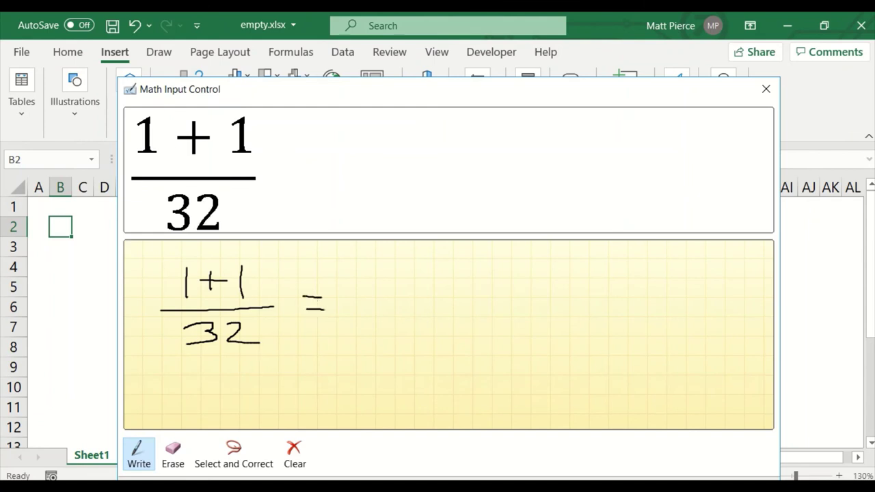
{"action": "mouse_move", "coordinate": [355, 265]}
{"action": "left_mouse_down"}
{"action": "mouse_move", "coordinate": [392, 289]}
{"action": "mouse_move", "coordinate": [357, 293]}
{"action": "mouse_move", "coordinate": [379, 308]}
{"action": "mouse_move", "coordinate": [413, 305]}
{"action": "left_mouse_up"}
{"action": "mouse_move", "coordinate": [368, 326]}
{"action": "left_mouse_down"}
{"action": "mouse_move", "coordinate": [376, 332]}
{"action": "mouse_move", "coordinate": [377, 373]}
{"action": "left_mouse_up"}
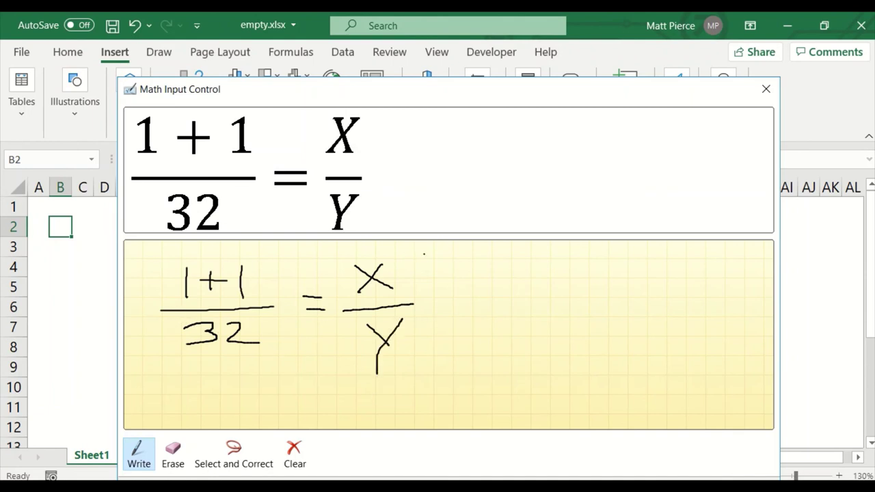
- Handwrite an extra slanted stroke after the X/Y fraction and erase it
{"action": "left_click_drag", "start_coordinate": [474, 273], "coordinate": [457, 326]}
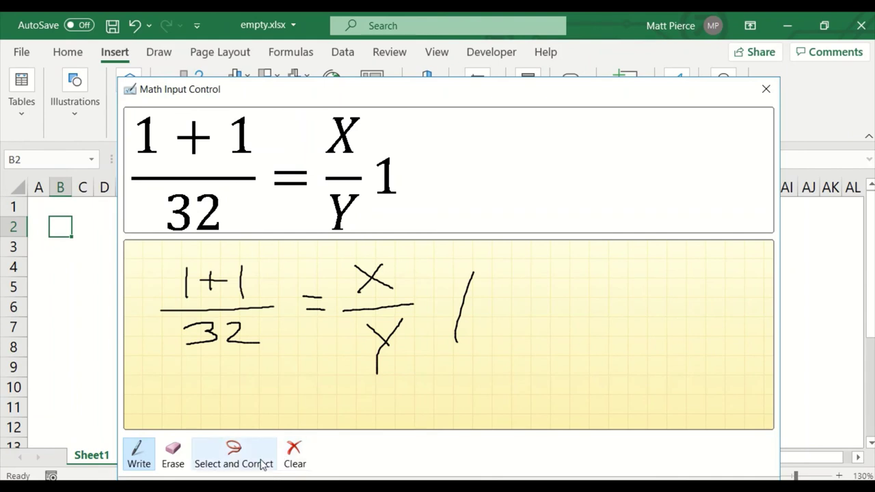
{"action": "left_click", "coordinate": [173, 455]}
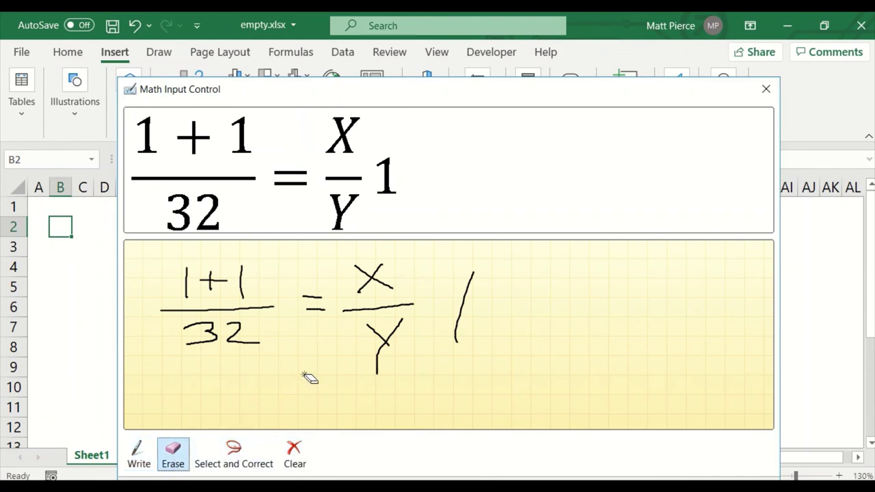
{"action": "left_click", "coordinate": [473, 296]}
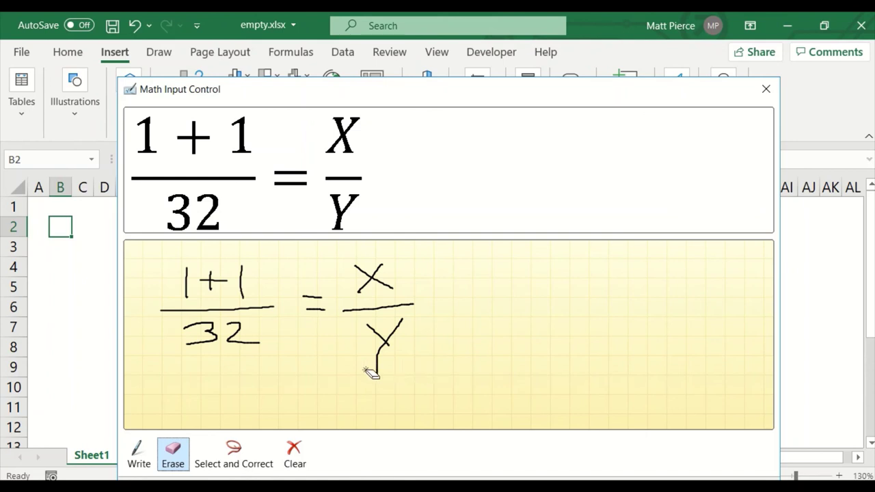
- Examine the alternative recognitions that Select and Correct suggests for the X/Y fraction, with and without the equals sign
{"action": "left_click", "coordinate": [240, 460]}
{"action": "mouse_move", "coordinate": [427, 253]}
{"action": "left_mouse_down"}
{"action": "mouse_move", "coordinate": [383, 257]}
{"action": "mouse_move", "coordinate": [347, 397]}
{"action": "mouse_move", "coordinate": [438, 268]}
{"action": "left_mouse_up"}
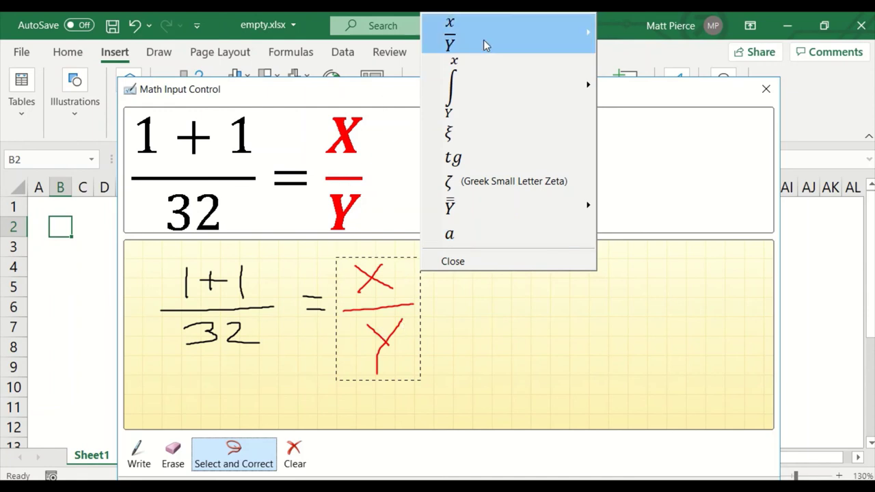
{"action": "mouse_move", "coordinate": [472, 43]}
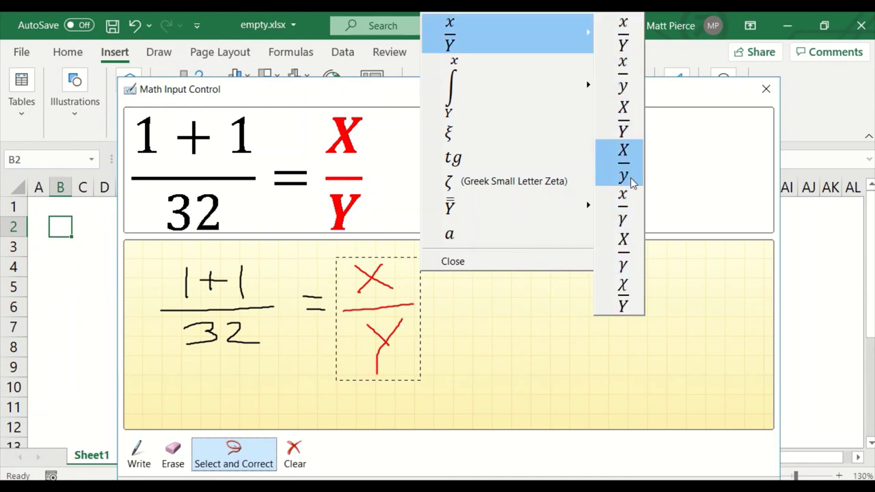
{"action": "mouse_move", "coordinate": [478, 85]}
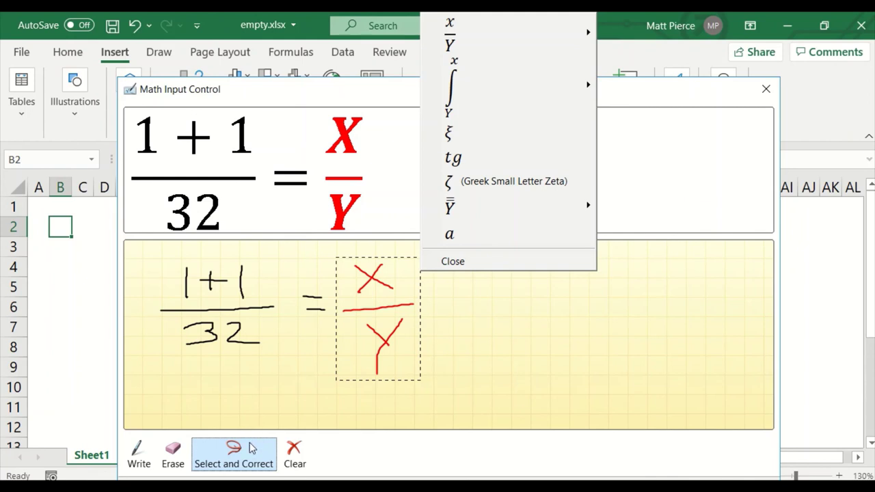
{"action": "left_click", "coordinate": [225, 465]}
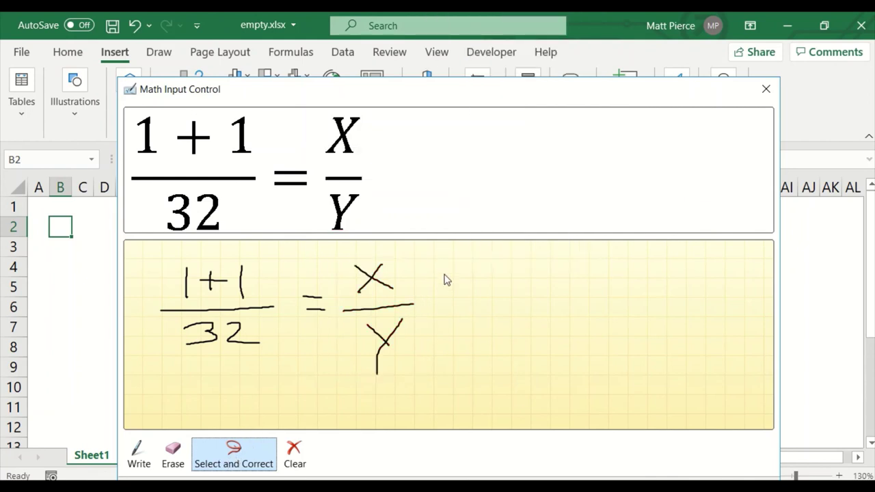
{"action": "mouse_move", "coordinate": [444, 259]}
{"action": "left_mouse_down"}
{"action": "mouse_move", "coordinate": [391, 259]}
{"action": "mouse_move", "coordinate": [330, 393]}
{"action": "mouse_move", "coordinate": [389, 250]}
{"action": "left_mouse_up"}
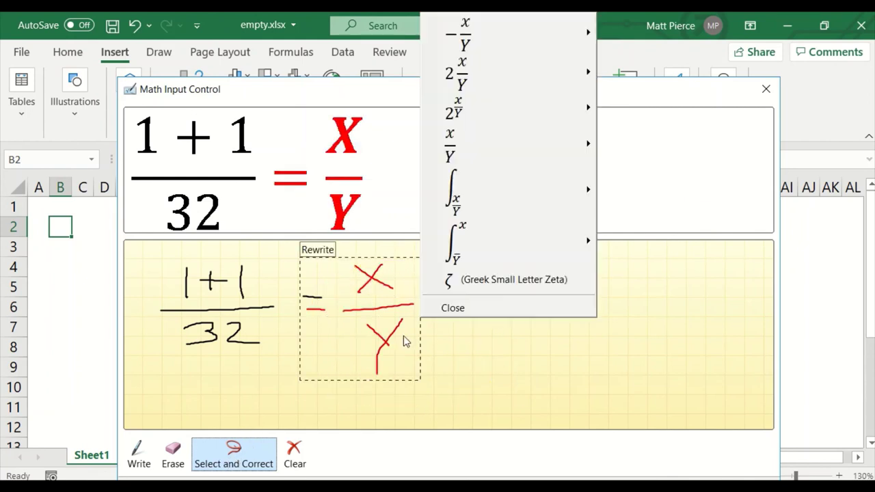
{"action": "left_click", "coordinate": [375, 369]}
{"action": "mouse_move", "coordinate": [426, 263]}
{"action": "left_mouse_down"}
{"action": "mouse_move", "coordinate": [394, 256]}
{"action": "mouse_move", "coordinate": [296, 367]}
{"action": "mouse_move", "coordinate": [429, 270]}
{"action": "left_mouse_up"}
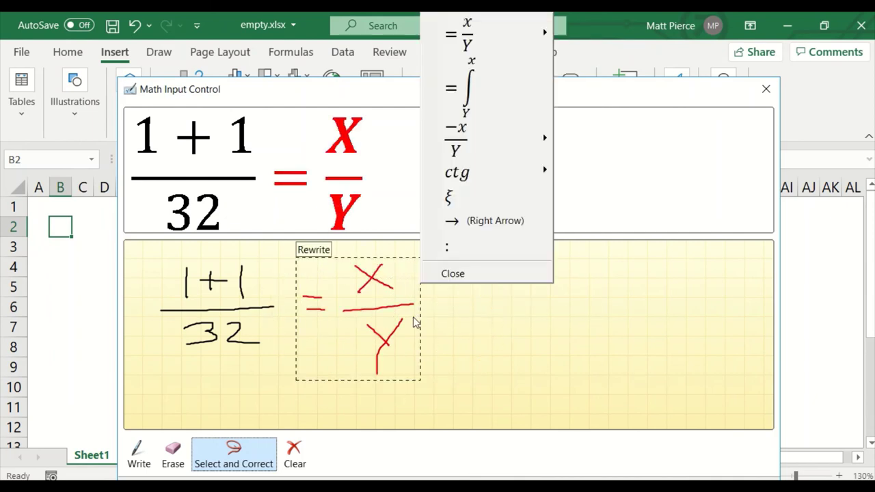
{"action": "left_click", "coordinate": [413, 317]}
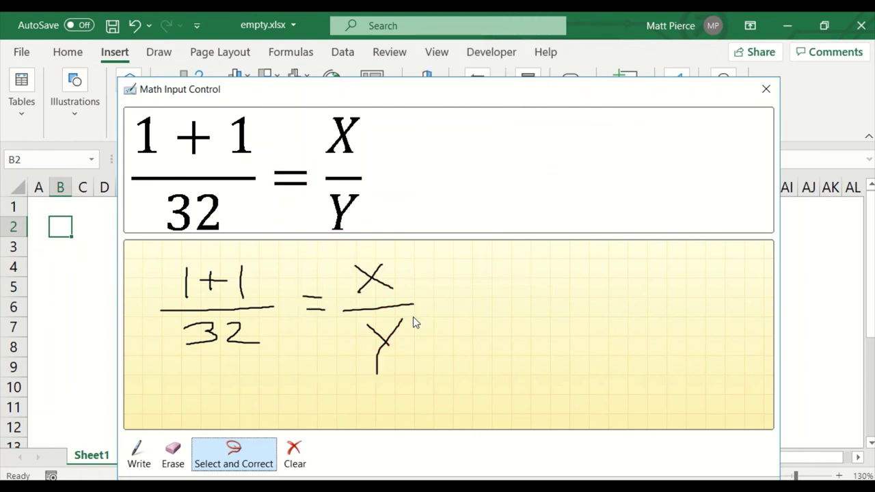
- Clear the handwritten equation and write the formula H₂O instead
{"action": "left_click", "coordinate": [297, 462]}
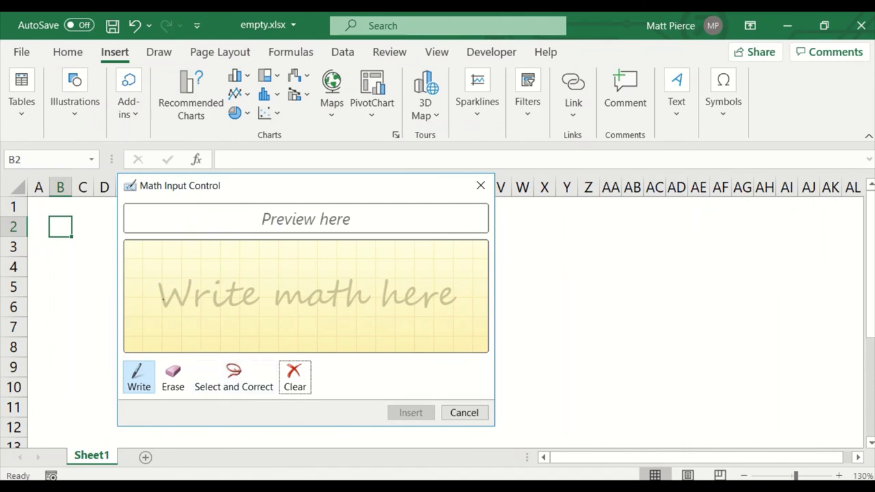
{"action": "mouse_move", "coordinate": [156, 269]}
{"action": "left_mouse_down"}
{"action": "mouse_move", "coordinate": [155, 309]}
{"action": "mouse_move", "coordinate": [176, 306]}
{"action": "mouse_move", "coordinate": [172, 290]}
{"action": "mouse_move", "coordinate": [203, 311]}
{"action": "left_mouse_up"}
{"action": "mouse_move", "coordinate": [231, 270]}
{"action": "left_mouse_down"}
{"action": "mouse_move", "coordinate": [243, 302]}
{"action": "mouse_move", "coordinate": [229, 271]}
{"action": "left_mouse_up"}
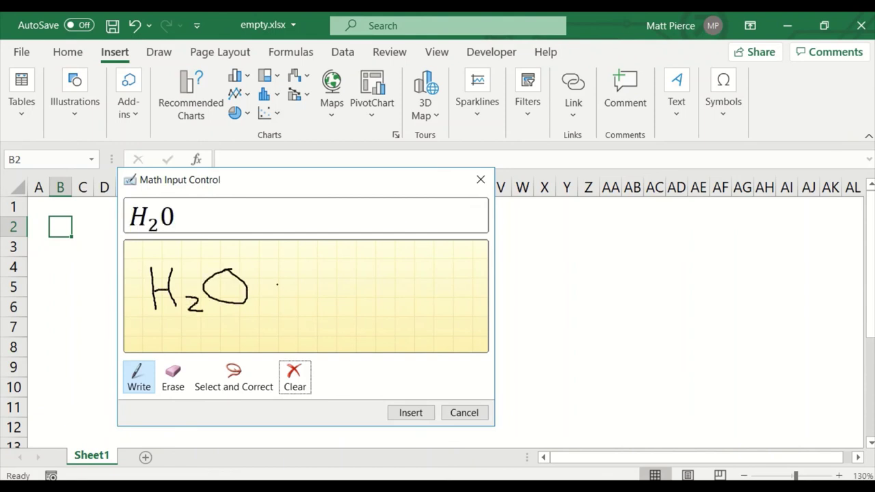
- Handwrite a plus sign after H₂O, erase it, and close the math input window without inserting the formula
{"action": "left_click_drag", "start_coordinate": [272, 290], "coordinate": [282, 289]}
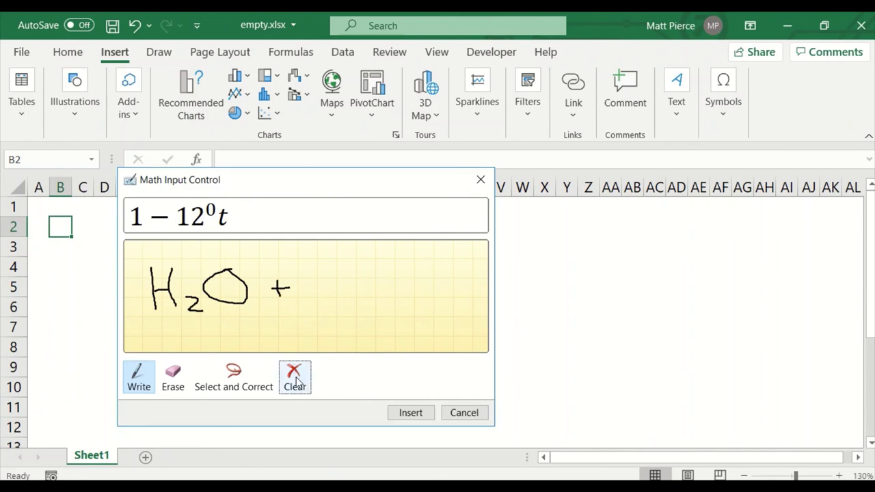
{"action": "left_click", "coordinate": [173, 383]}
{"action": "left_click_drag", "start_coordinate": [280, 293], "coordinate": [284, 294]}
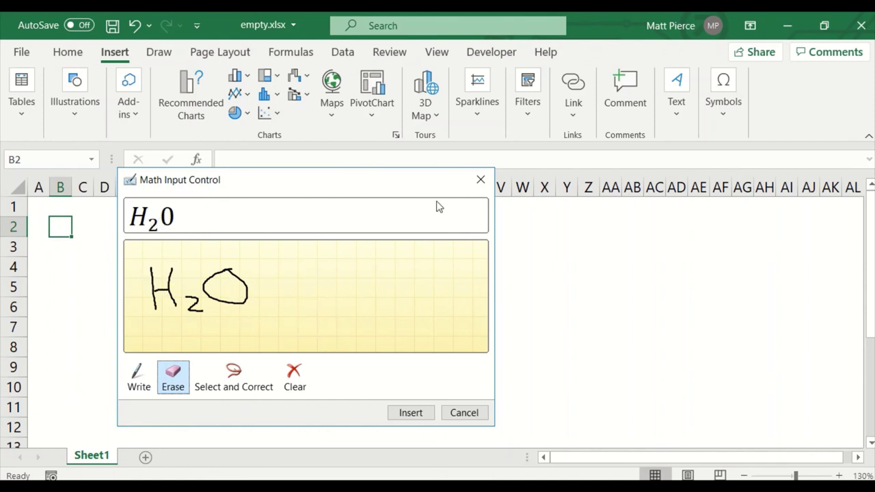
{"action": "left_click", "coordinate": [480, 181]}
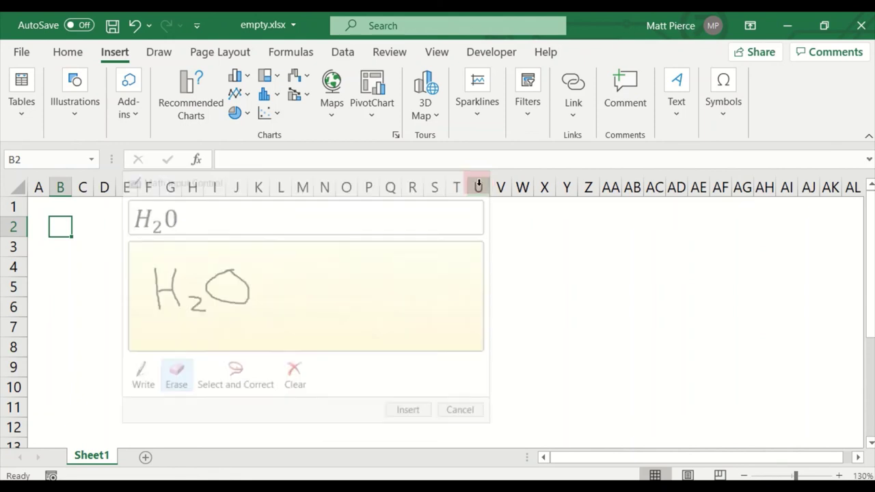